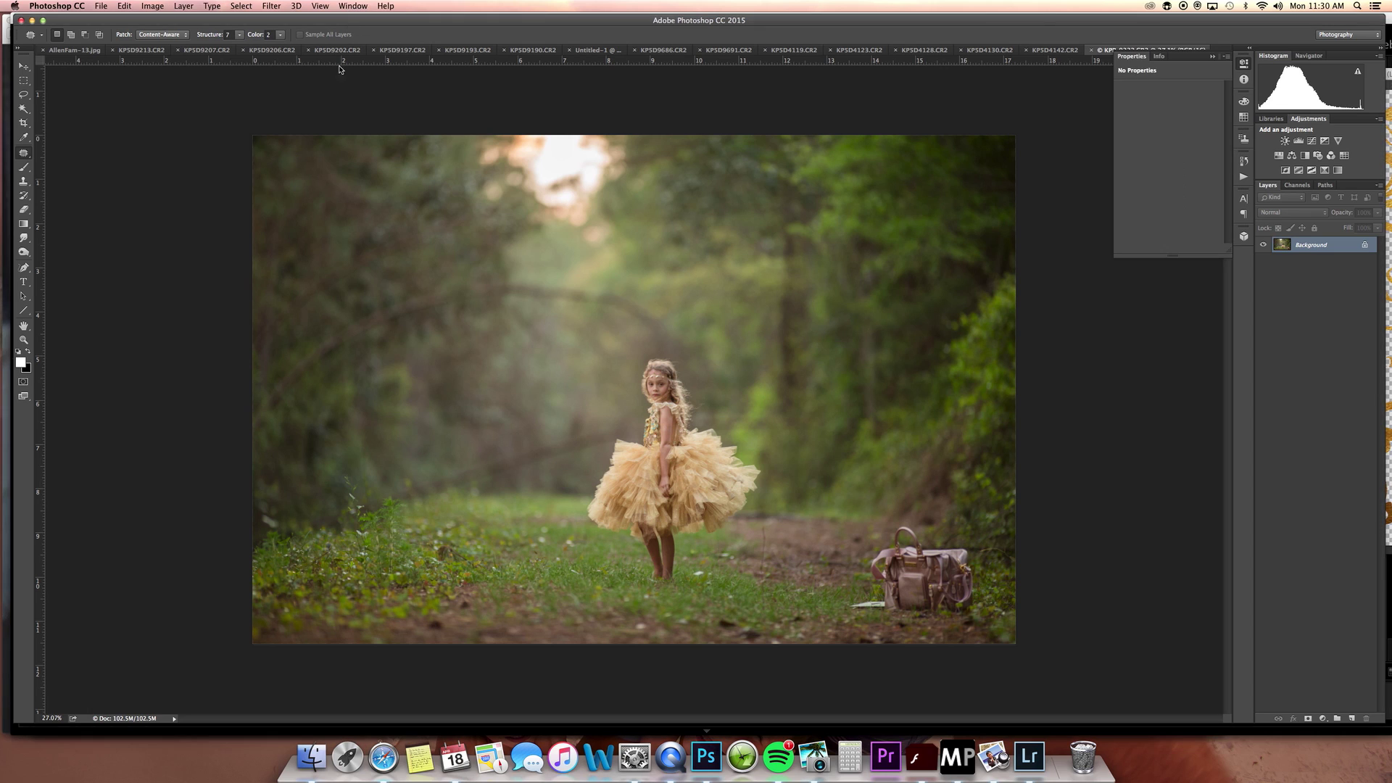
Patch out the branch arching across the left background with nearby tree texture, feathering the selection by 5 pixels
mouse_move(328, 355)
left_mouse_down()
mouse_move(444, 320)
mouse_move(645, 337)
mouse_move(664, 320)
mouse_move(575, 274)
mouse_move(459, 272)
mouse_move(313, 331)
mouse_move(263, 381)
mouse_move(245, 442)
mouse_move(351, 345)
left_mouse_up()
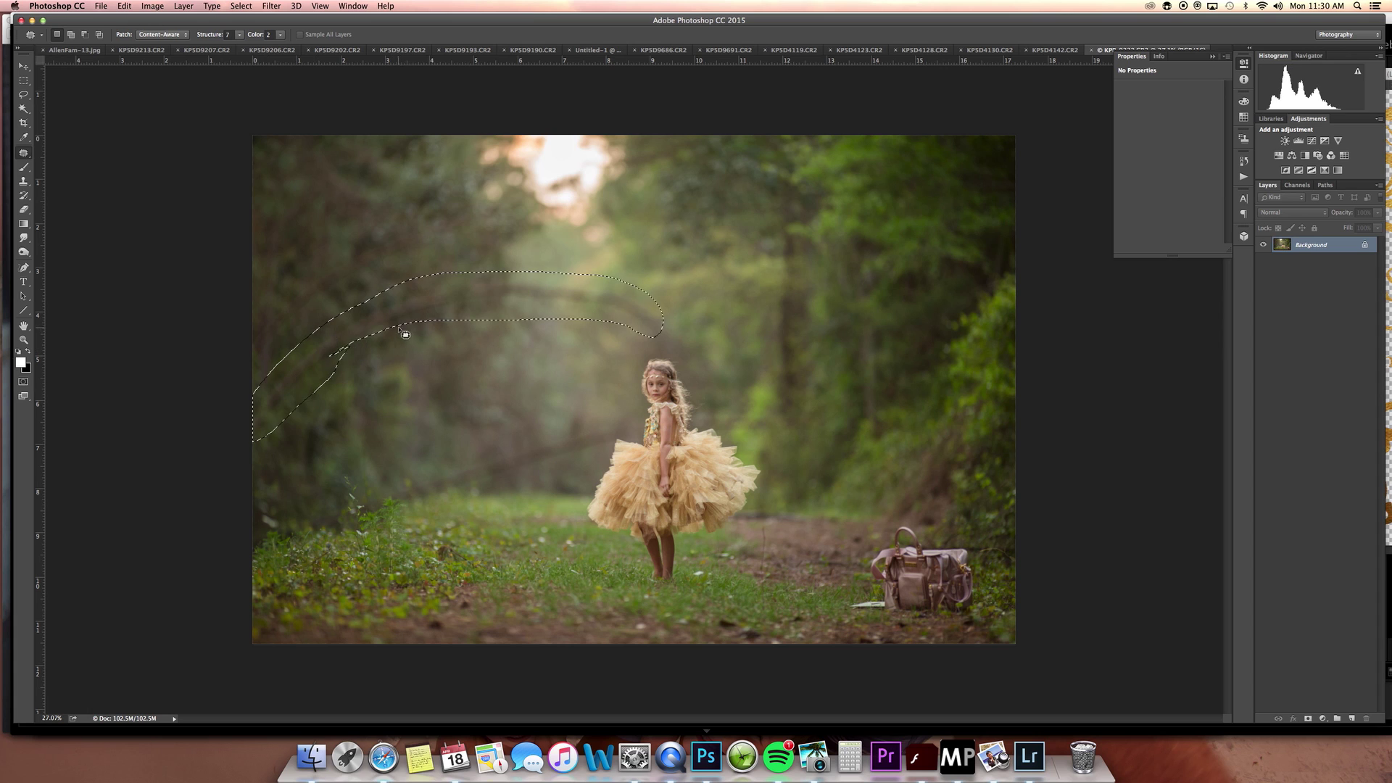
key("shift+F6")
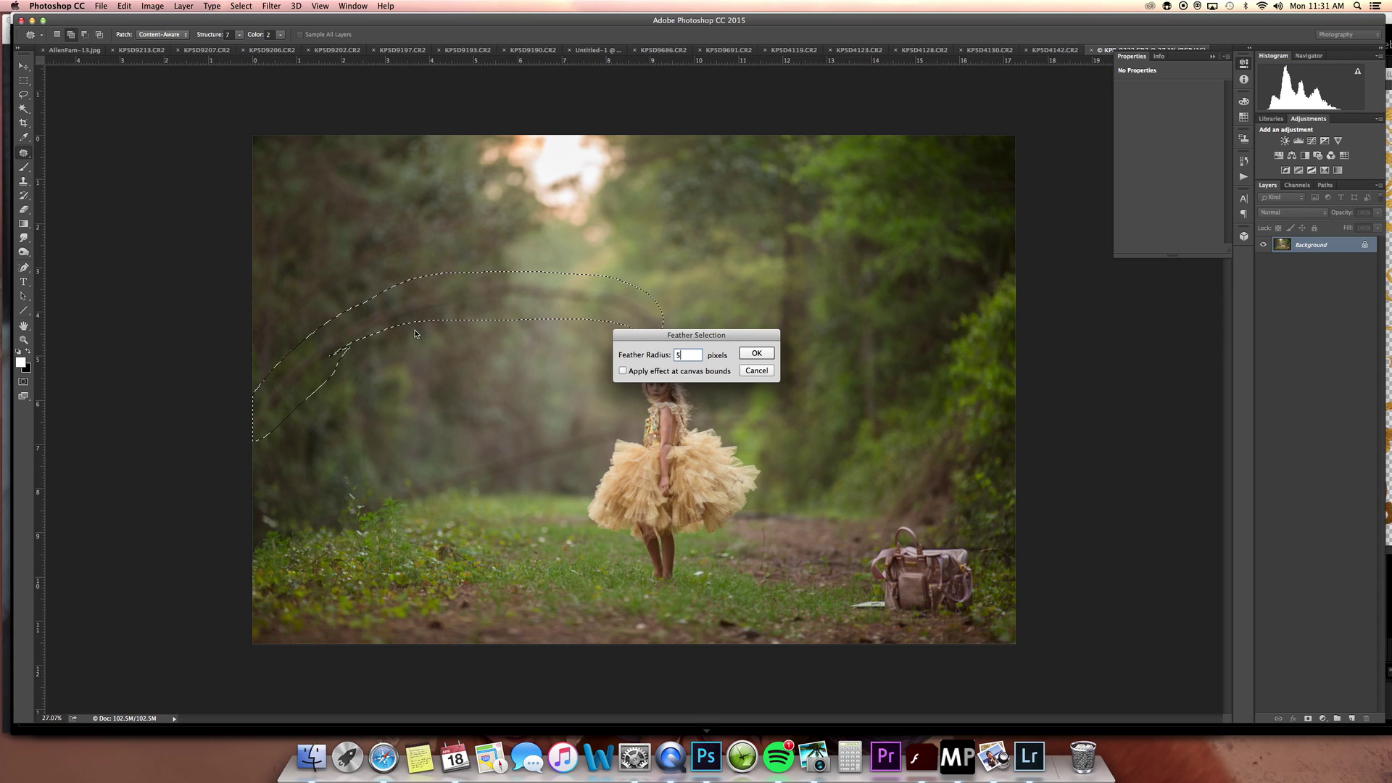
key("Return")
left_click_drag(419, 311, 465, 317)
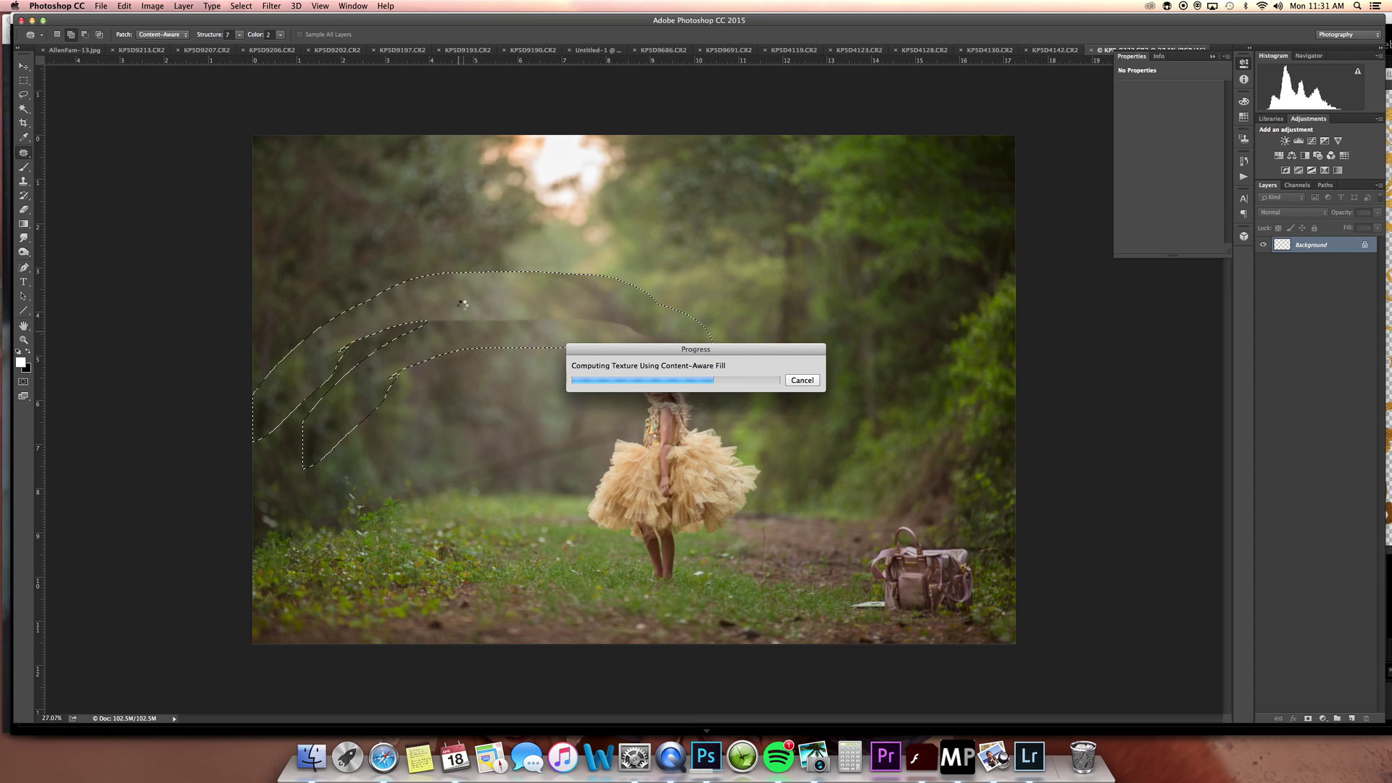
key("super+d")
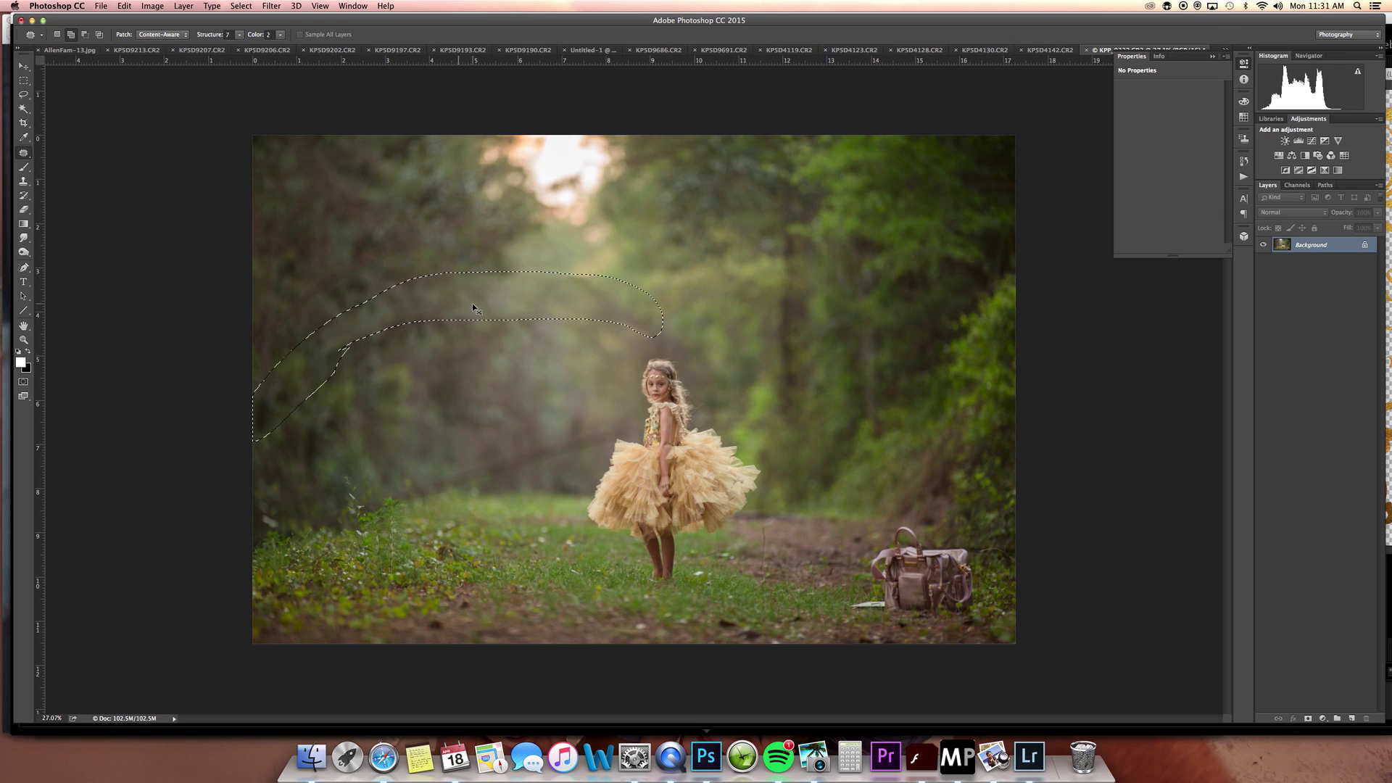
Try to patch the streak below the bright sky gap with texture from above it, and undo the patch
mouse_move(540, 280)
left_mouse_down()
mouse_move(529, 301)
mouse_move(627, 250)
left_mouse_up()
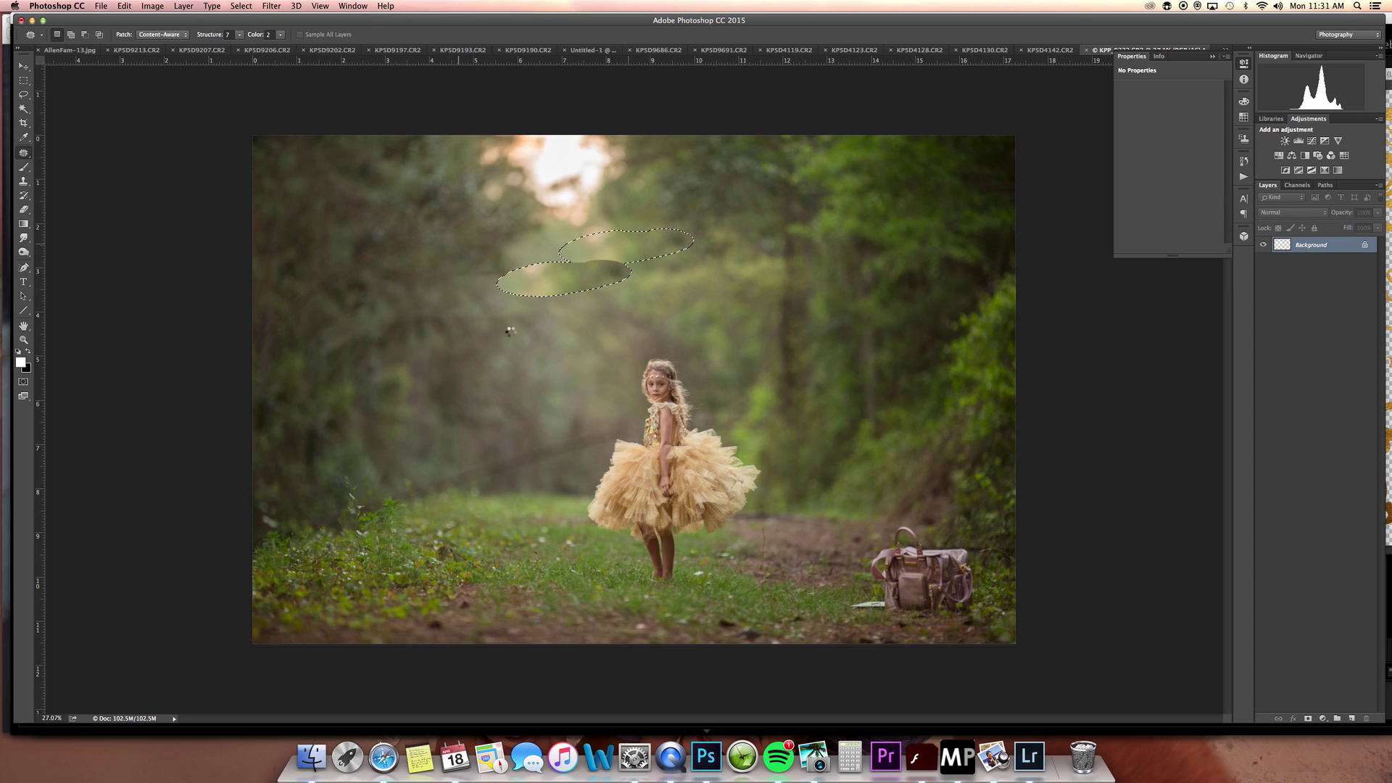
key("super+d")
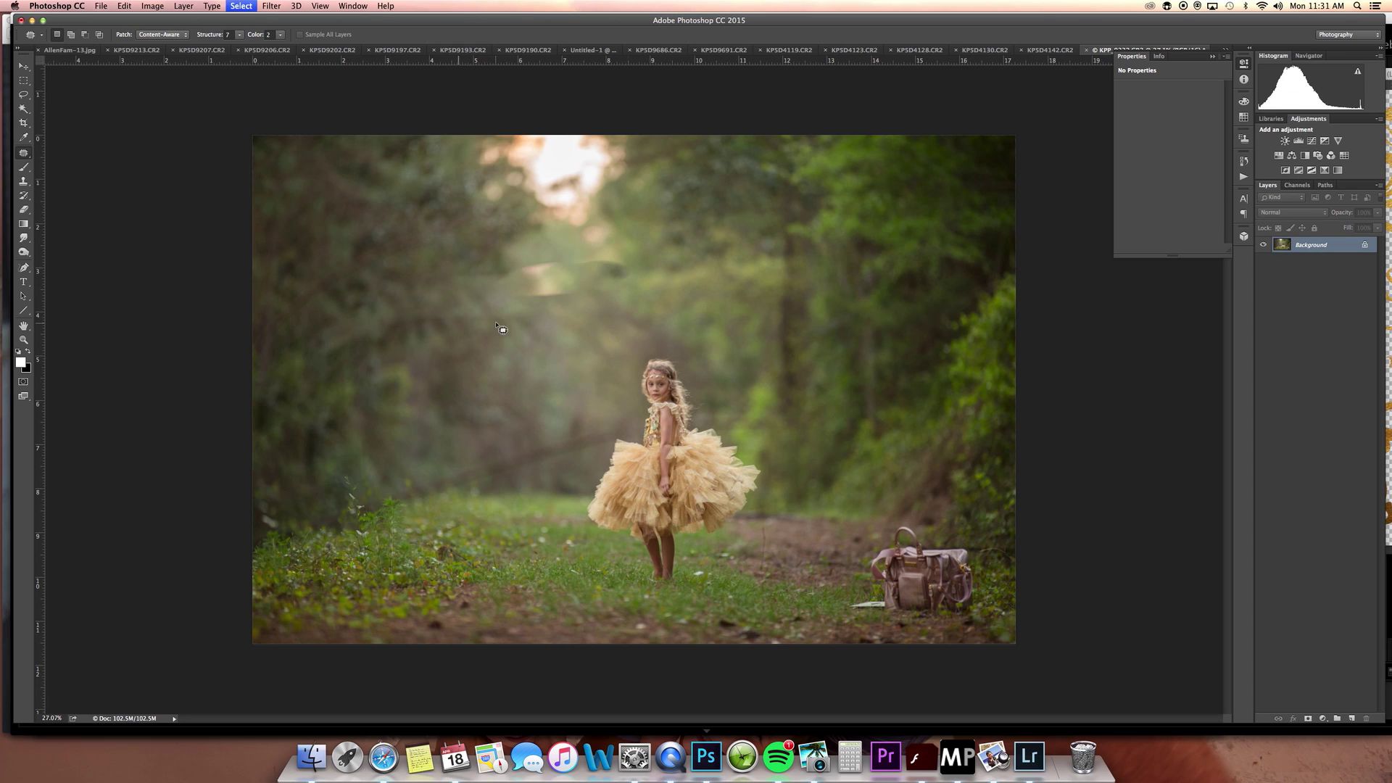
left_click(125, 6)
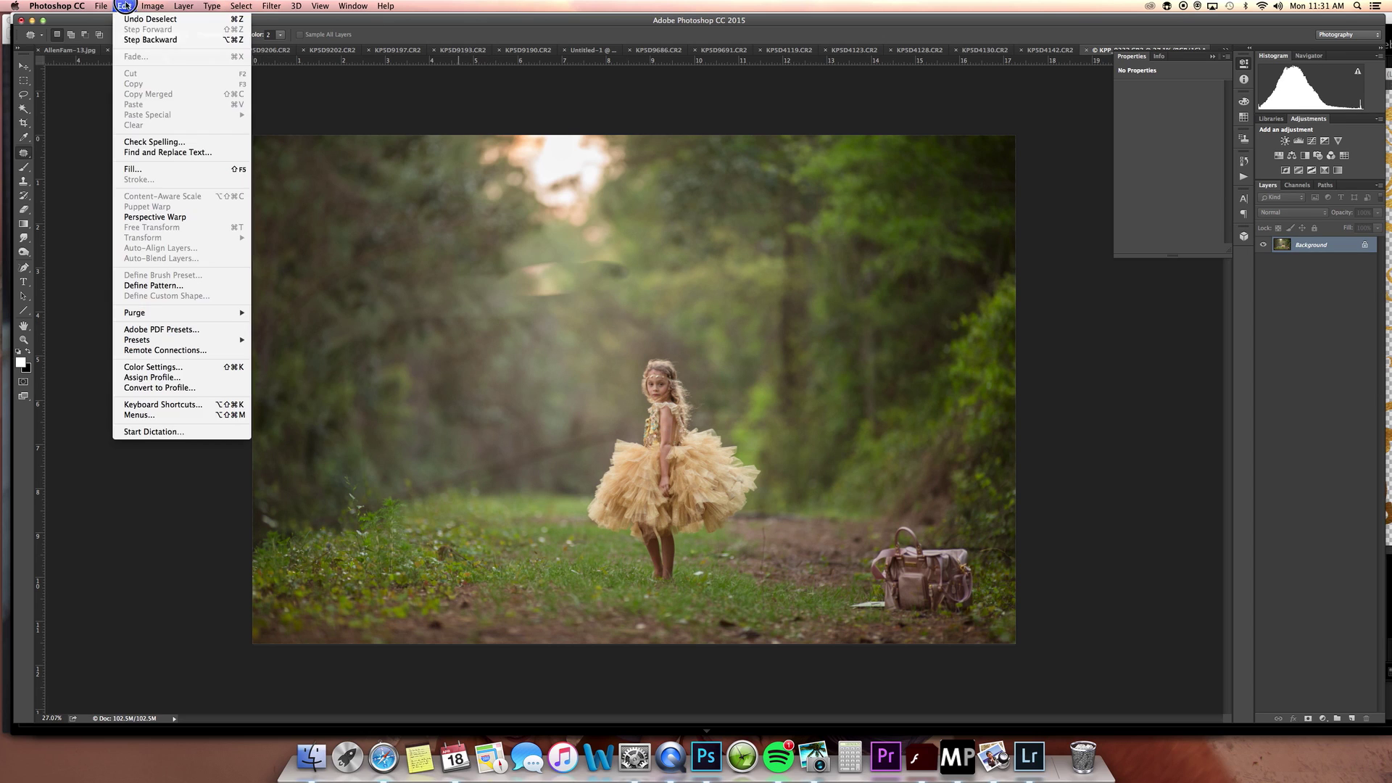
left_click(137, 39)
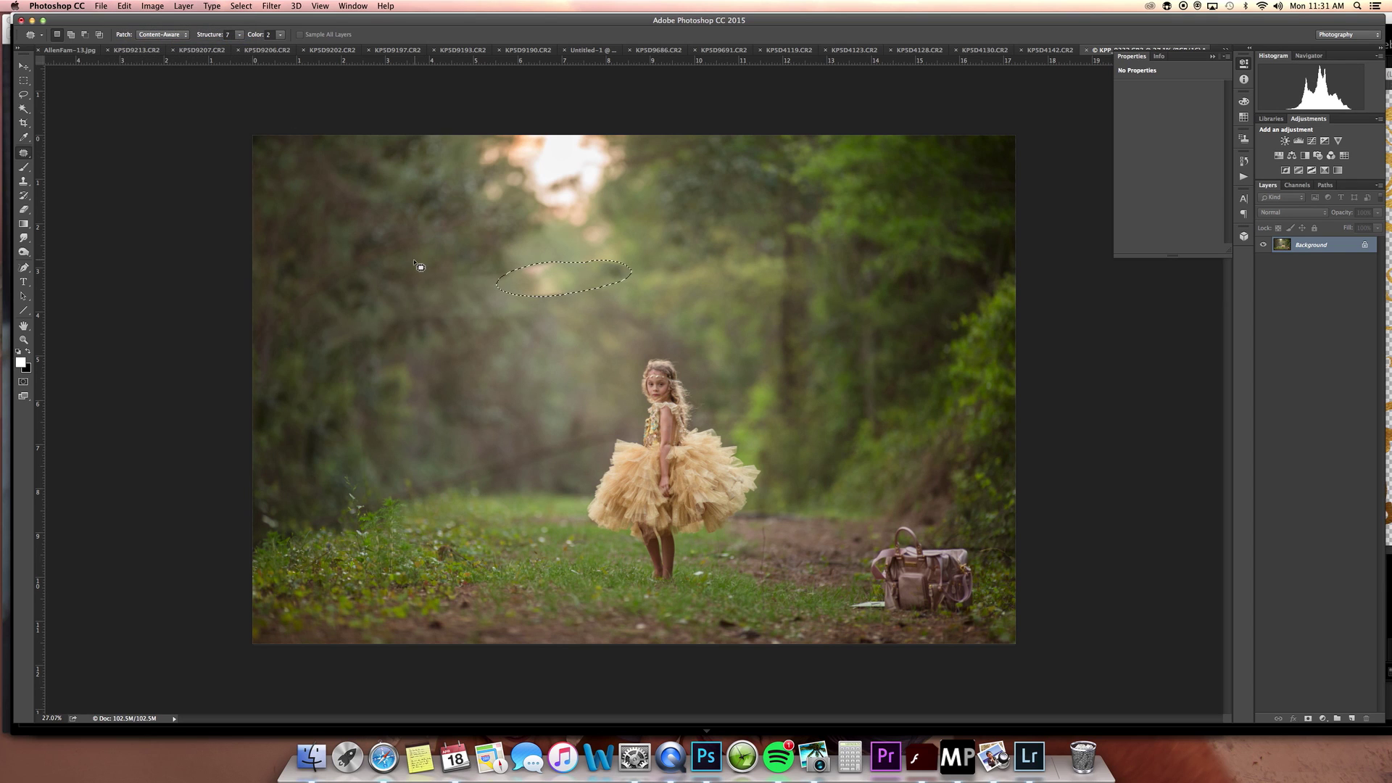
left_click(125, 6)
left_click(129, 39)
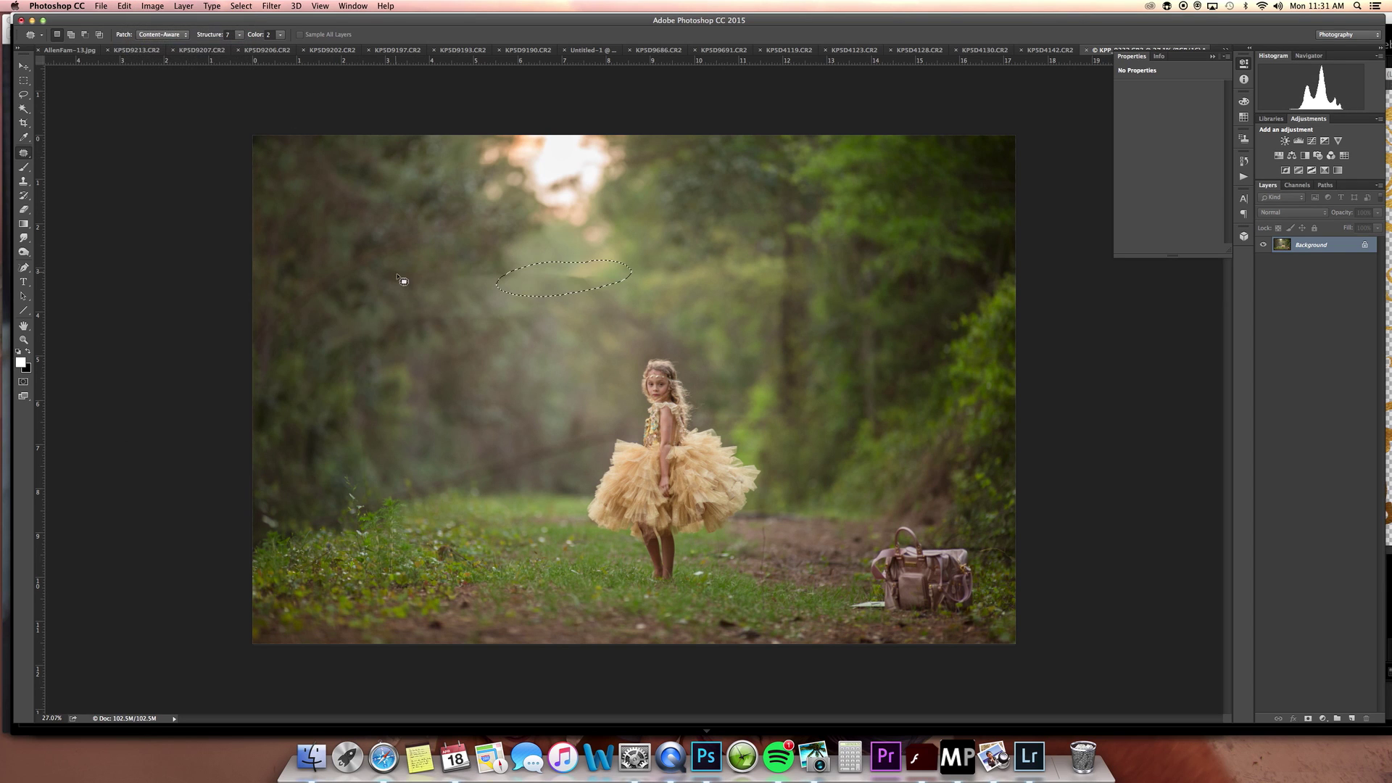
Patch the branch in the upper-left trees and the diagonal branch above the grass left of the girl
mouse_move(299, 317)
left_mouse_down()
mouse_move(366, 275)
mouse_move(329, 258)
mouse_move(269, 325)
mouse_move(331, 269)
mouse_move(312, 246)
mouse_move(348, 231)
left_mouse_up()
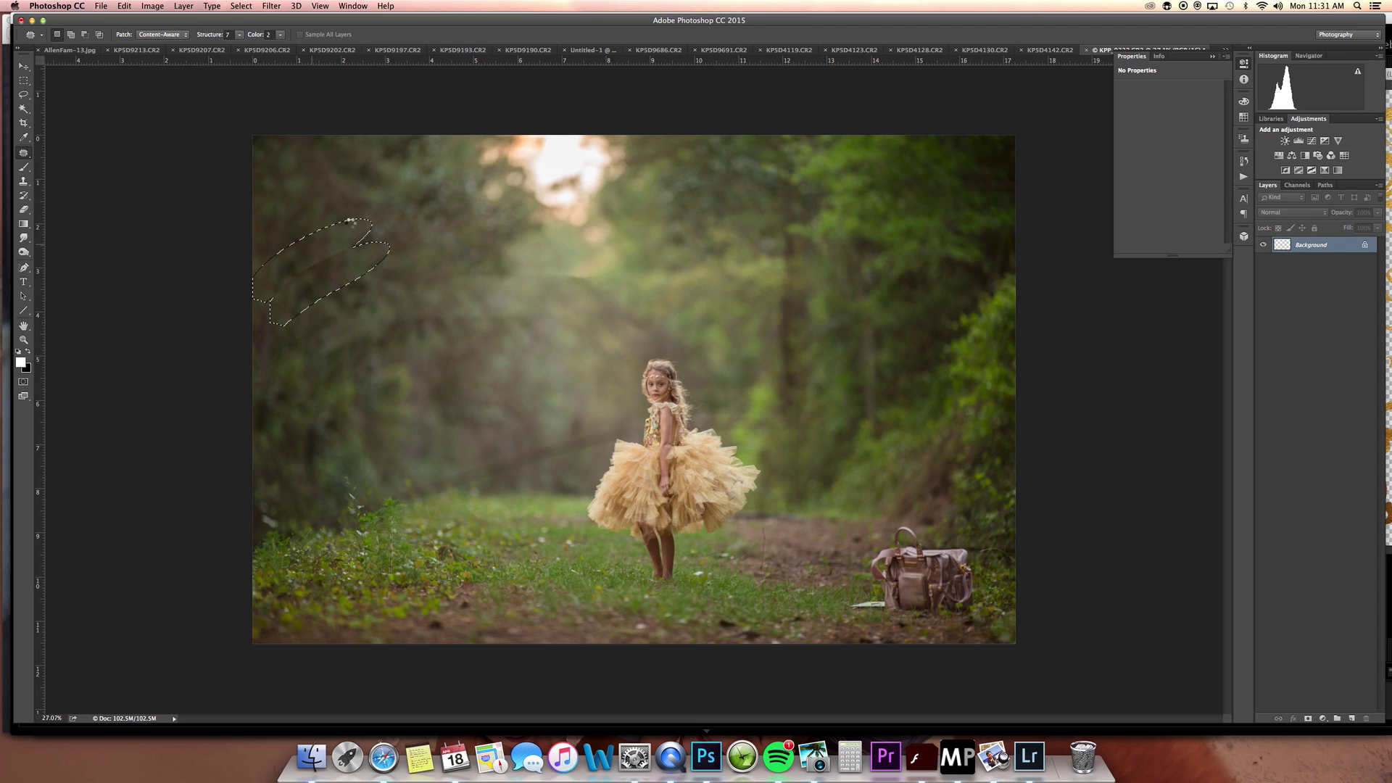
left_click(950, 292)
mouse_move(483, 459)
left_mouse_down()
mouse_move(465, 492)
mouse_move(402, 465)
mouse_move(443, 469)
mouse_move(464, 425)
left_mouse_up()
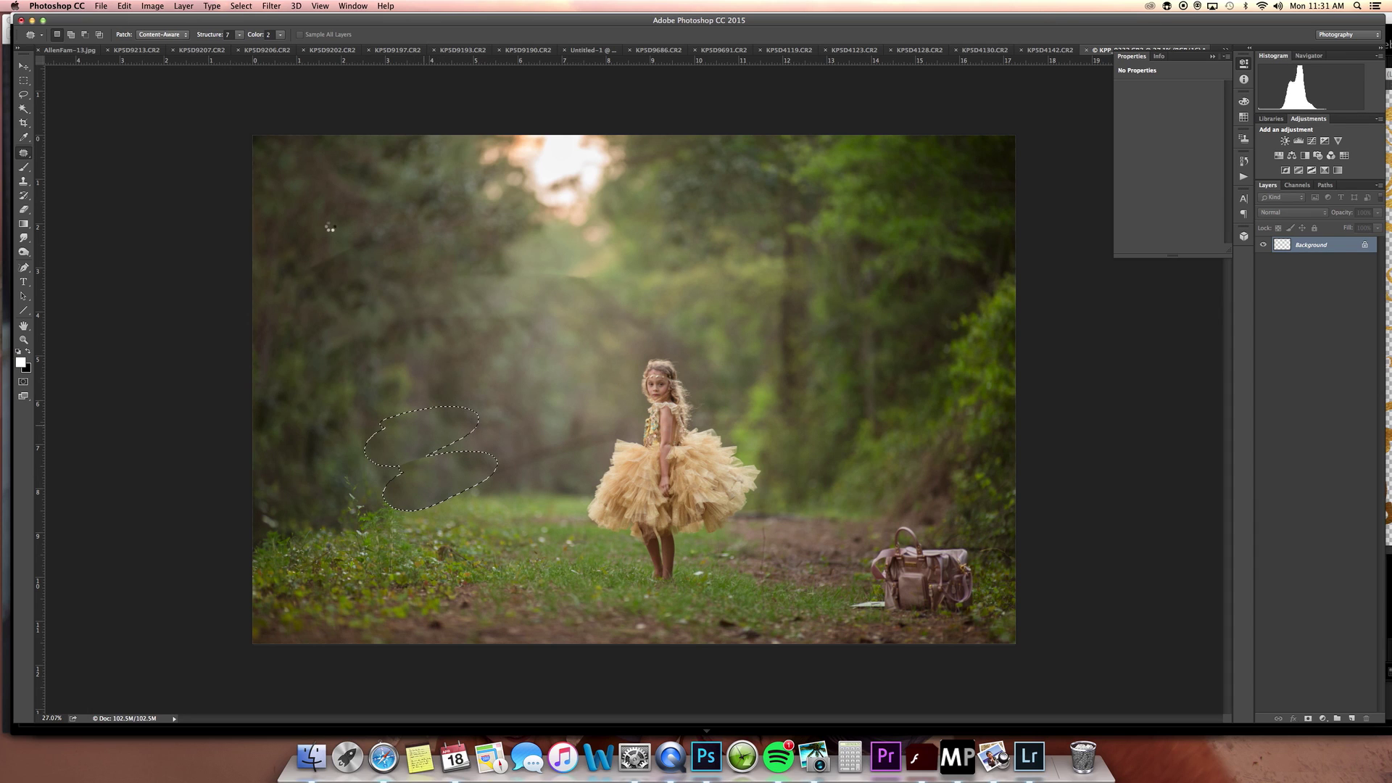
Lower the Patch tool's Structure to 1 and undo the last patch on the diagonal branch
left_click(239, 34)
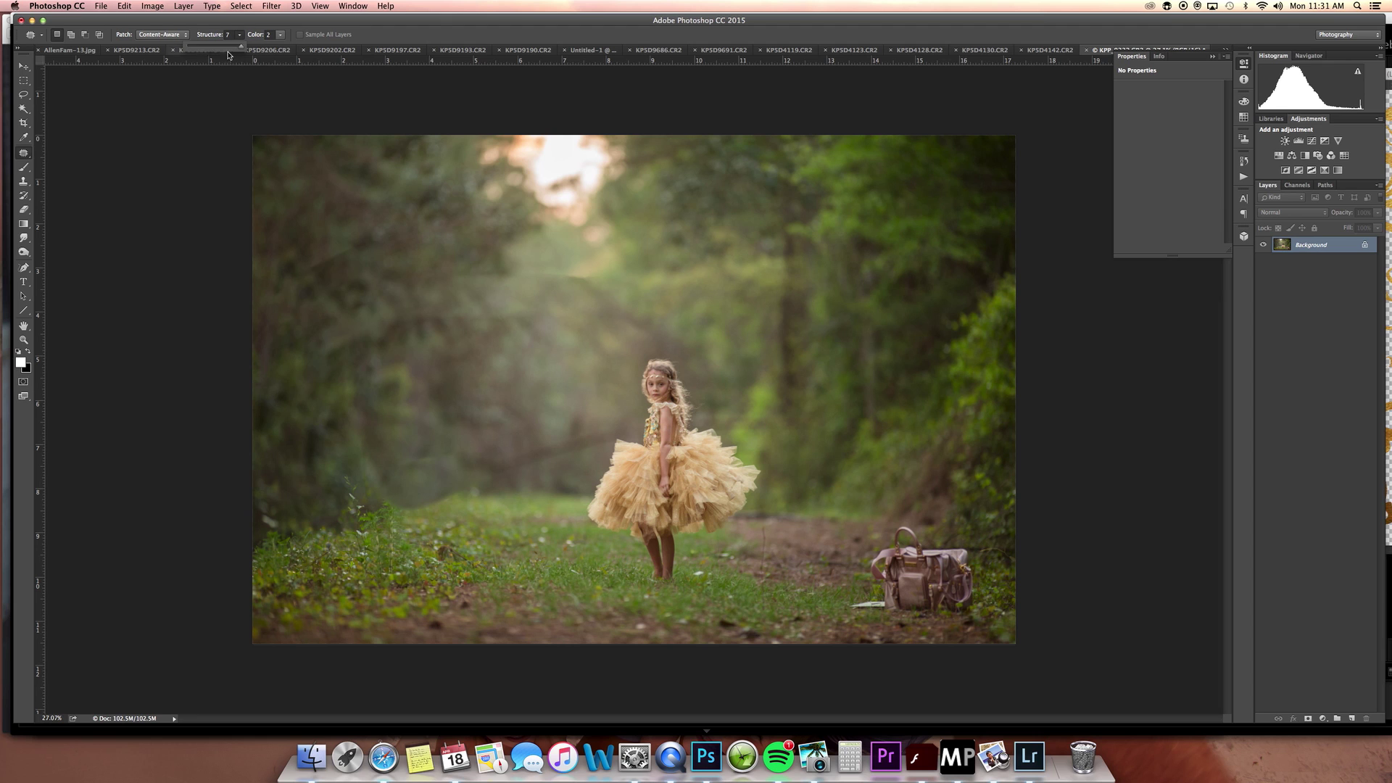
left_click(125, 6)
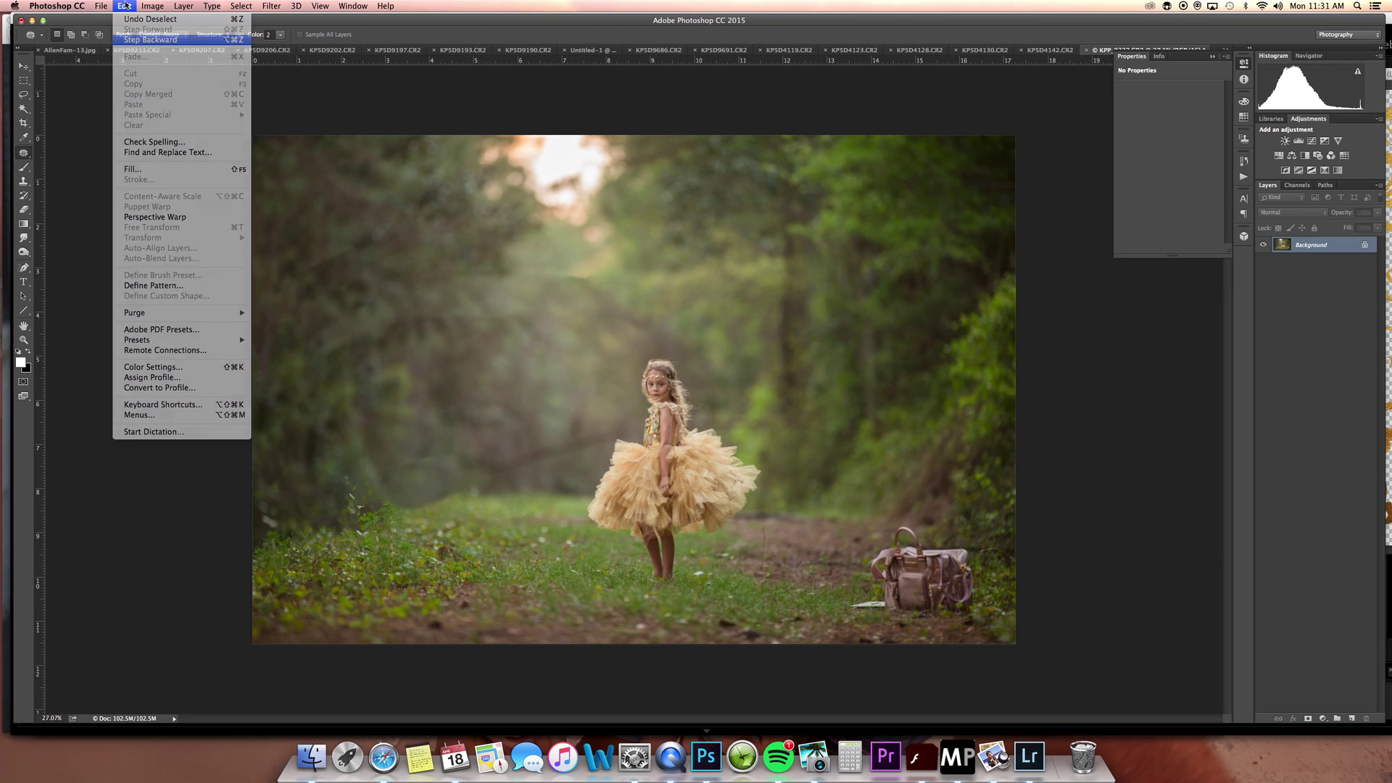
left_click(145, 39)
left_click(124, 5)
left_click(132, 39)
Patch the diagonal branch between the left trees and the girl's dress in two sections, using texture above it
left_click_drag(471, 462, 493, 419)
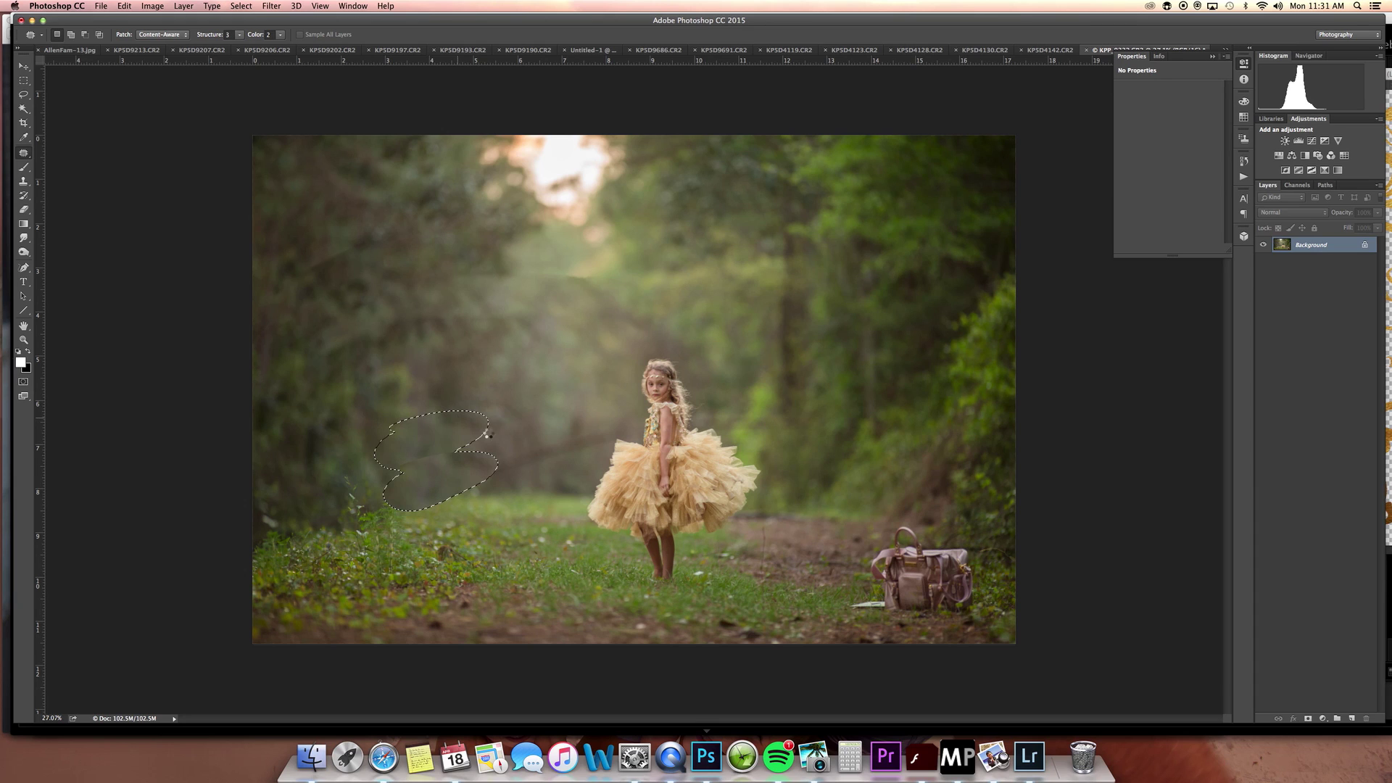
key("super+d")
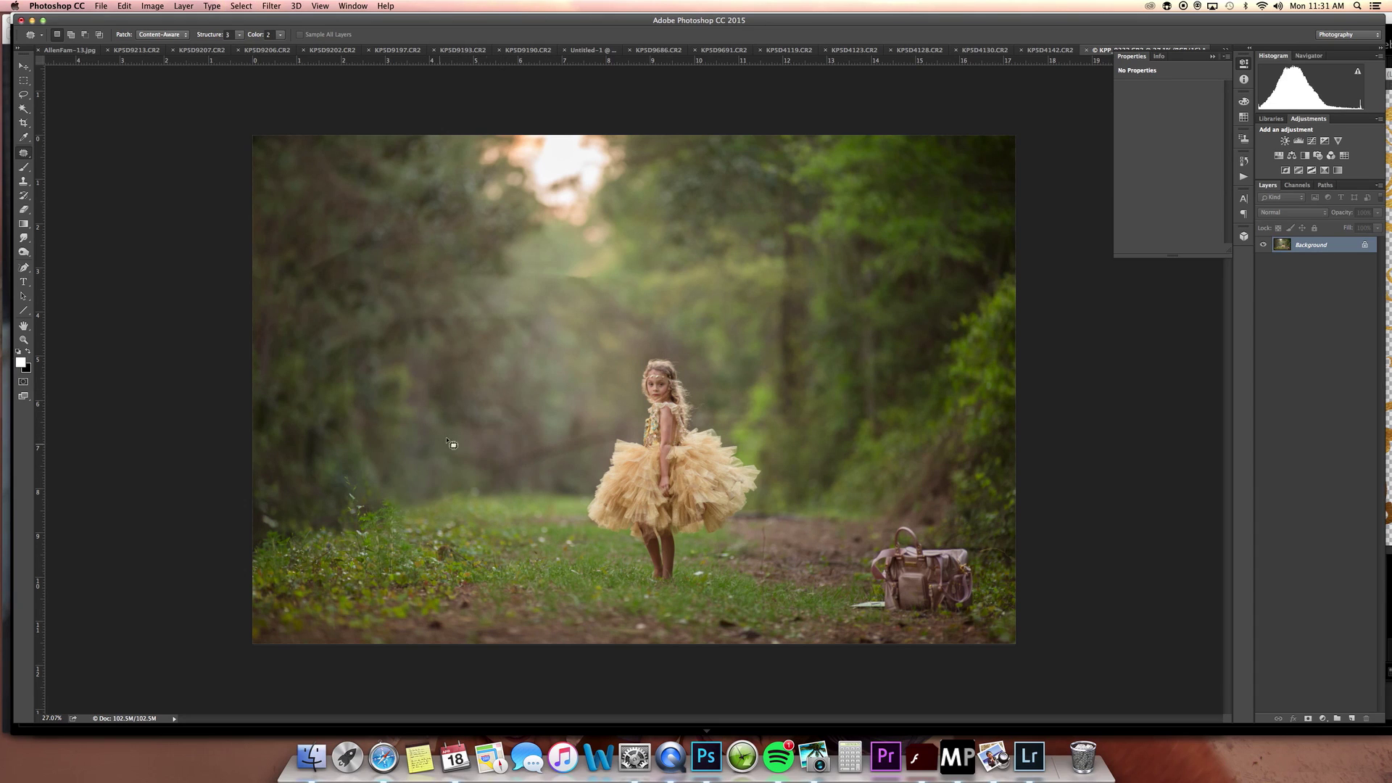
mouse_move(497, 483)
left_mouse_down()
mouse_move(625, 434)
mouse_move(501, 455)
mouse_move(537, 421)
mouse_move(602, 397)
left_mouse_up()
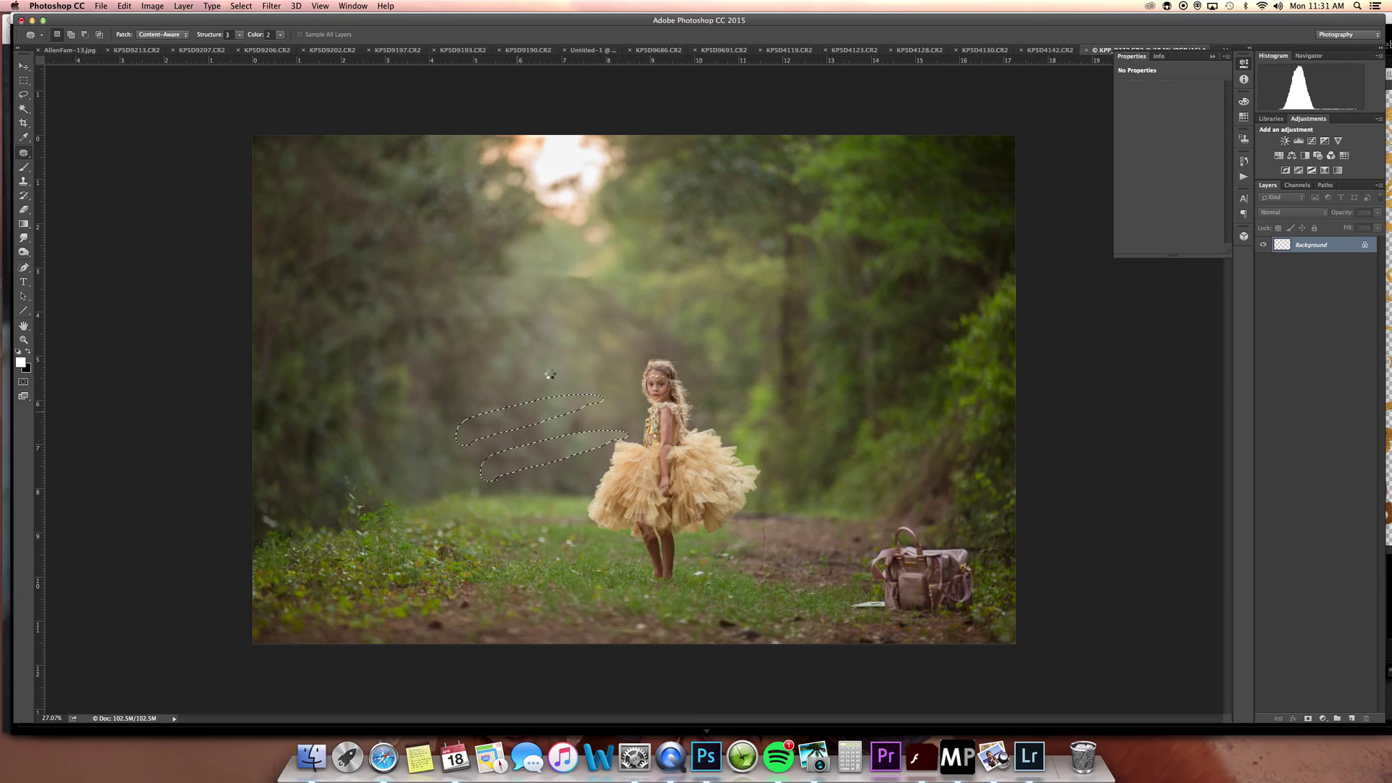
key("super+d")
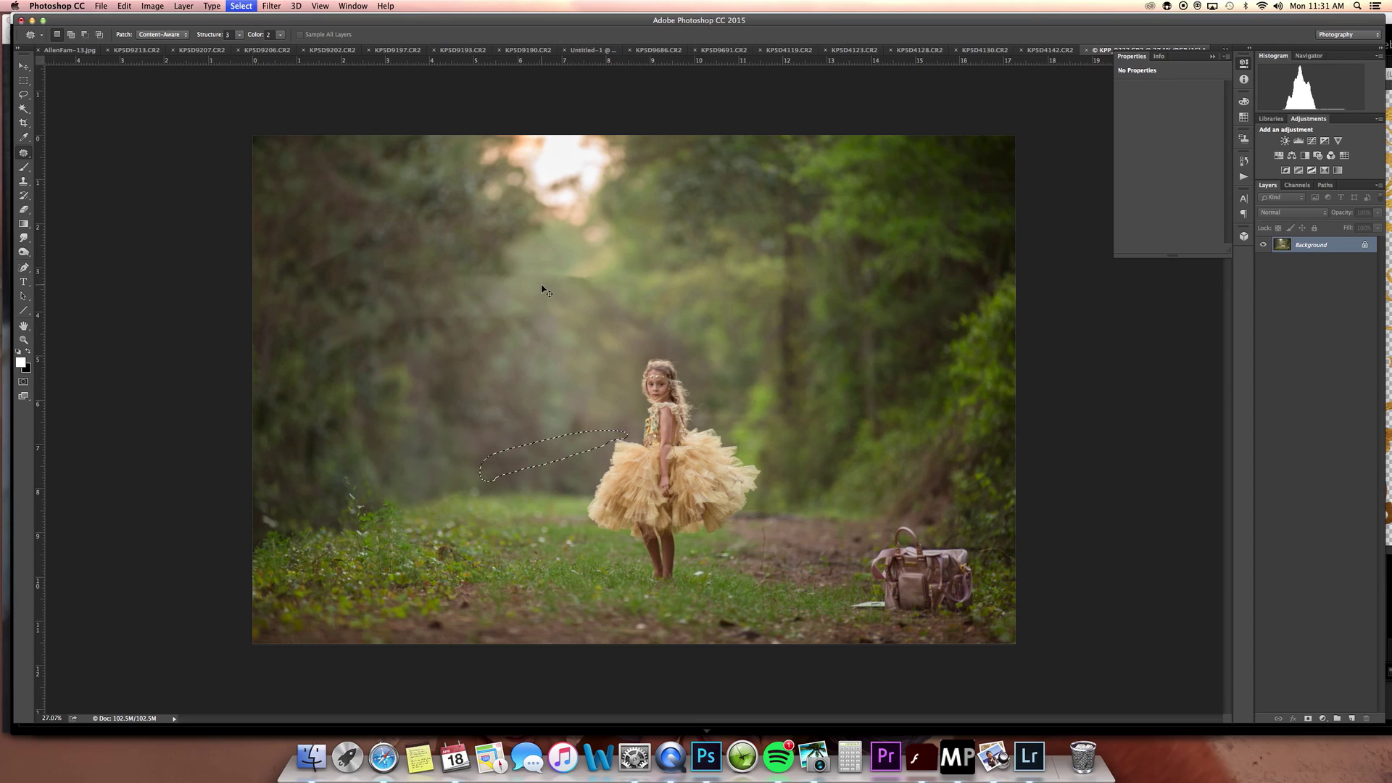
Patch the remaining streaks and blotches below the sky gap and in the trees on the left side
mouse_move(516, 261)
left_mouse_down()
mouse_move(601, 271)
mouse_move(550, 247)
mouse_move(538, 276)
left_mouse_up()
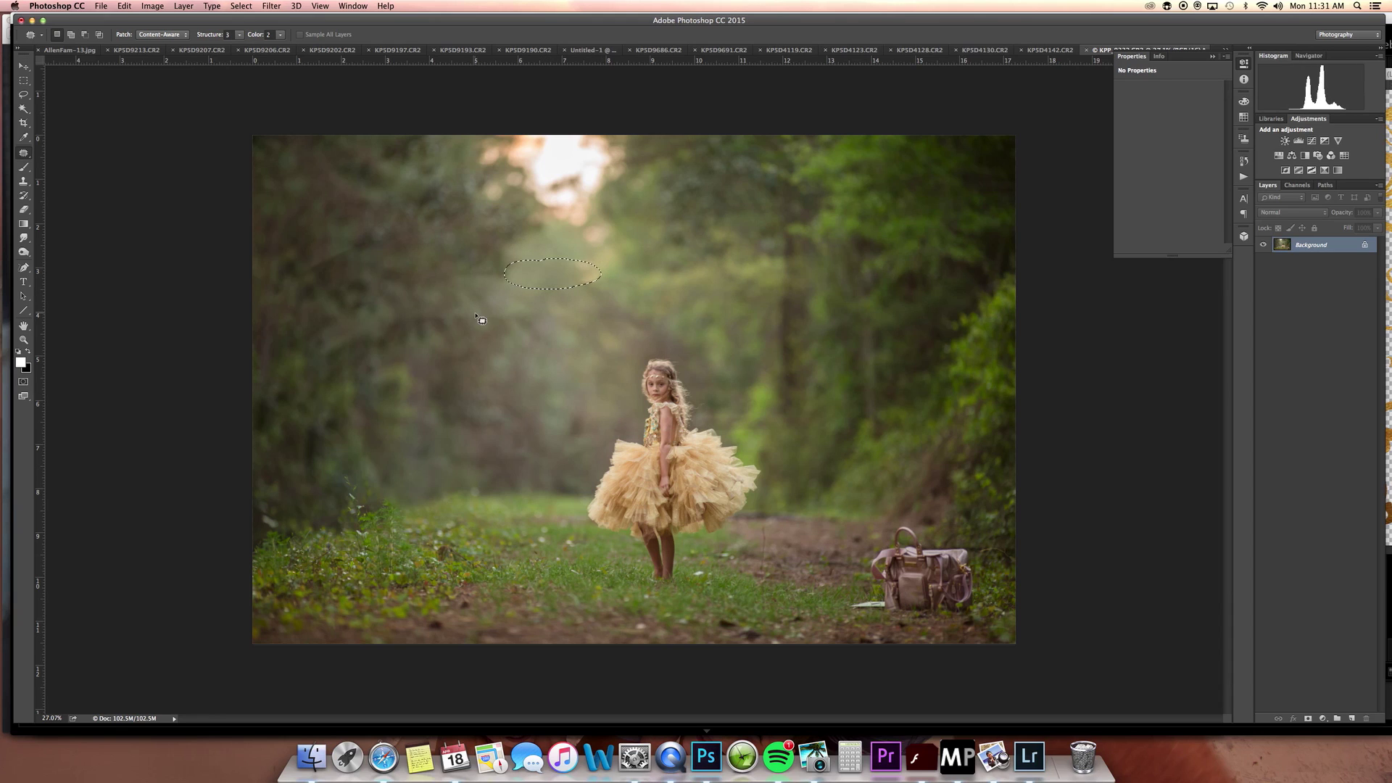
key("super+d")
mouse_move(356, 247)
left_mouse_down()
mouse_move(302, 255)
mouse_move(347, 218)
left_mouse_up()
key("super+d")
mouse_move(594, 263)
left_mouse_down()
mouse_move(581, 292)
mouse_move(603, 243)
mouse_move(628, 237)
left_mouse_up()
key("super+d")
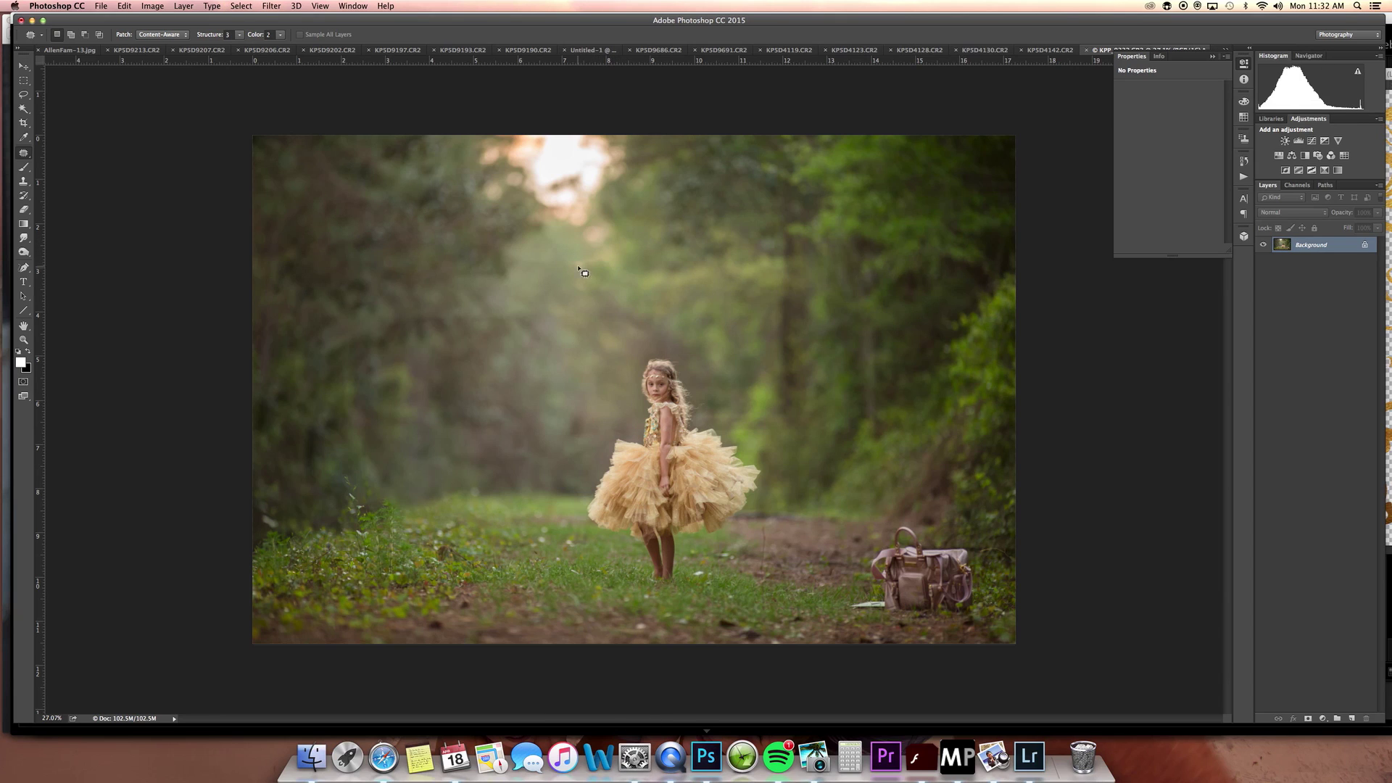
mouse_move(446, 318)
left_mouse_down()
mouse_move(472, 314)
mouse_move(441, 367)
mouse_move(480, 336)
left_mouse_up()
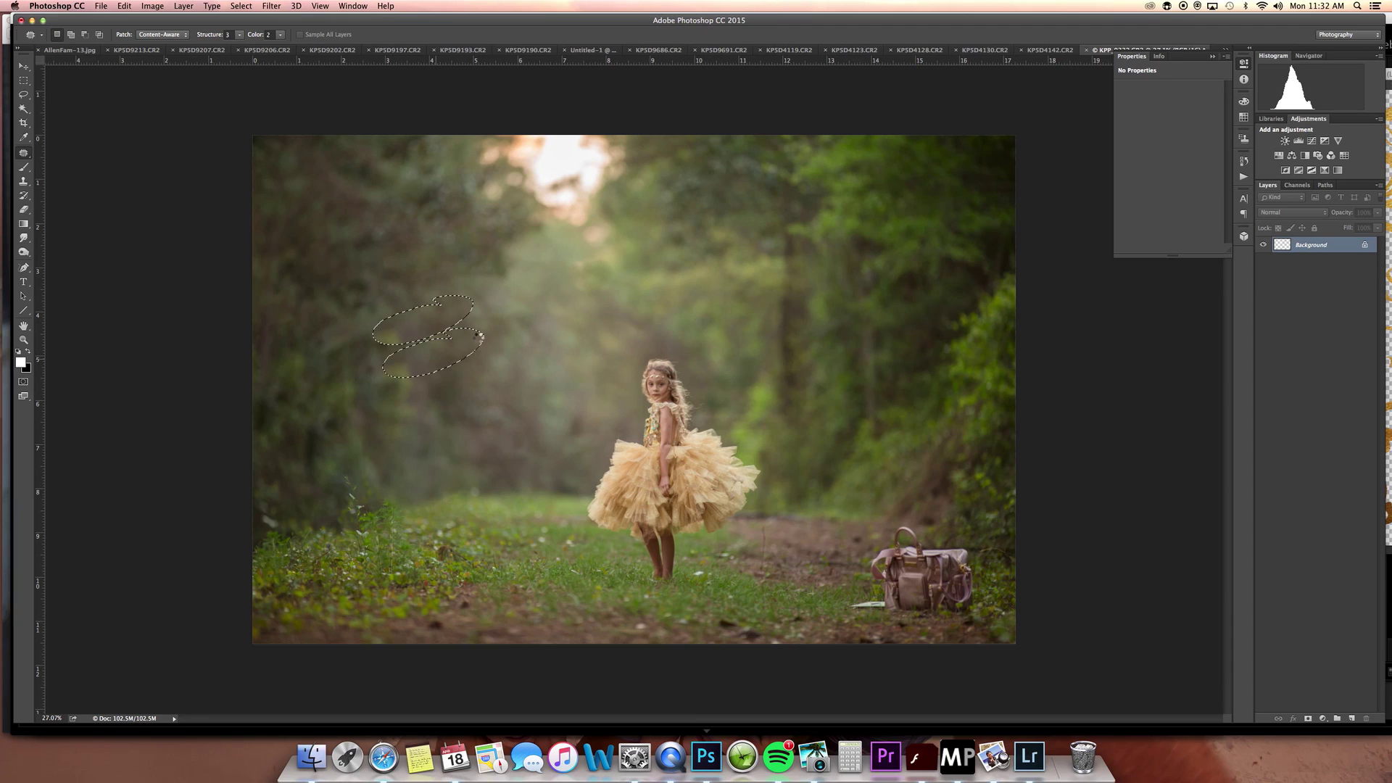
key("super+d")
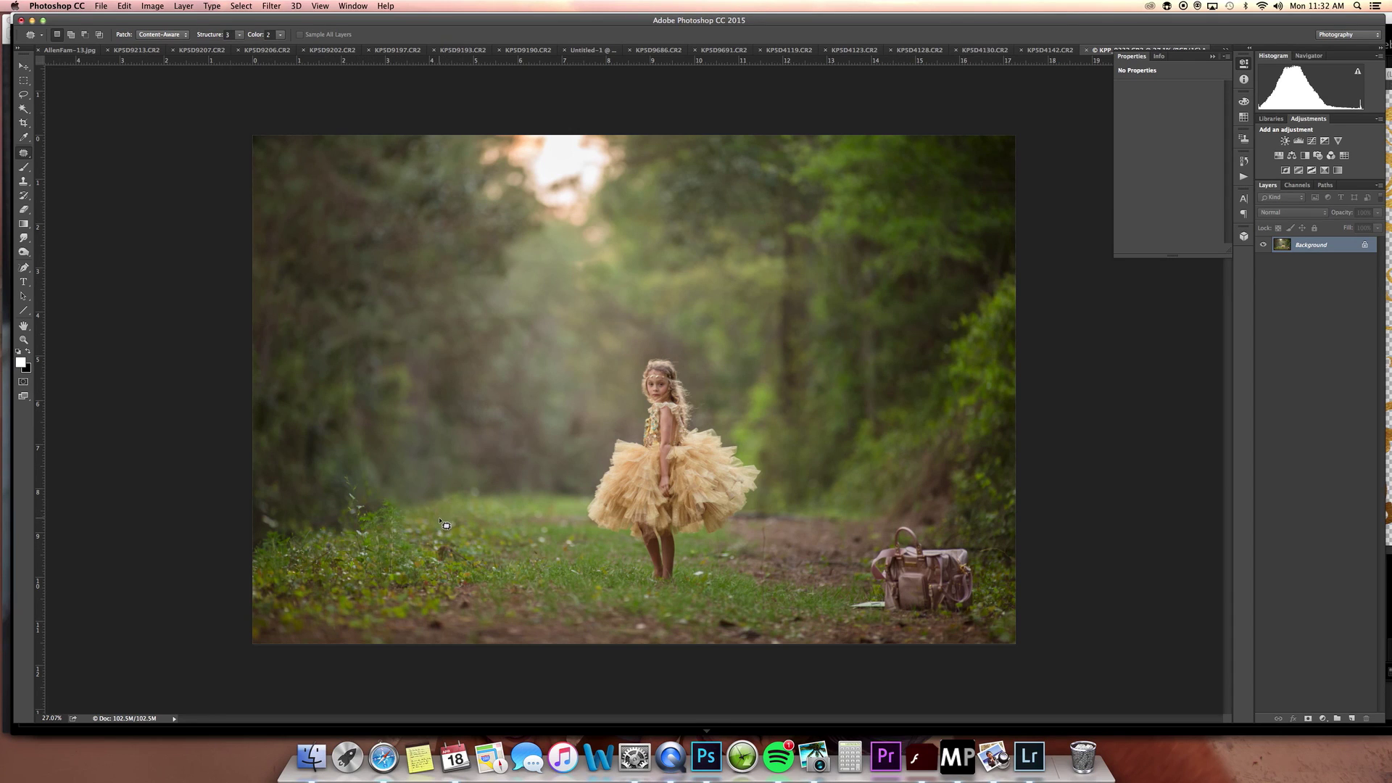
Select the left half of the photo at full height up to the girl and copy it to a new layer
left_click(23, 79)
left_click_drag(249, 132, 629, 659)
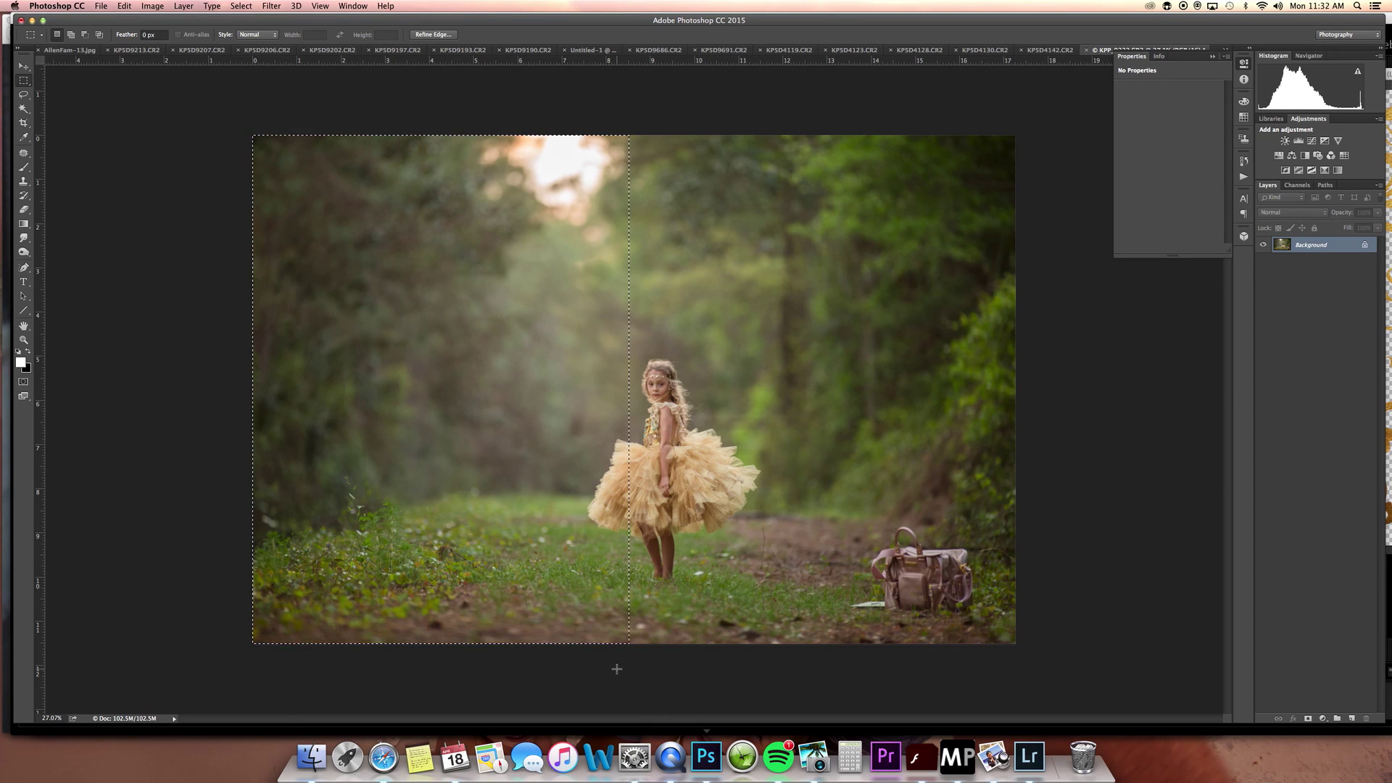
key("ctrl+j")
Flip the copied half horizontally over the right side, with its inner edge meeting the middle of the girl
key("v")
left_click_drag(253, 390, 1015, 390)
left_click_drag(630, 390, 663, 382)
left_click(536, 34)
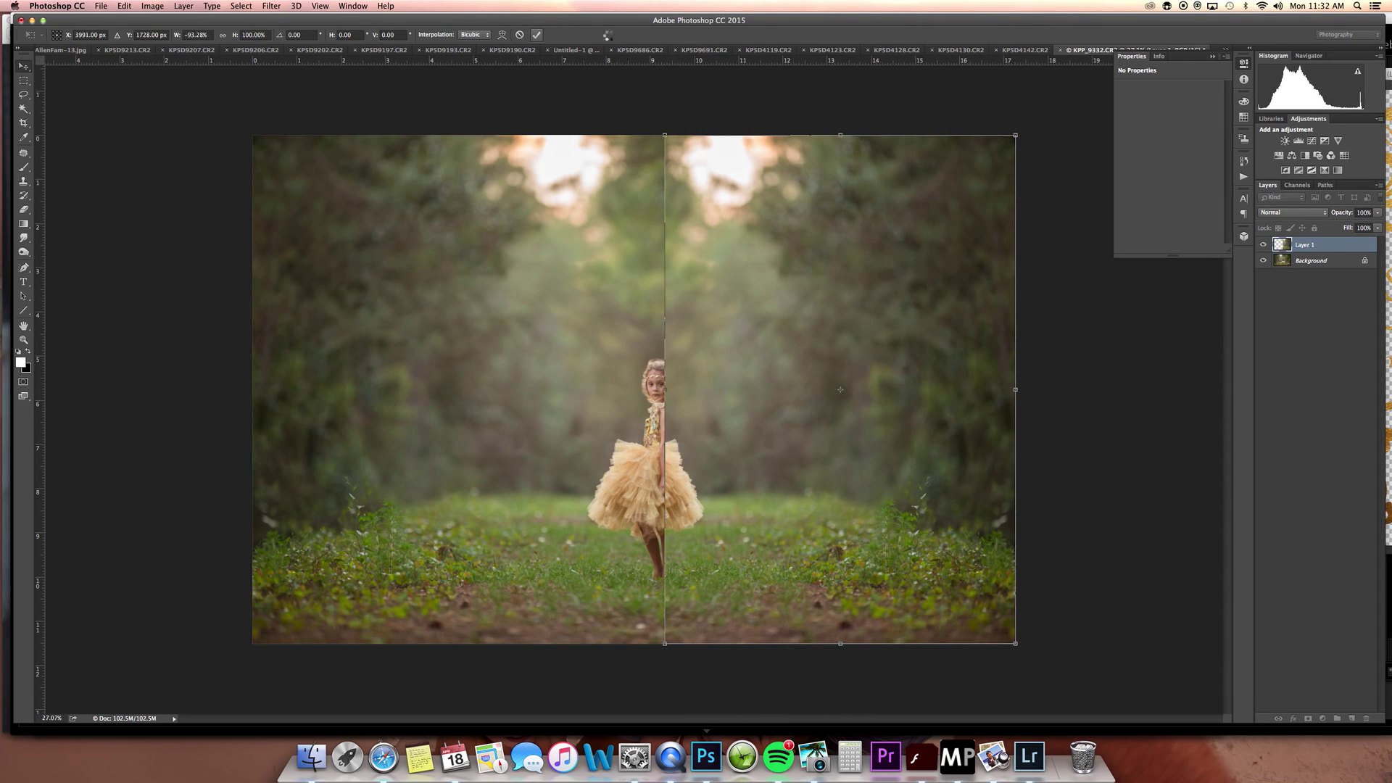
Add a layer mask to Layer 1 and set up a soft round brush at 1500 px and 0% hardness
left_click(1309, 719)
key("b")
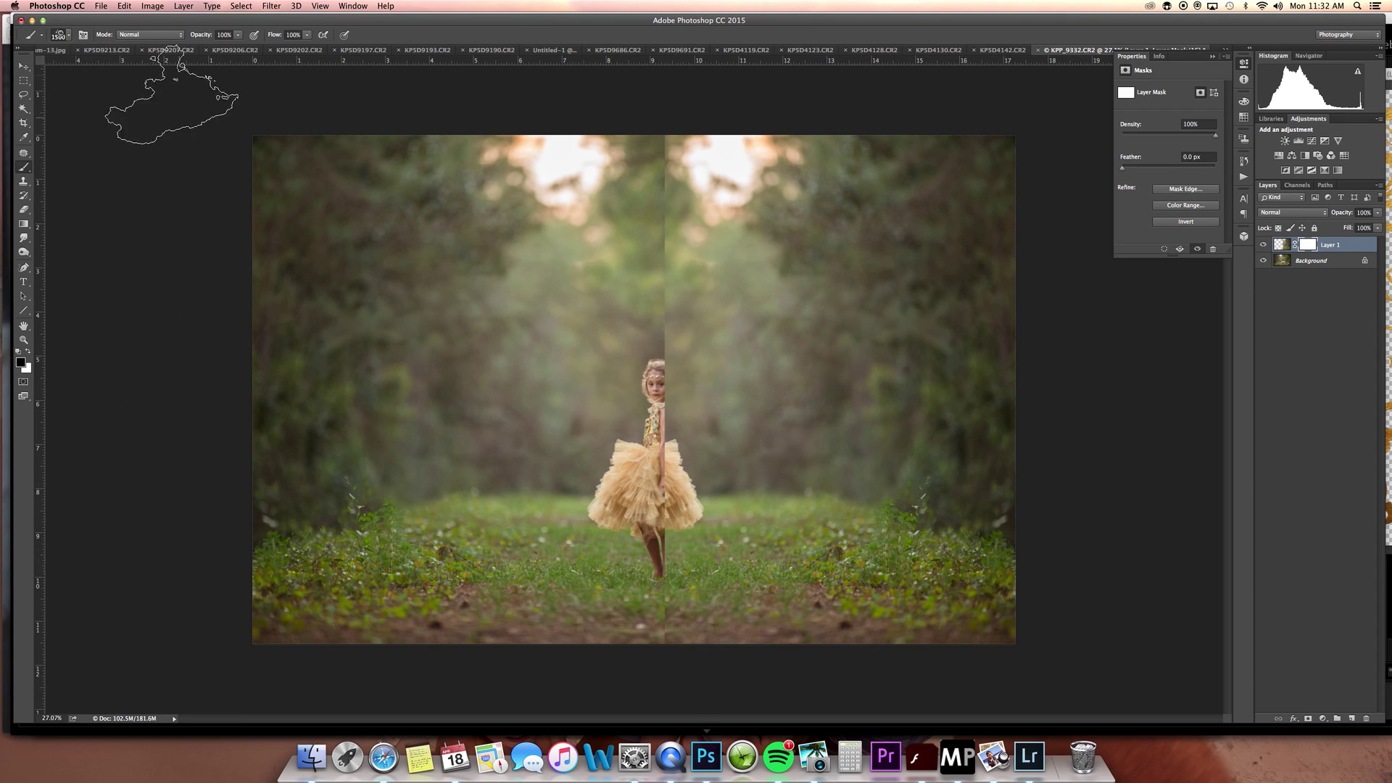
right_click(181, 270)
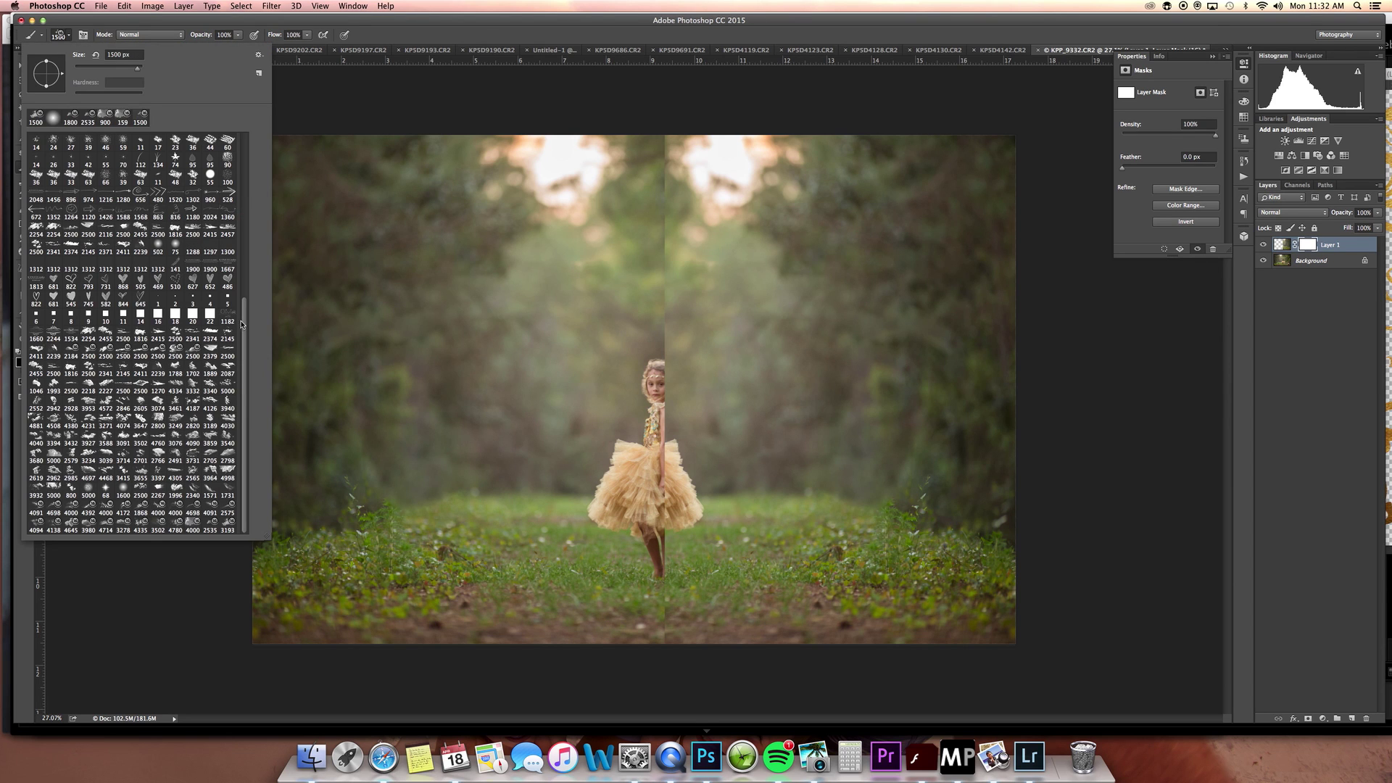
scroll(83, 175, "up", 10)
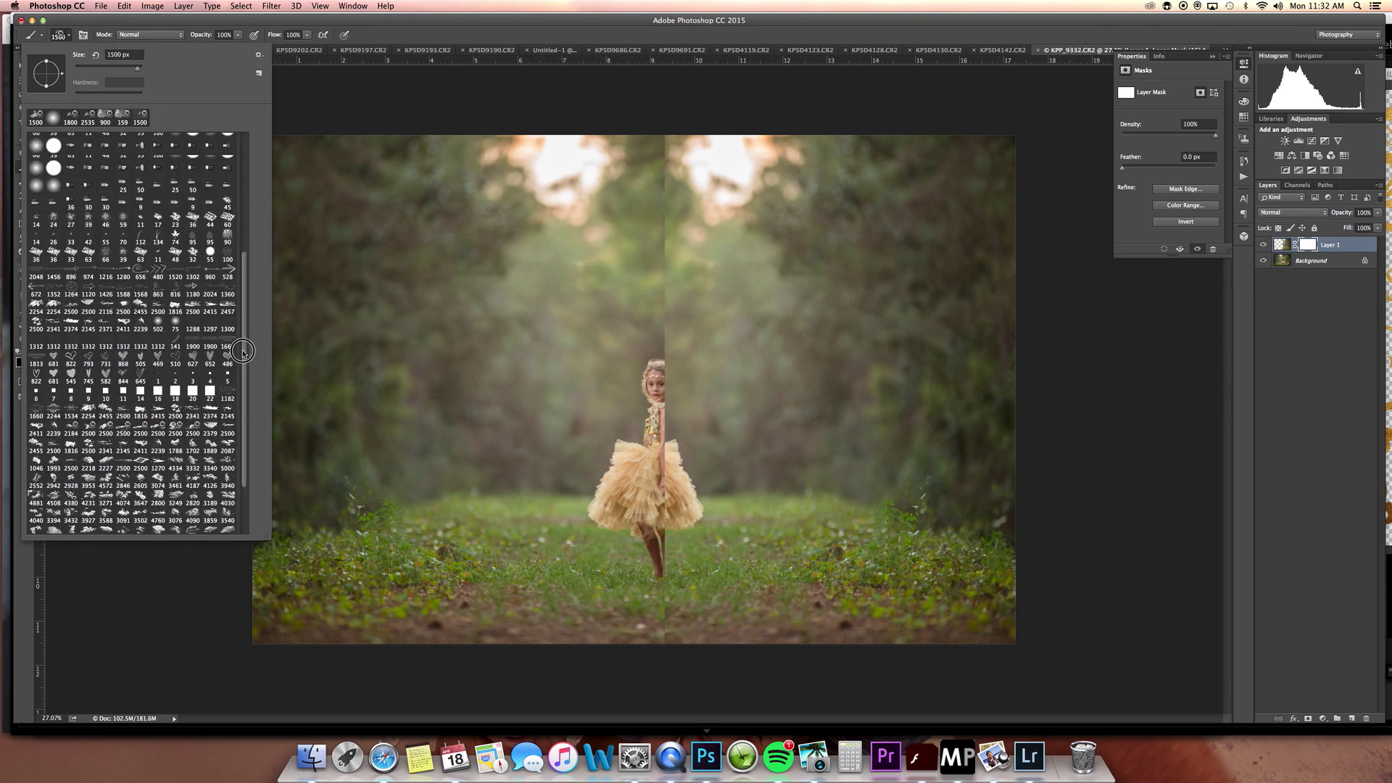
left_click(51, 119)
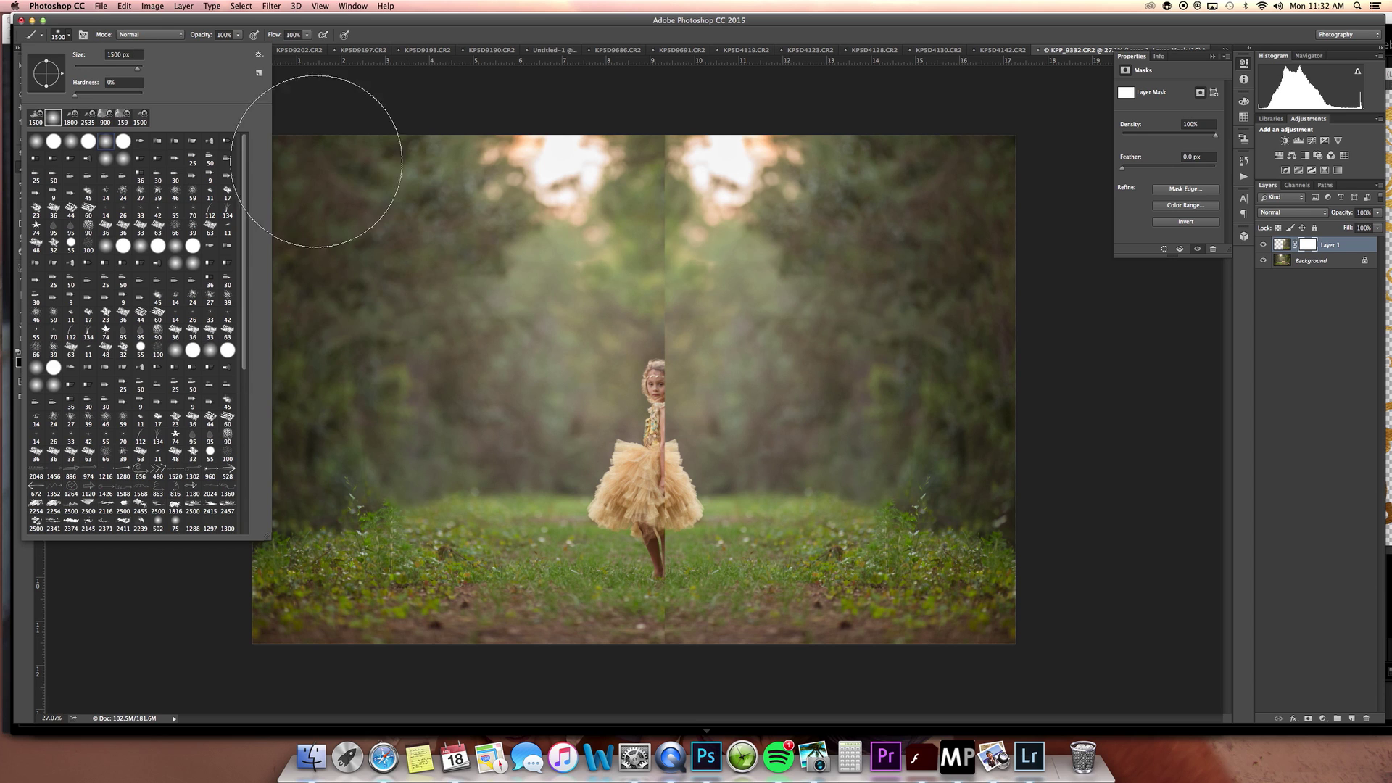
left_click(263, 19)
Paint black on the mask over the centre of the image to bring back the girl and her full dress
mouse_move(672, 427)
left_mouse_down()
mouse_move(621, 384)
mouse_move(616, 170)
mouse_move(610, 316)
left_mouse_up()
key("bracketleft")
key("bracketleft")
mouse_move(696, 464)
left_mouse_down()
mouse_move(718, 493)
mouse_move(674, 507)
mouse_move(652, 545)
left_mouse_up()
Mask out the mirrored bright sky and the area beside the dress with an 800 px brush, comparing with the layer hidden
key("bracketleft")
key("bracketleft")
key("bracketleft")
key("bracketleft")
key("bracketleft")
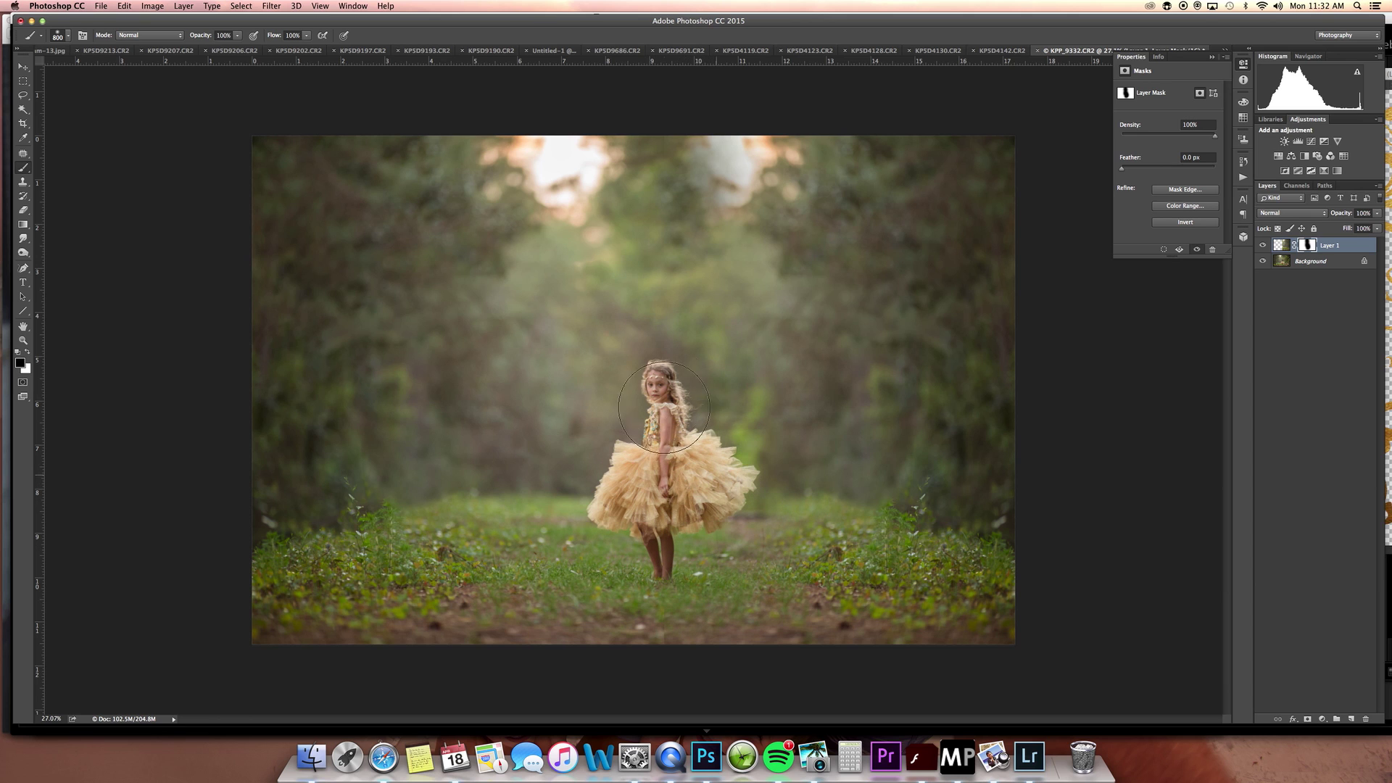
mouse_move(695, 260)
left_mouse_down()
mouse_move(747, 171)
mouse_move(780, 160)
mouse_move(692, 156)
left_mouse_up()
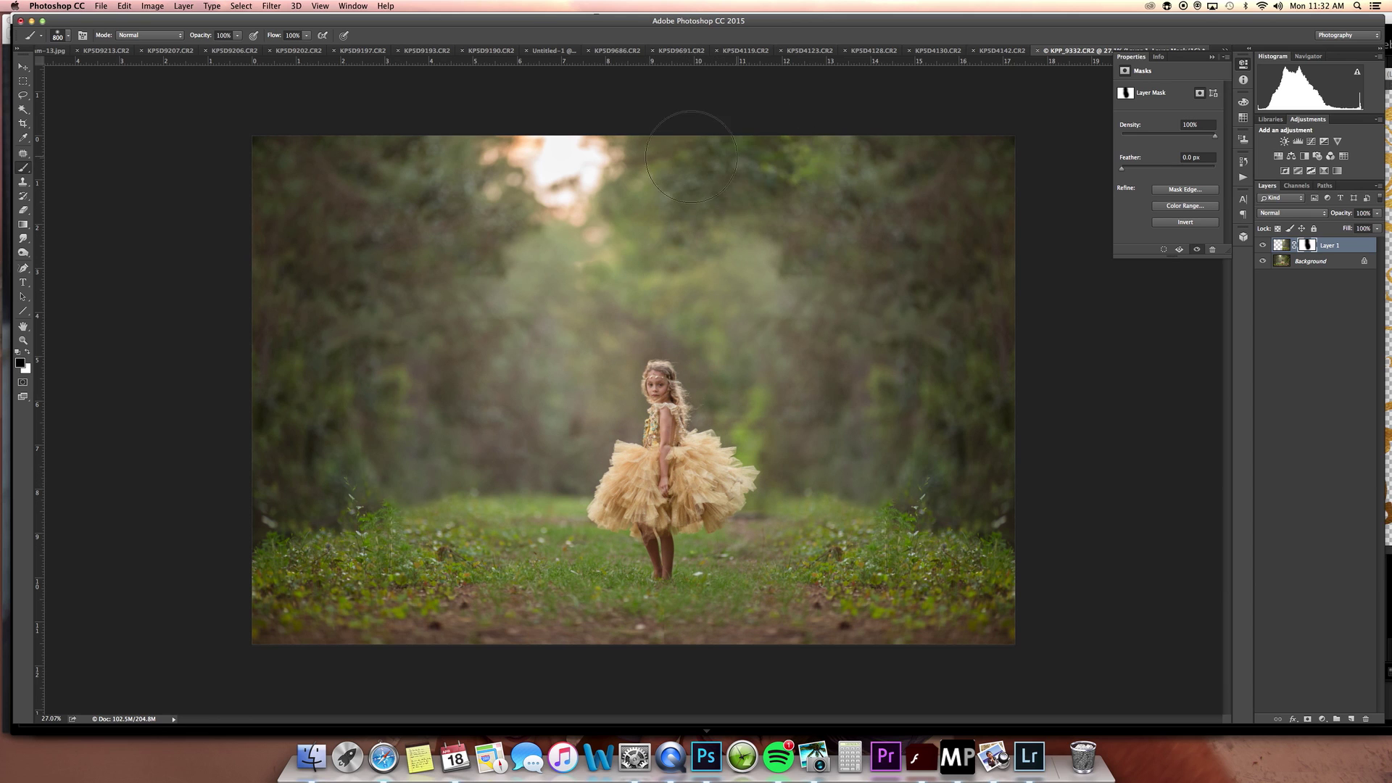
mouse_move(718, 486)
left_mouse_down()
mouse_move(692, 437)
mouse_move(758, 602)
mouse_move(679, 590)
mouse_move(814, 472)
mouse_move(1024, 437)
left_mouse_up()
left_click(1263, 247)
left_click(1264, 247)
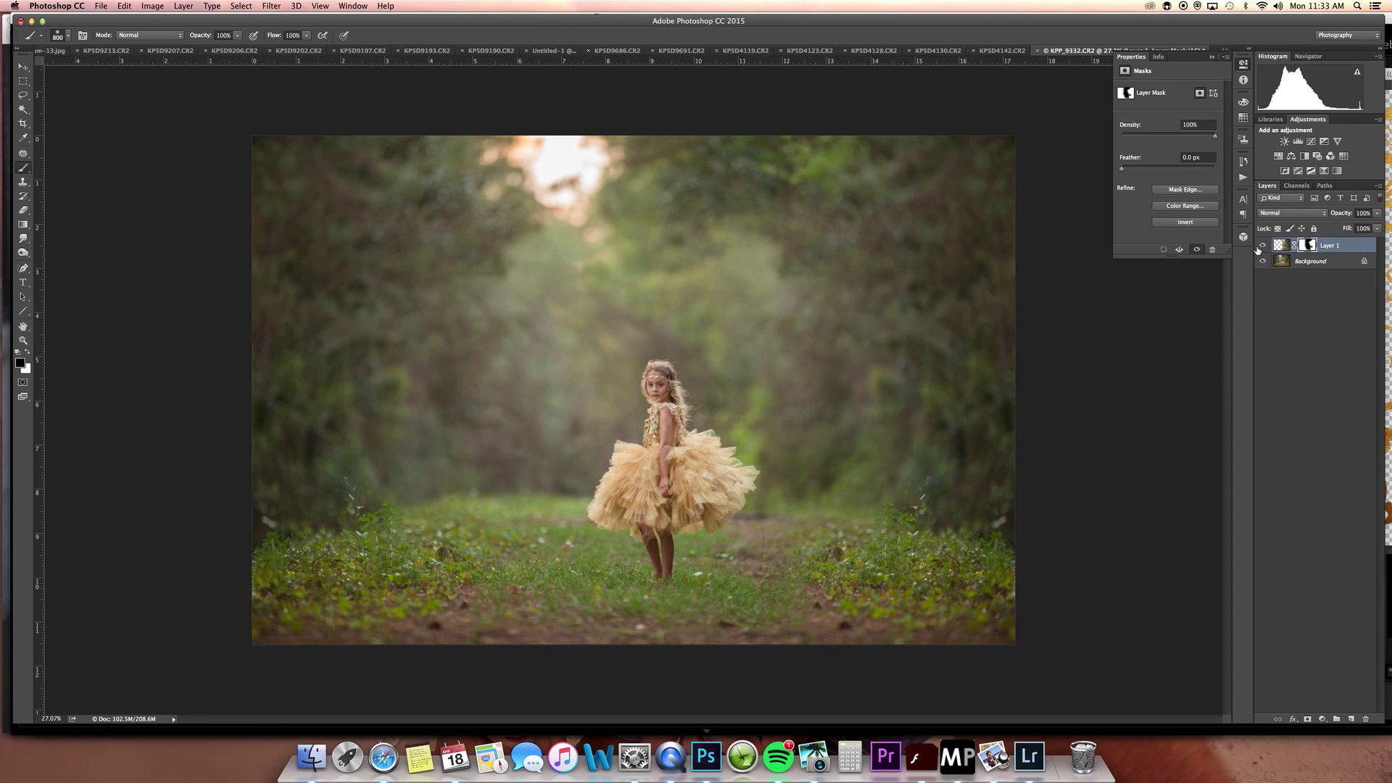
Reduce the mask brush to 250 px and swap its foreground and background colours
key("x")
key("bracketleft")
key("bracketleft")
key("bracketleft")
key("bracketleft")
key("bracketleft")
key("bracketleft")
key("bracketleft")
key("bracketleft")
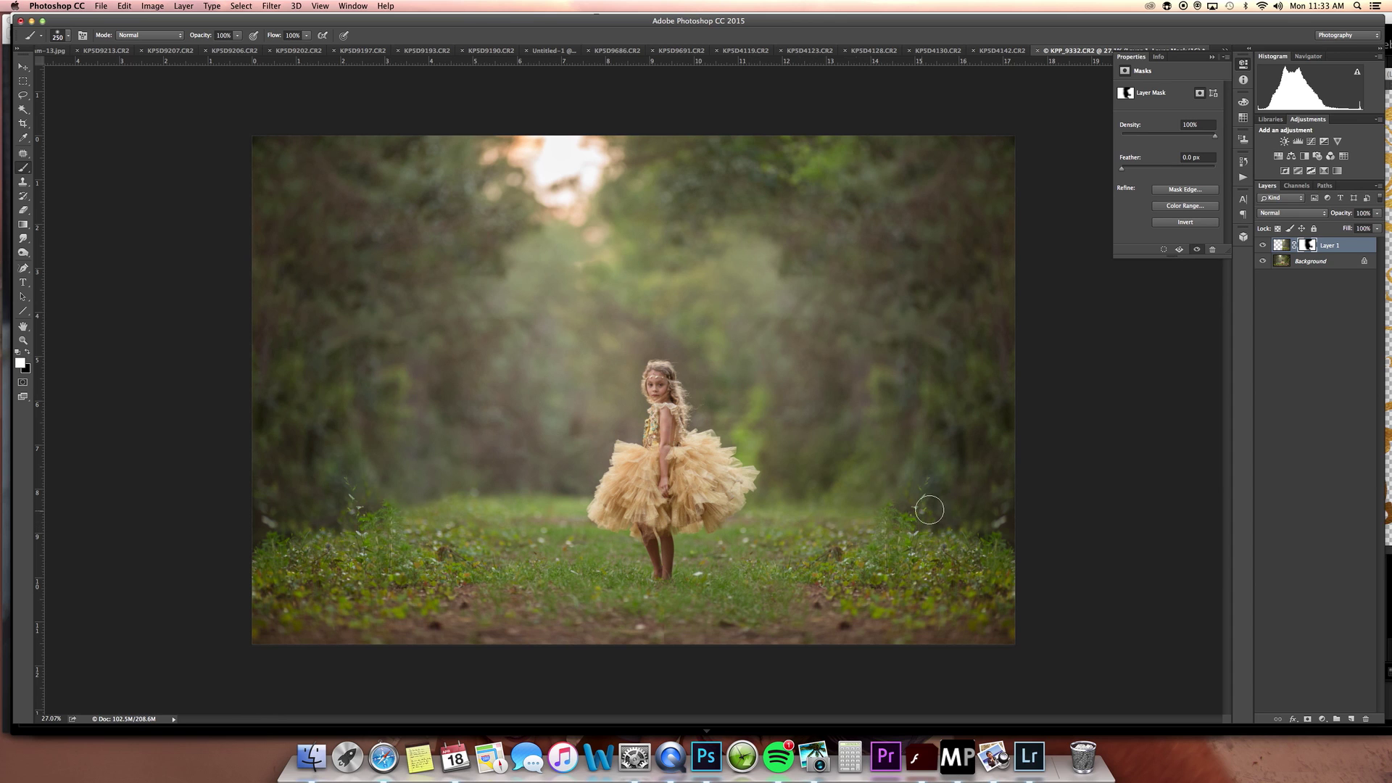
key("x")
Compare the image with and without Layer 1, and merge the layer down into the Background
left_click(1264, 245)
left_click(1264, 245)
key("super+e")
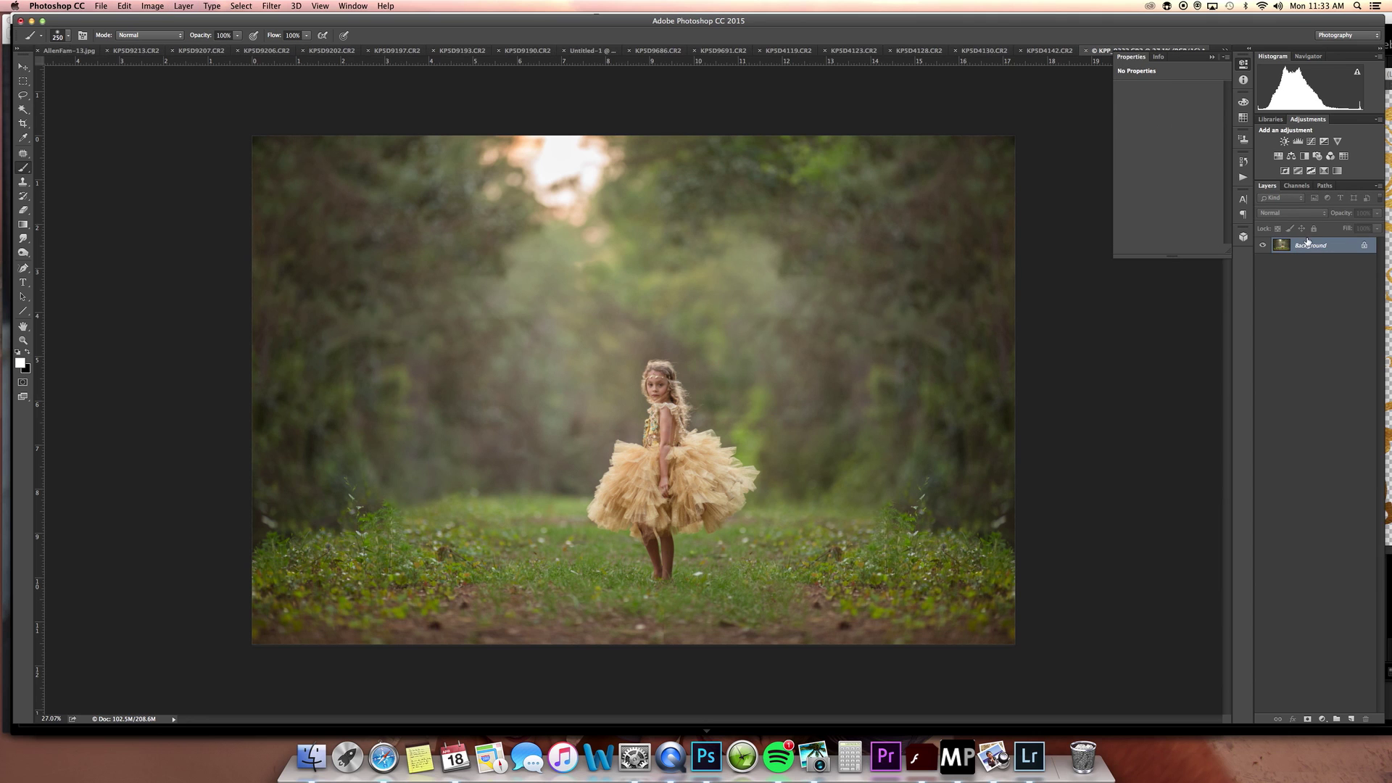
Run the Bring the (Little) Bokeh action from the Sunkissed action set
left_click(1243, 176)
left_click_drag(1230, 582, 1232, 295)
left_click(1127, 253)
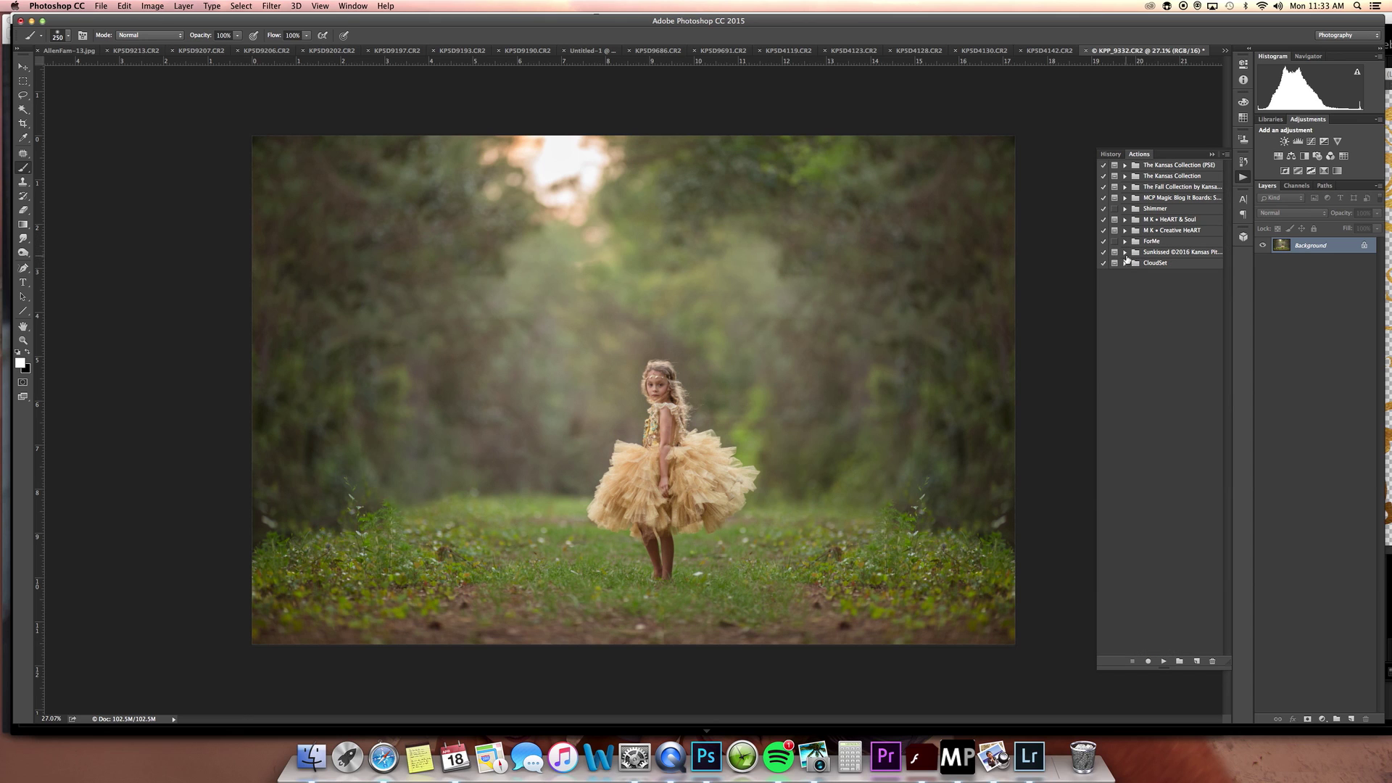
left_click(1125, 263)
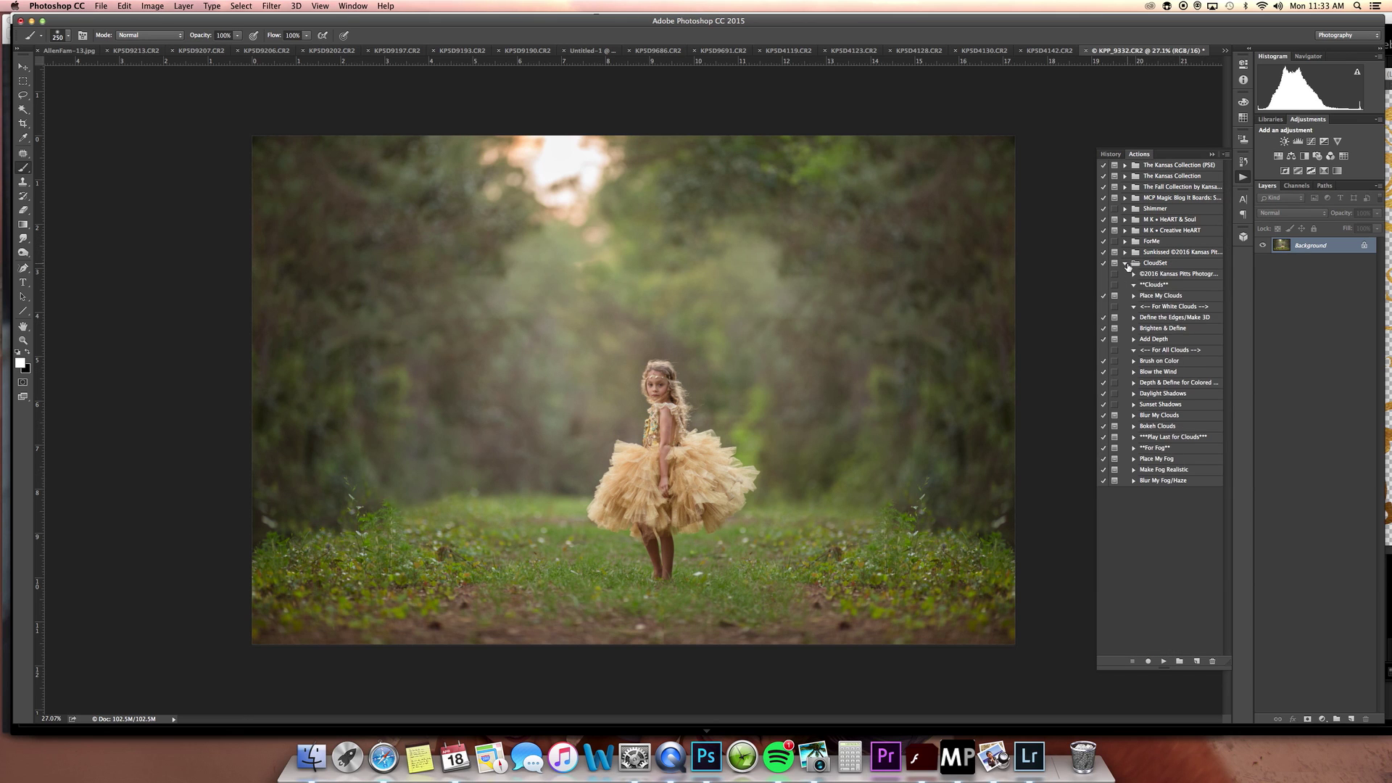
left_click(1125, 264)
left_click(1126, 253)
scroll(1228, 268, "down", 15)
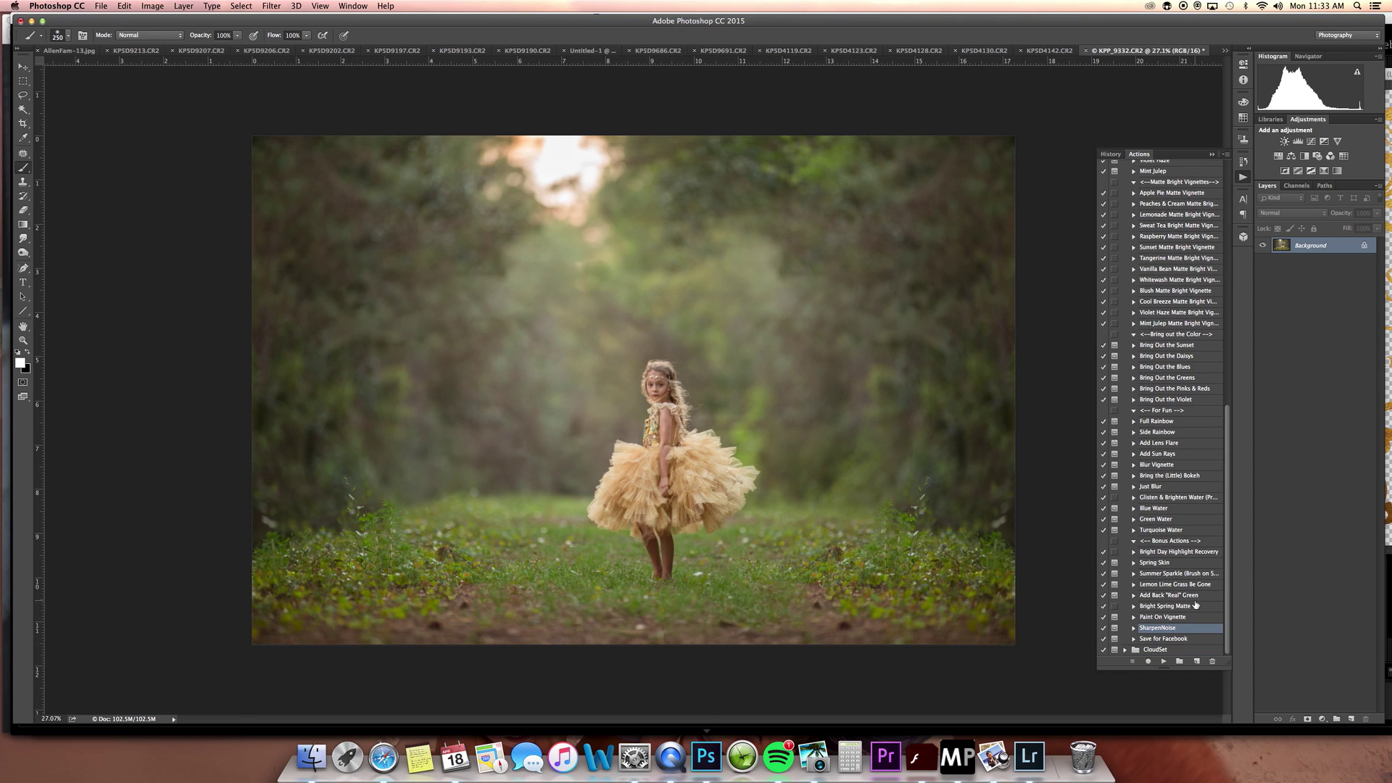
left_click(1174, 497)
left_click(1178, 478)
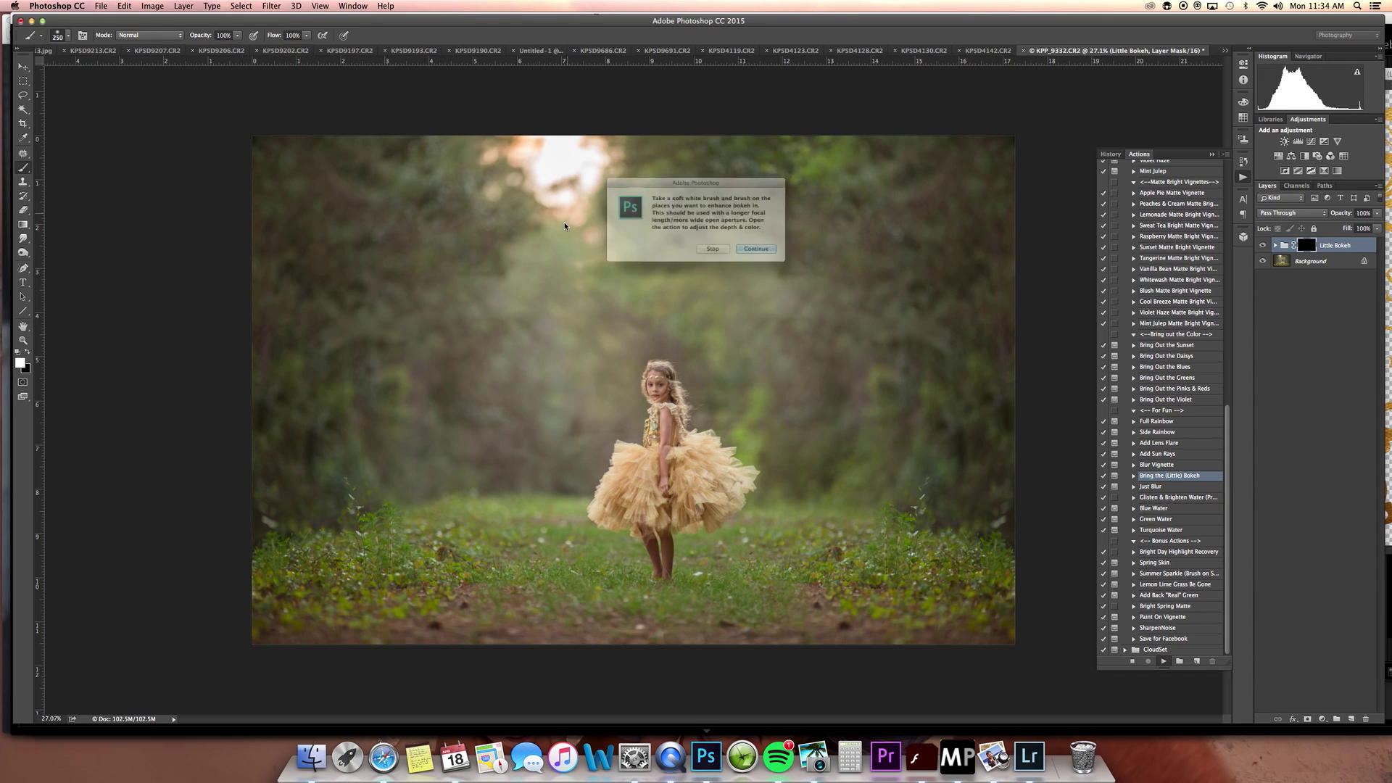
key("Return")
Enlarge the brush to 400 px and paint white on the Little Bokeh mask over the bright sky
key("bracketright")
key("bracketright")
key("bracketright")
key("bracketright")
key("bracketright")
key("bracketright")
key("bracketright")
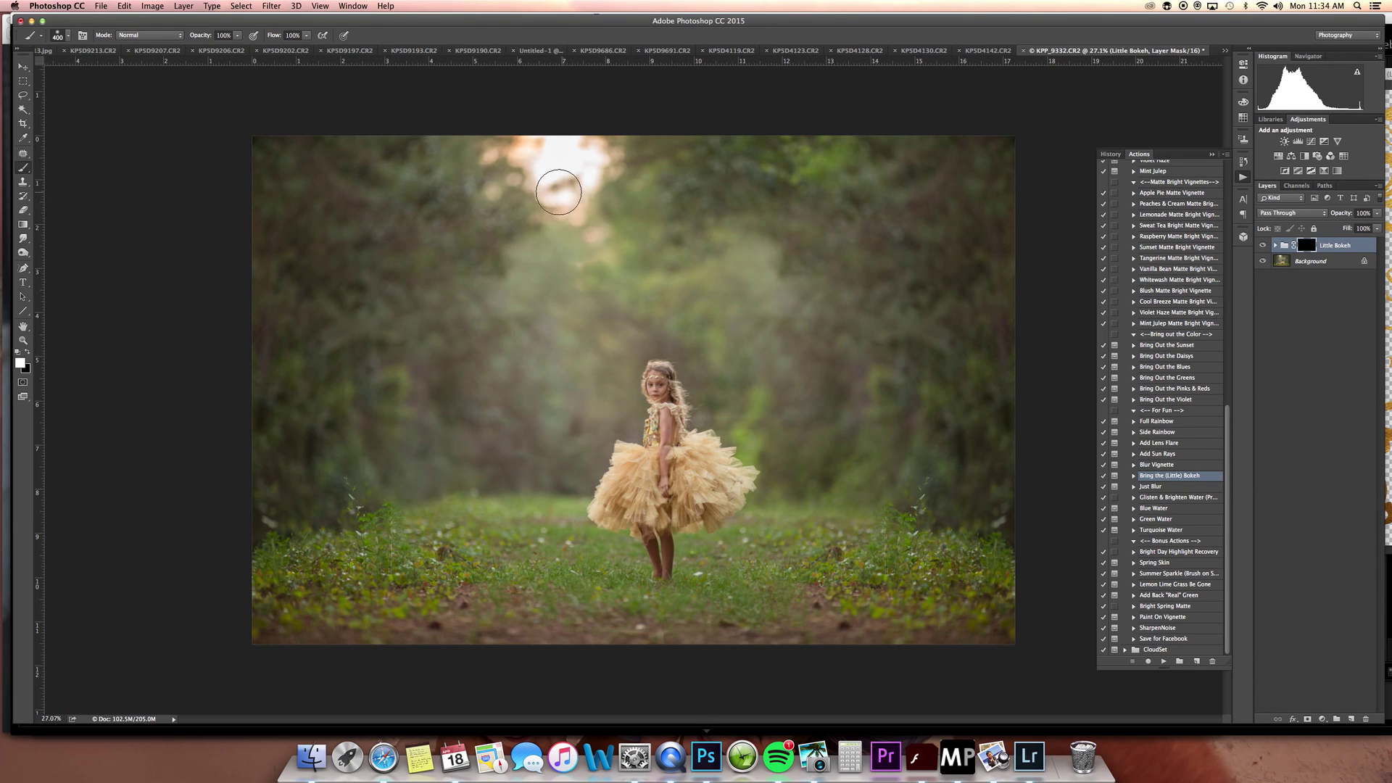
mouse_move(548, 161)
left_mouse_down()
mouse_move(541, 191)
mouse_move(571, 225)
mouse_move(605, 154)
mouse_move(644, 141)
mouse_move(539, 134)
mouse_move(476, 185)
mouse_move(533, 171)
left_mouse_up()
Lower the brush flow to 51% and paint the bokeh over the sky and trees with a 900 px brush
left_click(307, 35)
left_click_drag(311, 46, 276, 49)
left_click(125, 6)
left_click(141, 13)
left_click(125, 5)
left_click(125, 6)
mouse_move(596, 165)
left_mouse_down()
mouse_move(609, 208)
mouse_move(644, 202)
mouse_move(632, 165)
mouse_move(657, 153)
mouse_move(666, 187)
mouse_move(642, 221)
mouse_move(656, 254)
left_mouse_up()
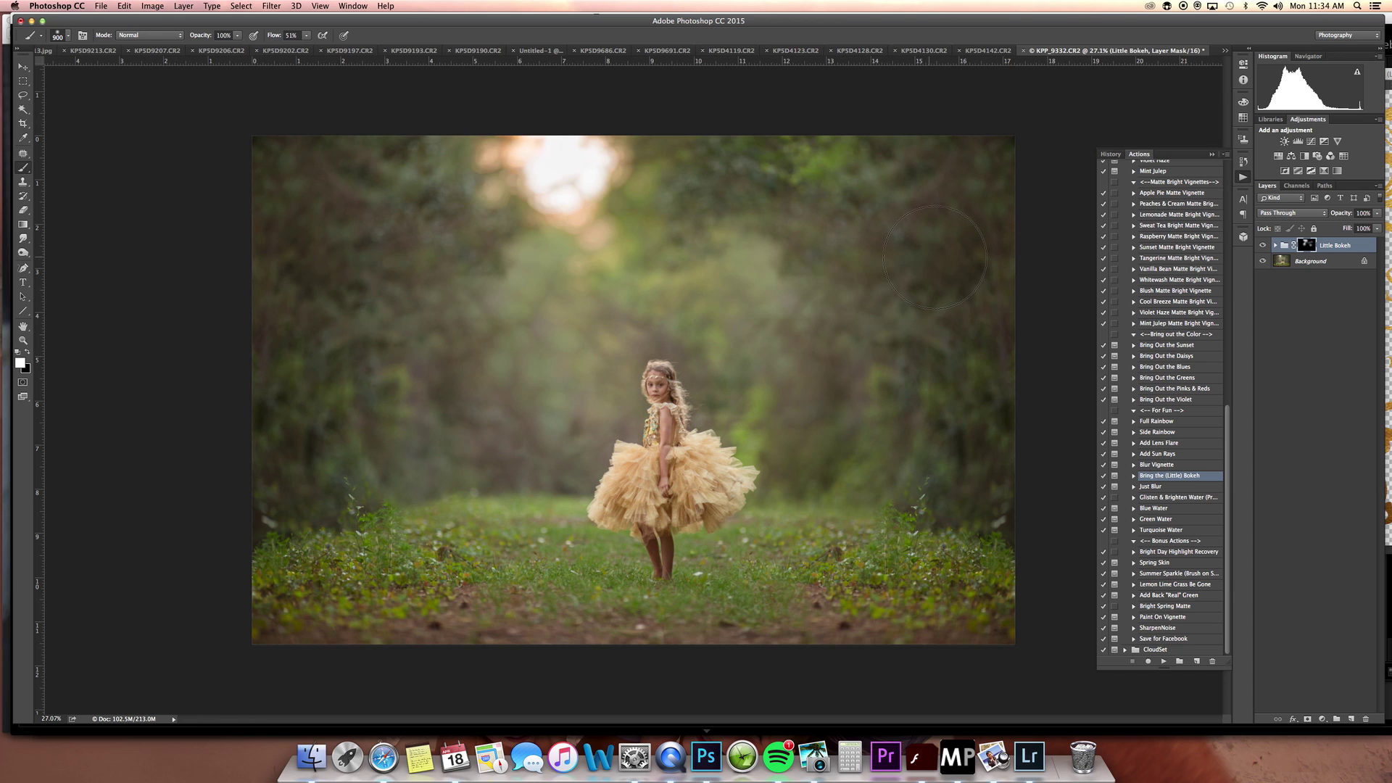
mouse_move(580, 250)
left_mouse_down()
mouse_move(364, 258)
mouse_move(360, 211)
mouse_move(454, 280)
left_mouse_up()
mouse_move(536, 429)
left_mouse_down()
mouse_move(379, 320)
mouse_move(755, 218)
left_mouse_up()
Compare the image with the Little Bokeh group hidden and shown
left_click(1263, 245)
left_click(1263, 245)
left_click(1264, 245)
left_click(1263, 245)
Restore the brush flow to 100%, paint over the dress on the mask with a smaller brush, and merge the Little Bokeh group into the Background
mouse_move(307, 36)
left_mouse_down()
mouse_move(358, 36)
mouse_move(361, 23)
left_mouse_up()
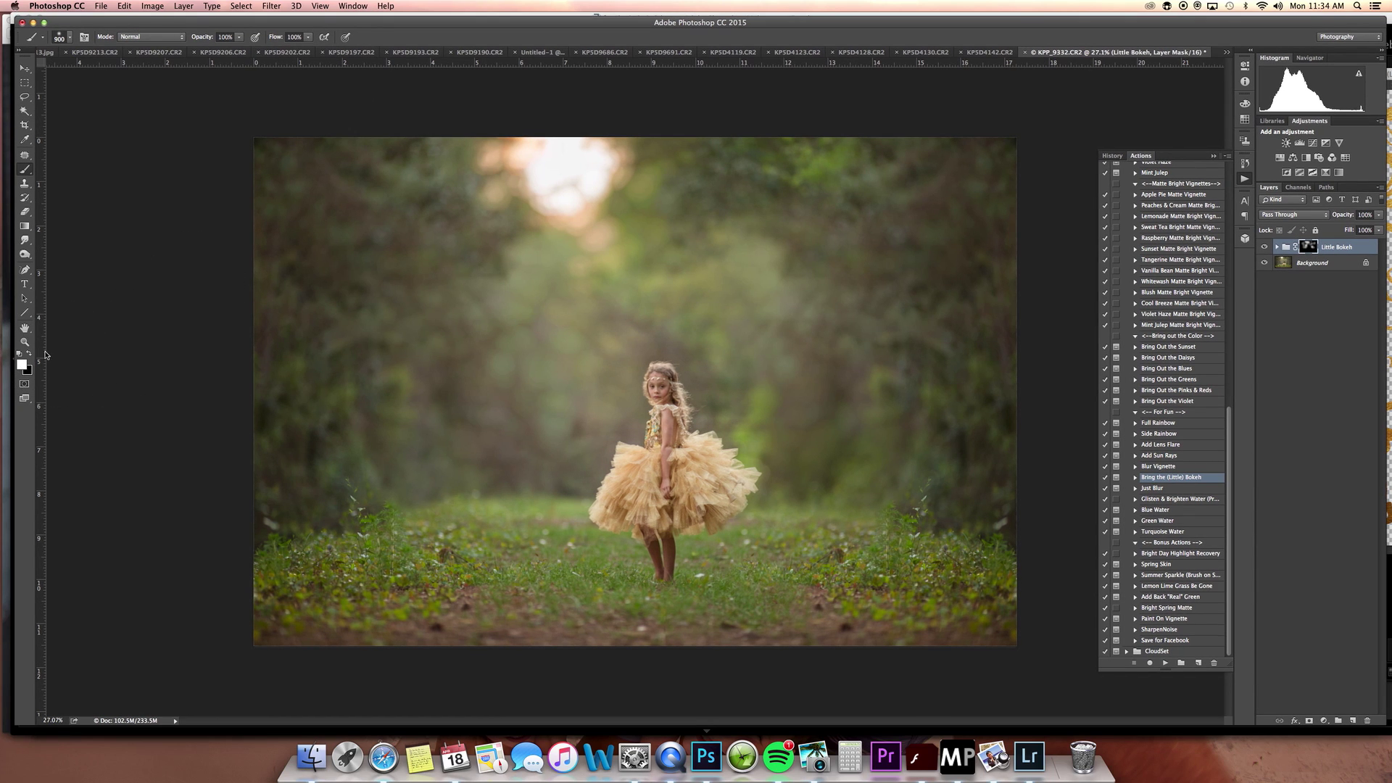
key("bracketleft")
key("bracketleft")
key("bracketleft")
key("bracketleft")
key("bracketleft")
key("bracketleft")
key("bracketleft")
key("bracketleft")
mouse_move(761, 475)
left_mouse_down()
mouse_move(672, 522)
mouse_move(616, 516)
mouse_move(632, 461)
mouse_move(668, 431)
mouse_move(658, 383)
mouse_move(680, 422)
mouse_move(637, 460)
left_mouse_up()
key("super+e")
Select the girl, including her dress and legs, with the Quick Selection tool
left_click(25, 111)
left_click(110, 111)
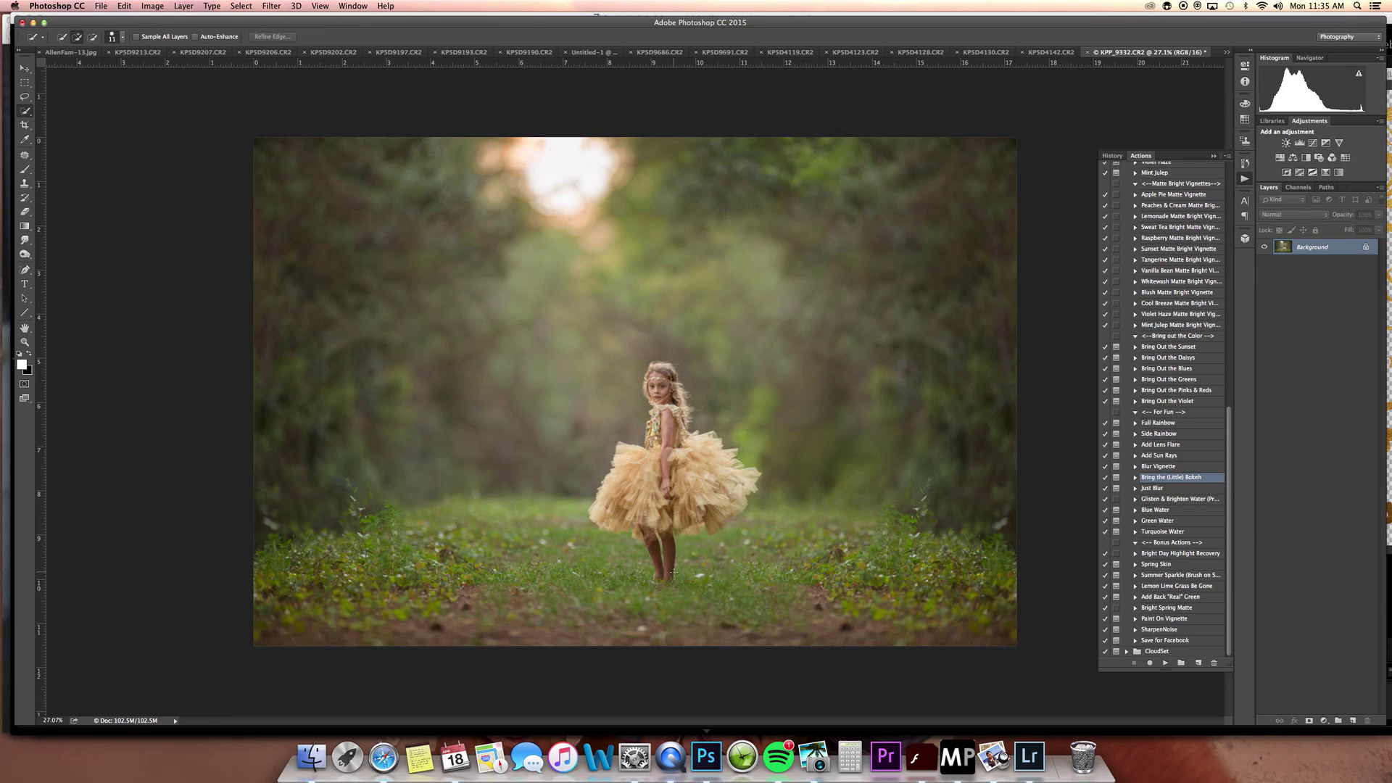
mouse_move(658, 564)
left_mouse_down()
mouse_move(650, 521)
mouse_move(598, 511)
mouse_move(608, 496)
mouse_move(701, 479)
mouse_move(735, 501)
mouse_move(717, 526)
left_mouse_up()
mouse_move(659, 435)
left_mouse_down()
mouse_move(648, 378)
mouse_move(663, 365)
mouse_move(686, 405)
mouse_move(667, 560)
left_mouse_up()
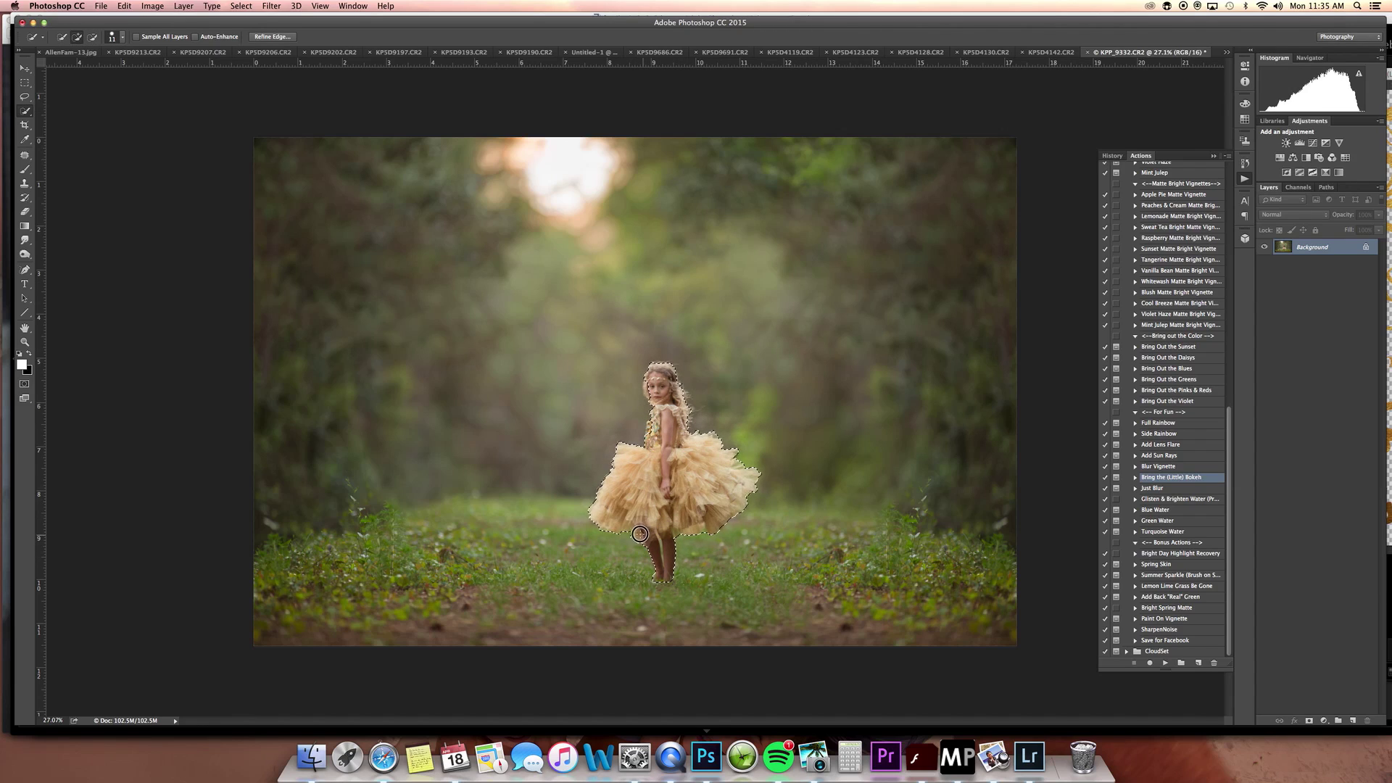
Refine the selection's edge around the girl's hair, dress hem, legs and the side of the skirt
left_click(272, 36)
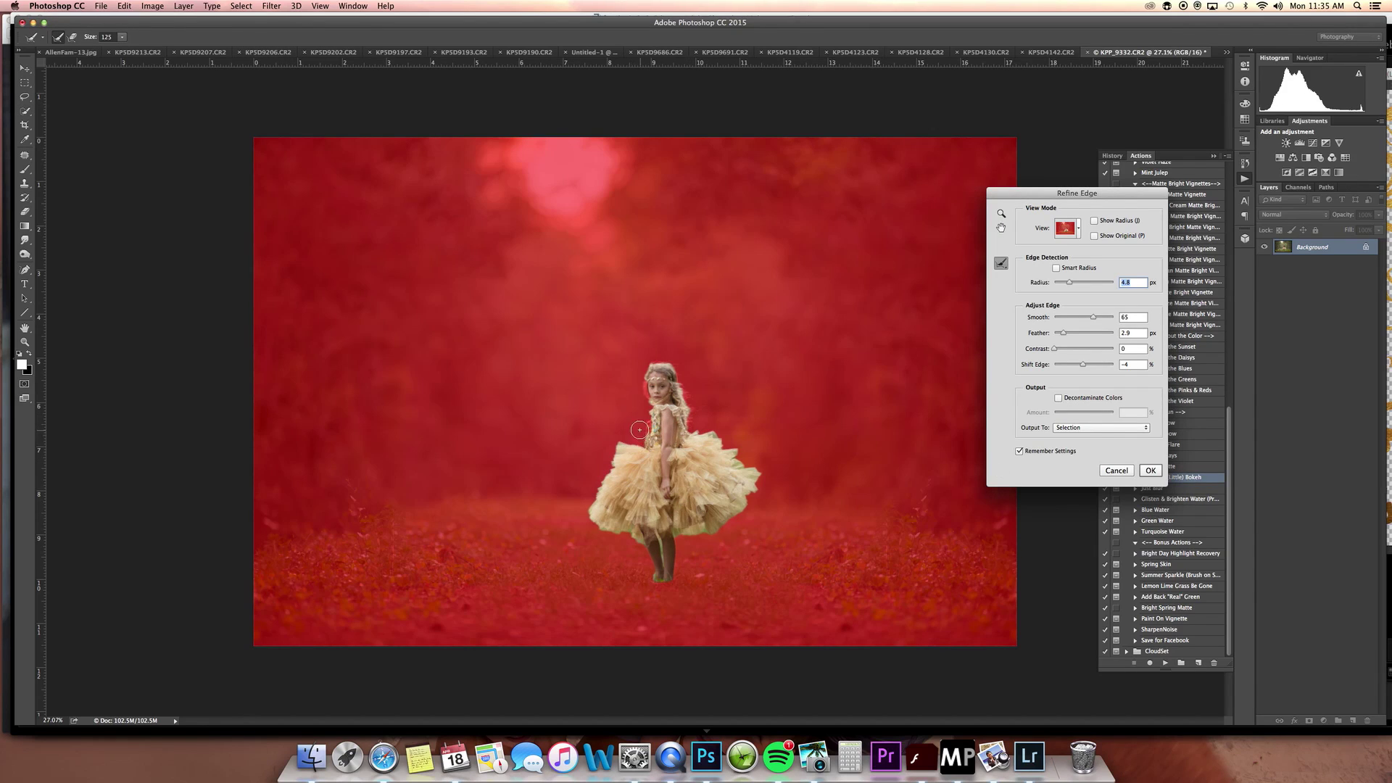
mouse_move(653, 420)
left_mouse_down()
mouse_move(699, 422)
mouse_move(687, 430)
mouse_move(667, 367)
mouse_move(651, 372)
mouse_move(652, 402)
mouse_move(649, 383)
mouse_move(697, 378)
mouse_move(668, 410)
mouse_move(667, 372)
mouse_move(682, 403)
left_mouse_up()
left_click_drag(727, 527, 670, 538)
mouse_move(662, 559)
left_mouse_down()
mouse_move(664, 584)
mouse_move(660, 538)
mouse_move(677, 585)
left_mouse_up()
mouse_move(734, 454)
left_mouse_down()
mouse_move(761, 479)
mouse_move(755, 508)
left_mouse_up()
key("Return")
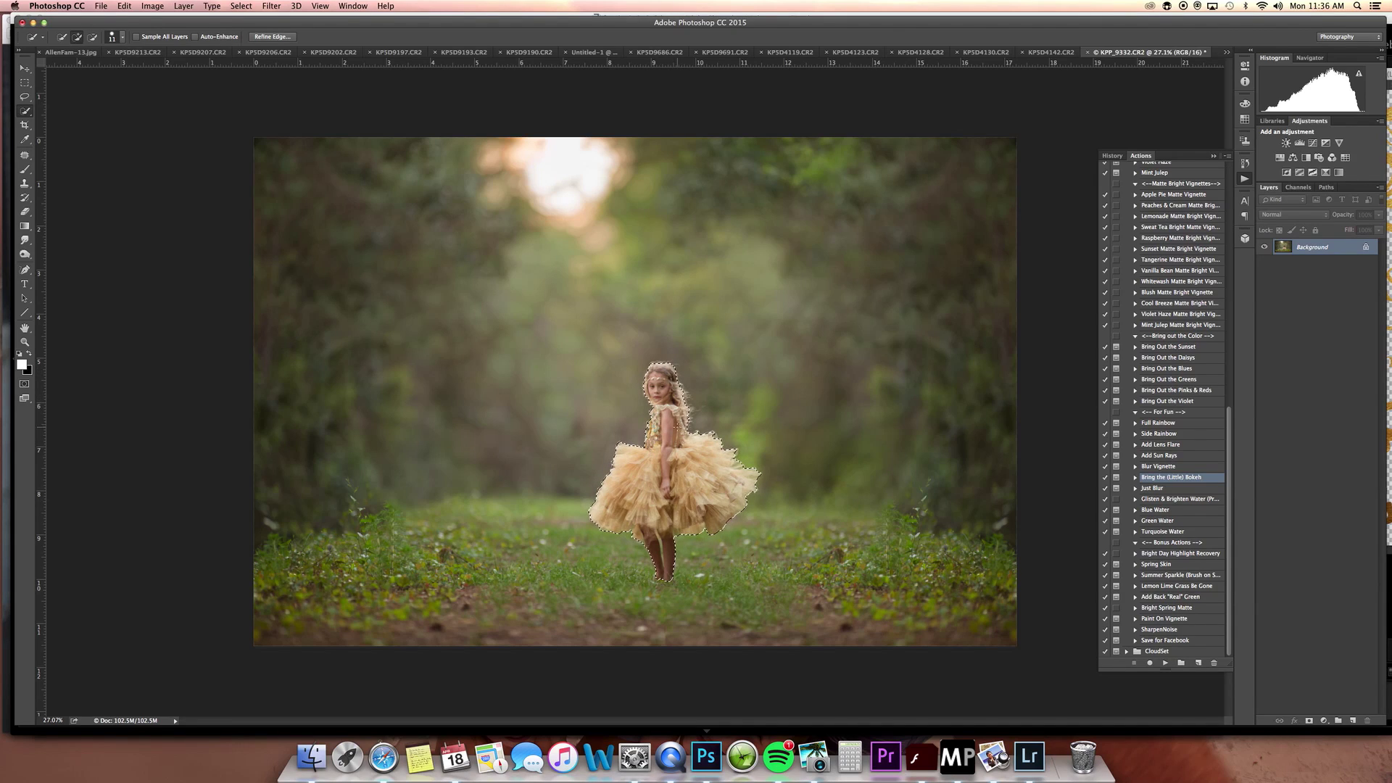
key("alt")
key("alt")
key("alt")
Save the selection of the girl as a new channel, entering the girl's first name as its name
left_click(242, 7)
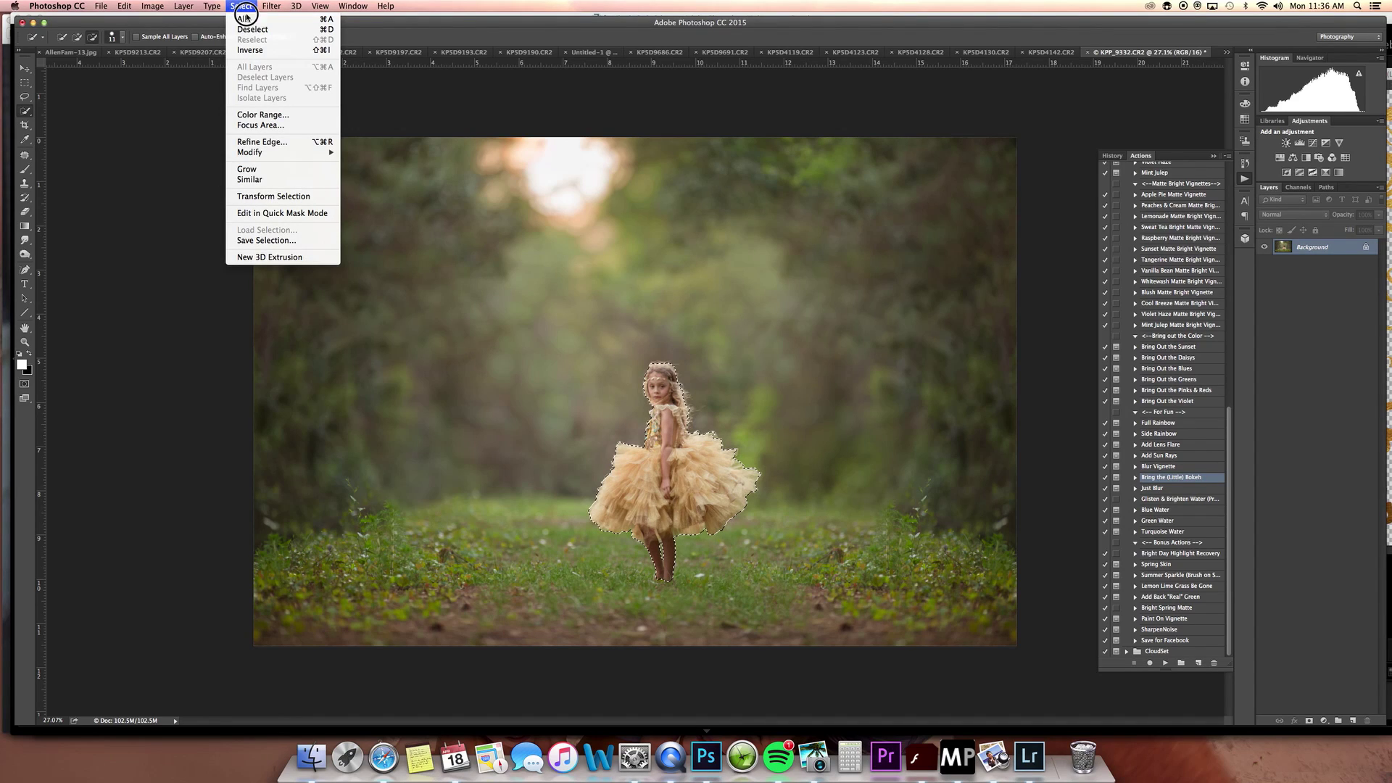
left_click(279, 240)
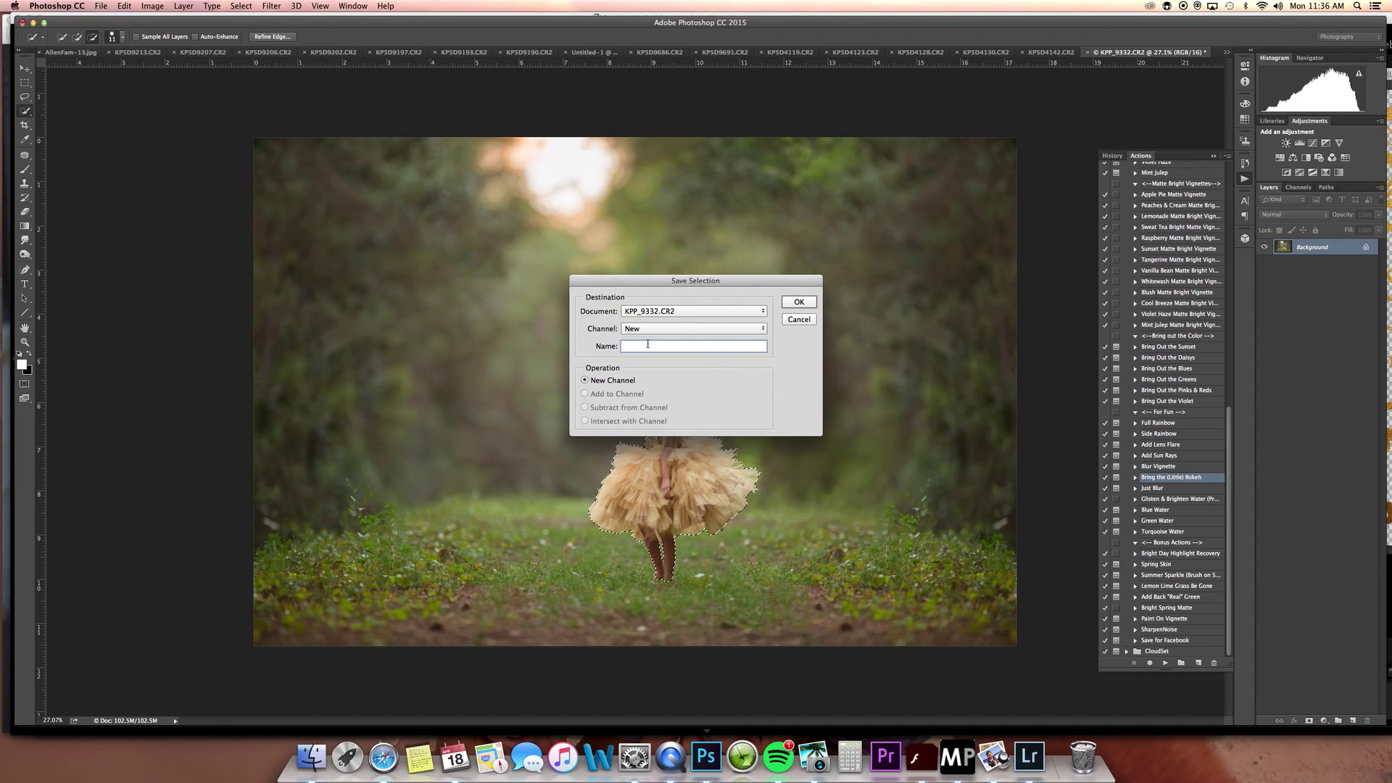
type("Presley")
left_click(808, 304)
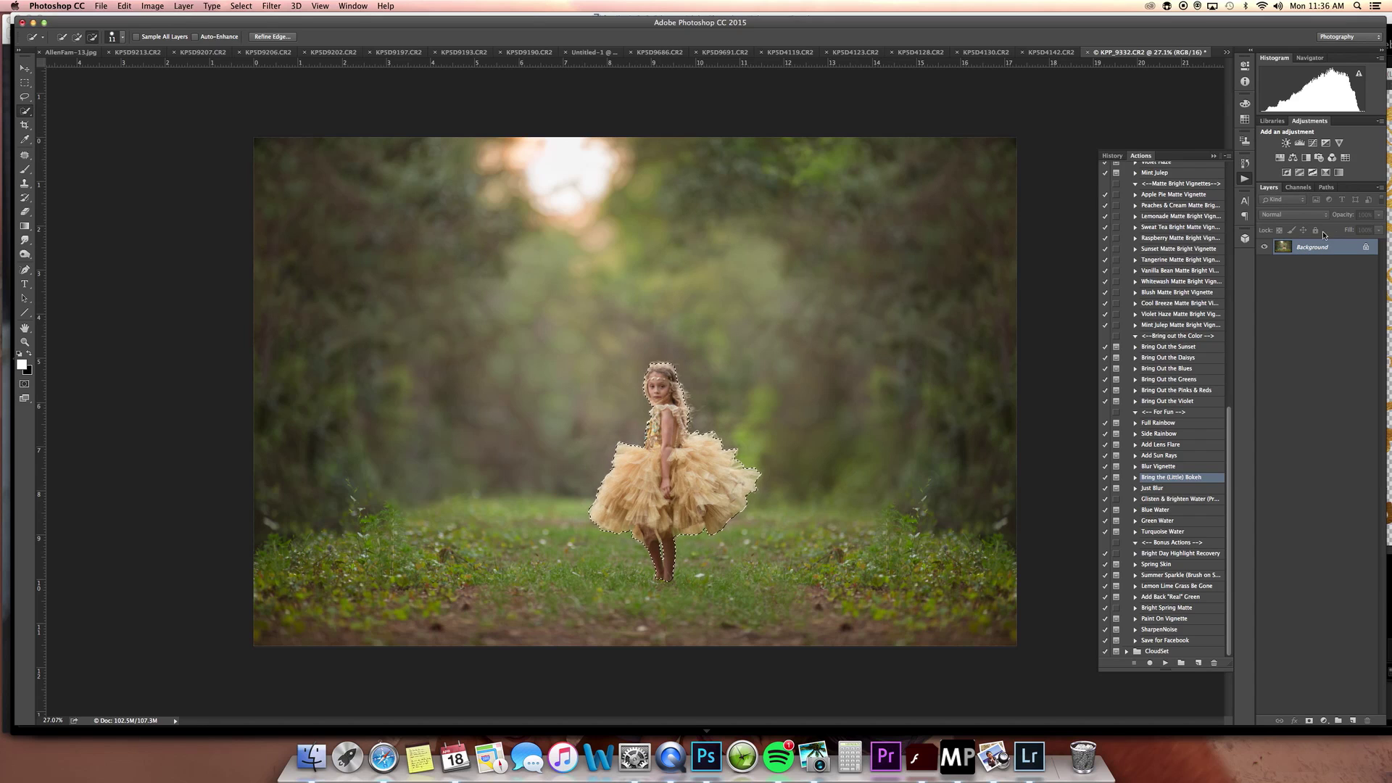
Run the Deep Spring Background action on the inverted selection and set the resulting group's opacity to 42%
left_click(250, 7)
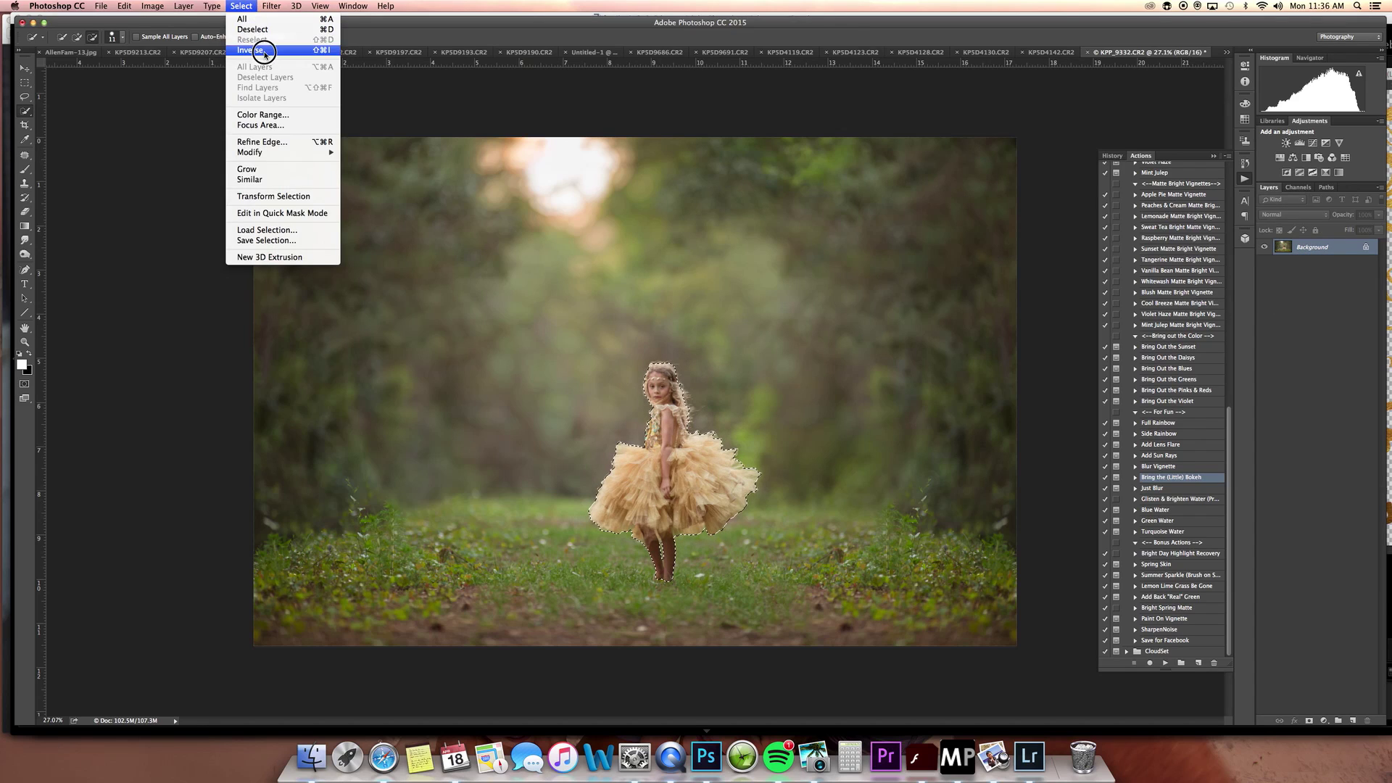
left_click(264, 48)
left_click_drag(1224, 440, 1228, 228)
left_click(1189, 211)
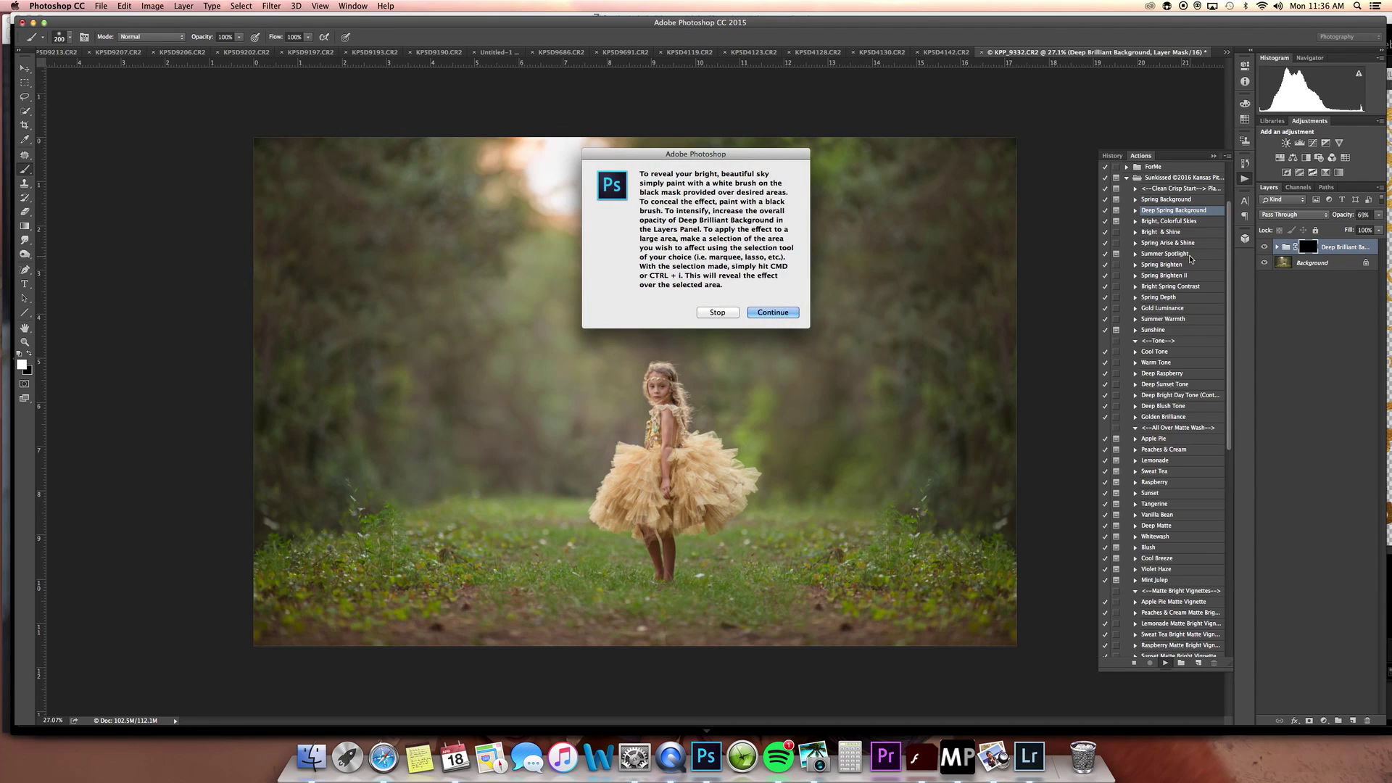
key("Return")
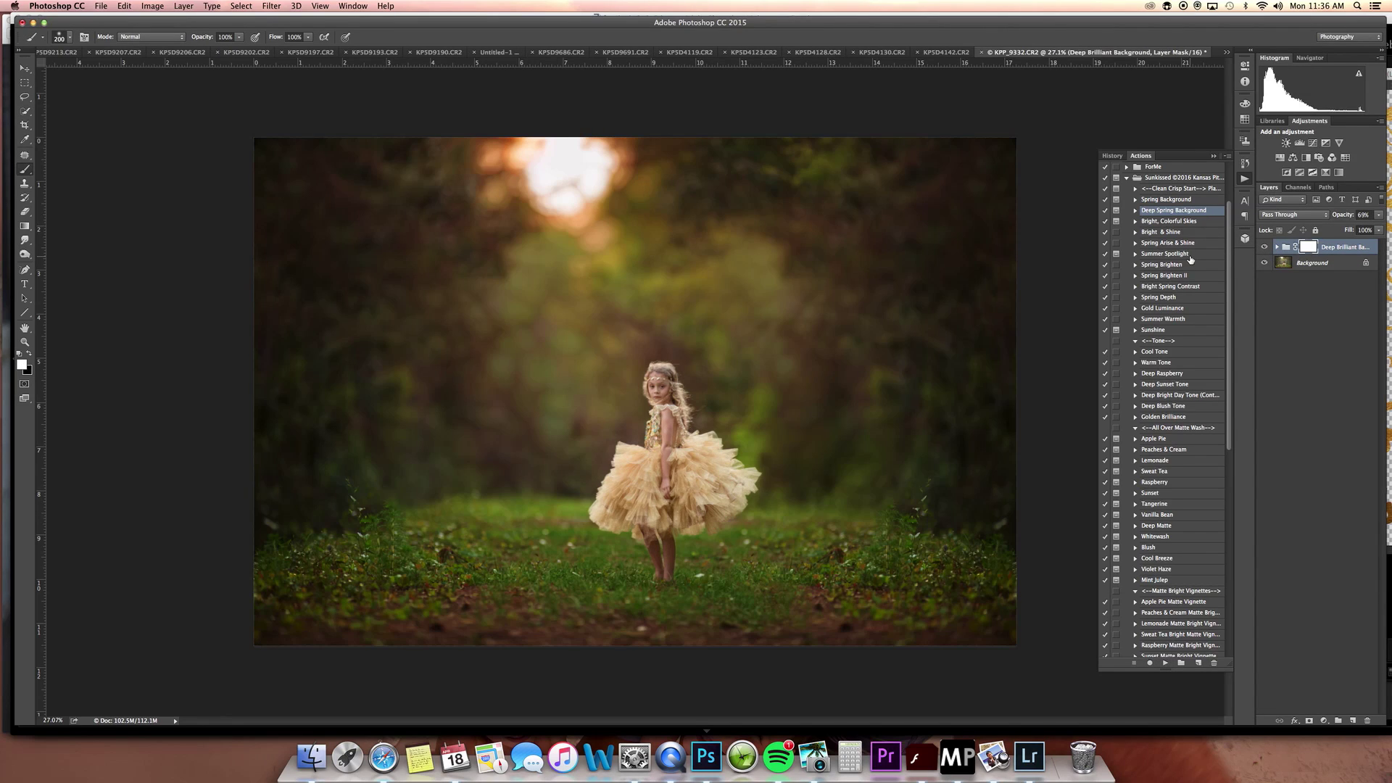
left_click(1378, 215)
left_click(1351, 225)
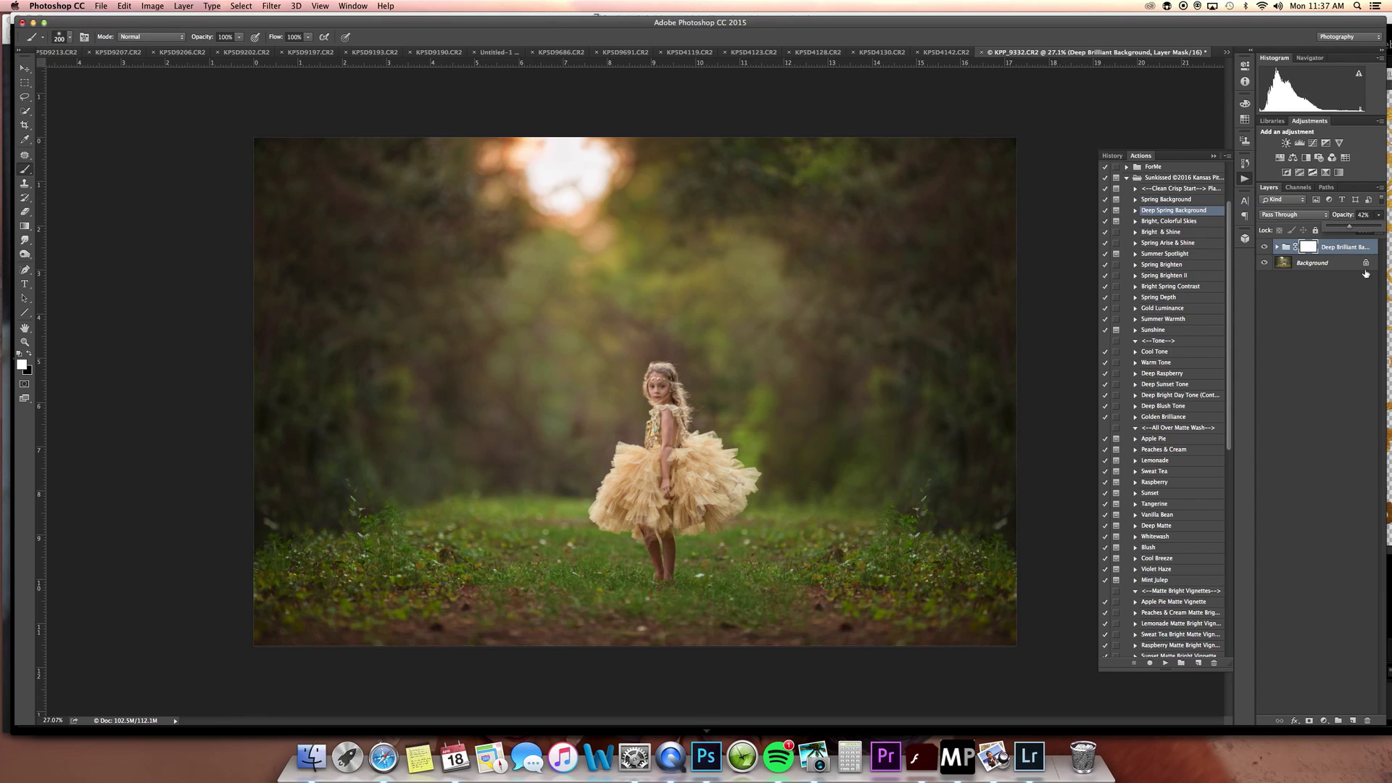
Try the Apple Pie matte wash, load its mask as a selection, fill the mask with black, and delete the layer
left_click(1157, 439)
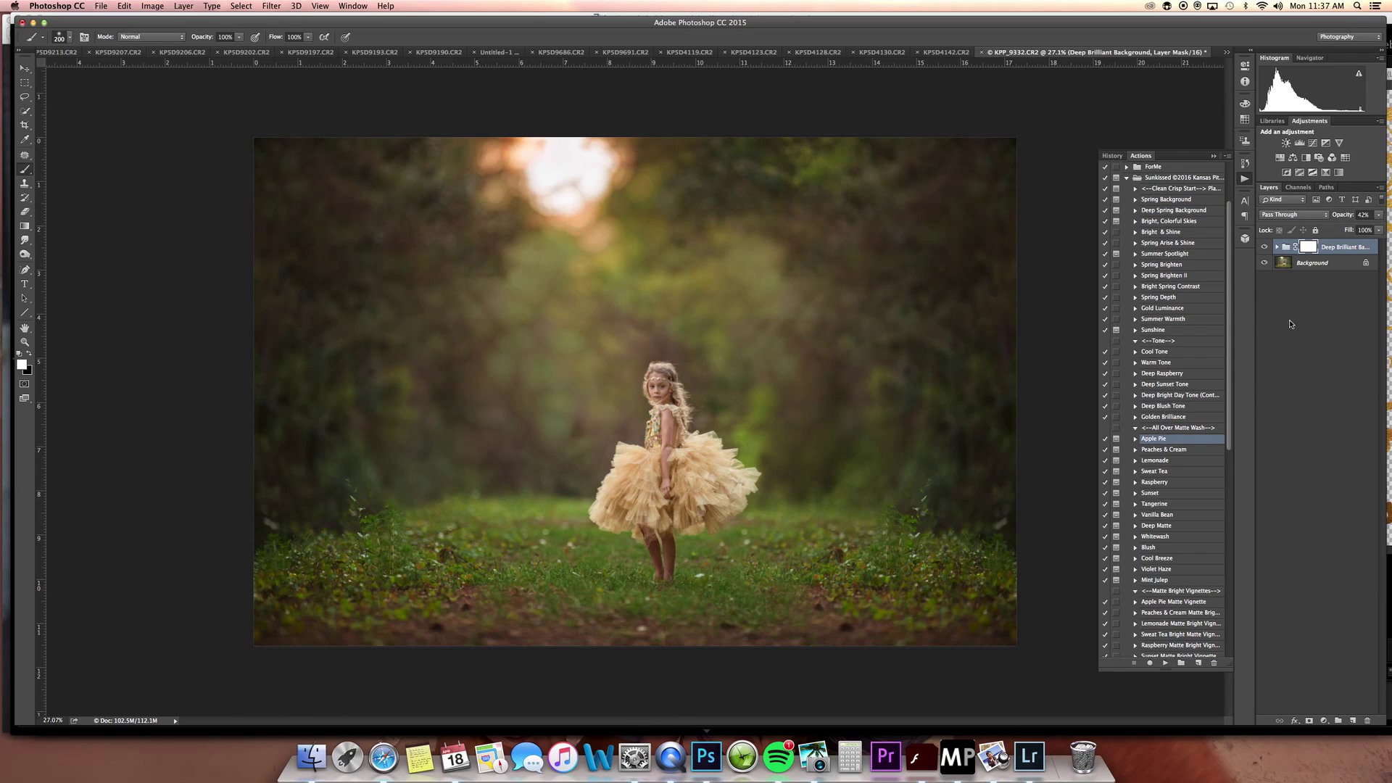
key("Return")
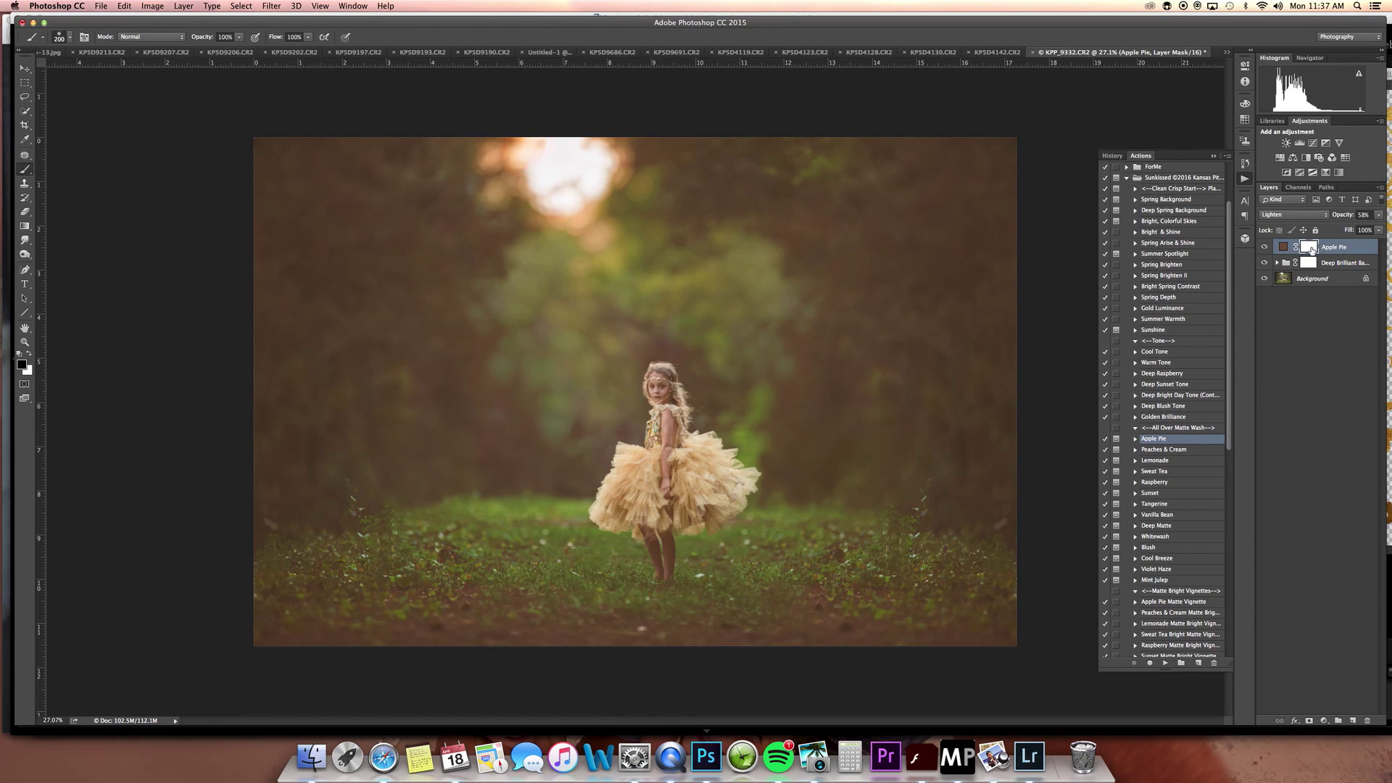
left_click(295, 7)
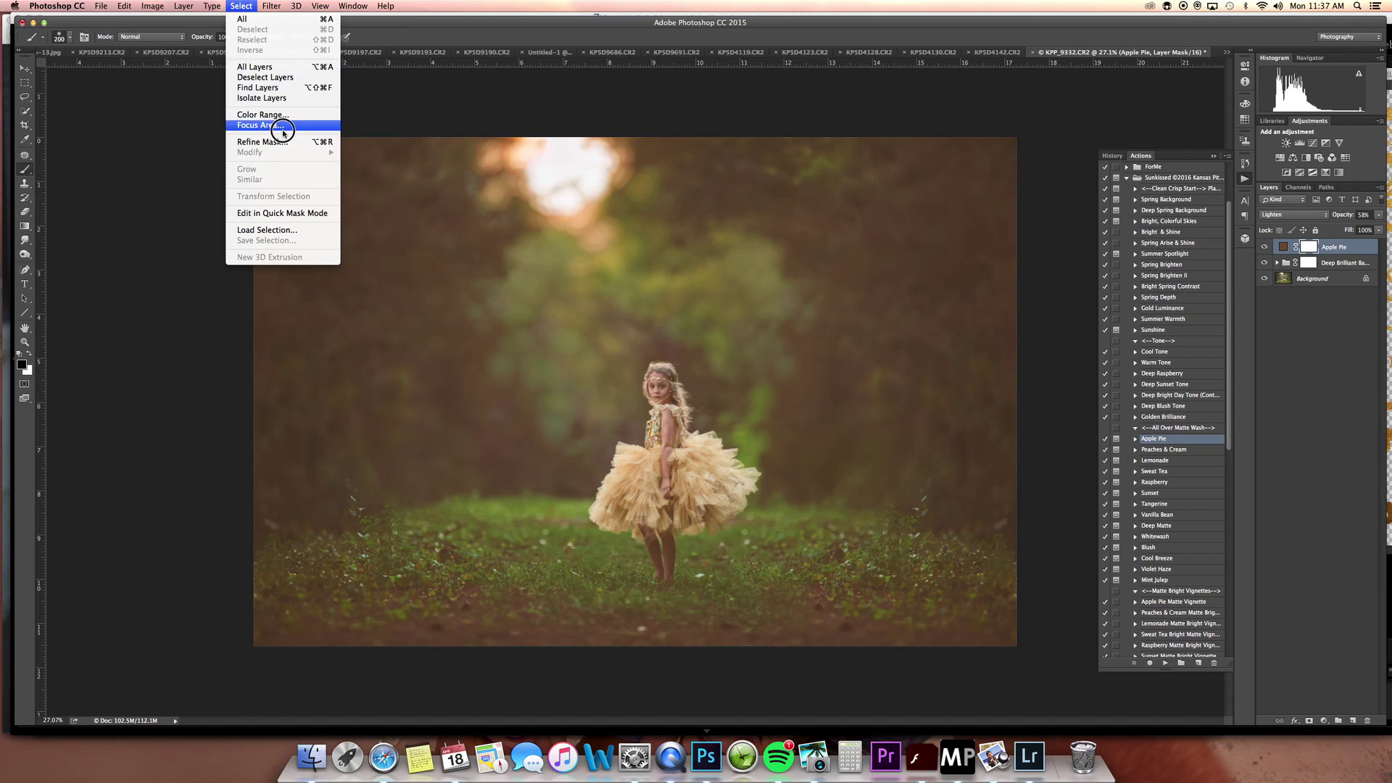
left_click(289, 230)
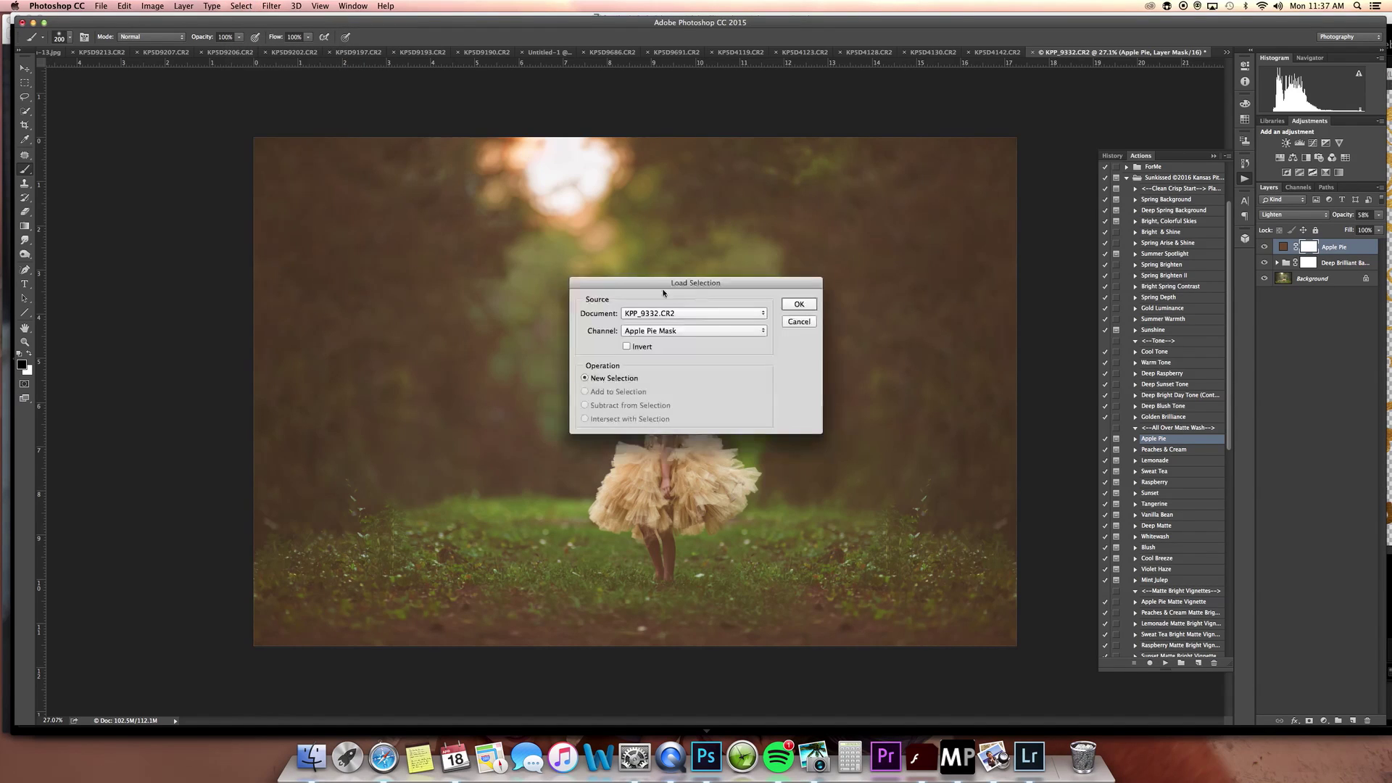
left_click(799, 304)
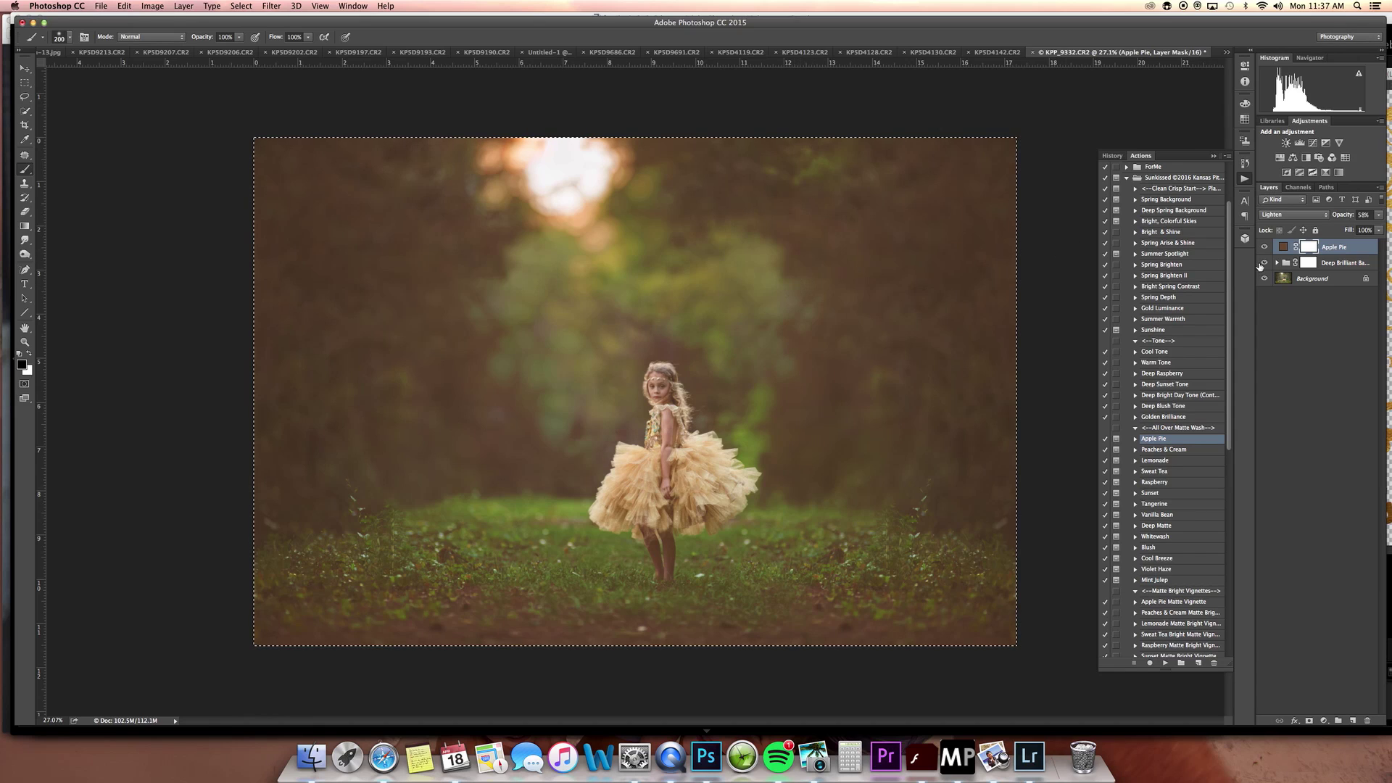
key("alt+BackSpace")
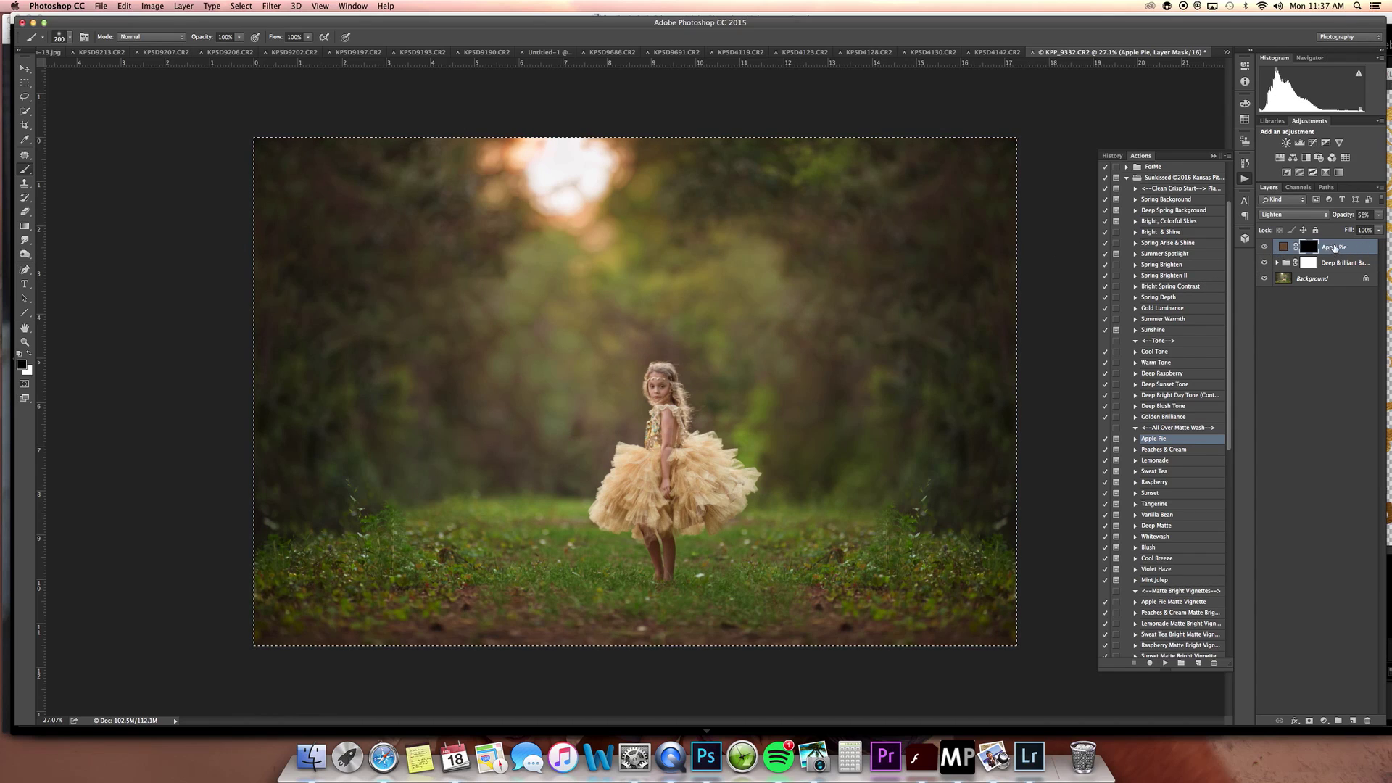
left_click_drag(1340, 248, 1370, 721)
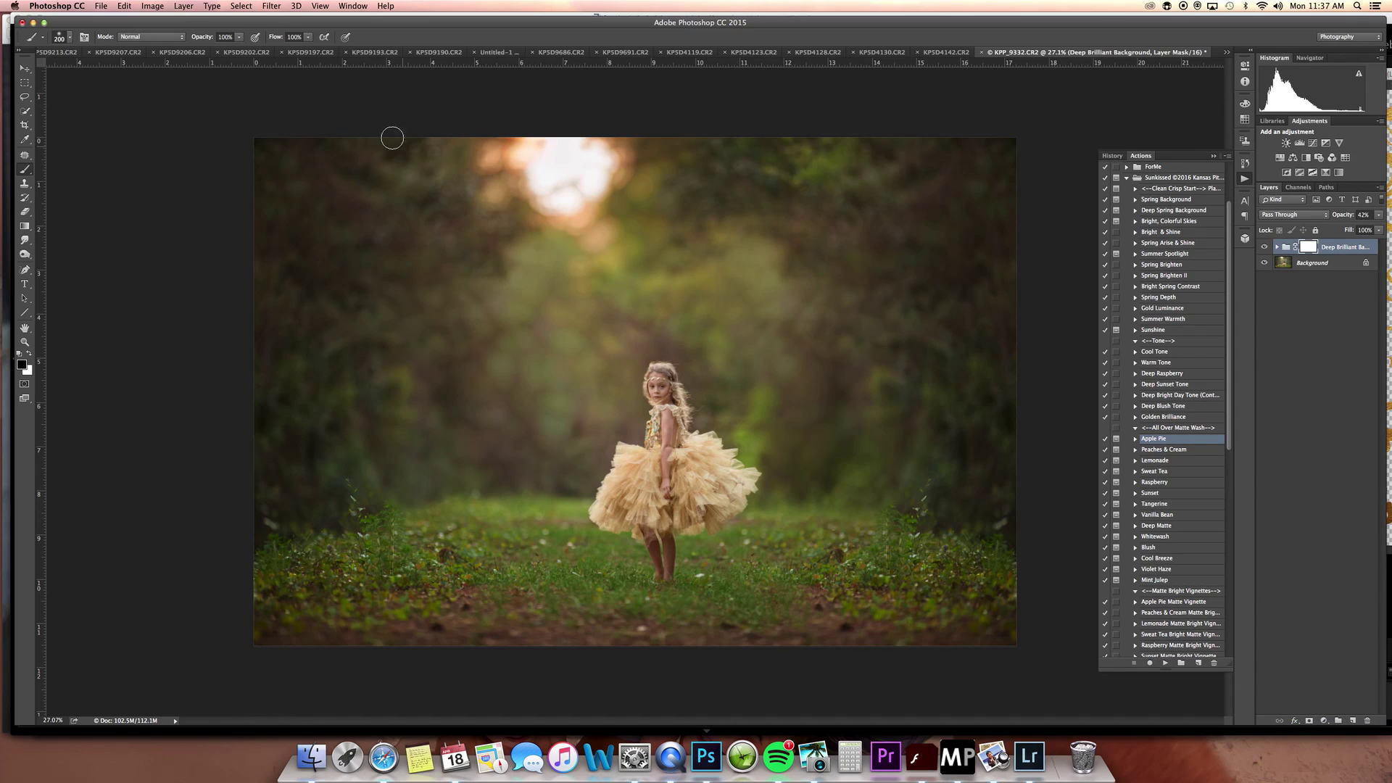
left_click(242, 6)
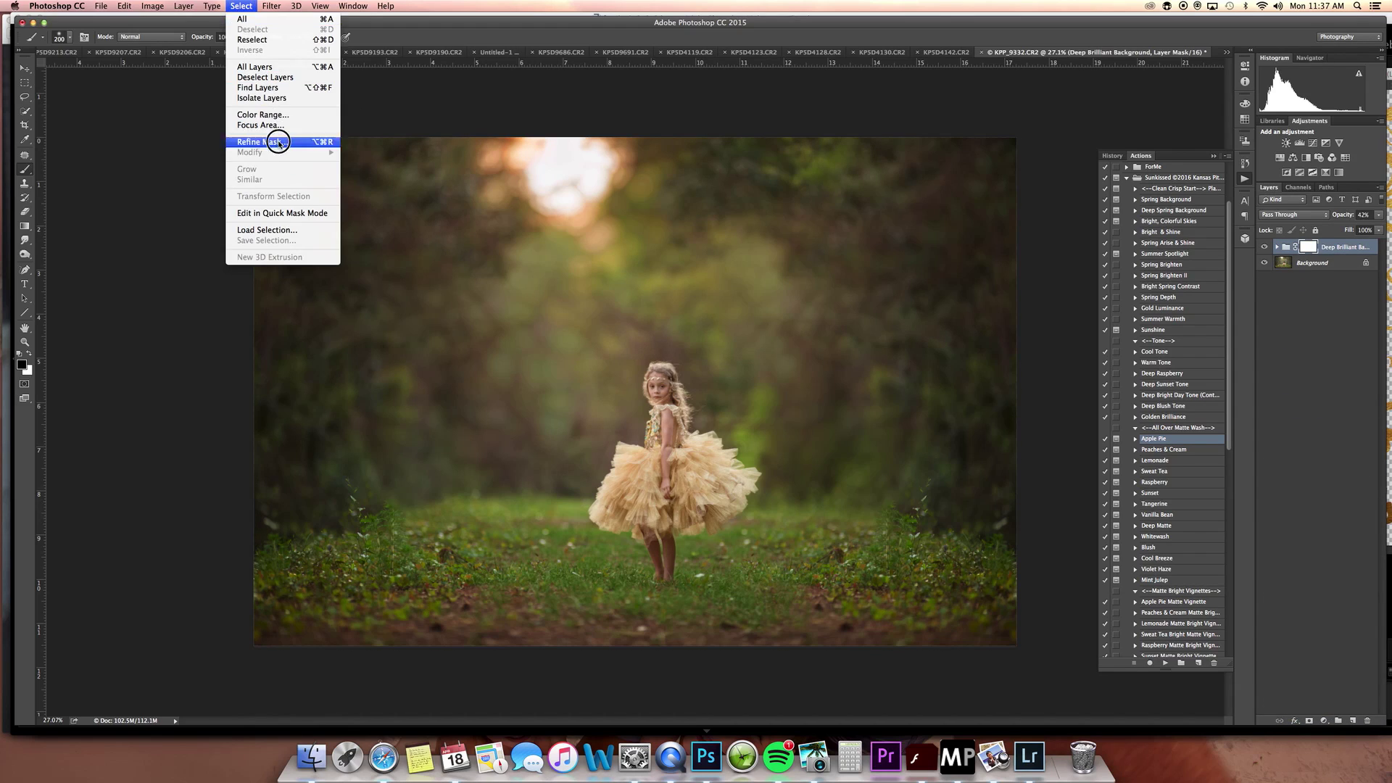
left_click(280, 230)
left_click(715, 331)
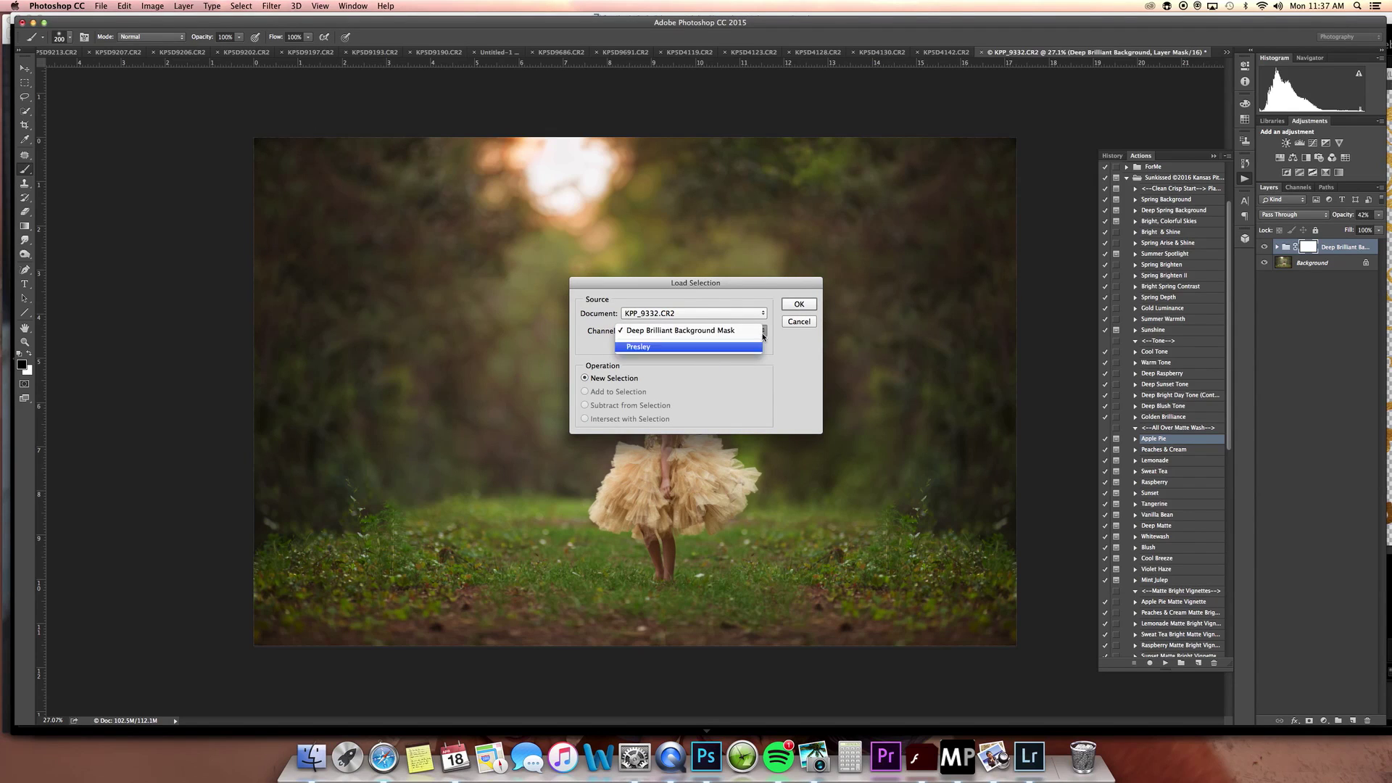
left_click(725, 345)
left_click(799, 304)
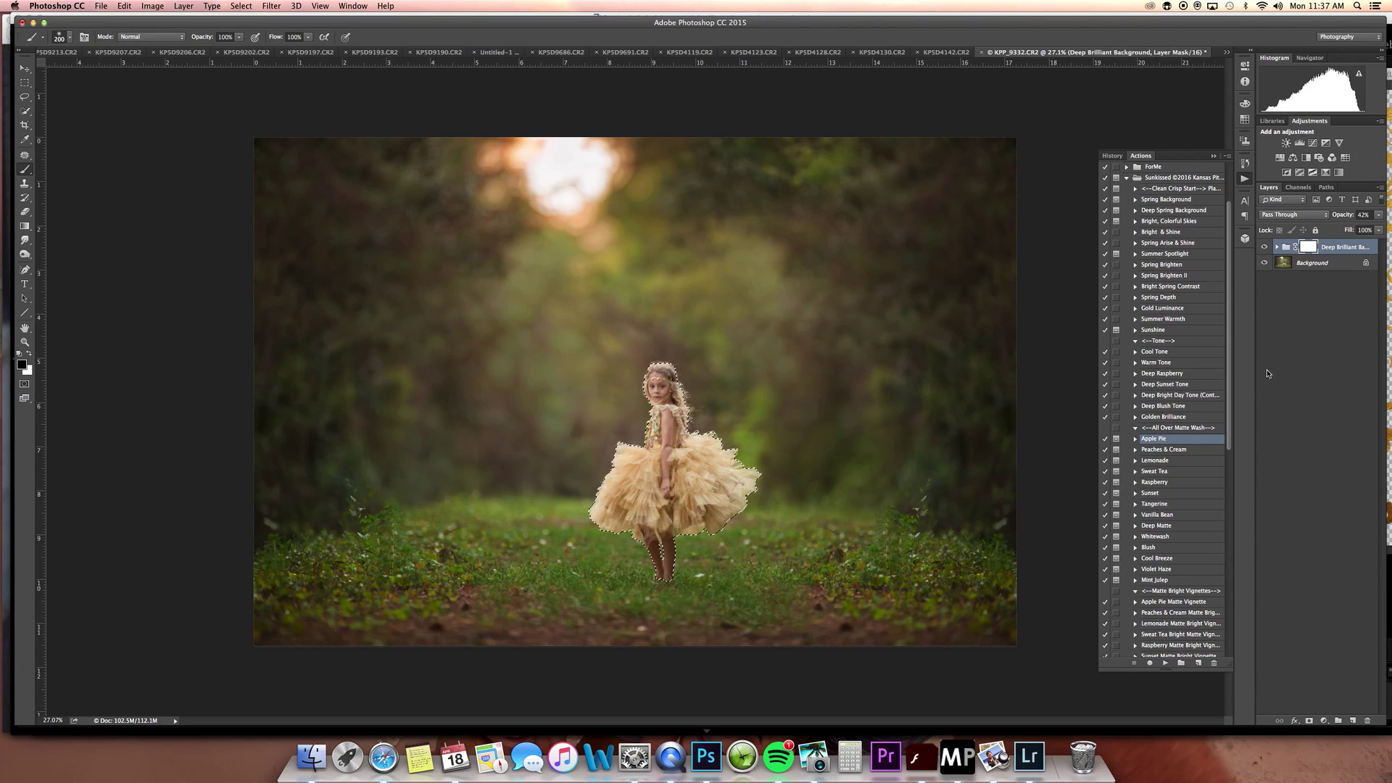
left_click(247, 6)
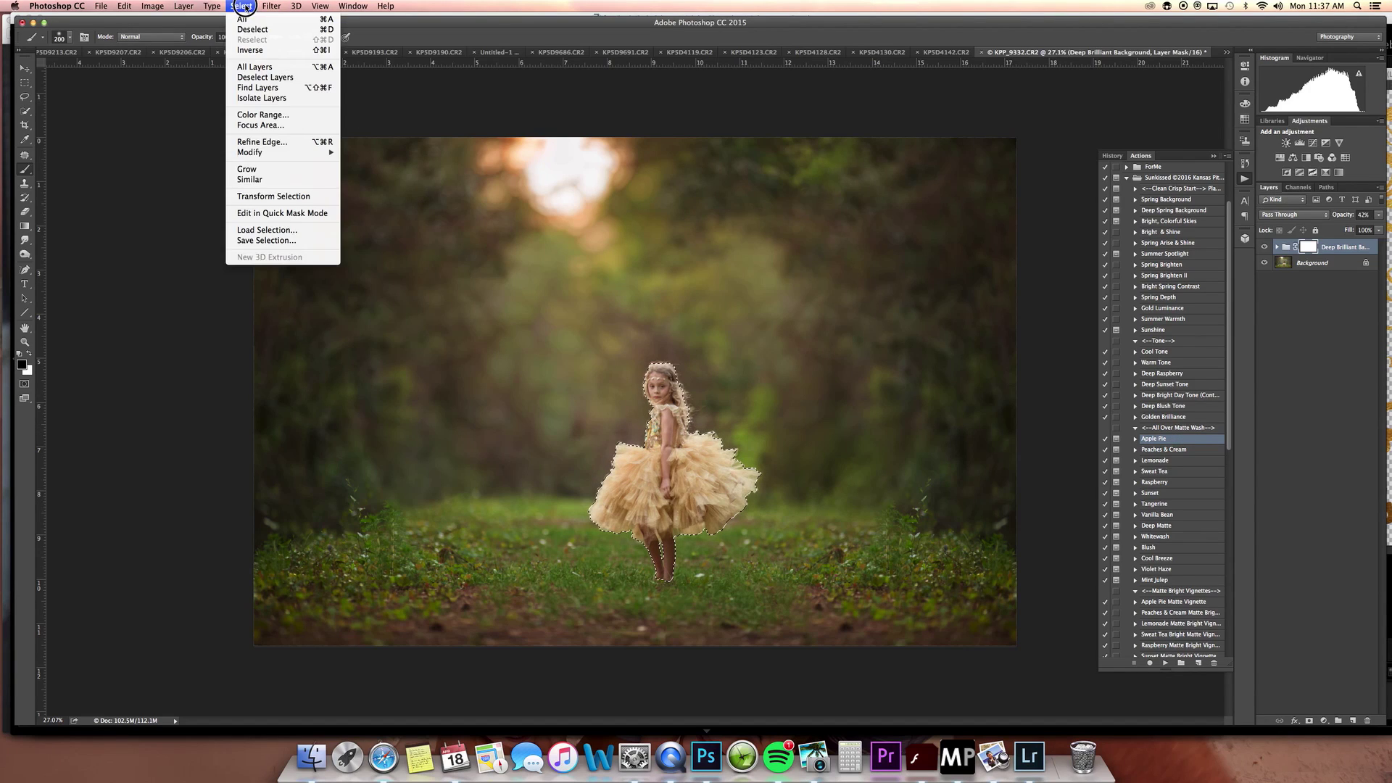
left_click(138, 18)
Load the girl's saved selection channel with Invert enabled so everything around her is selected
left_click(271, 6)
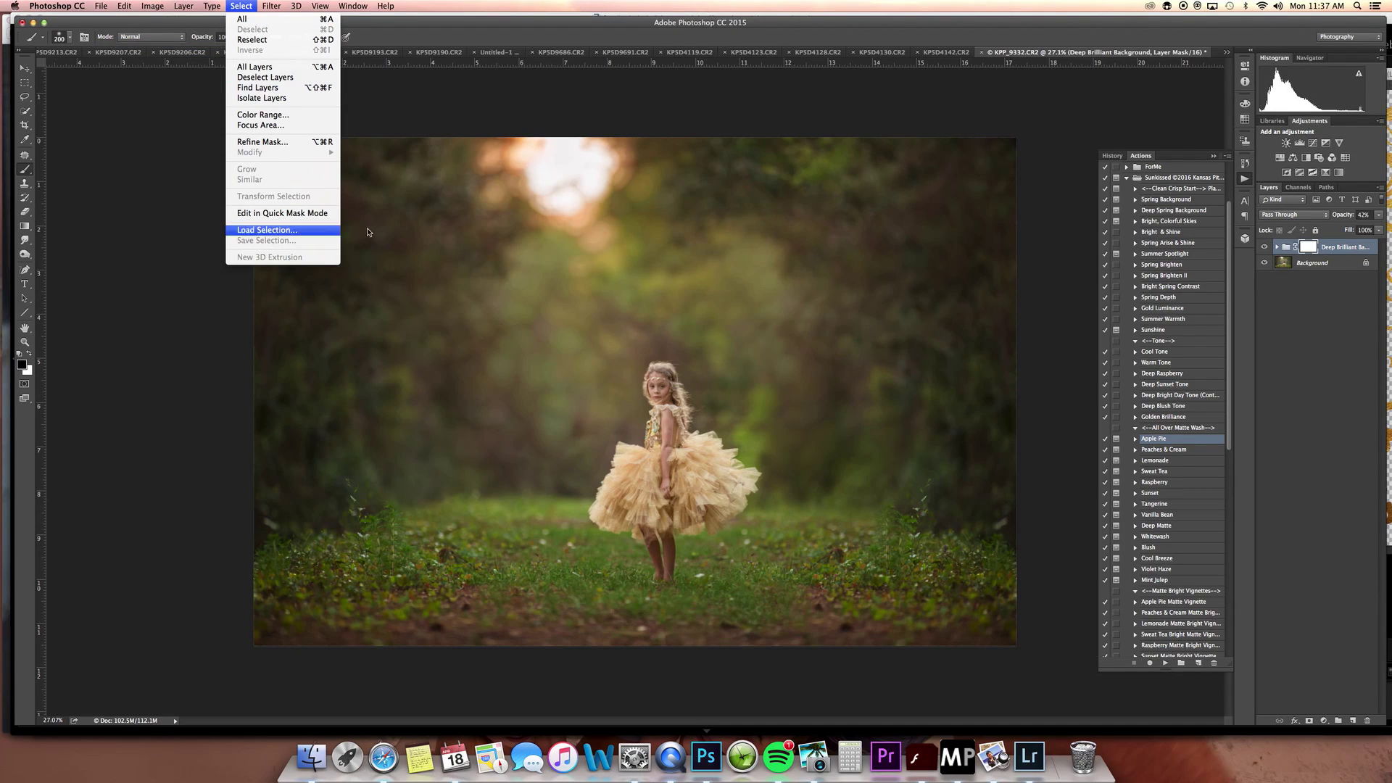
left_click(267, 229)
left_click(664, 331)
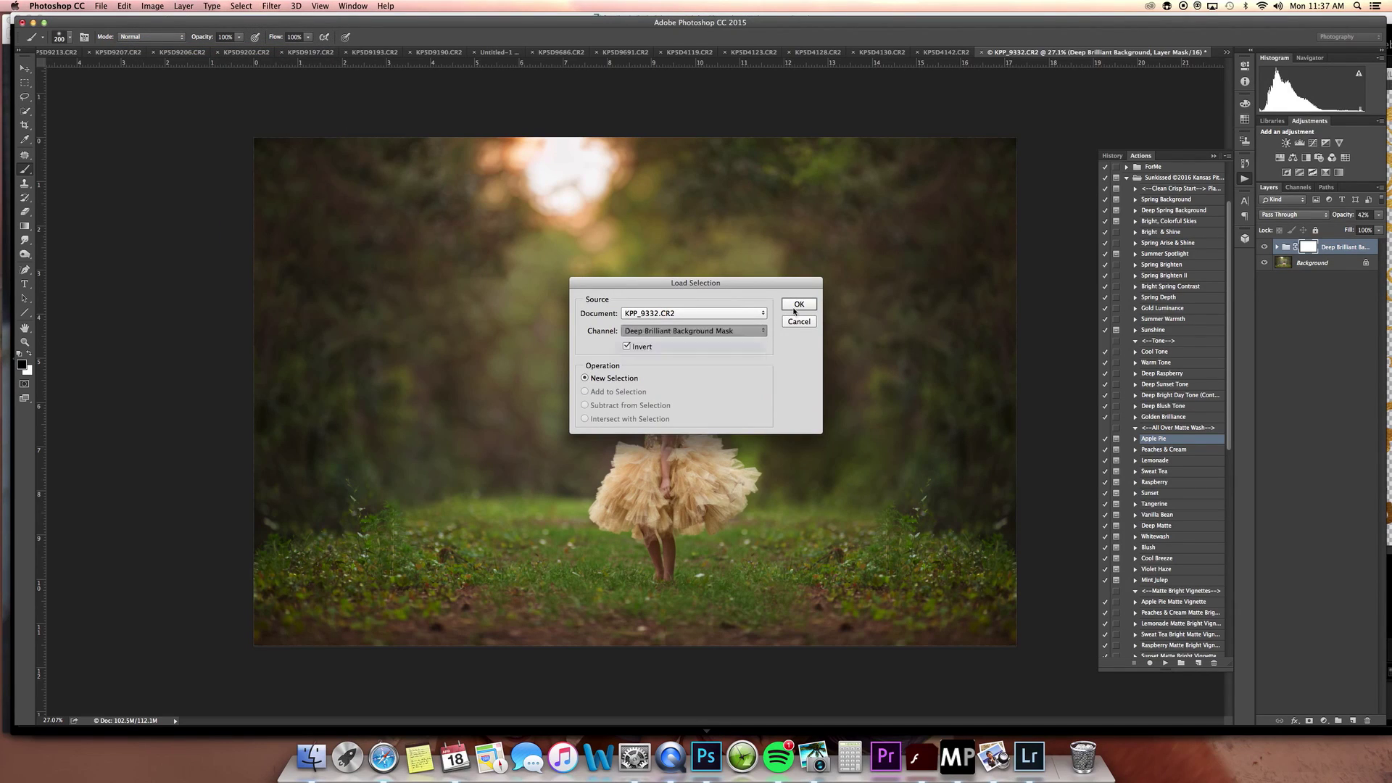
left_click(689, 348)
left_click(799, 304)
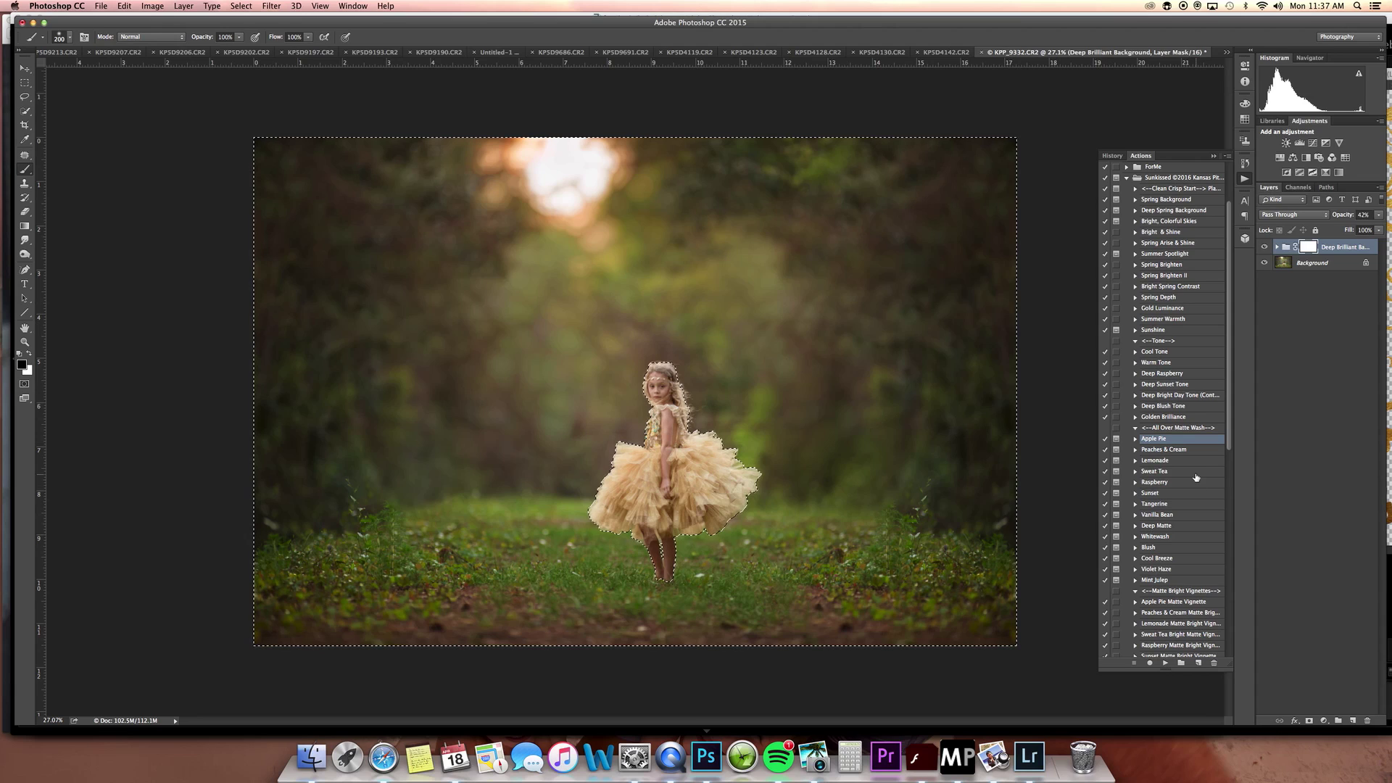
Run the Apple Pie action on the selected background and reduce its layer opacity to 13%
left_click(1165, 663)
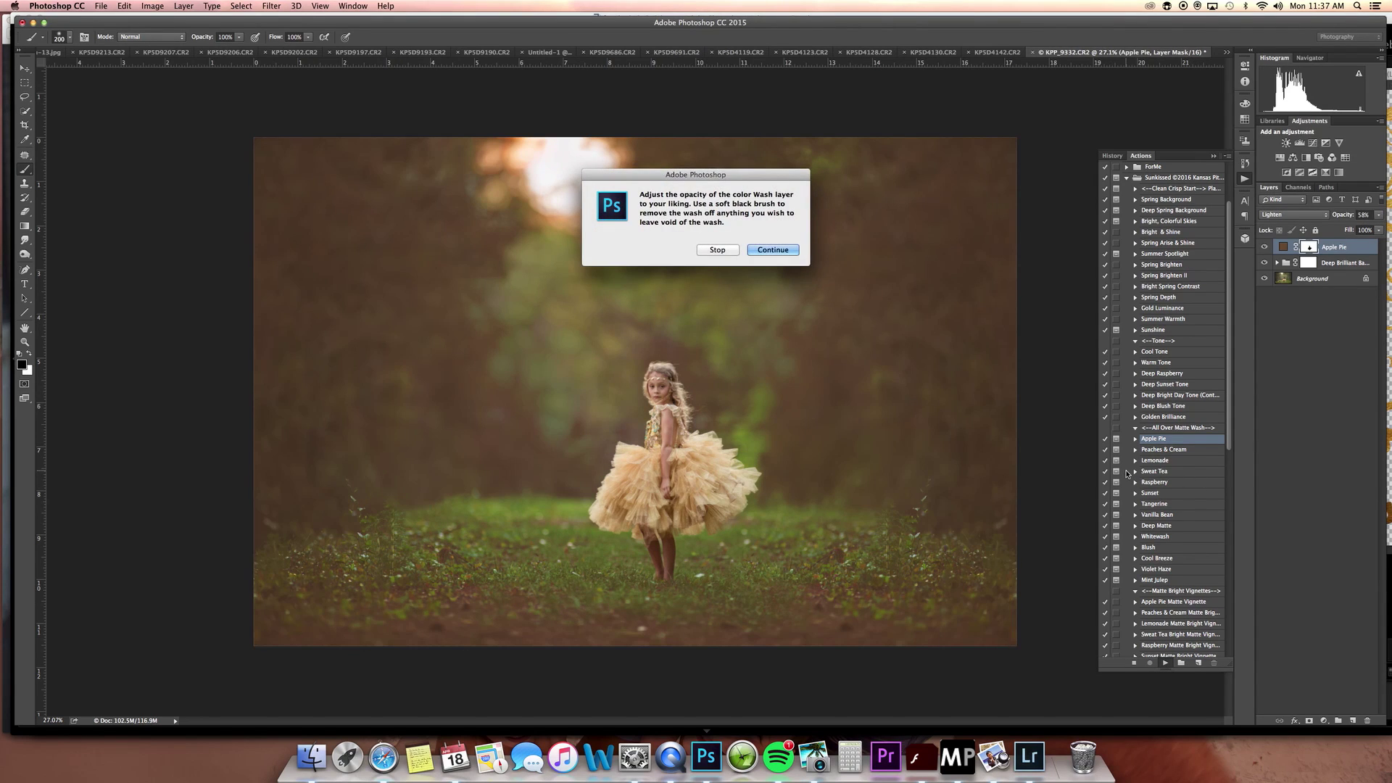
key("Return")
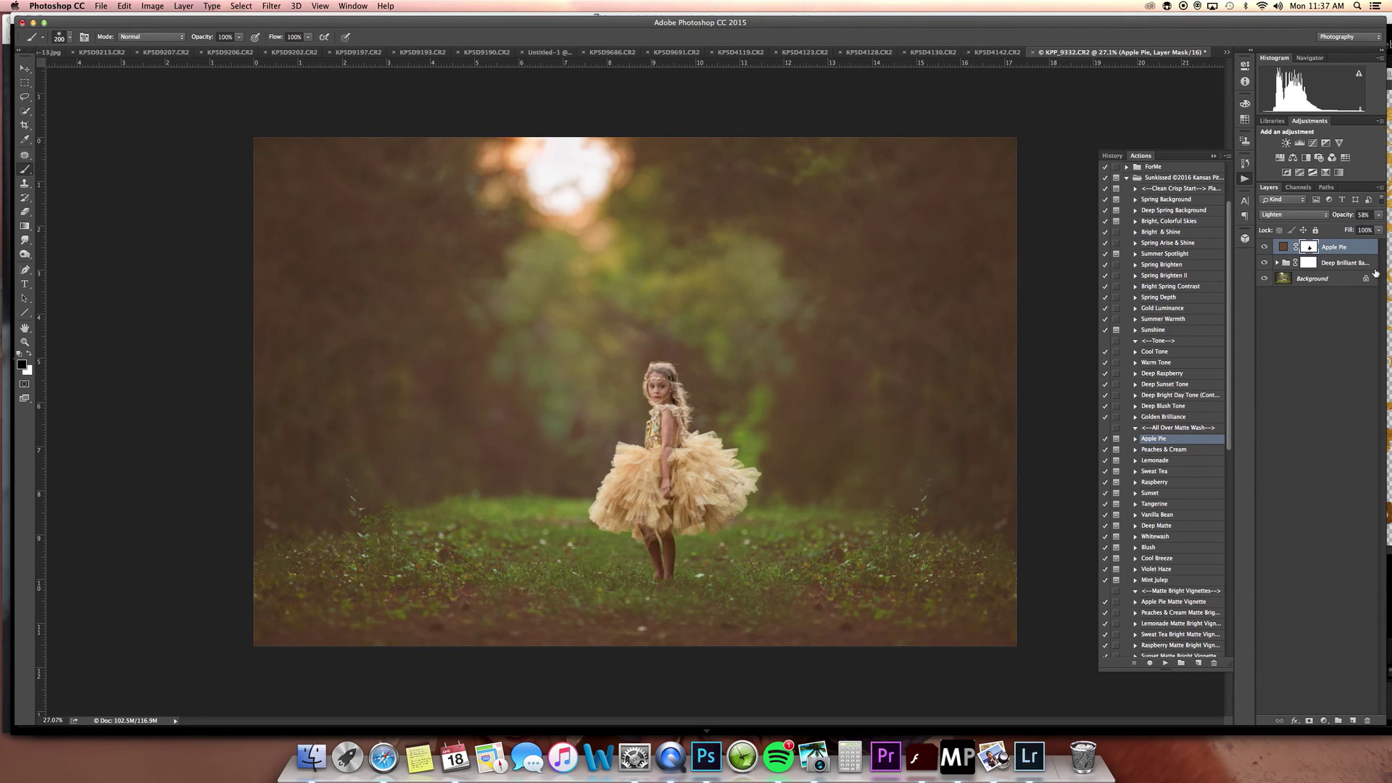
left_click_drag(1379, 220, 1336, 227)
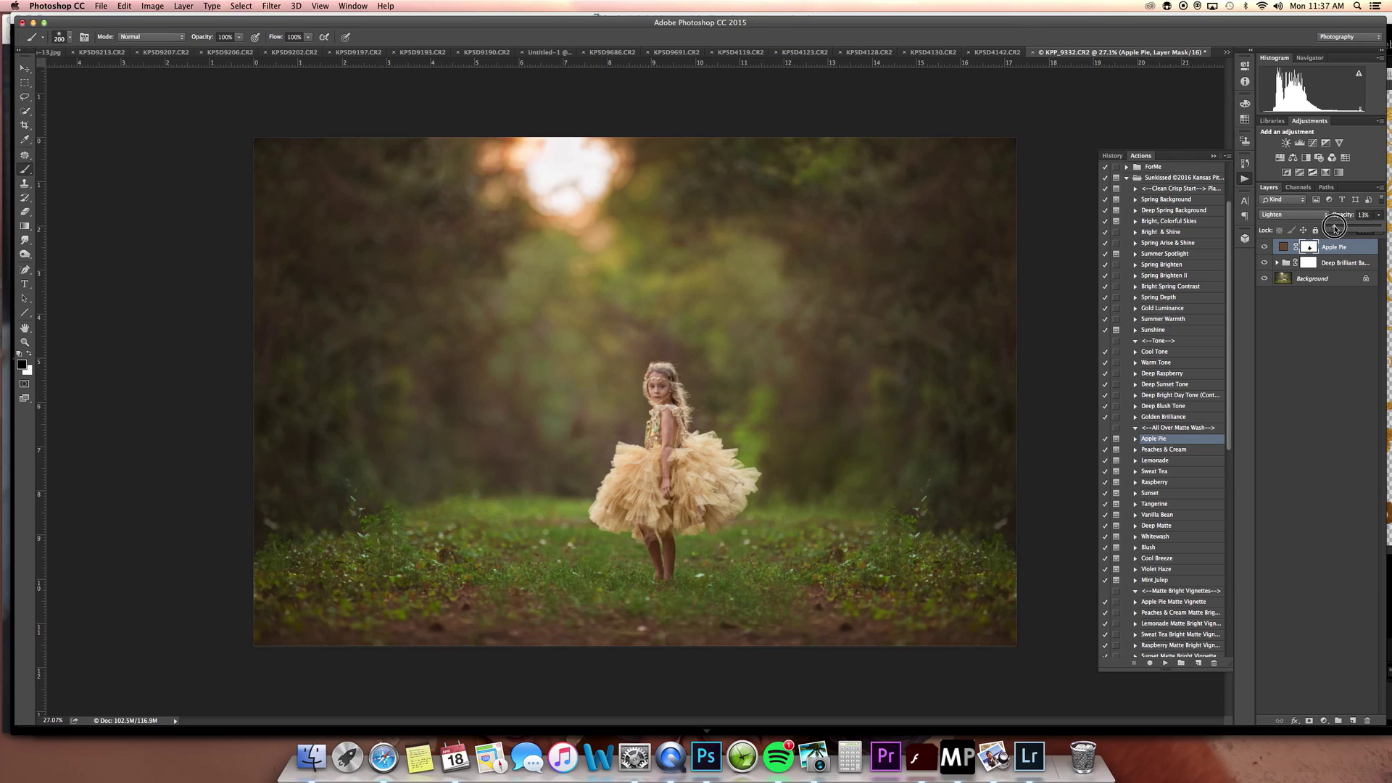
Delete the Apple Pie layer and load the girl's saved selection channel with Invert enabled to select everything around her
left_click(1338, 251)
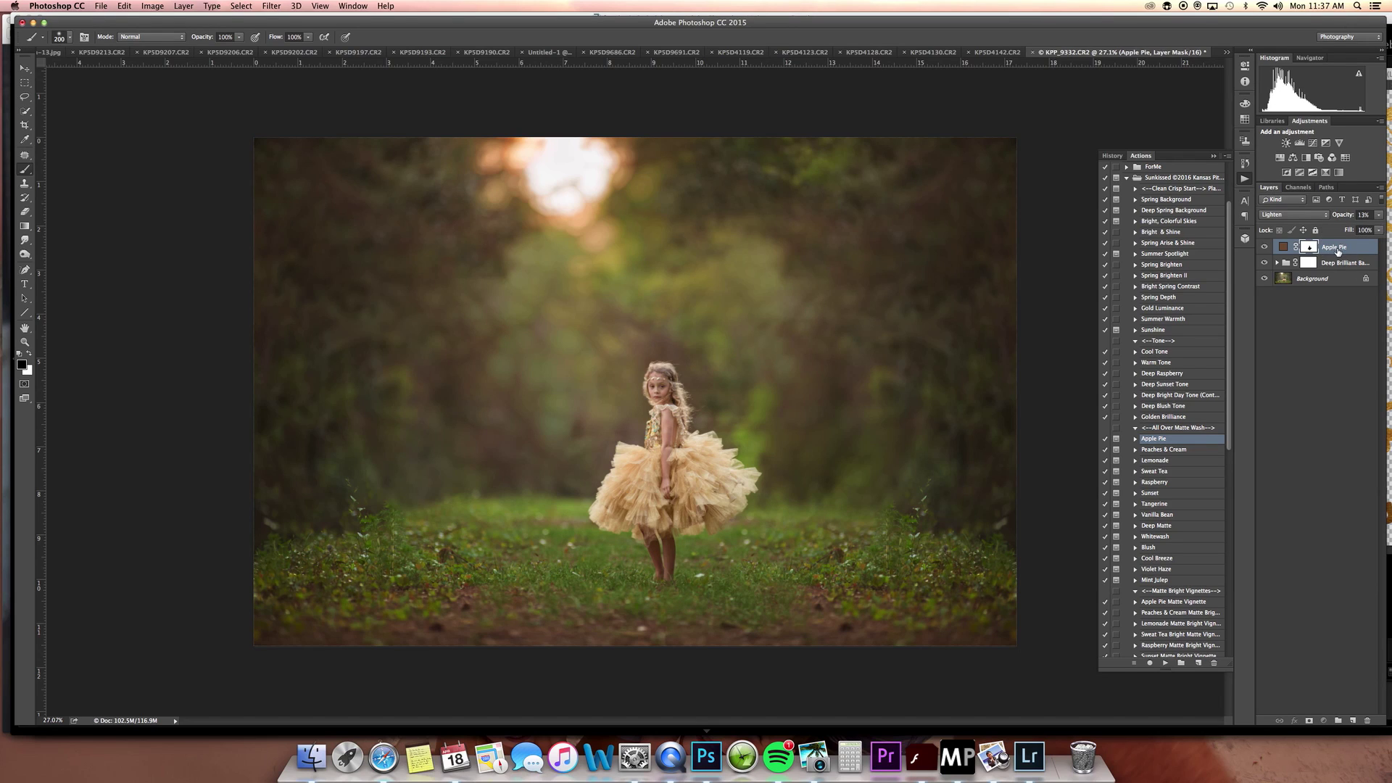
key("Delete")
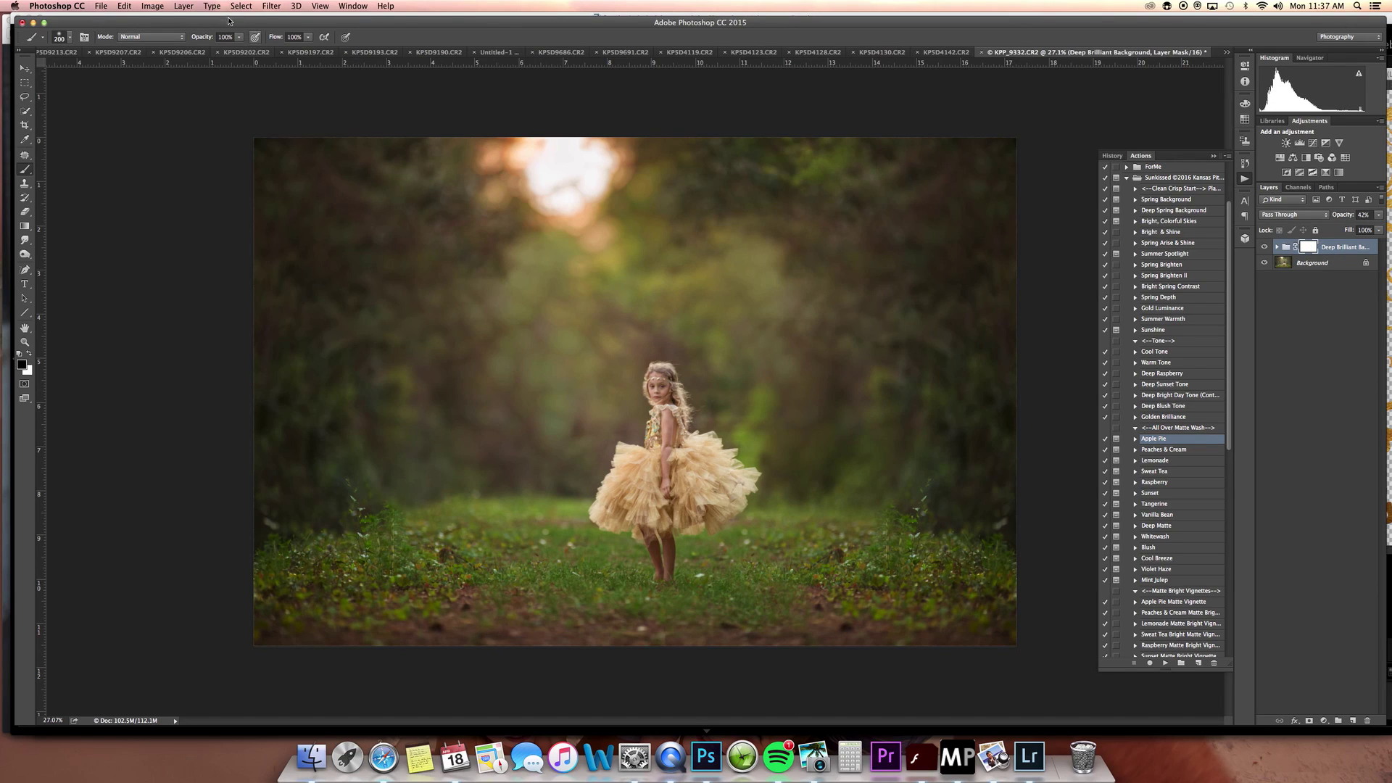
left_click(242, 7)
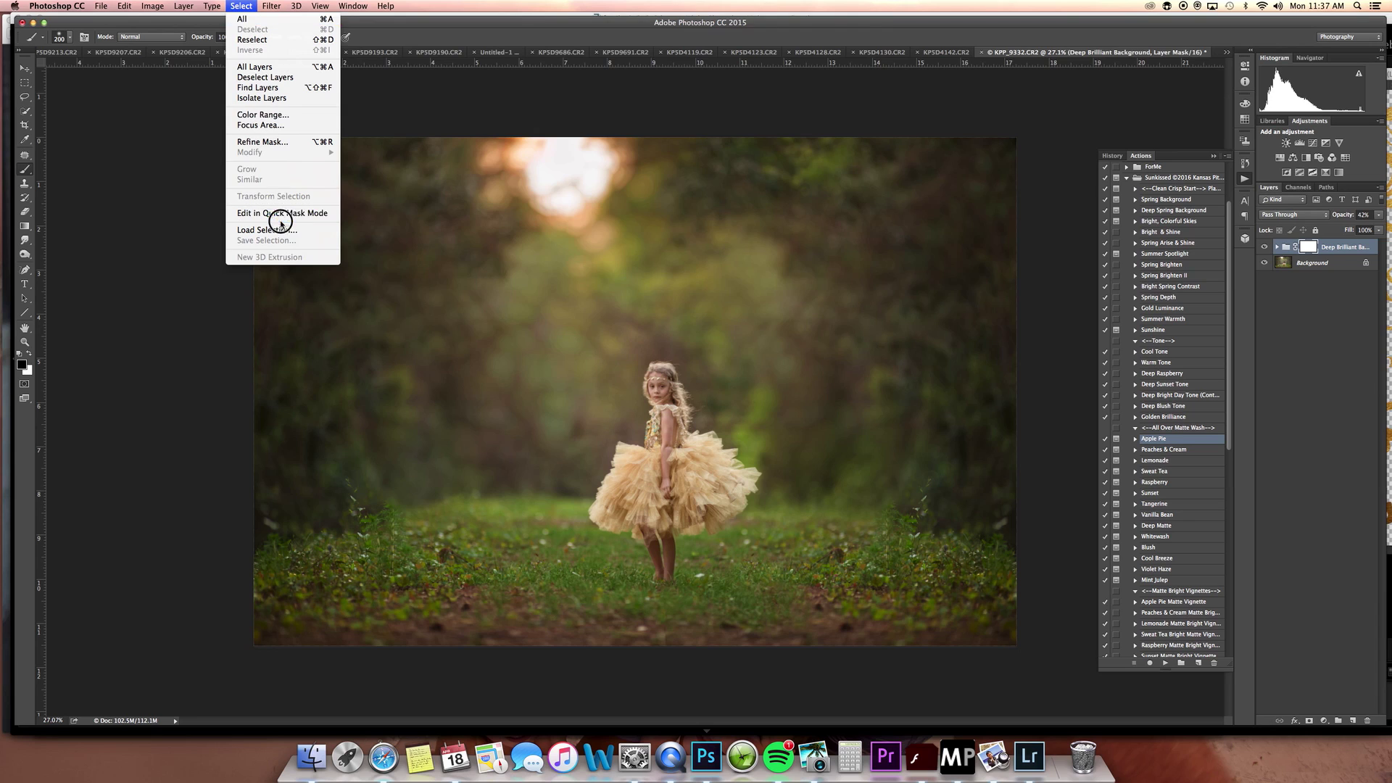
left_click(268, 230)
left_click(705, 328)
left_click(632, 346)
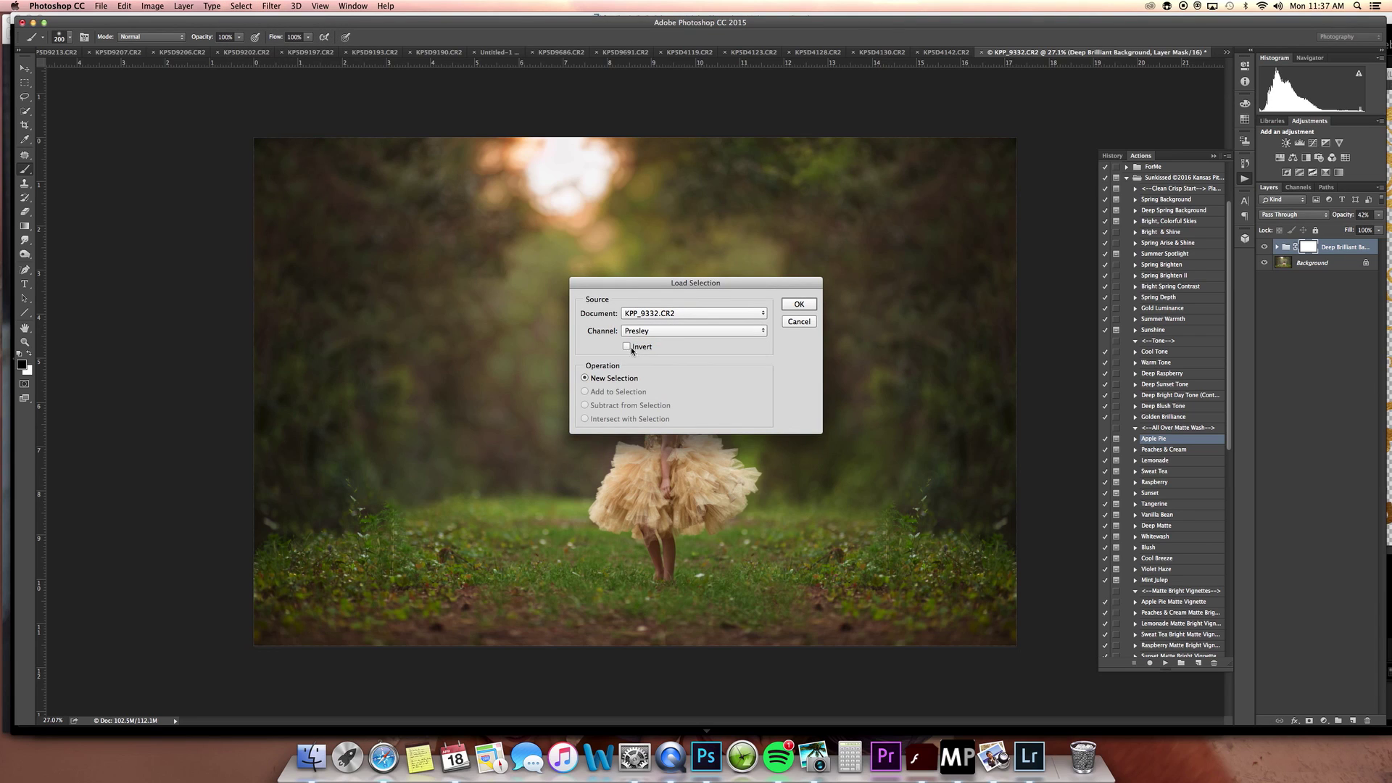
left_click(798, 303)
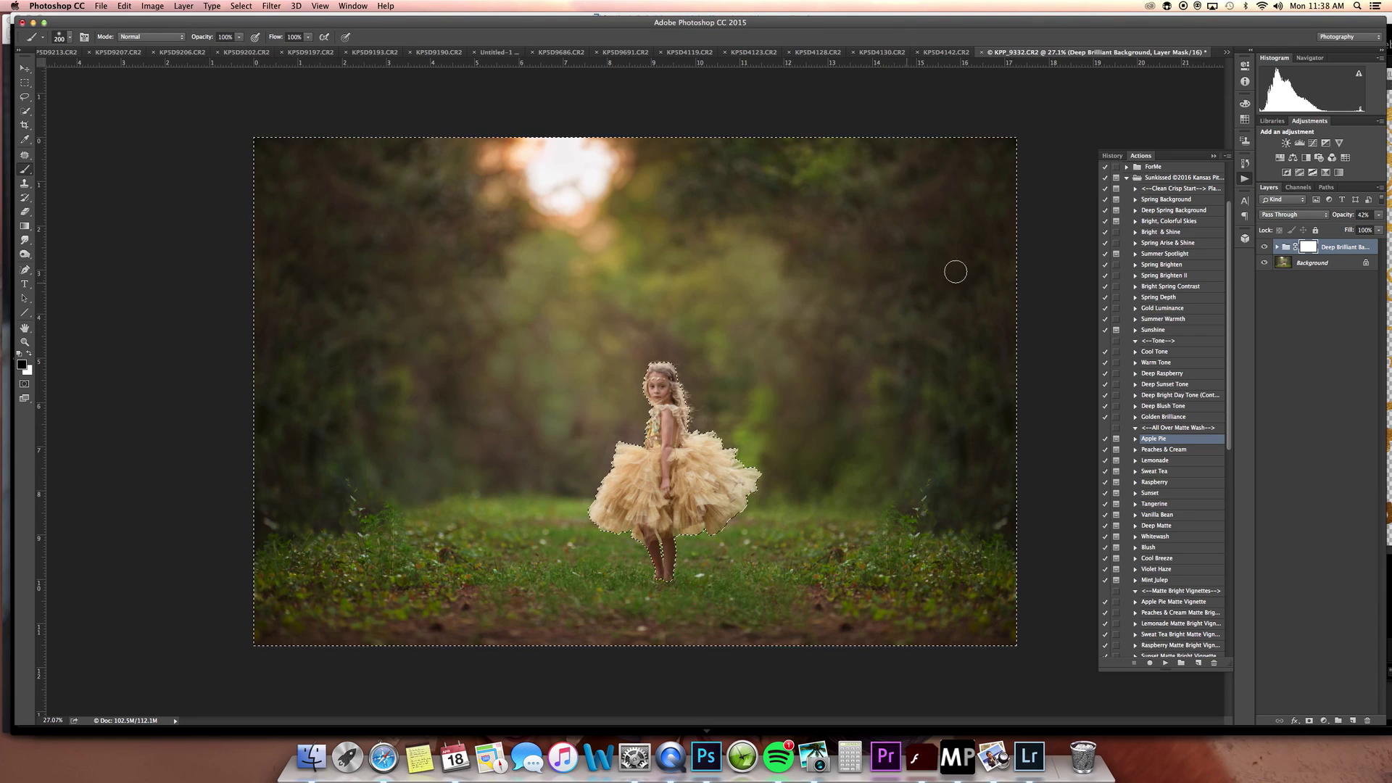
Add a Gradient Map adjustment with the violet-to-orange preset to the selected background, reduce its opacity to 17%, and compare before and after
left_click(1340, 171)
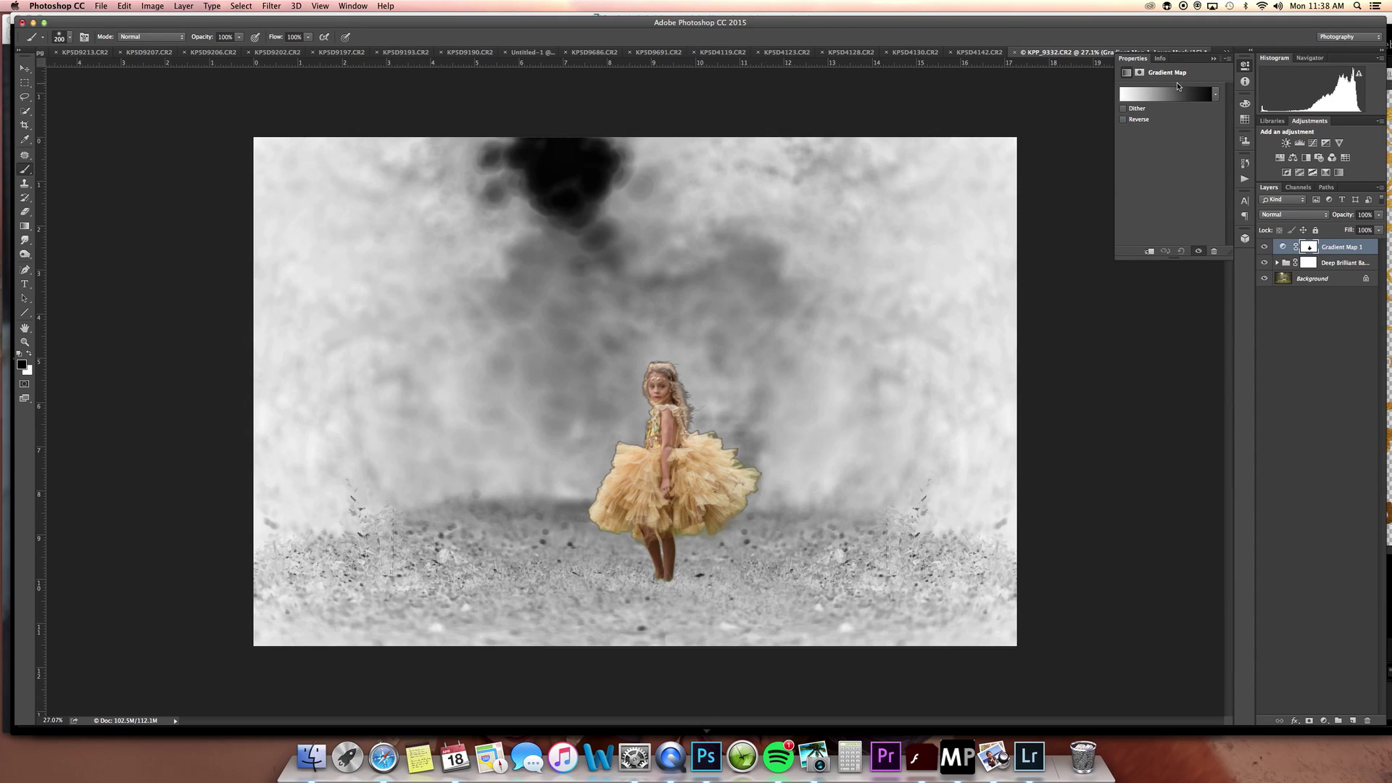
left_click(1217, 96)
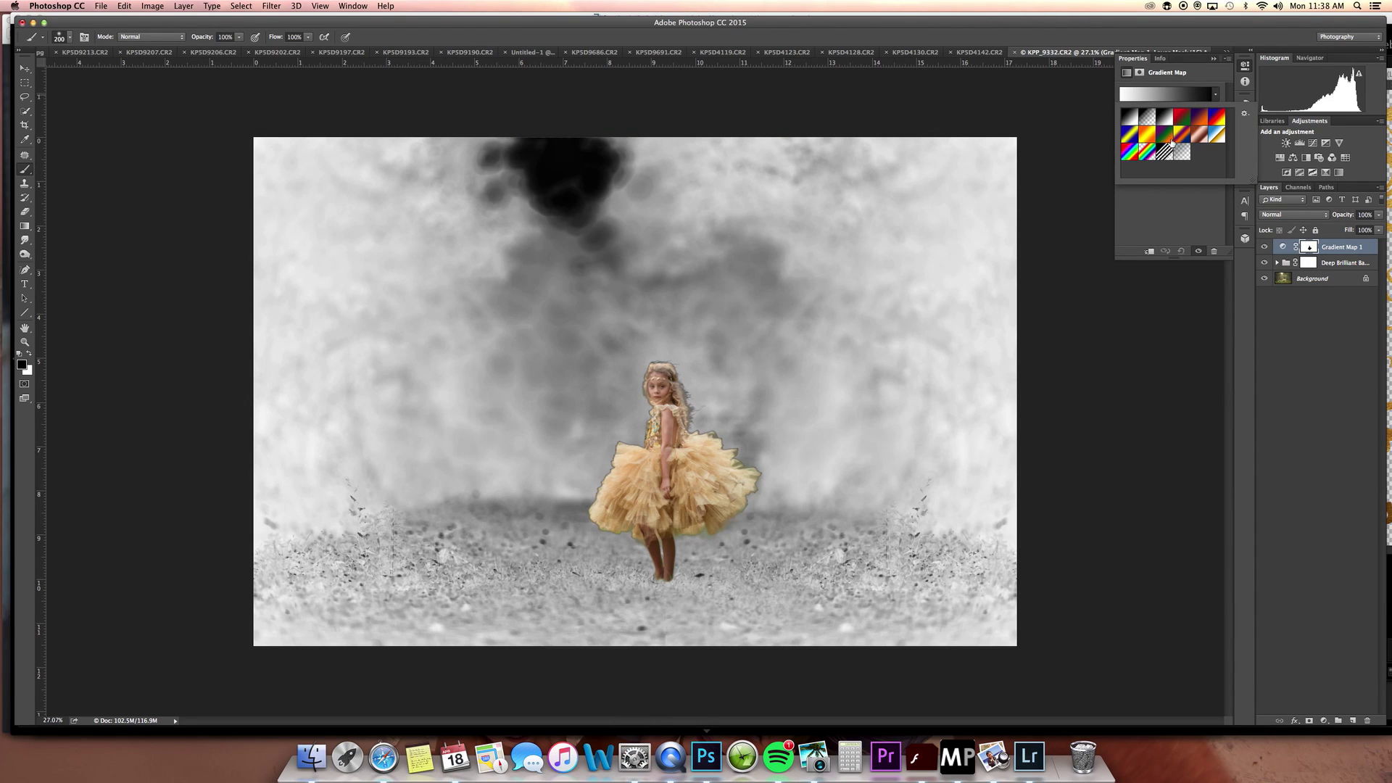
left_click(1202, 121)
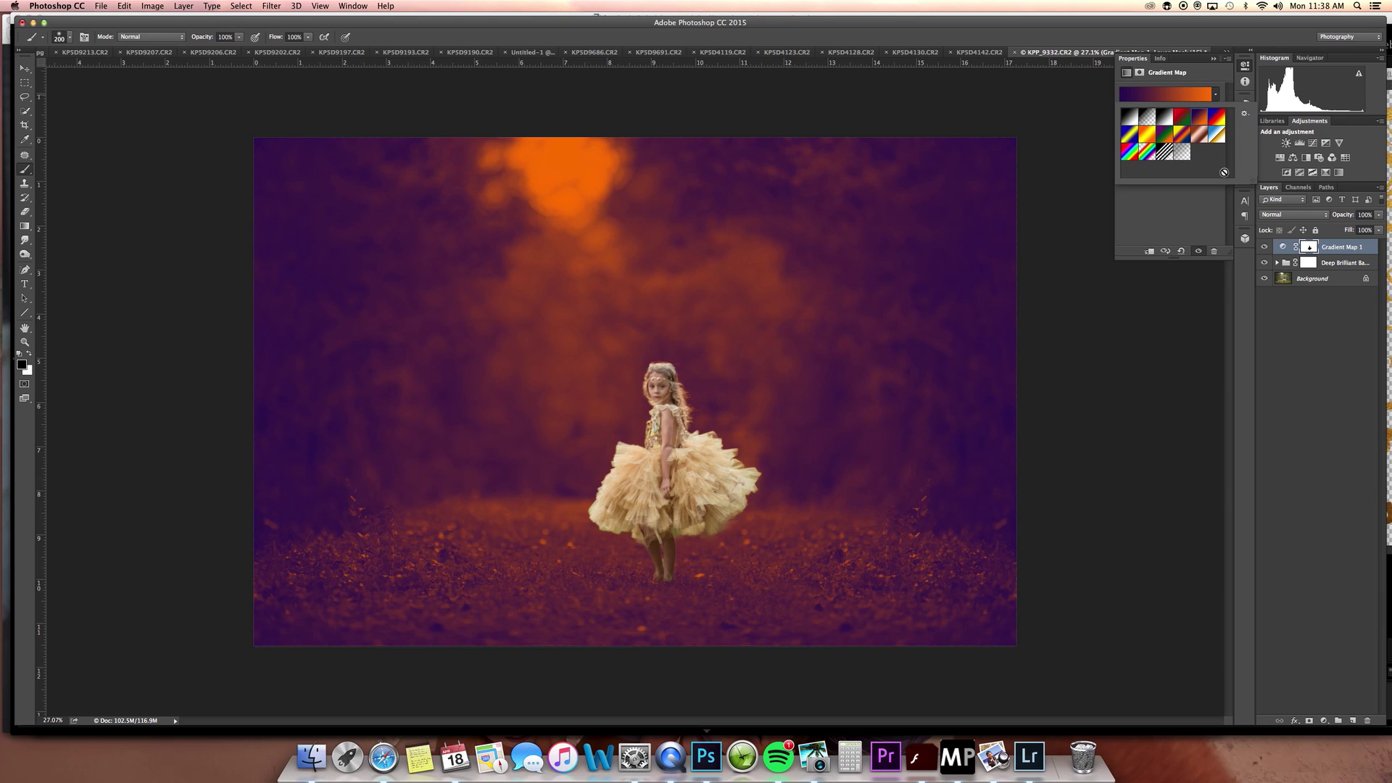
left_click(1379, 216)
left_click_drag(1375, 231, 1338, 228)
left_click(1265, 247)
left_click(1264, 247)
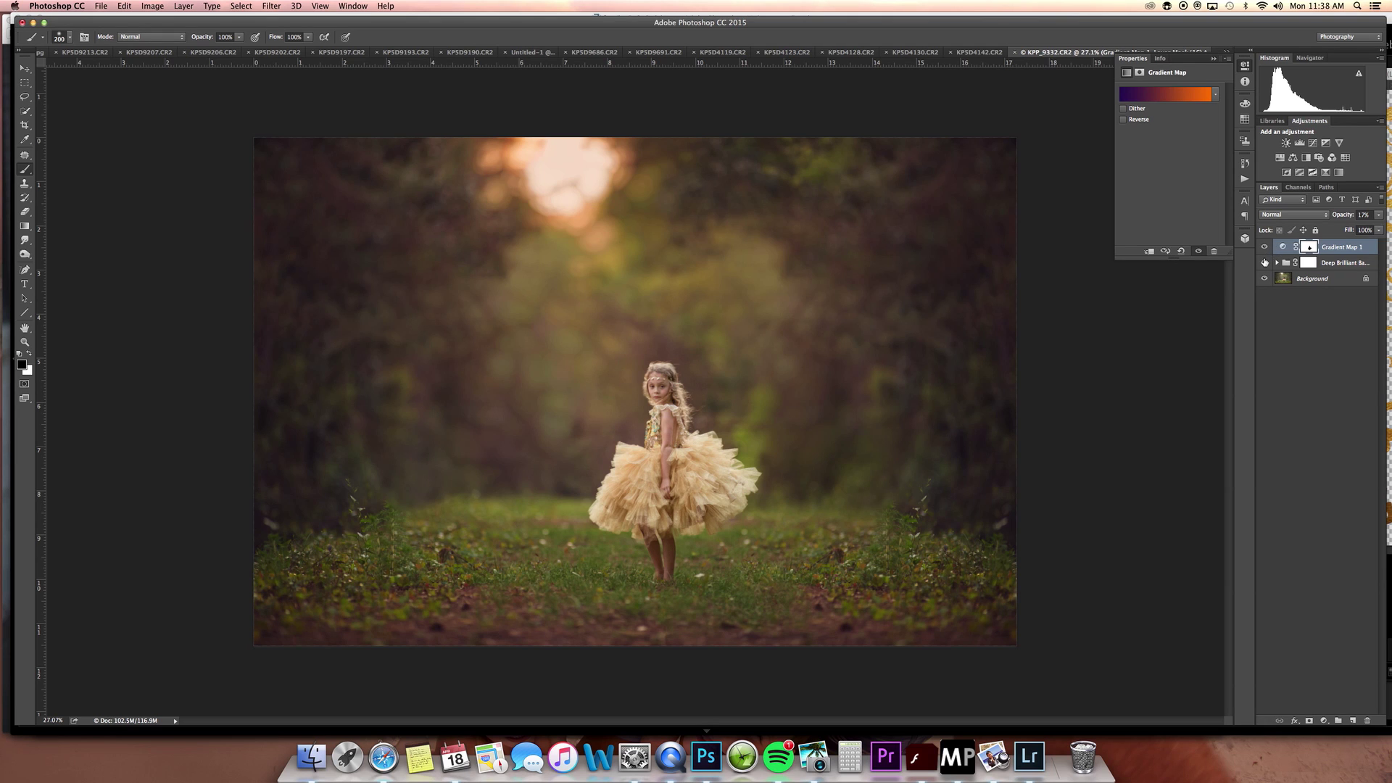
left_click(1266, 247)
left_click(1265, 247)
Paint black on the Gradient Map's mask over the girl's area with a 1500 px brush at 36% opacity and reduced flow
left_click(1309, 246)
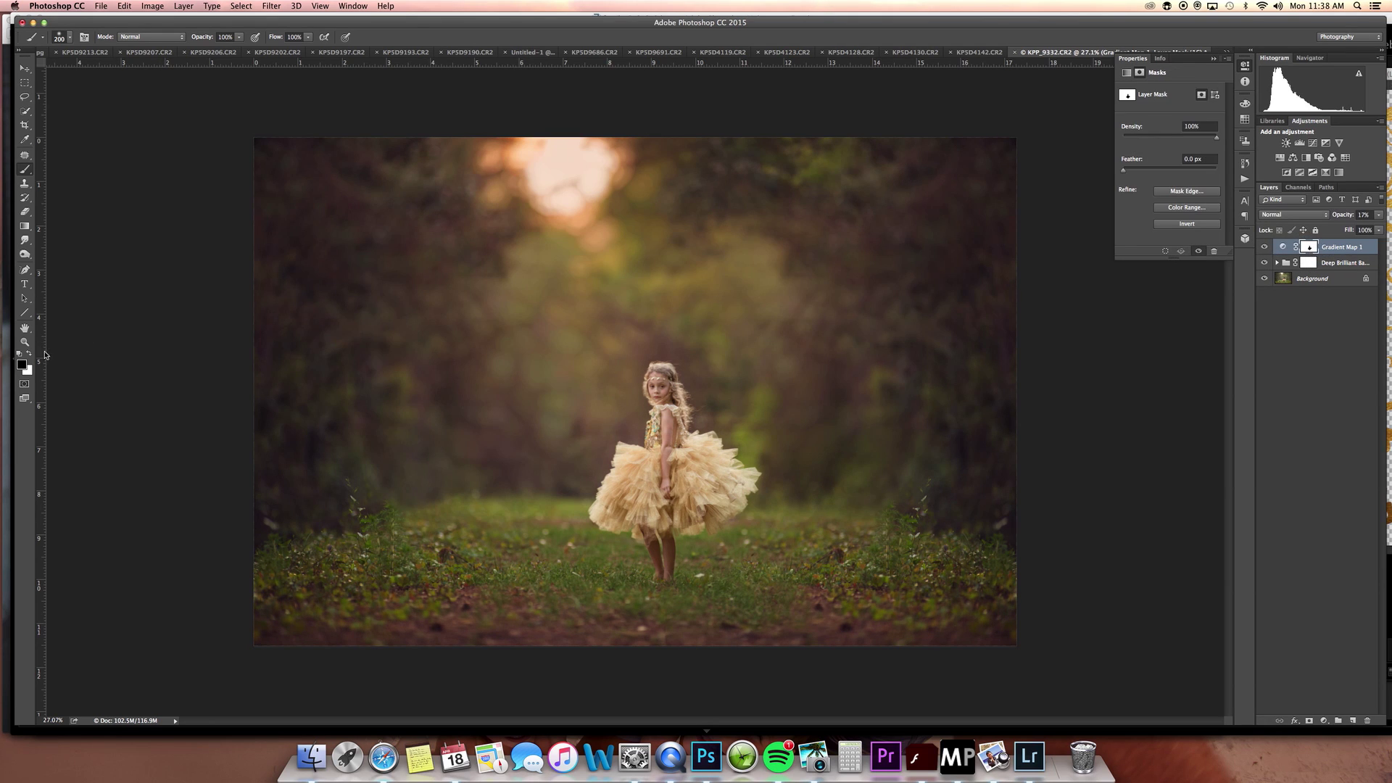
left_click(307, 37)
left_click(239, 37)
left_click_drag(244, 48, 196, 48)
key("bracketright")
left_click(240, 37)
left_click_drag(239, 48, 250, 48)
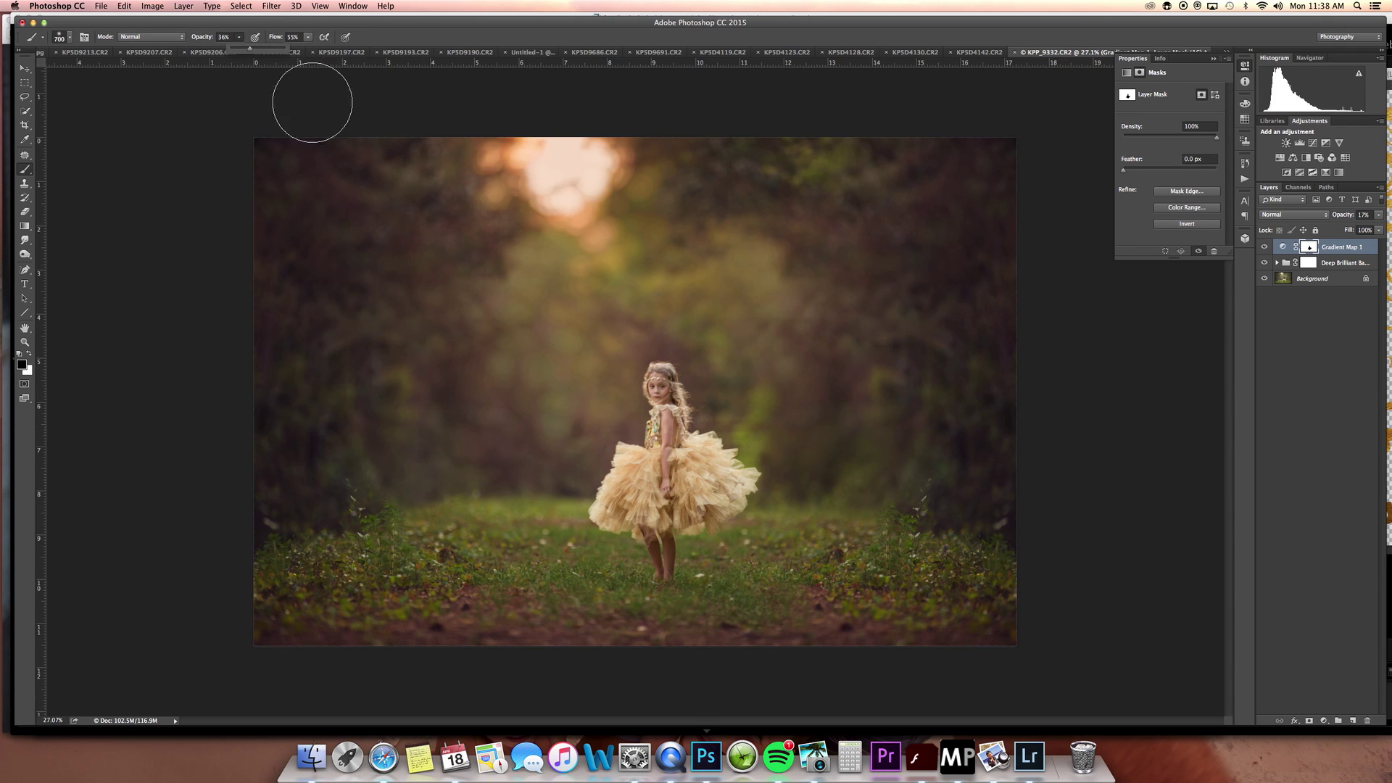
key("bracketright")
key("bracketright")
key("bracketright")
key("bracketright")
key("bracketright")
key("bracketright")
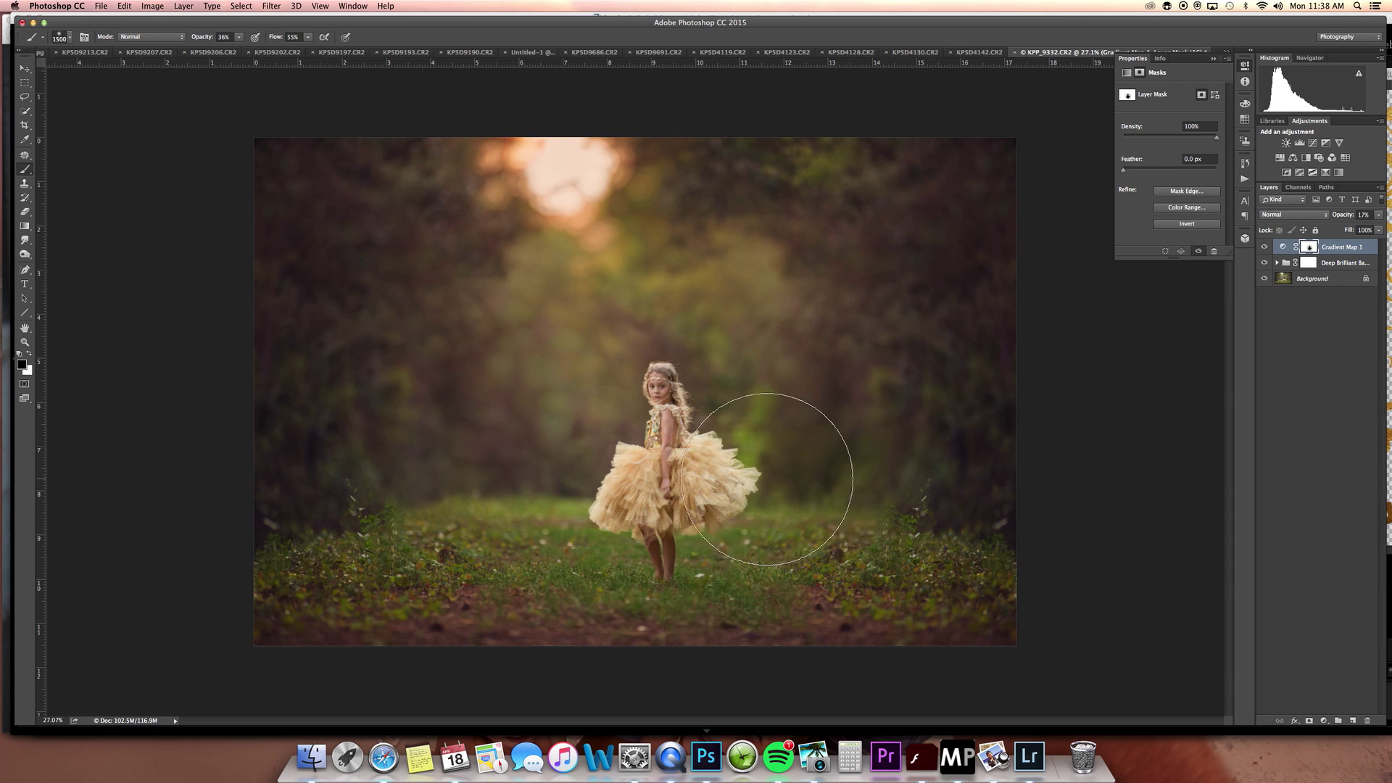
left_click(677, 480)
Run the Lemon Lime Grass Be Gone action from the Sunkissed set's bonus actions
left_click(1245, 178)
left_click_drag(1228, 435, 1237, 626)
left_click(1191, 588)
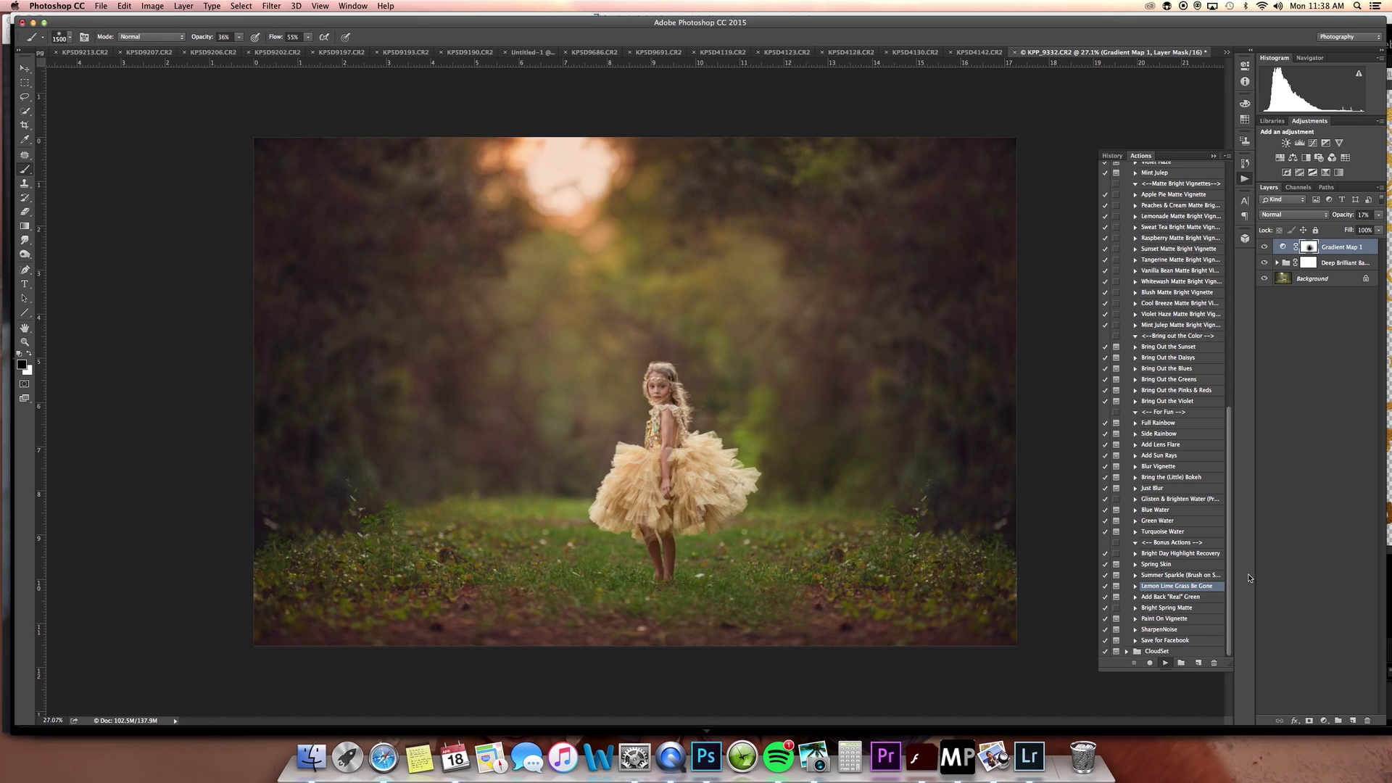
left_click(780, 242)
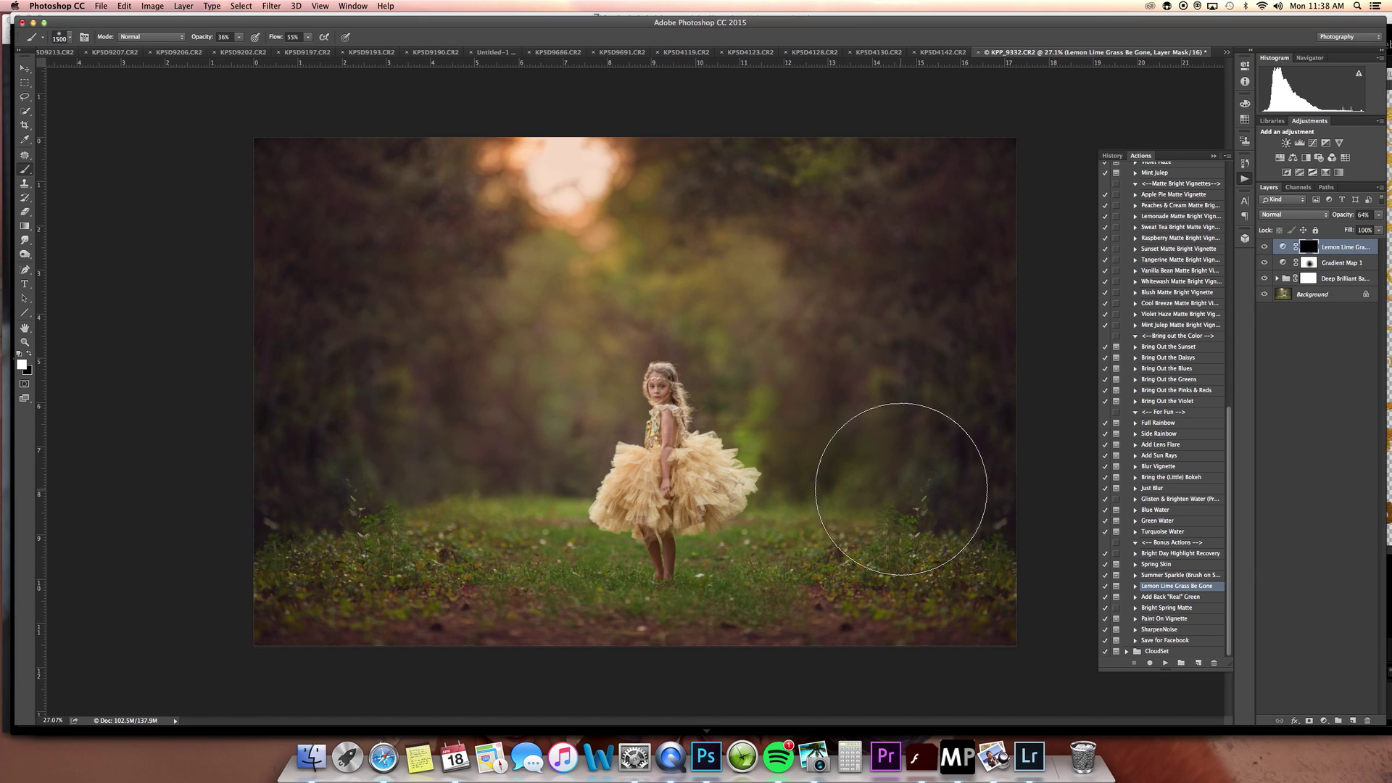
Paint white over the bright grass on the Lemon Lime Grass Be Gone mask and set the layer's opacity to 58%
key("bracketleft")
key("bracketleft")
key("bracketleft")
key("bracketleft")
key("bracketleft")
mouse_move(798, 573)
left_mouse_down()
mouse_move(577, 573)
mouse_move(489, 555)
mouse_move(341, 573)
mouse_move(511, 551)
mouse_move(578, 589)
left_mouse_up()
key("bracketleft")
key("bracketleft")
key("bracketleft")
key("bracketleft")
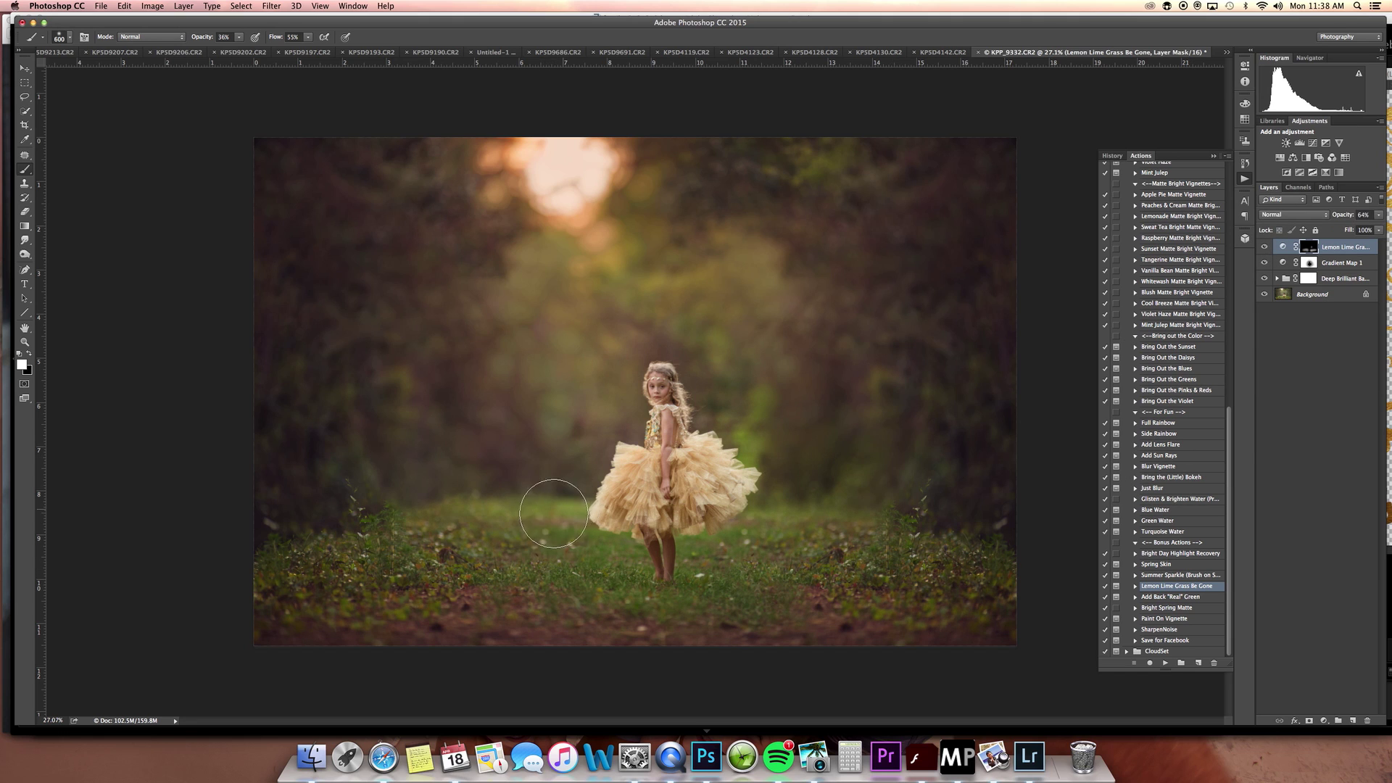
left_click(1379, 214)
left_click_drag(1362, 225, 1380, 229)
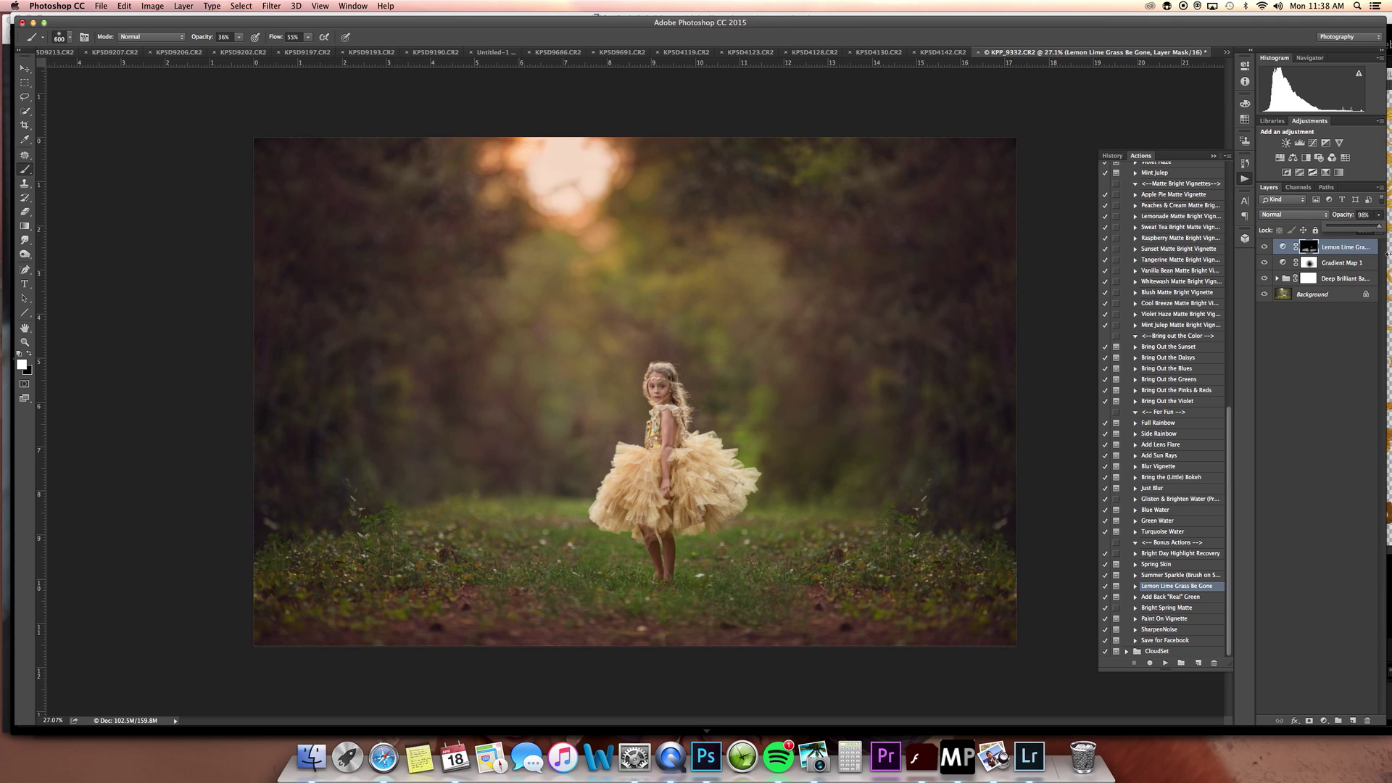
Run the Sunshine action, reduce its layer opacity to 14%, and merge all layers into the Background
scroll(1200, 290, "up", 10)
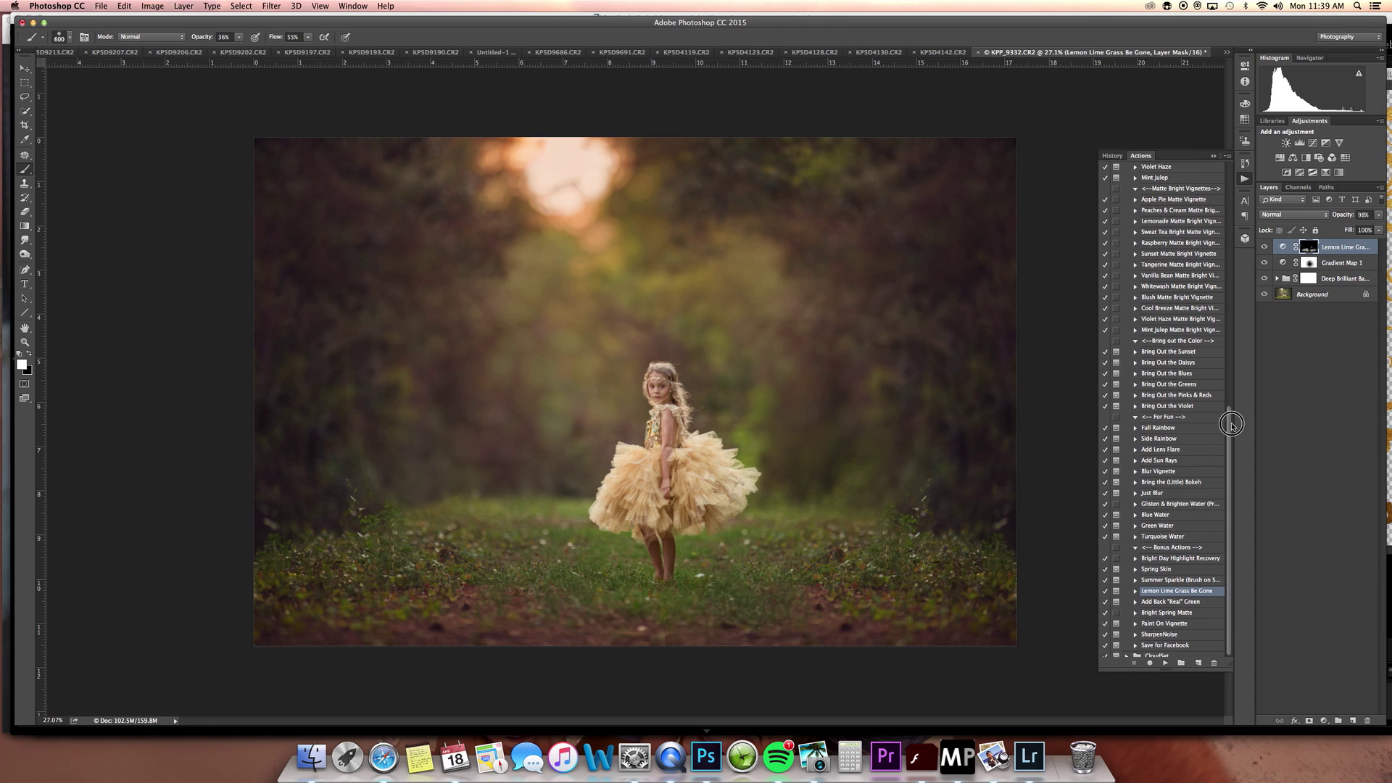
left_click(1210, 264)
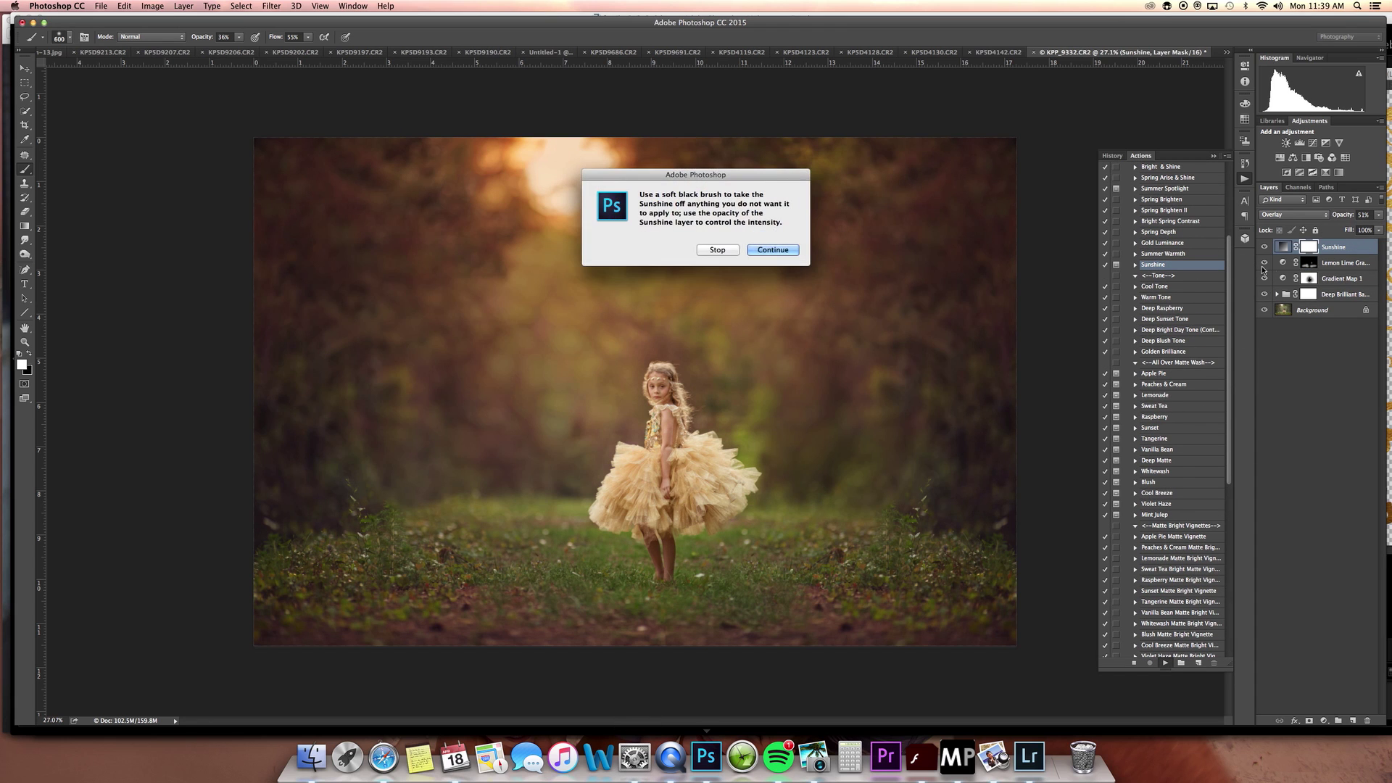
key("Return")
left_click(1380, 215)
left_click_drag(1355, 229, 1333, 229)
left_click(1266, 247)
left_click(1265, 247)
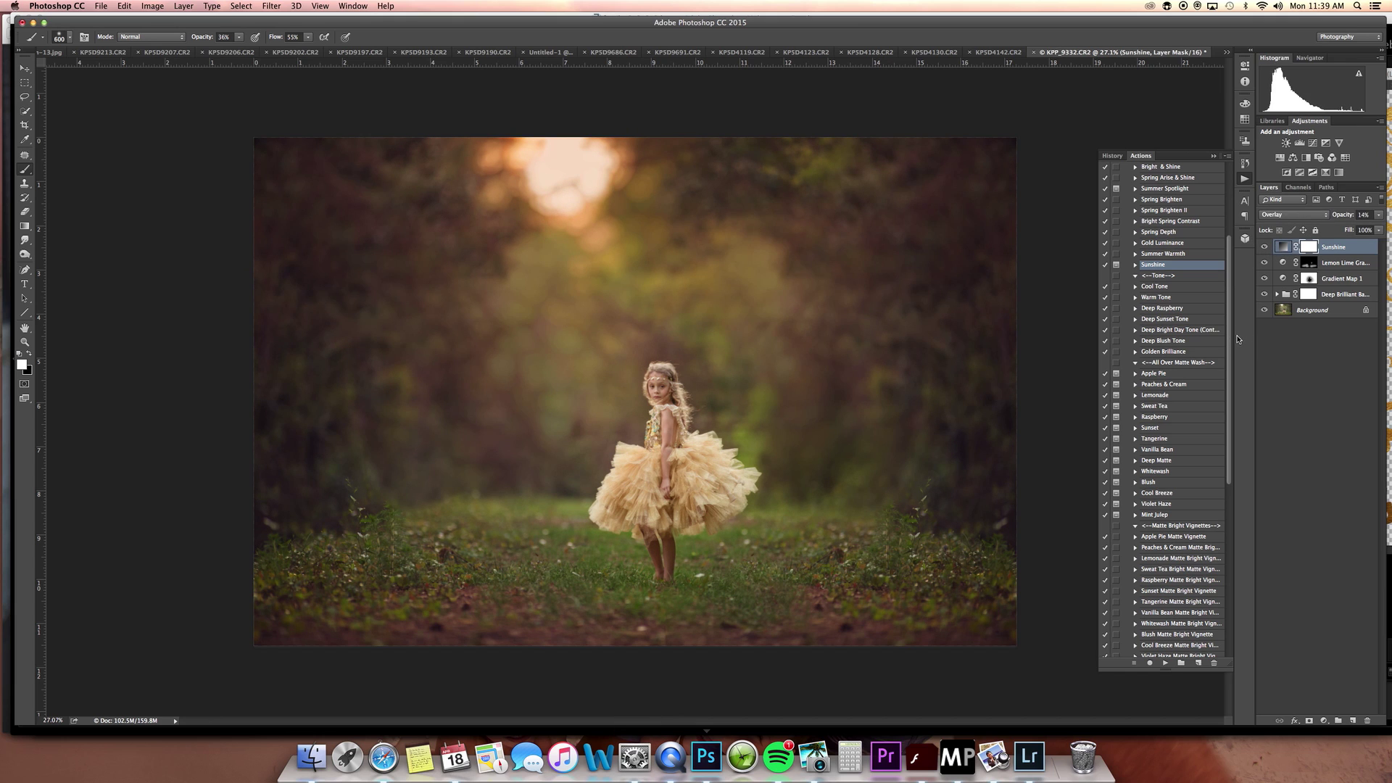
scroll(1230, 338, "up", 5)
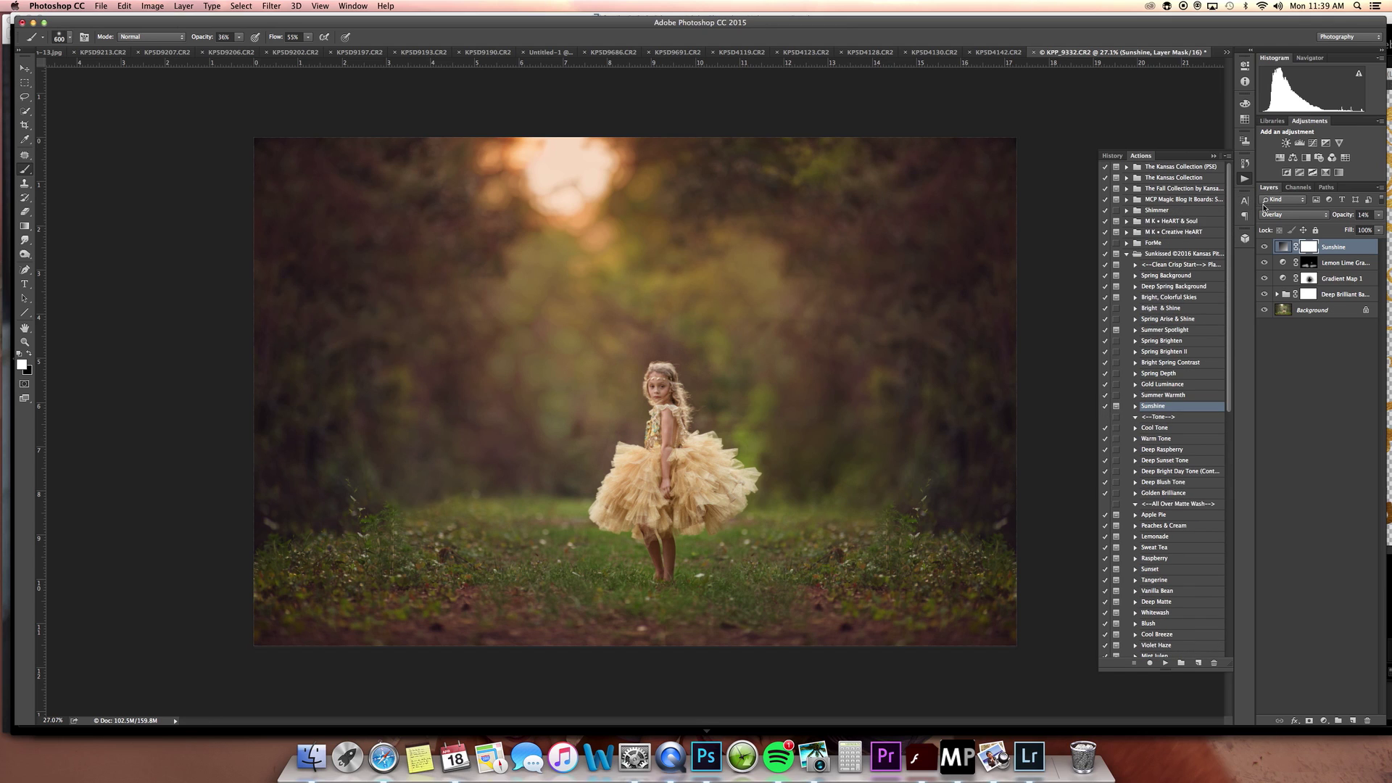
key("shift+super+e")
Run the Spring Arise & Shine action, compare the image with and without it, and merge its group into the Background
left_click(1200, 323)
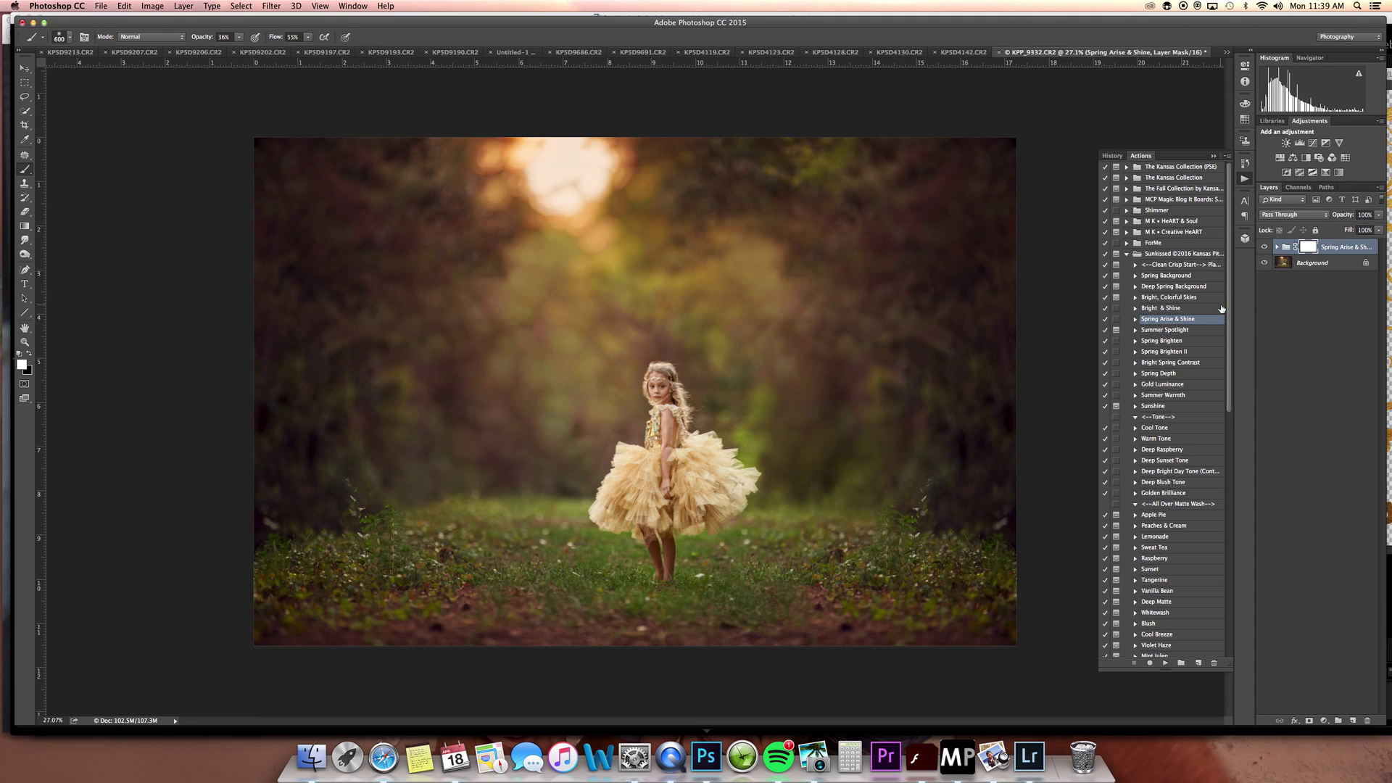
scroll(1222, 326, "down", 4)
left_click(1266, 246)
left_click(1265, 247)
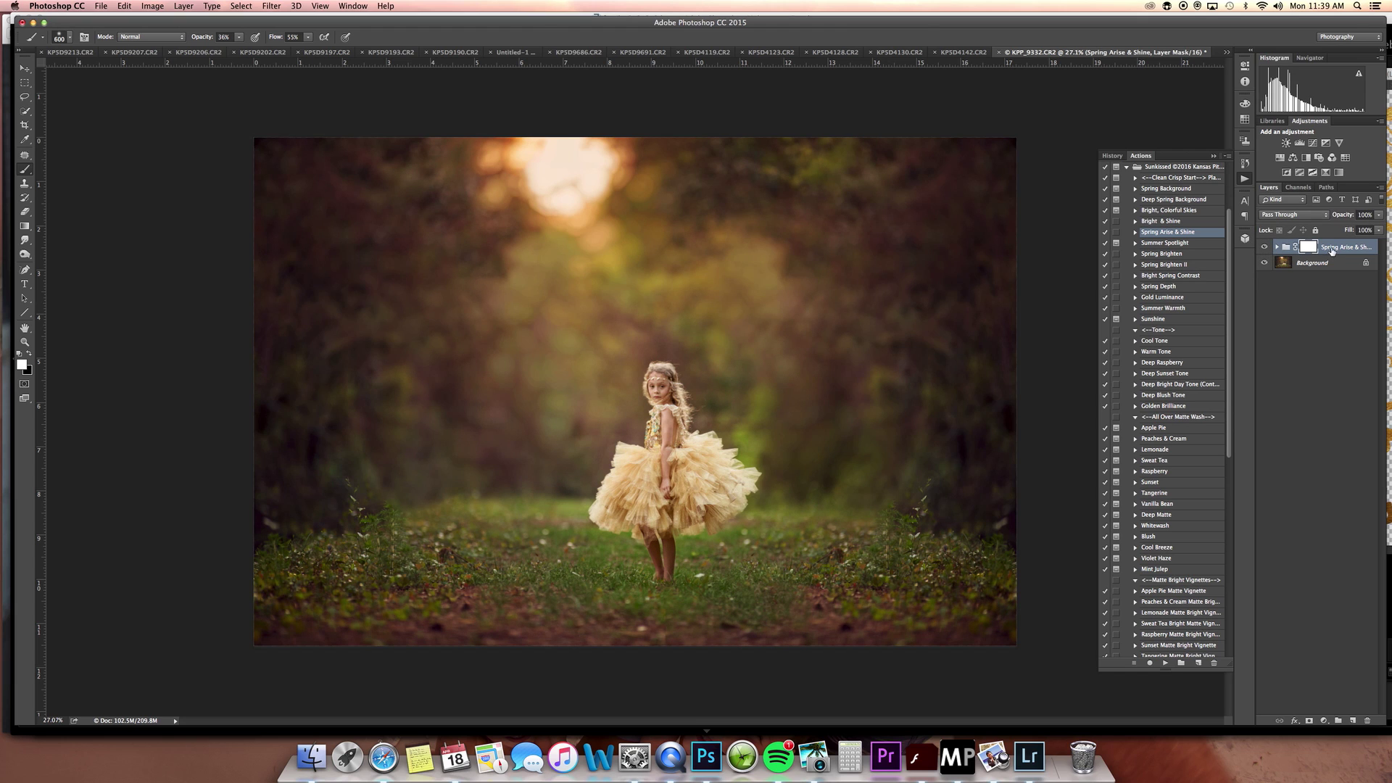
key("super+e")
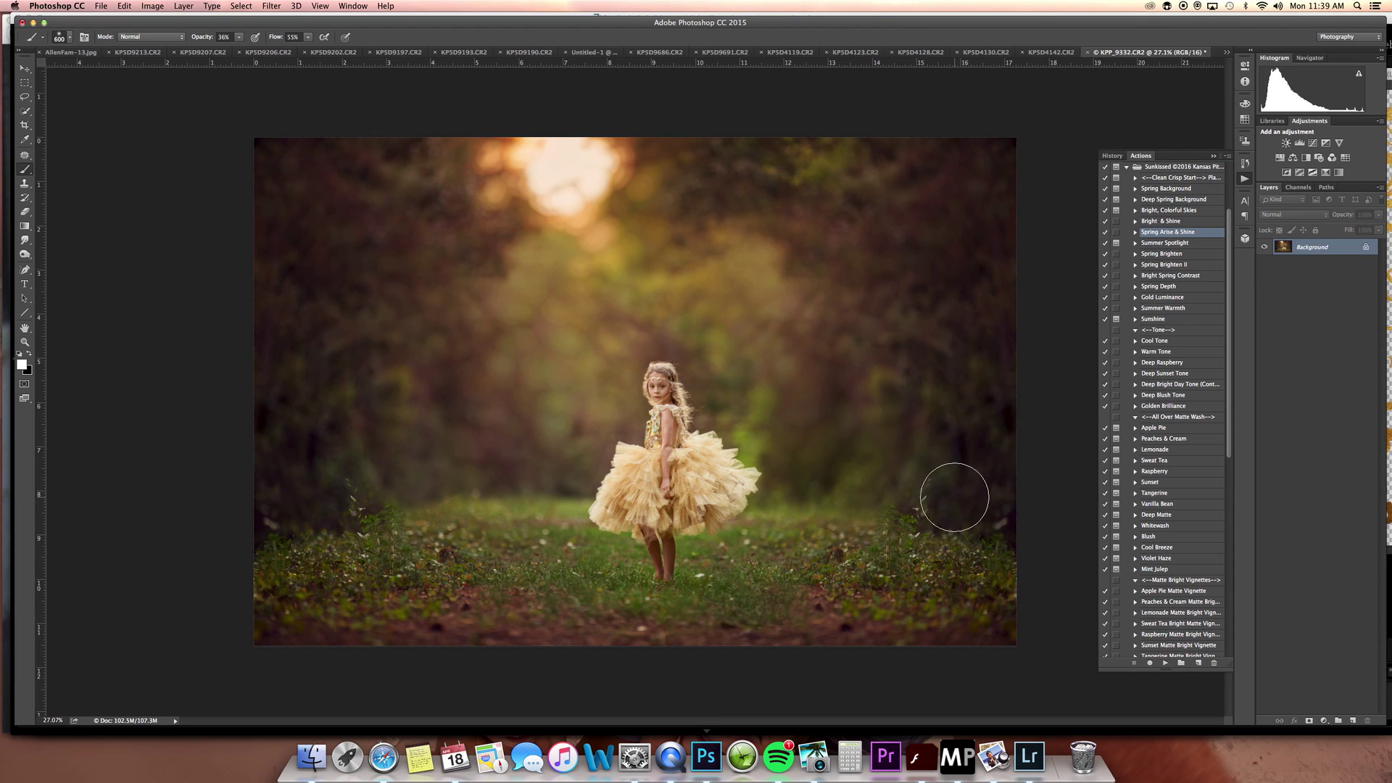
Clone out the tall weeds at the forest edge to the right of the girl, sampling the nearby grass and dark trees
key("s")
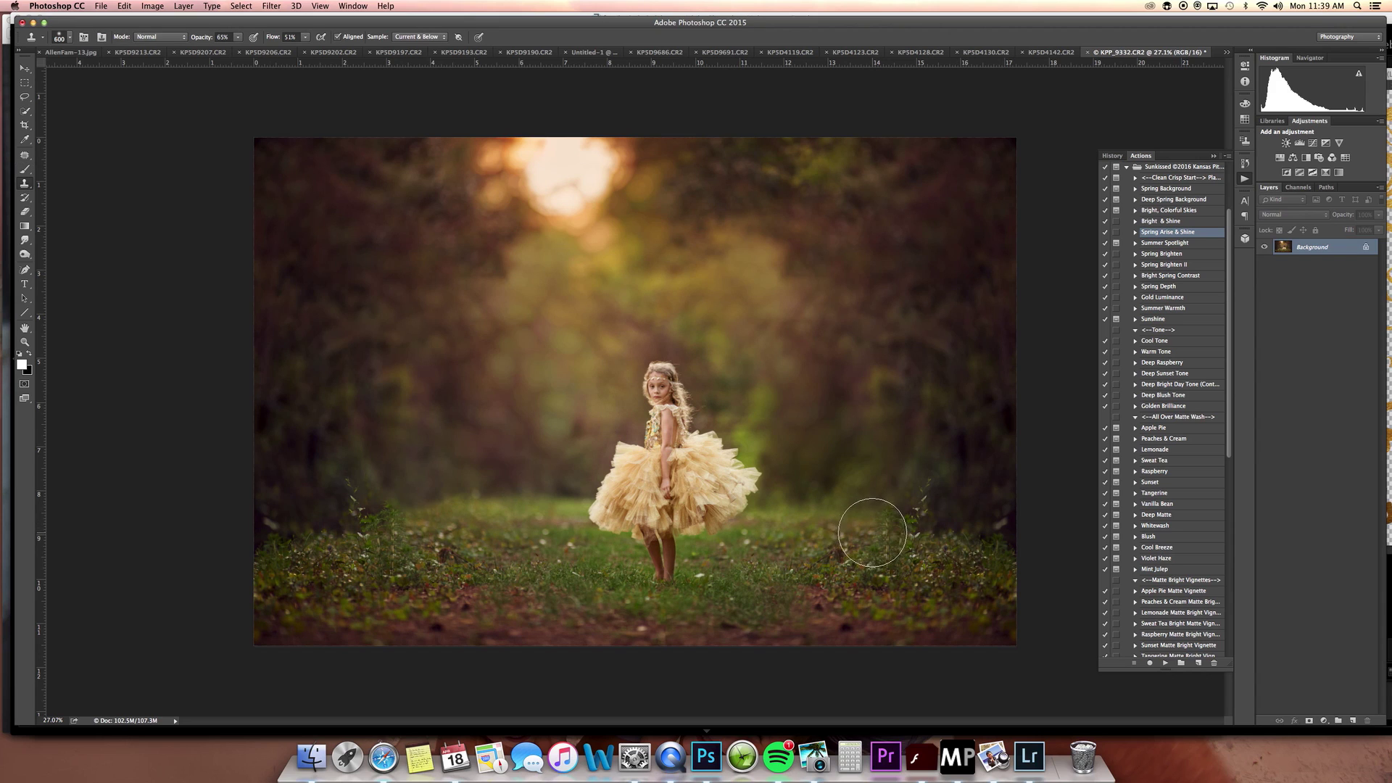
left_click(840, 531, "alt")
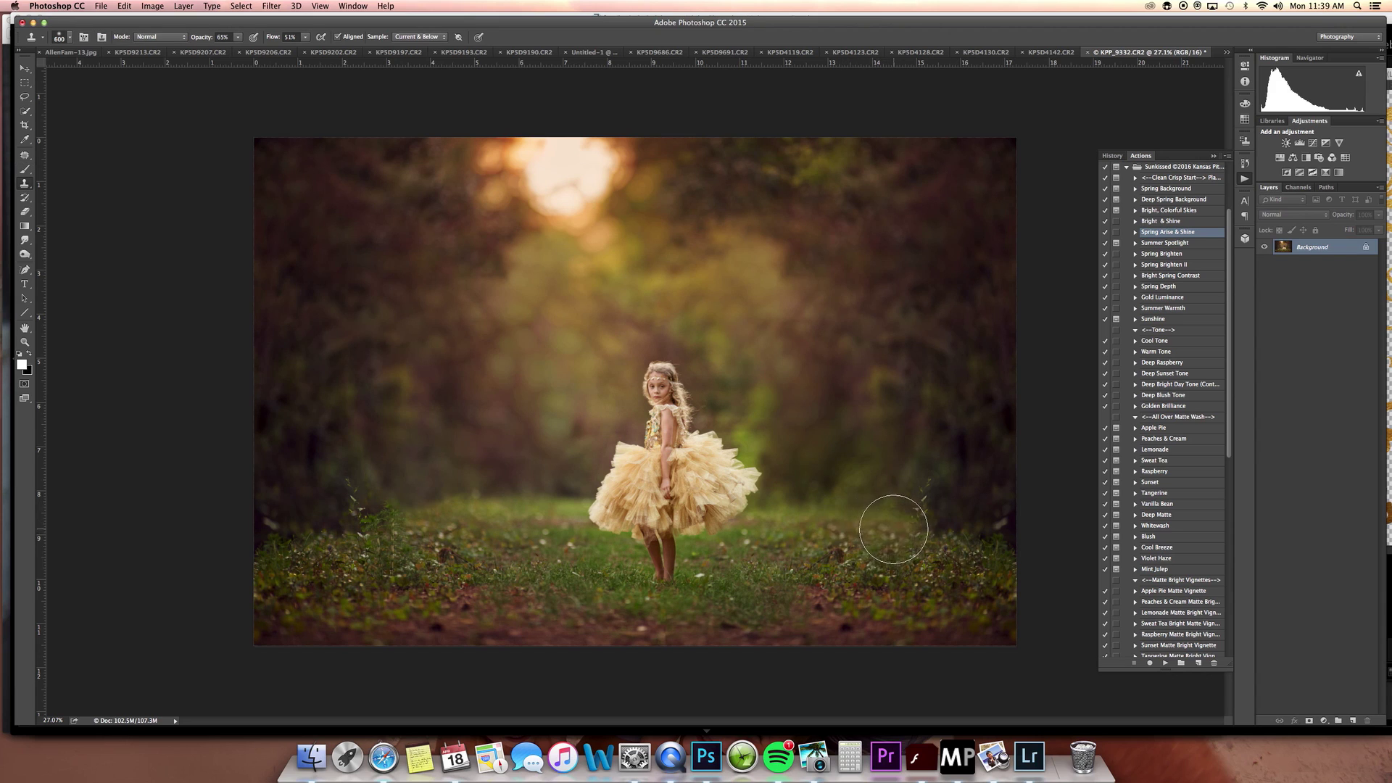
mouse_move(892, 534)
left_mouse_down()
mouse_move(913, 498)
mouse_move(964, 491)
mouse_move(905, 491)
left_mouse_up()
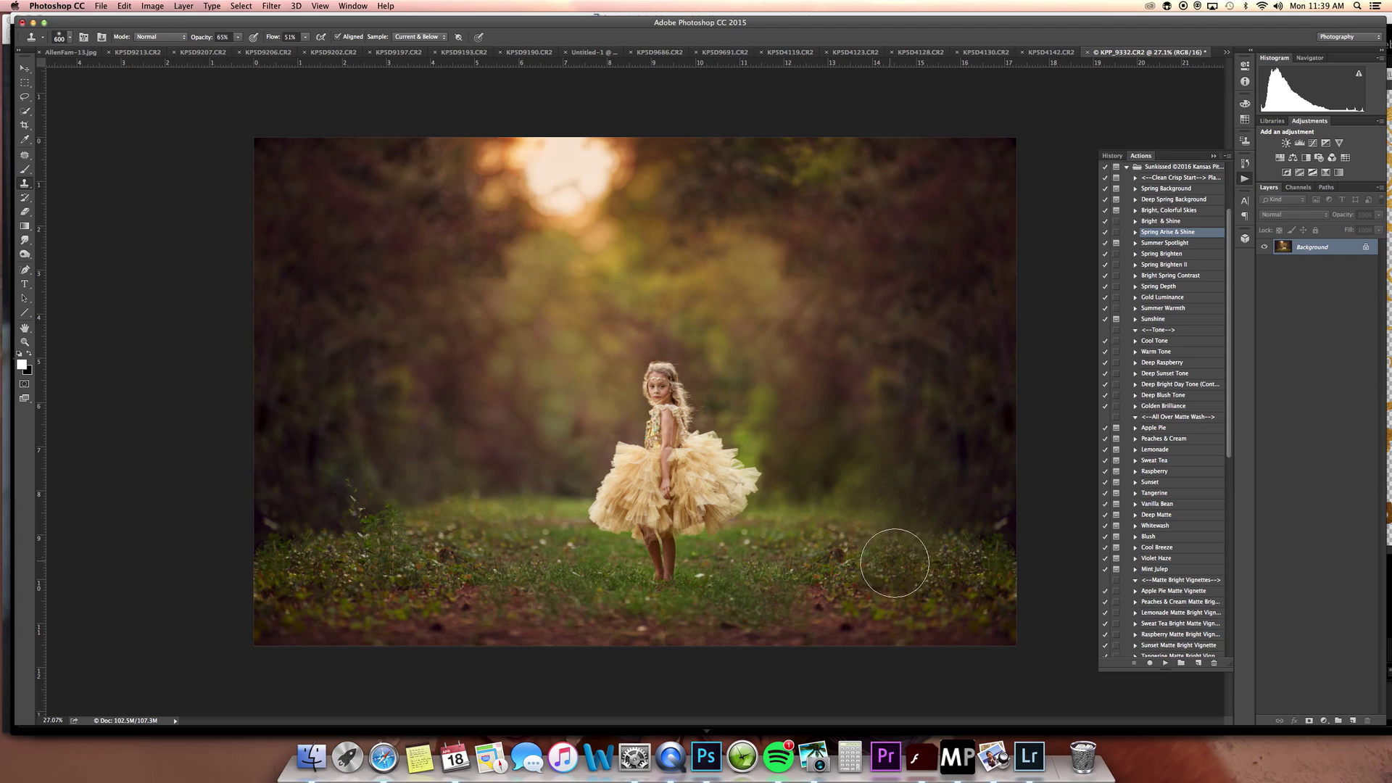
left_click(967, 503, "alt")
mouse_move(957, 501)
left_mouse_down()
mouse_move(885, 498)
mouse_move(901, 488)
left_mouse_up()
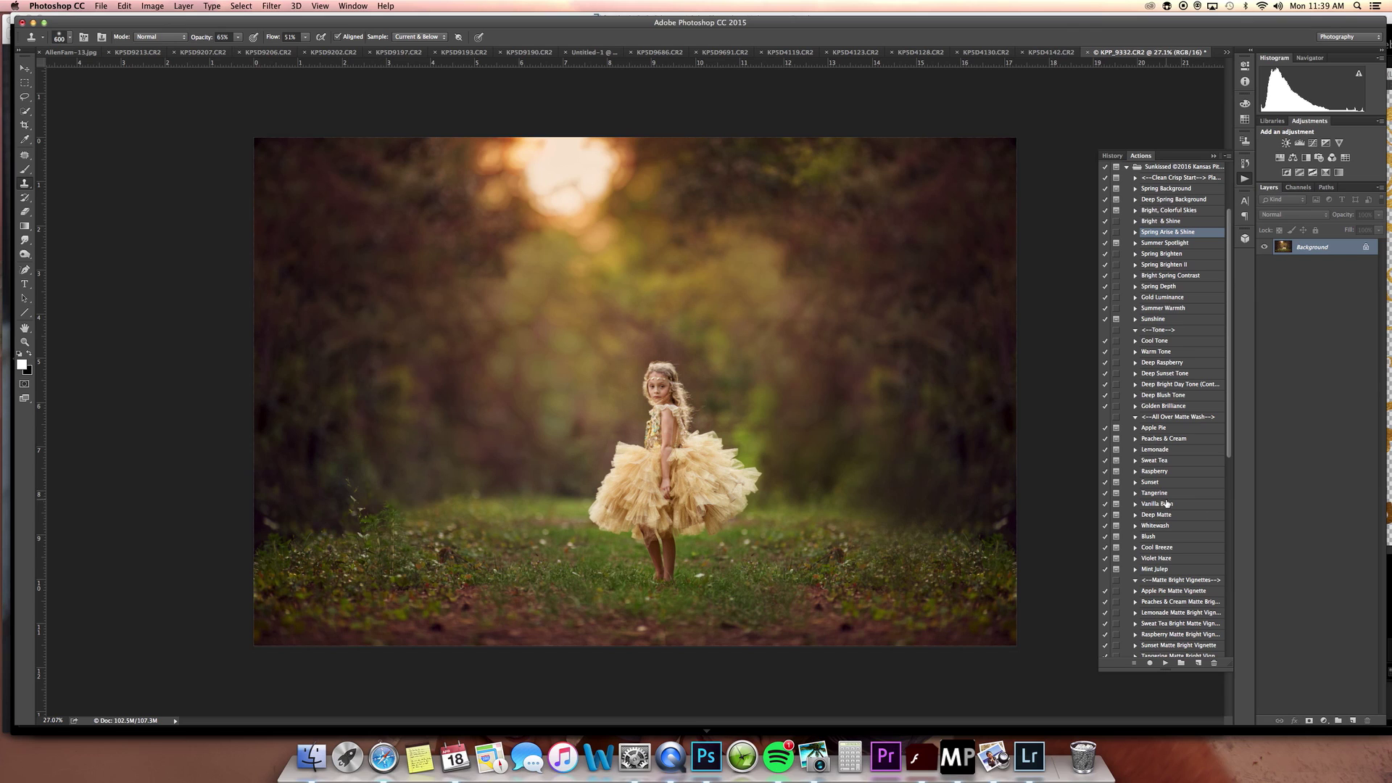
key("j")
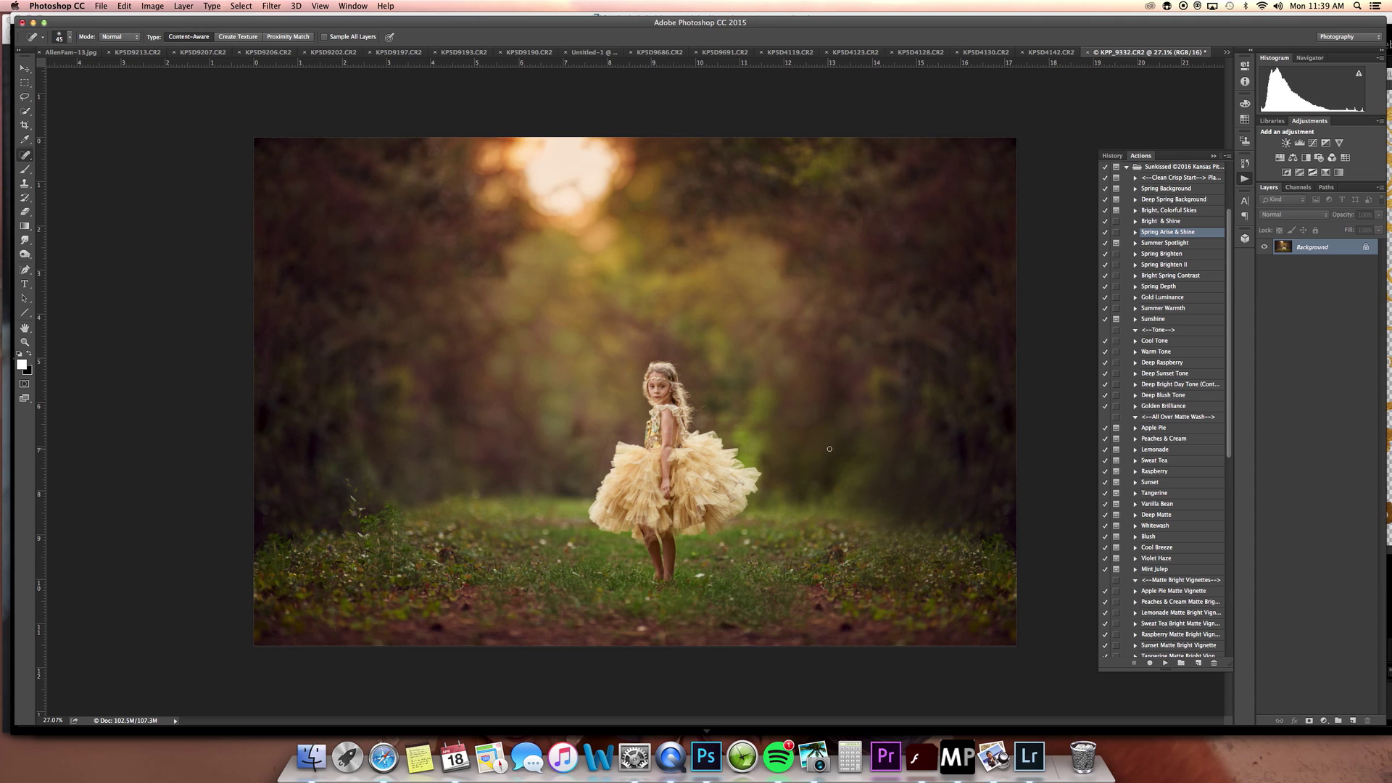
Try a Violet, Orange Gradient Map over the whole image with color stops at 4% and 90% and layer opacity at 17%
left_click(1340, 172)
left_click(1182, 93)
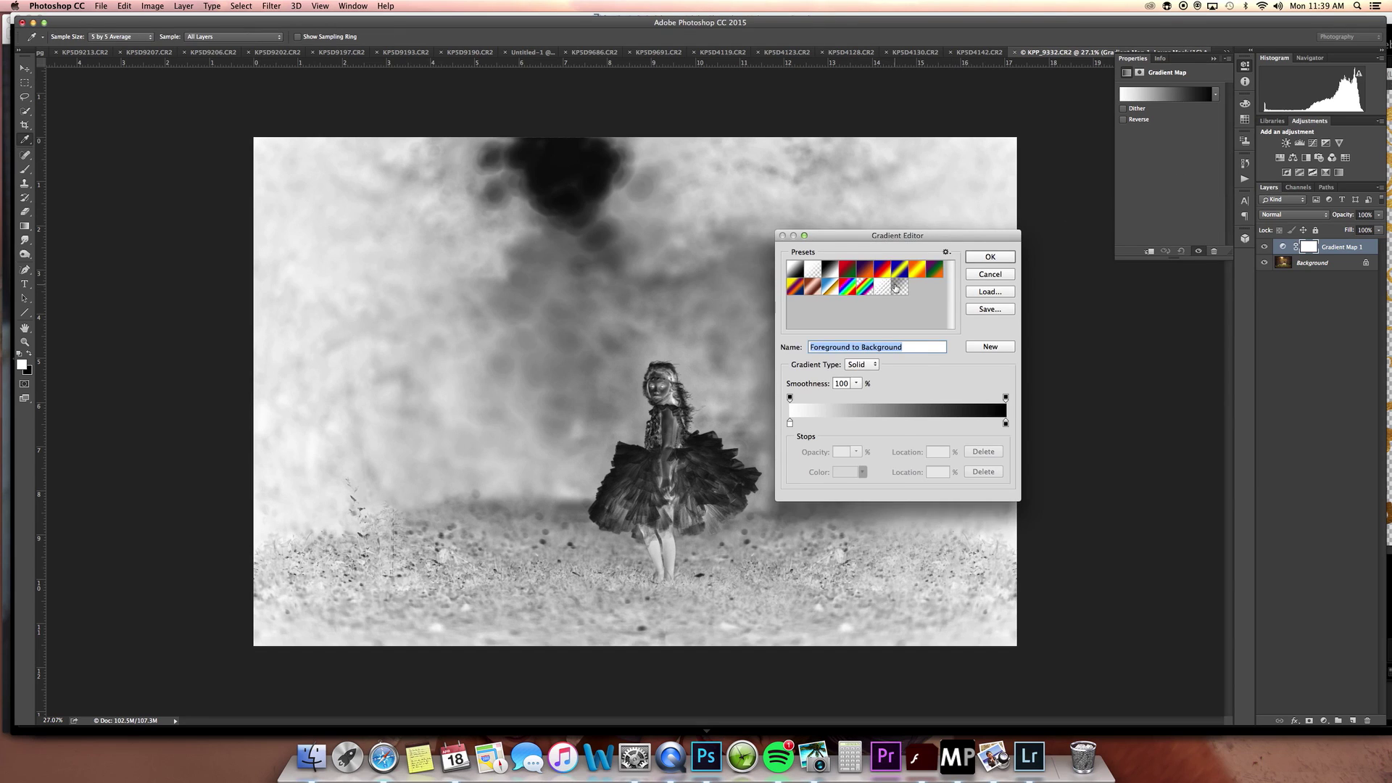
left_click(868, 273)
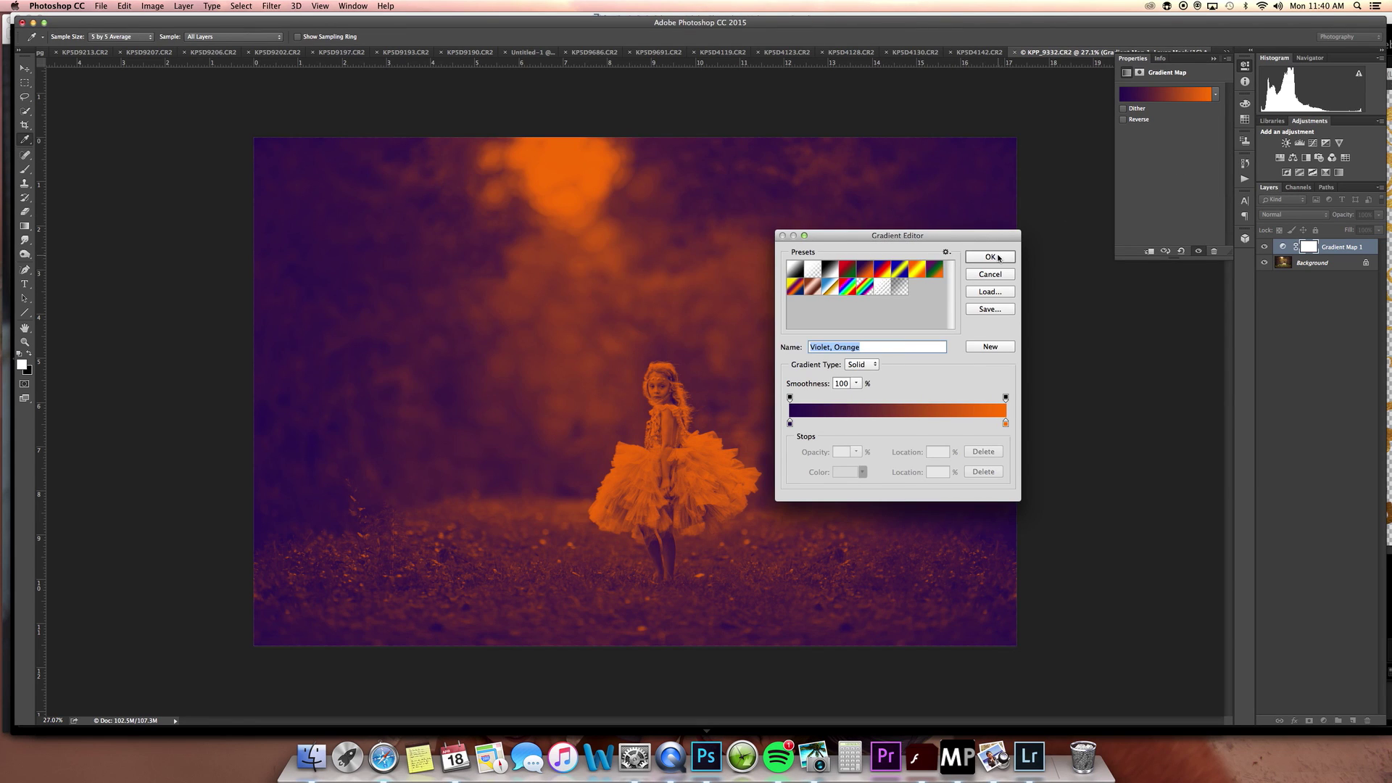
left_click_drag(789, 425, 802, 427)
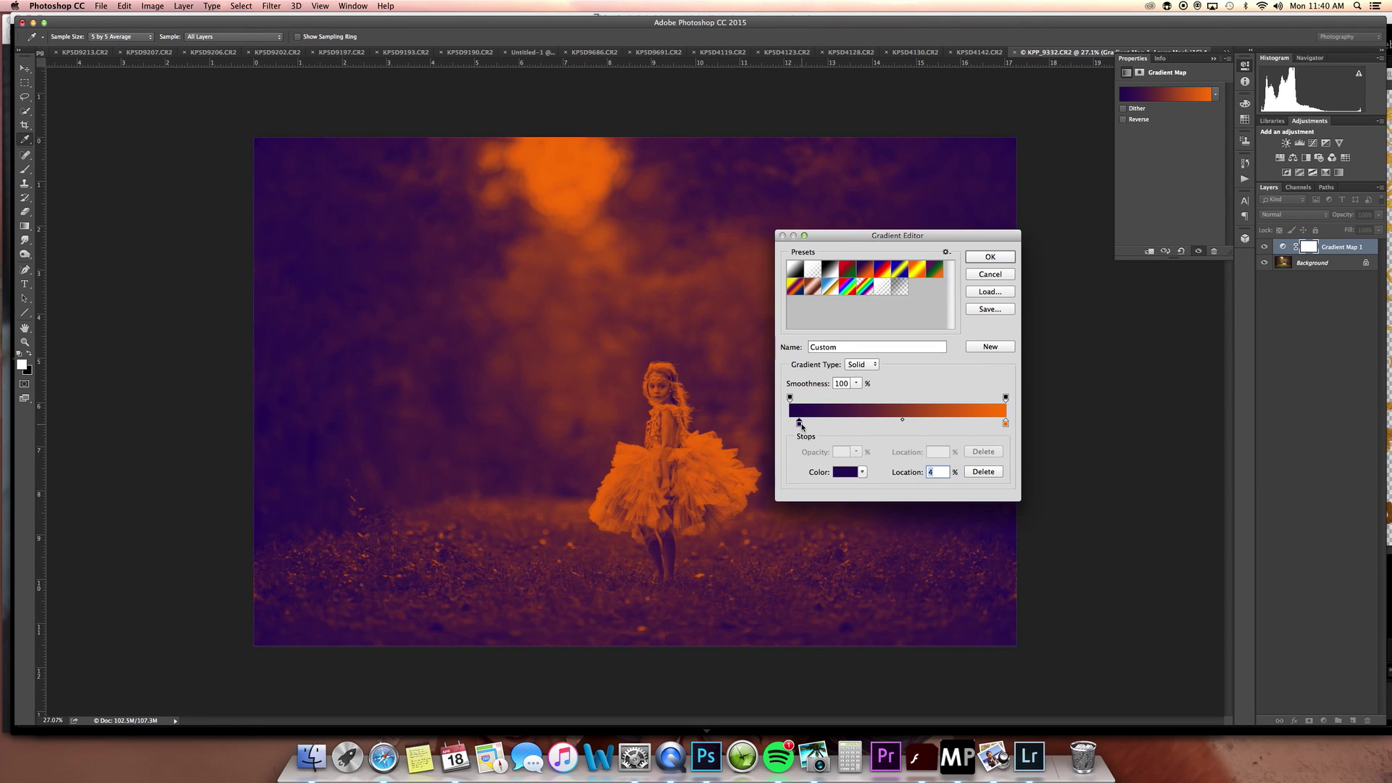
left_click_drag(1006, 424, 984, 429)
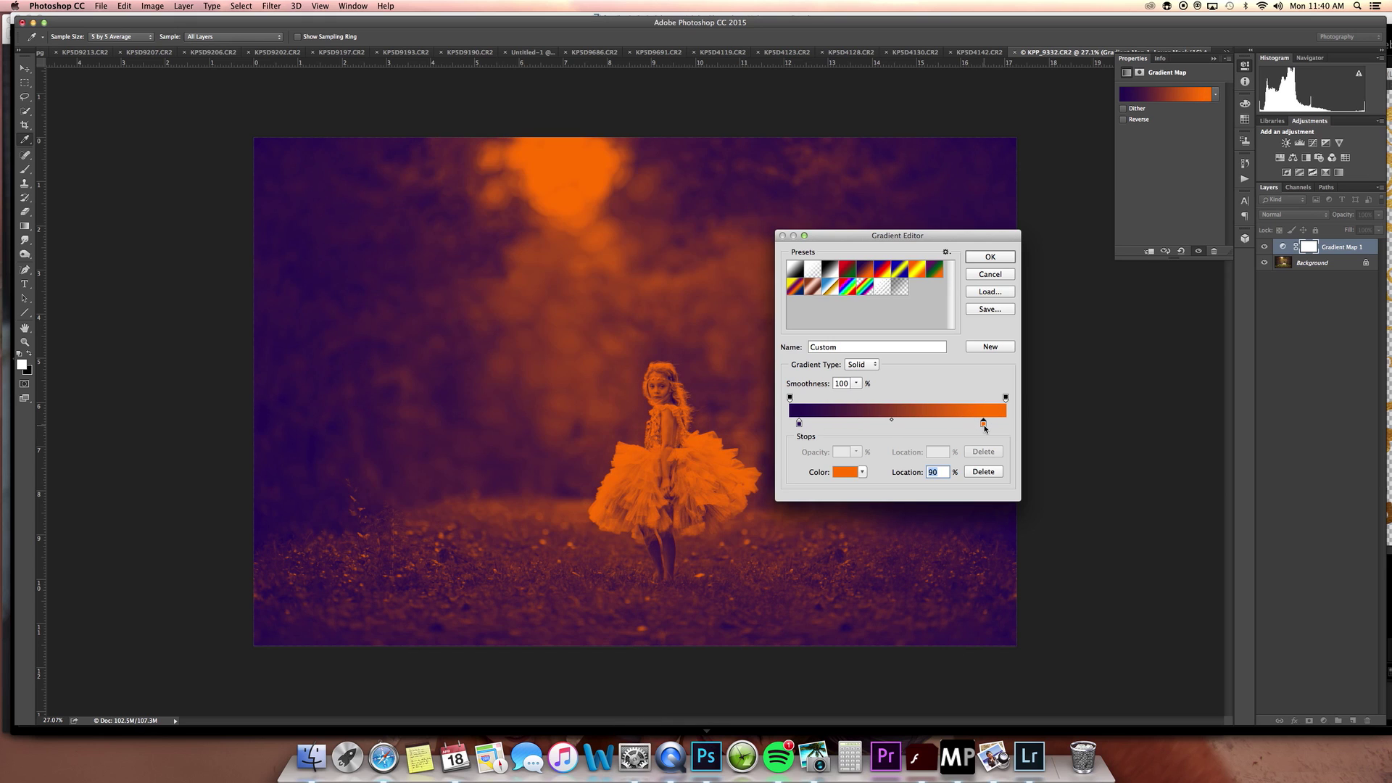
left_click(991, 258)
left_click(1379, 216)
left_click_drag(1337, 225, 1330, 225)
left_click(1265, 247)
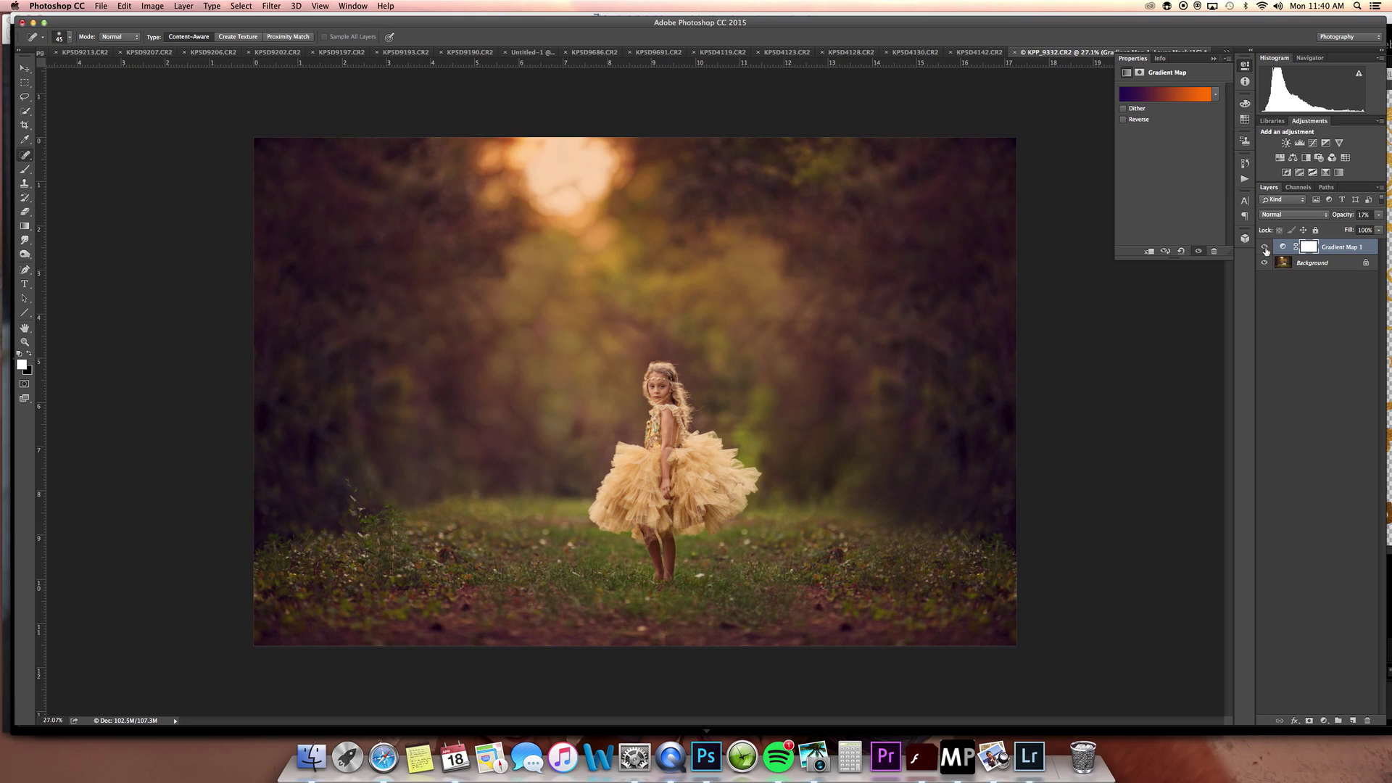
Try refining the Gradient Map with a black brush on its mask and a small opacity adjustment, and delete the layer
left_click(1311, 246)
left_click(31, 354)
key("b")
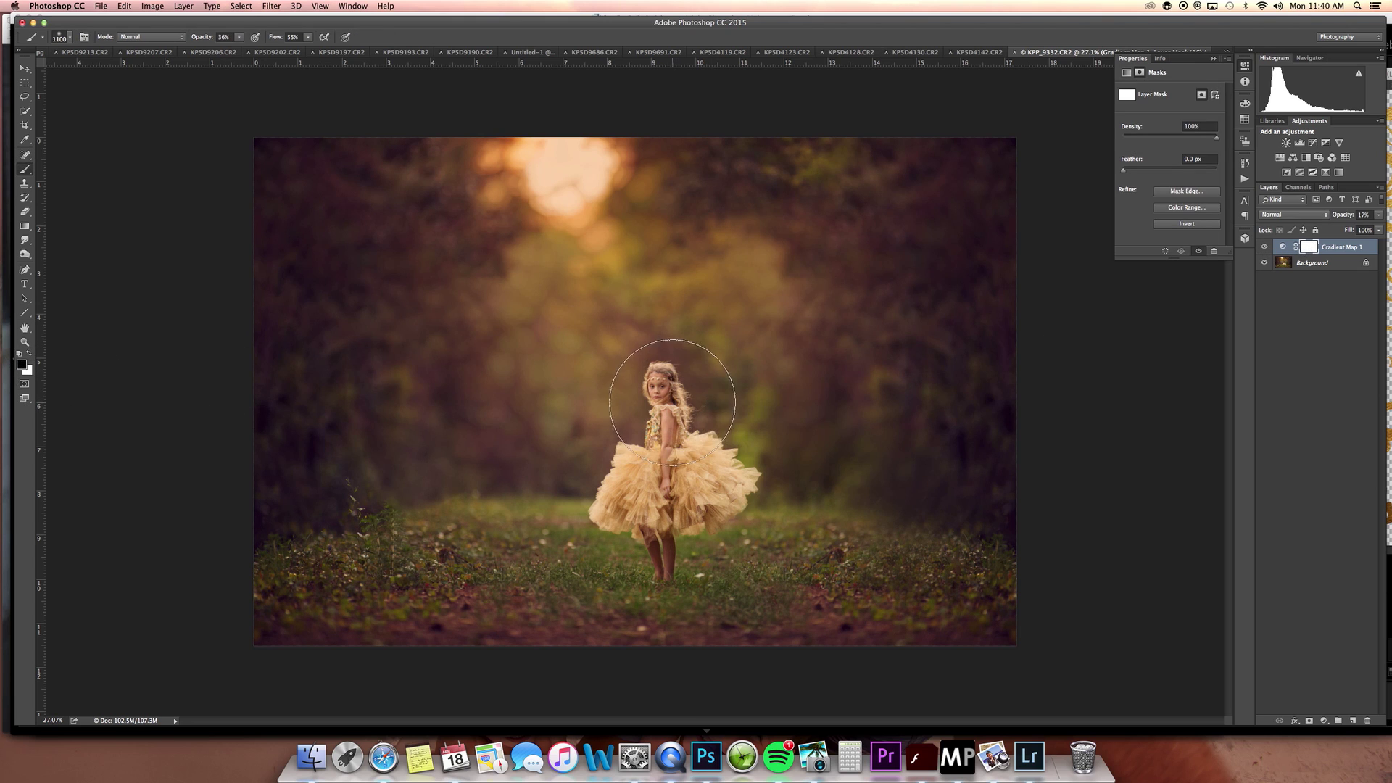
key("bracketright")
left_click(1266, 247)
left_click(1266, 247)
left_click(1378, 214)
left_click_drag(1337, 228, 1333, 230)
left_click(1265, 248)
left_click(1266, 248)
key("Delete")
Run the Spring Depth action from the Sunkissed set and adjust the opacity of its group
left_click(1245, 178)
scroll(1230, 351, "up", 3)
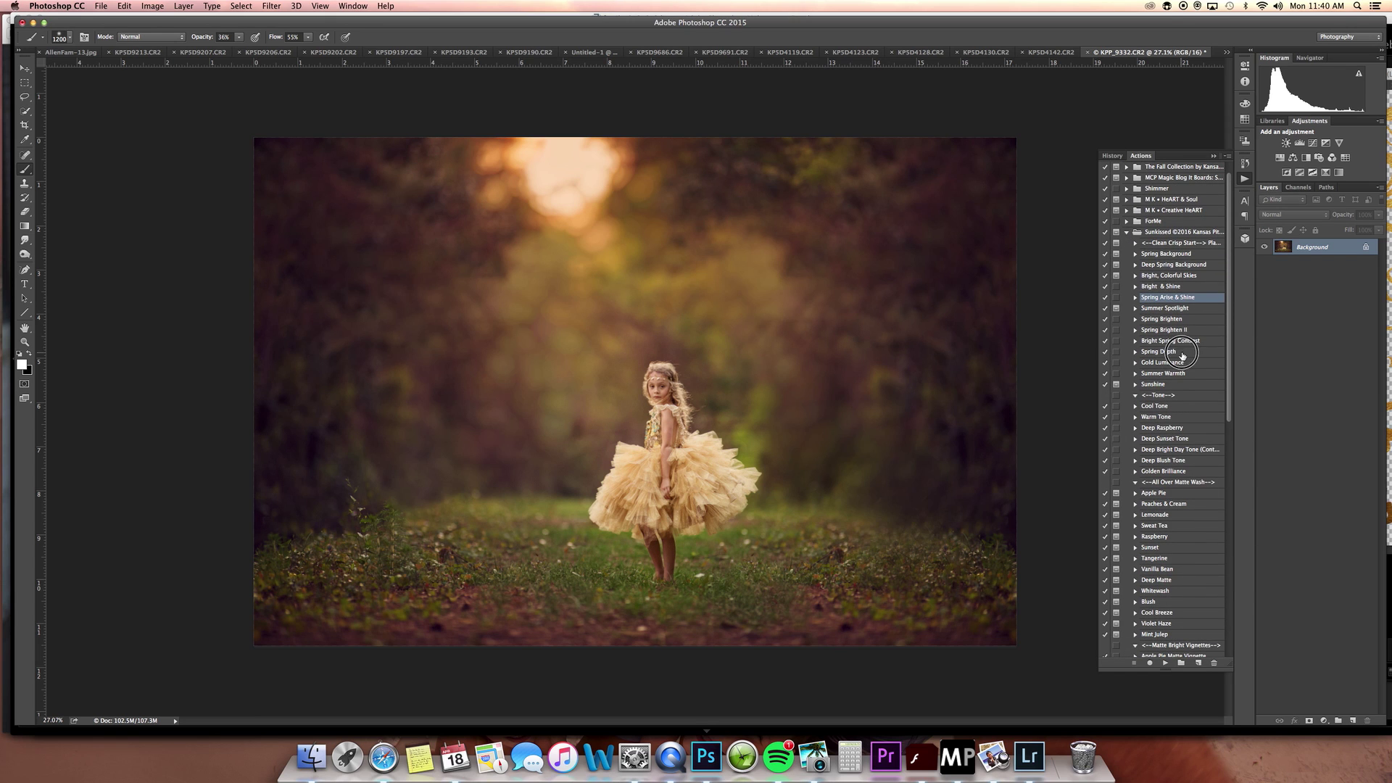
double_click(1182, 353, "super")
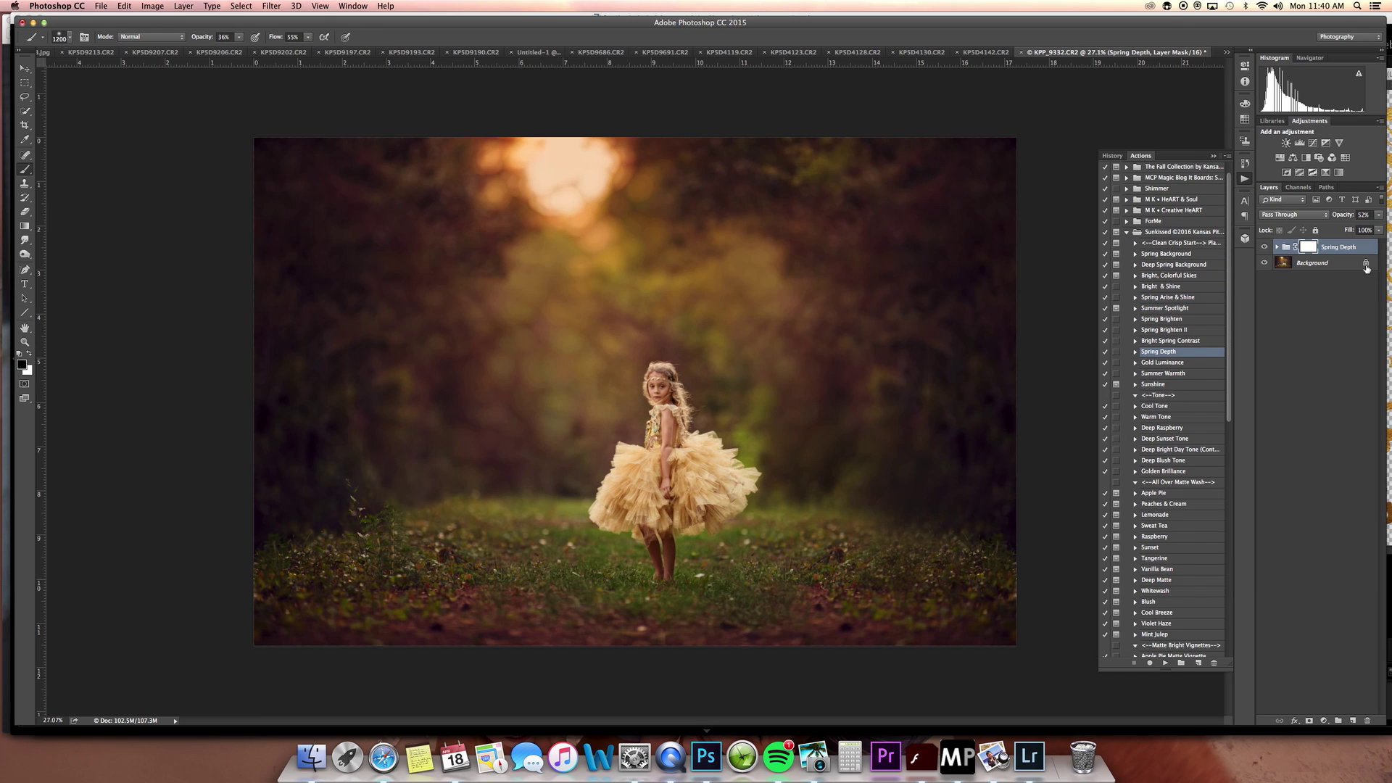
left_click(1379, 215)
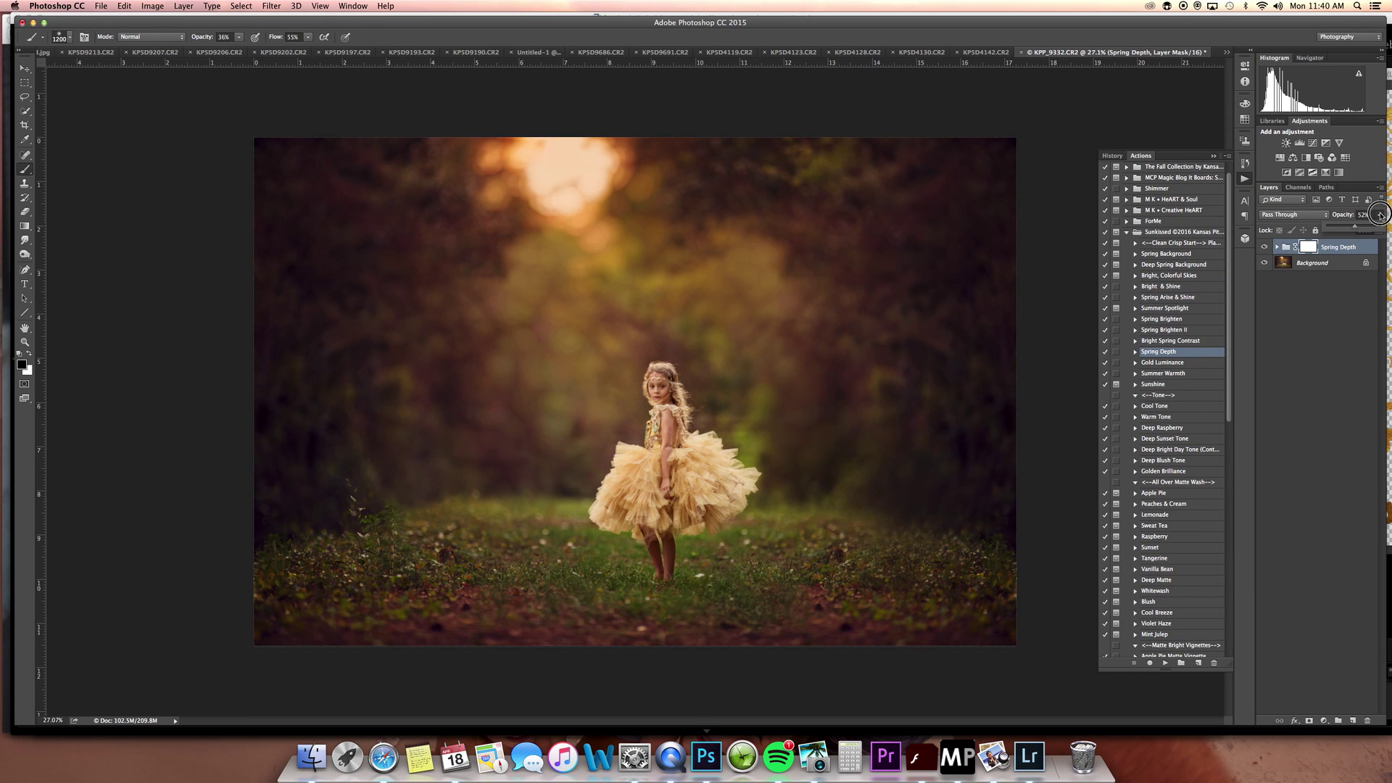
Run the Deep Raspberry action, adjust the opacity of its layer, and compare the image with and without it
double_click(1170, 428, "super")
left_click(1379, 215)
left_click(1265, 247)
left_click(1266, 248)
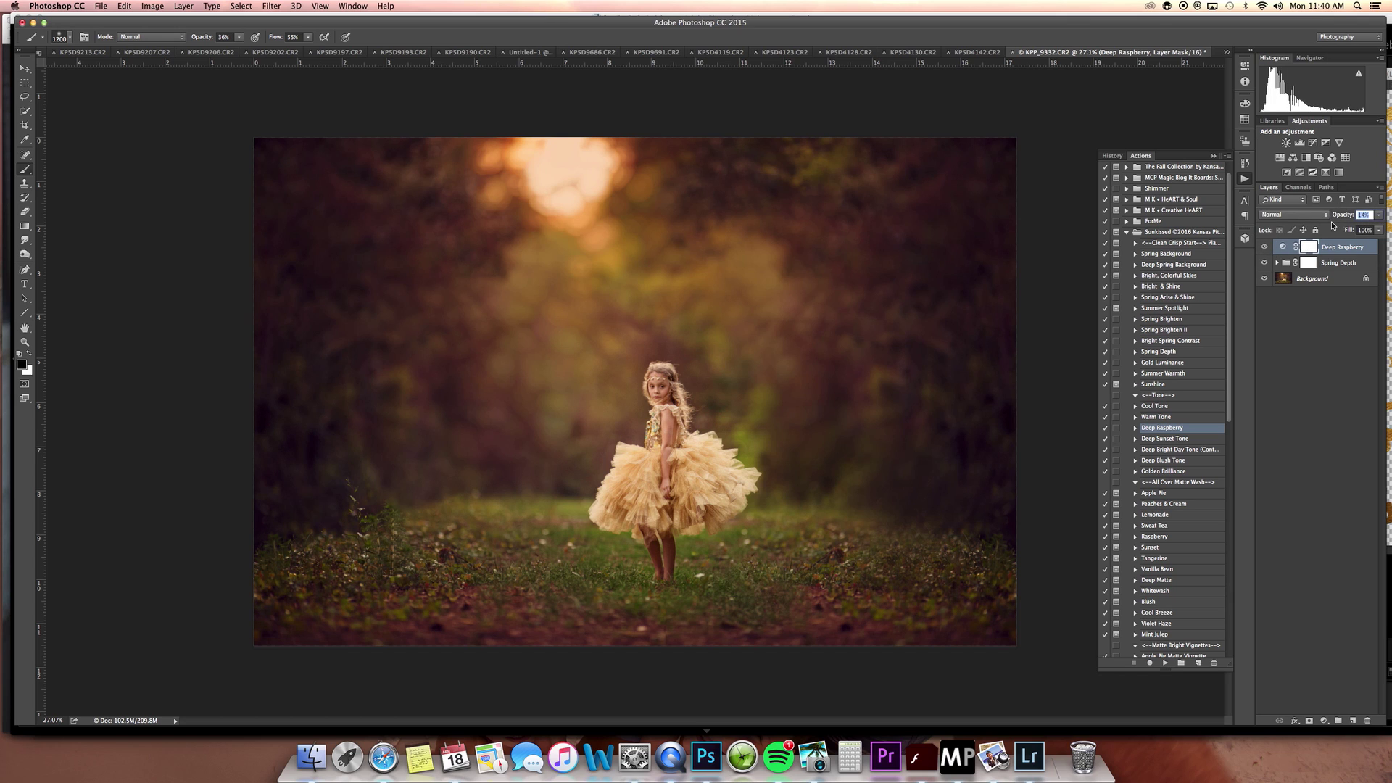
left_click(1308, 361)
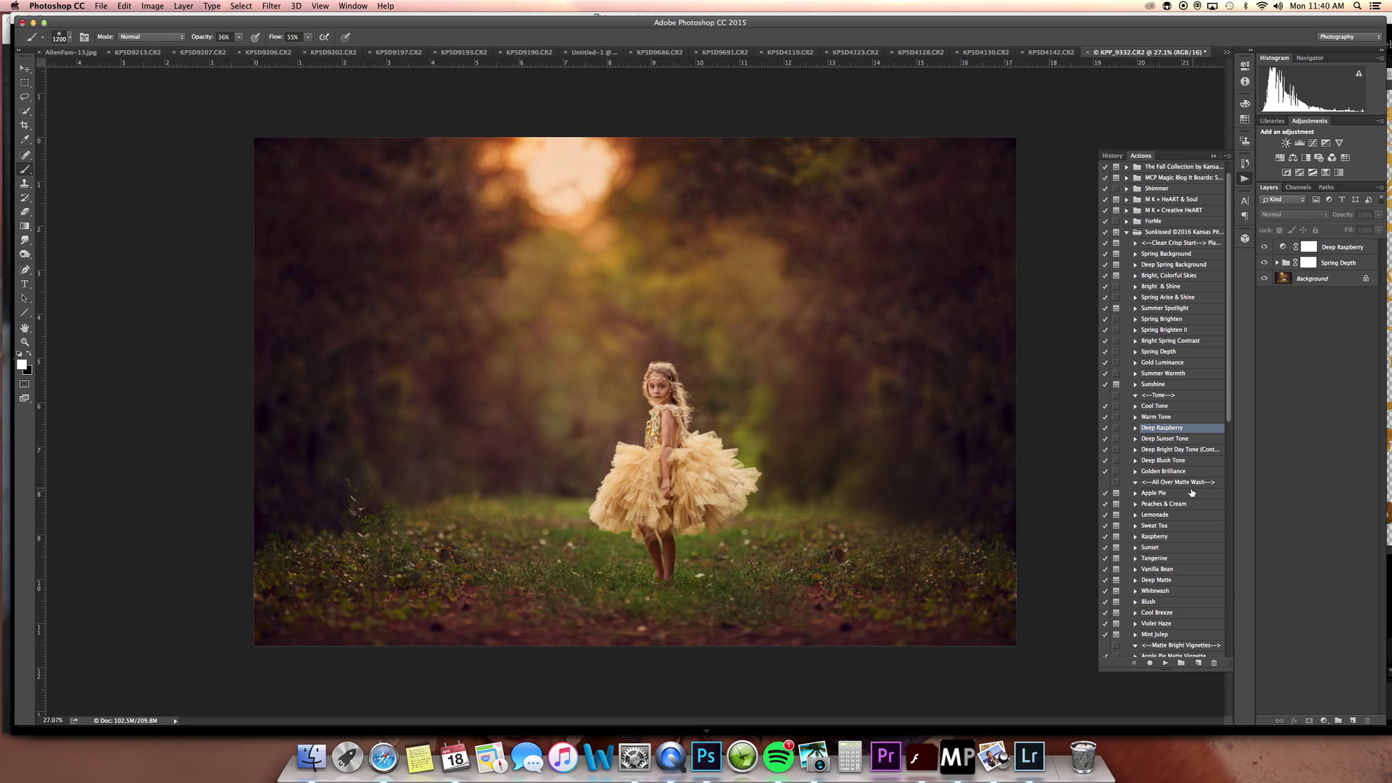
Run the Summer Spotlight action and flatten all layers into the Background
left_click_drag(1230, 419, 1232, 345)
left_click(1195, 331)
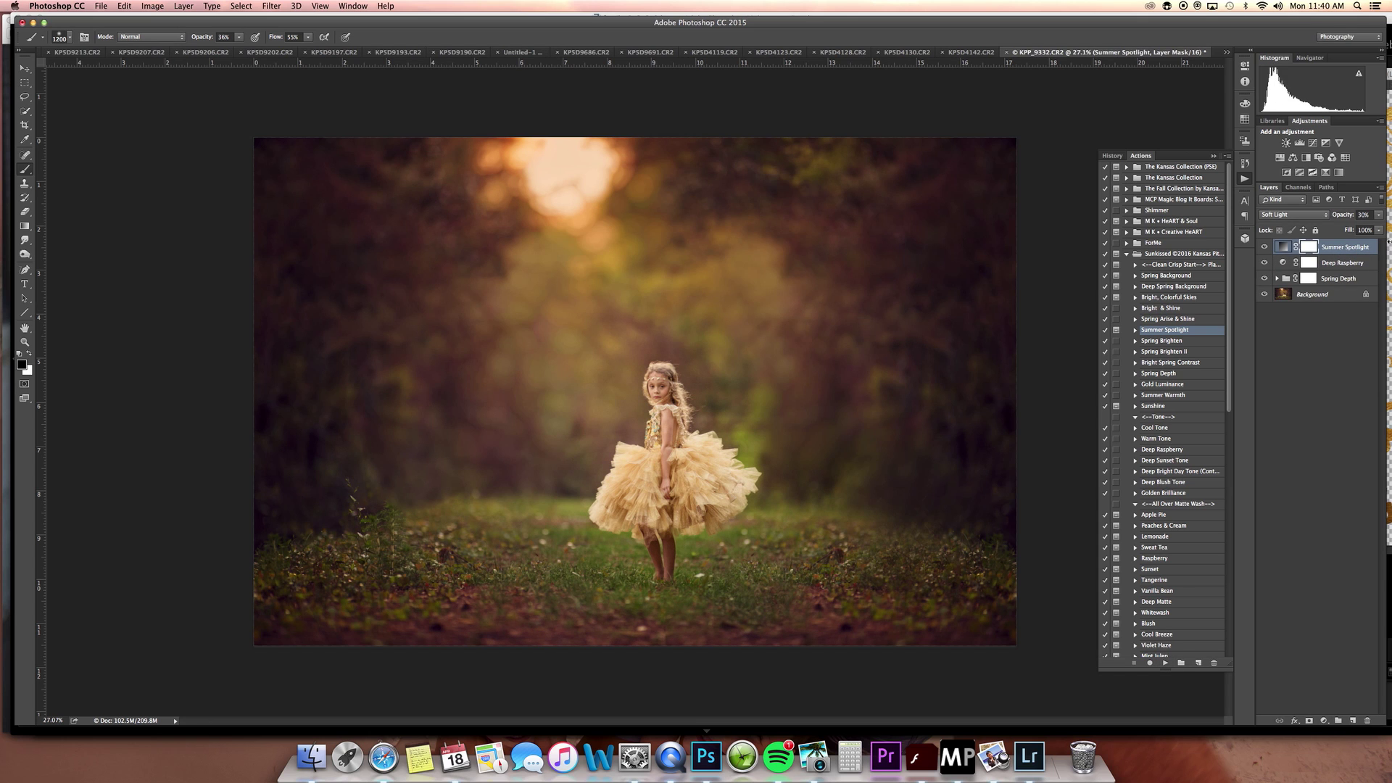
key("shift+super+e")
Run the Paint On Vignette action from the bonus actions of the Sunkissed set
left_click_drag(1227, 293, 1243, 552)
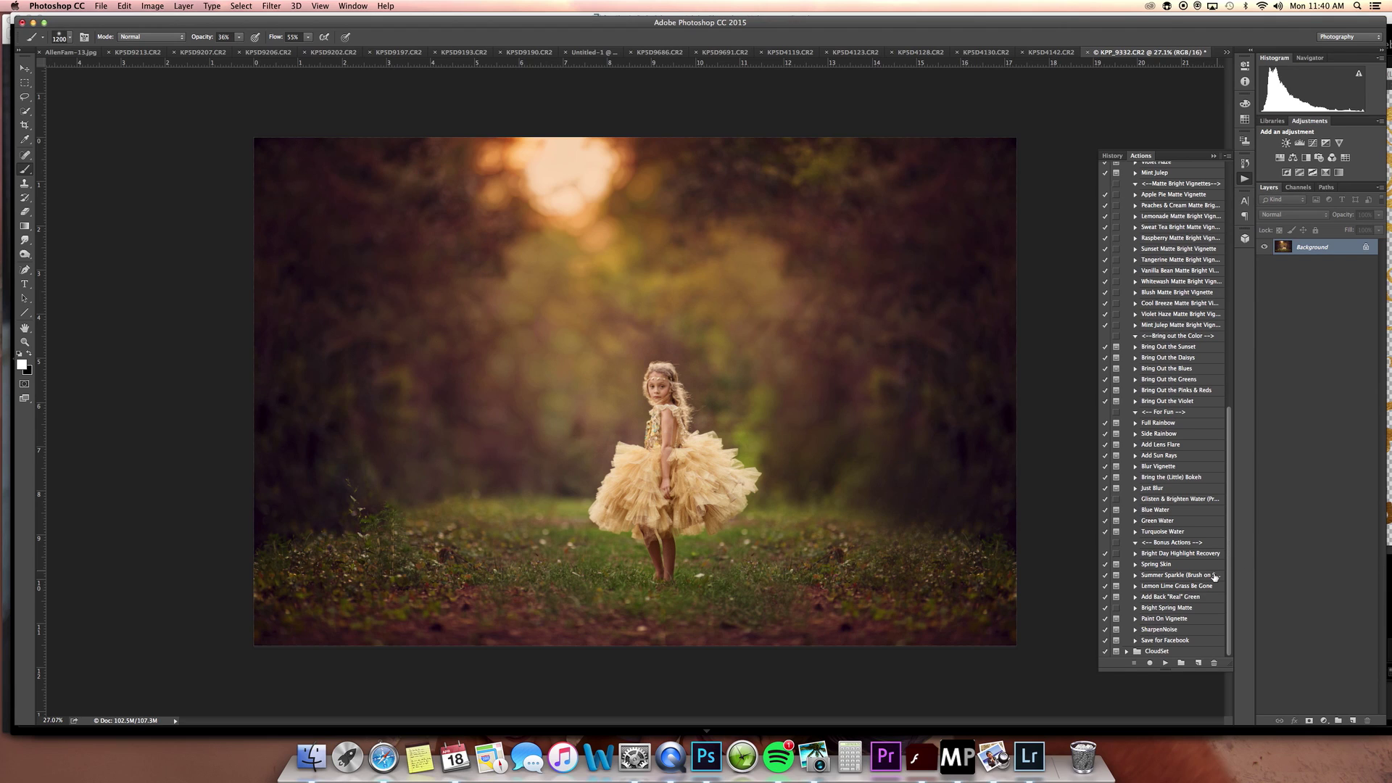
left_click(1191, 623)
left_click(1166, 663)
key("Return")
Paint the vignette in around the outer forest edges, compare the image with and without it, and flatten the image
mouse_move(266, 192)
left_mouse_down()
mouse_move(342, 192)
mouse_move(310, 581)
mouse_move(513, 652)
mouse_move(777, 667)
left_mouse_up()
mouse_move(713, 150)
left_mouse_down()
mouse_move(912, 172)
mouse_move(1025, 407)
mouse_move(873, 641)
mouse_move(929, 646)
left_mouse_up()
left_click(1266, 249)
left_click(1265, 248)
key("x")
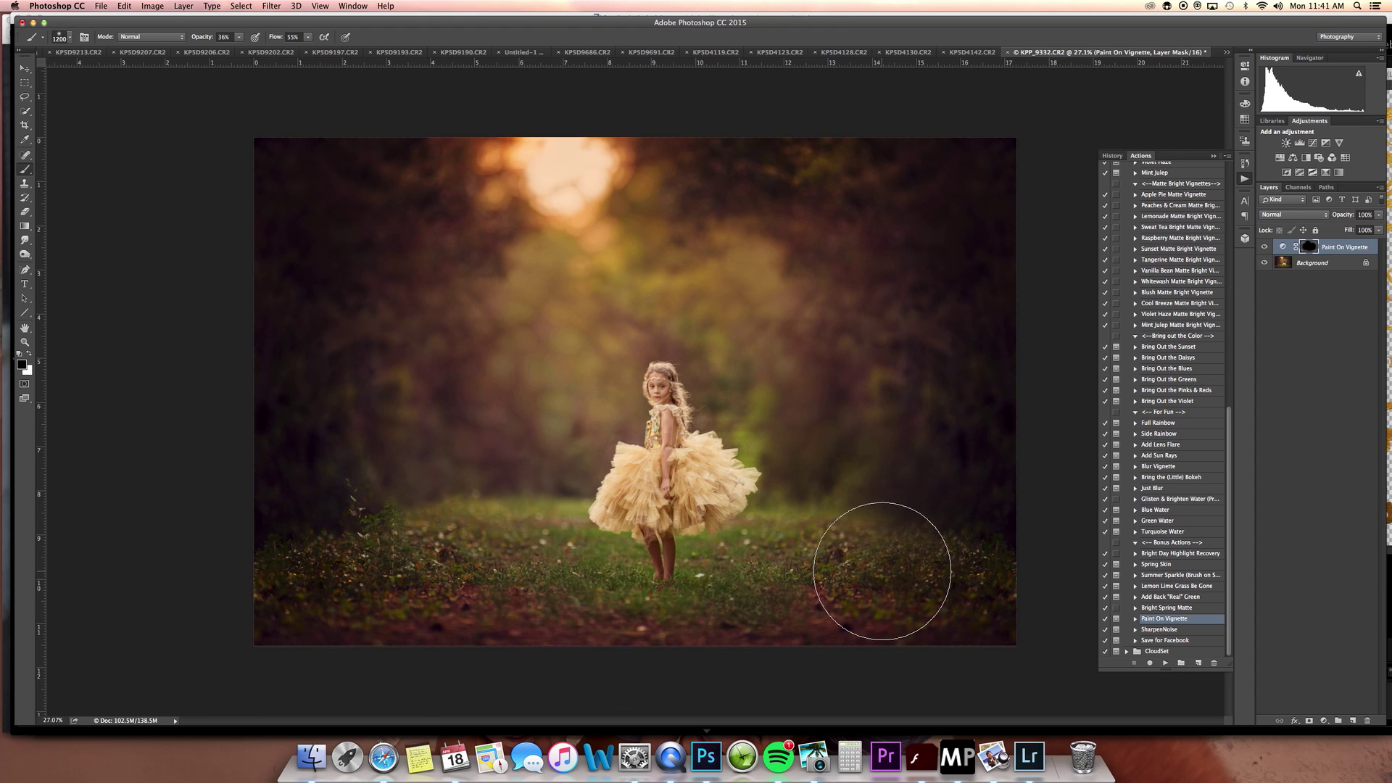
key("super+shift+e")
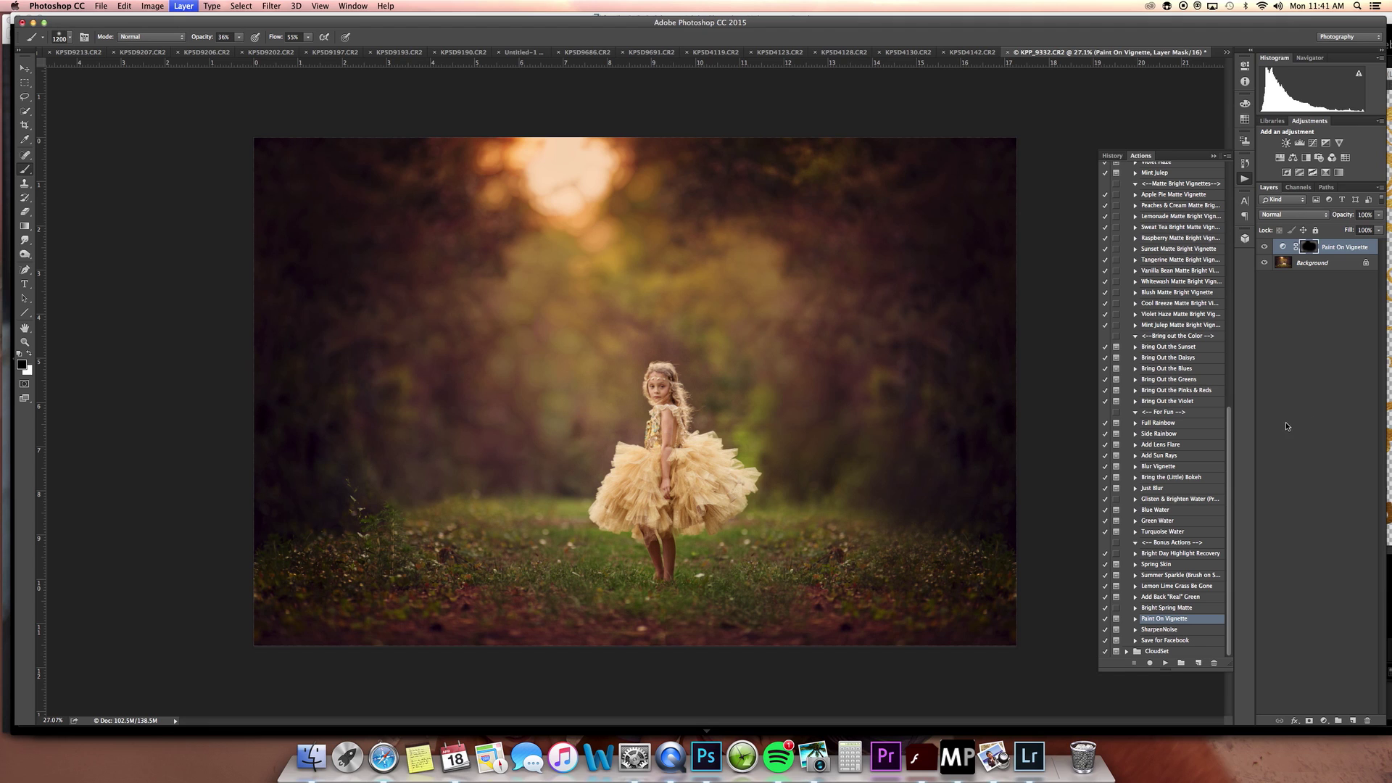
Try the Blur Vignette action, brushing the girl out of its mask at 74% brush opacity, and delete the group
left_click(1177, 468)
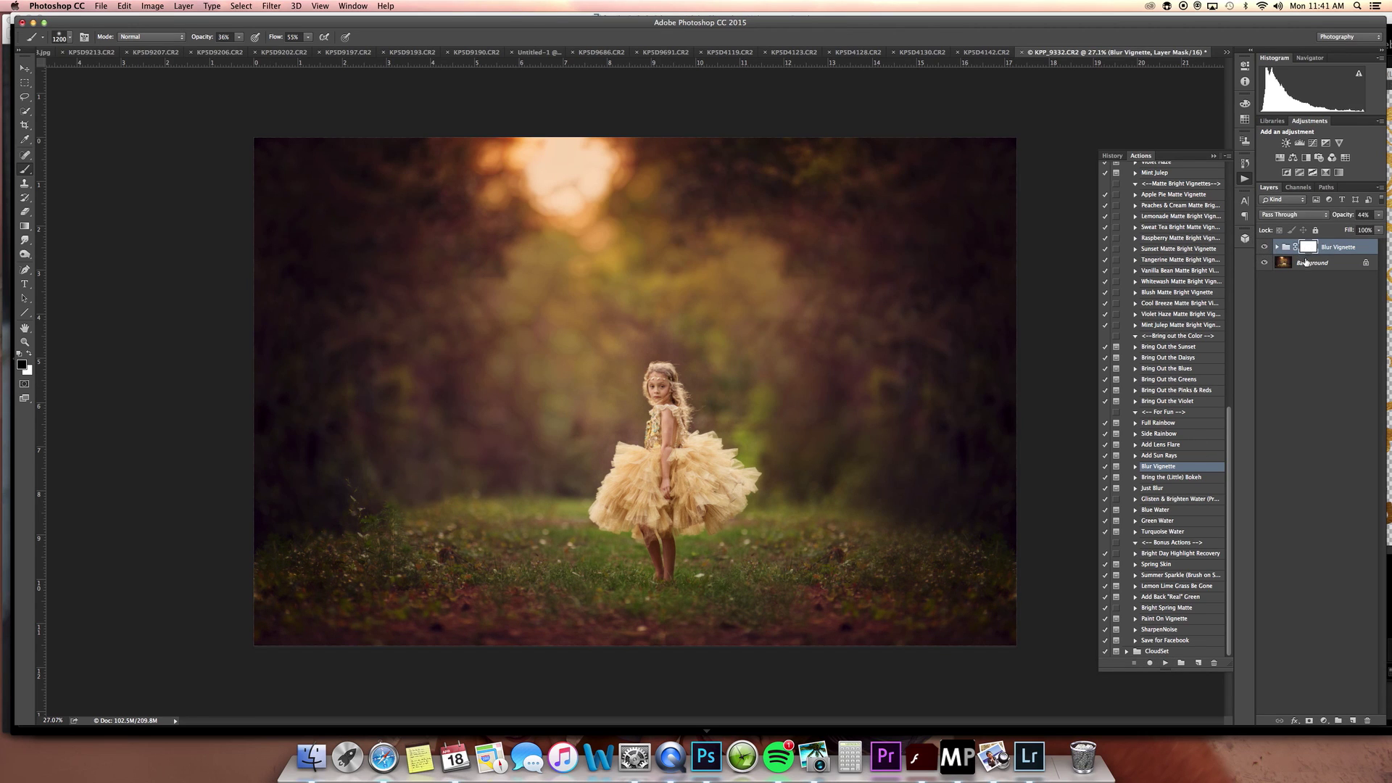
left_click(240, 40)
left_click(293, 23)
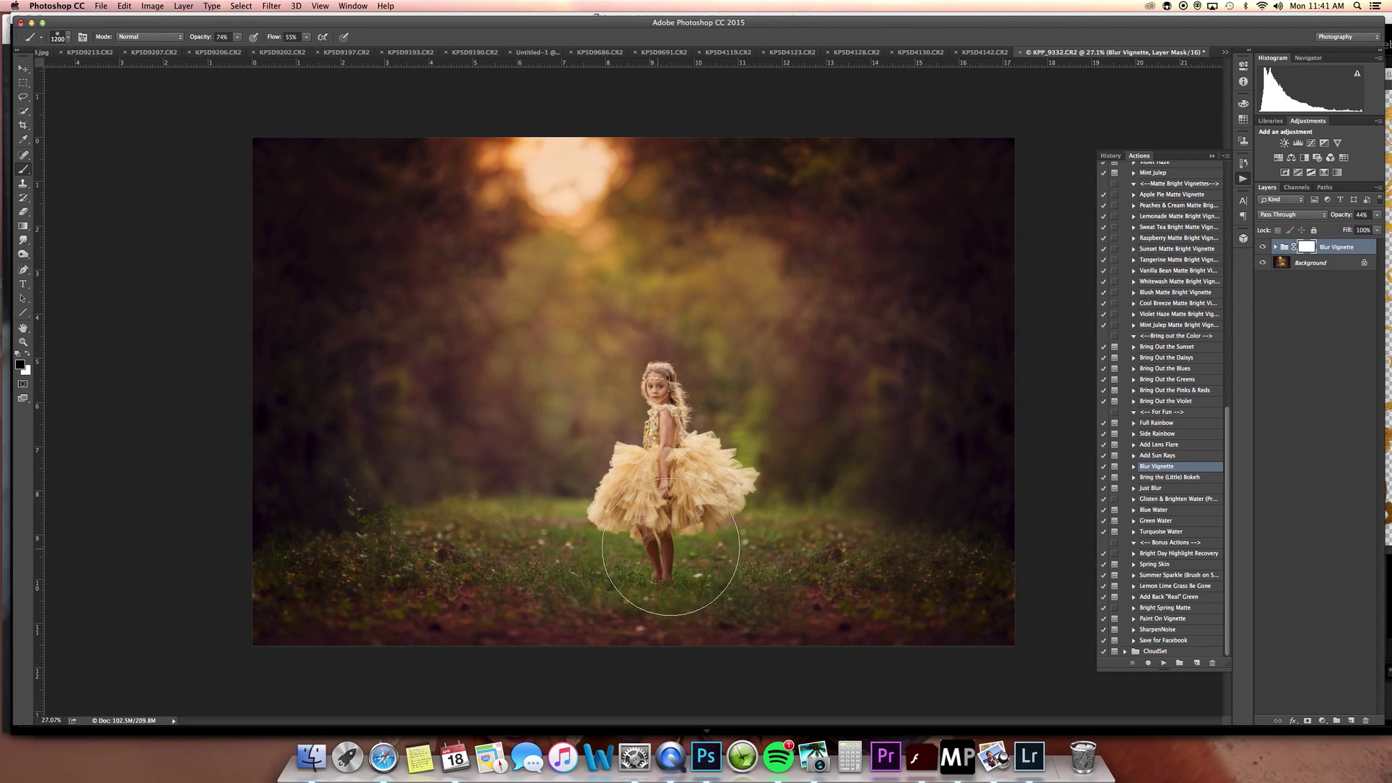
mouse_move(669, 539)
left_mouse_down()
mouse_move(816, 526)
mouse_move(649, 569)
mouse_move(631, 537)
mouse_move(637, 393)
left_mouse_up()
key("super+shift+e")
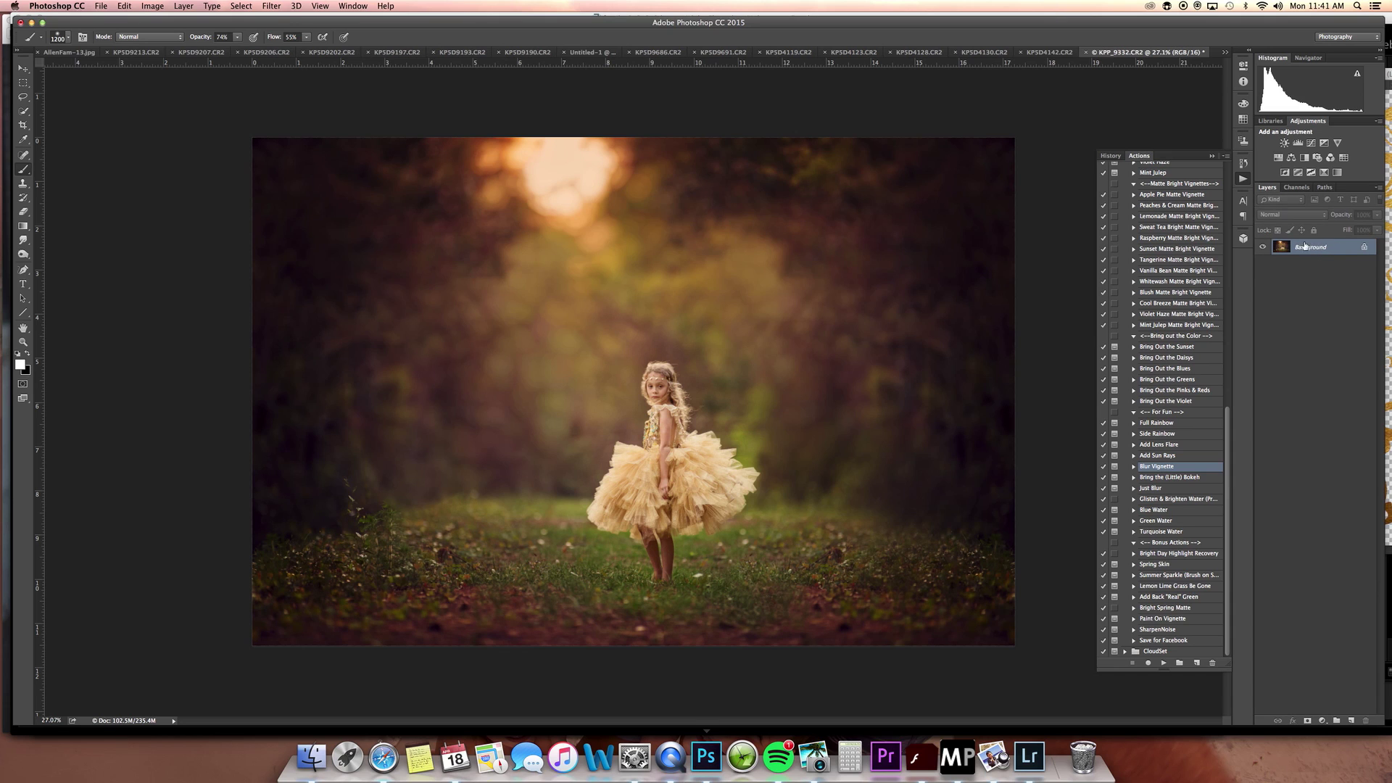
Load the girl's saved selection inverted as a new selection to isolate the background
left_click(272, 7)
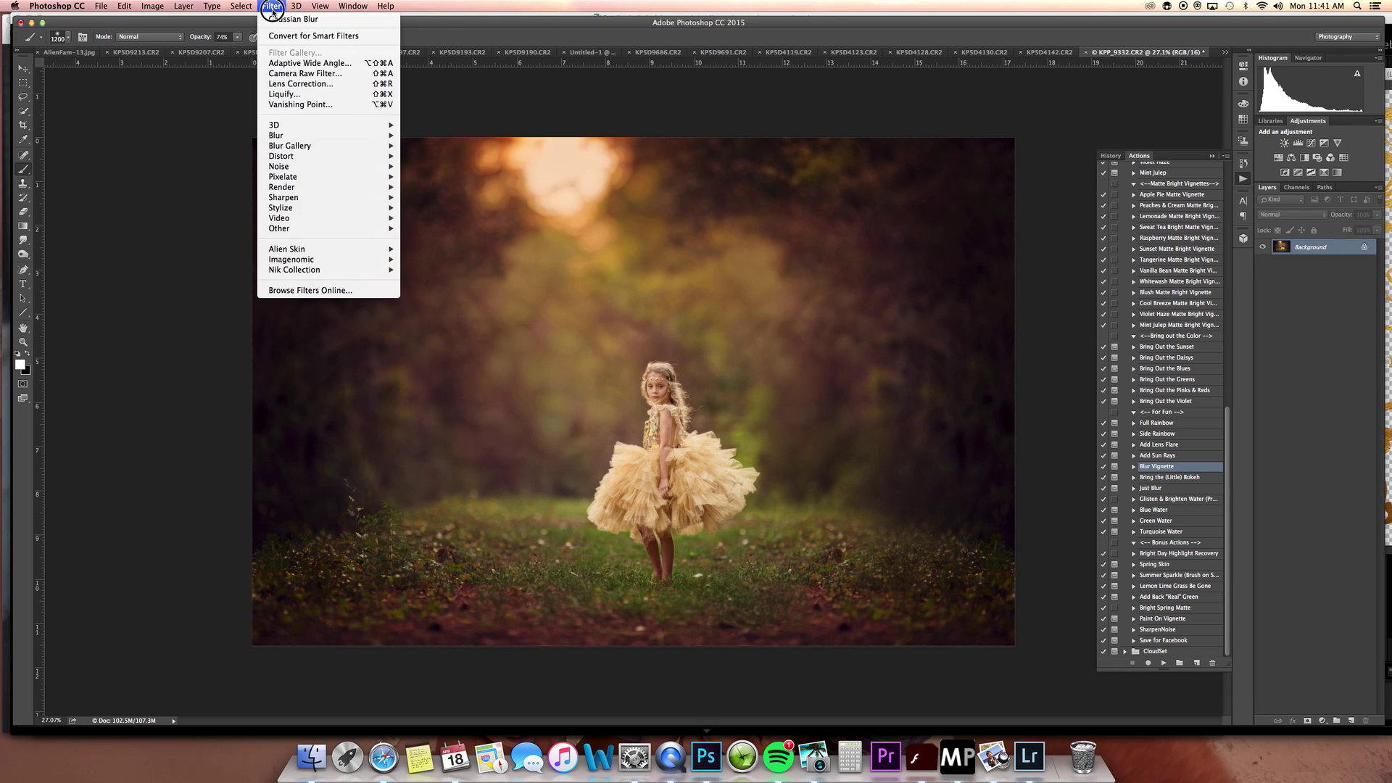
mouse_move(254, 11)
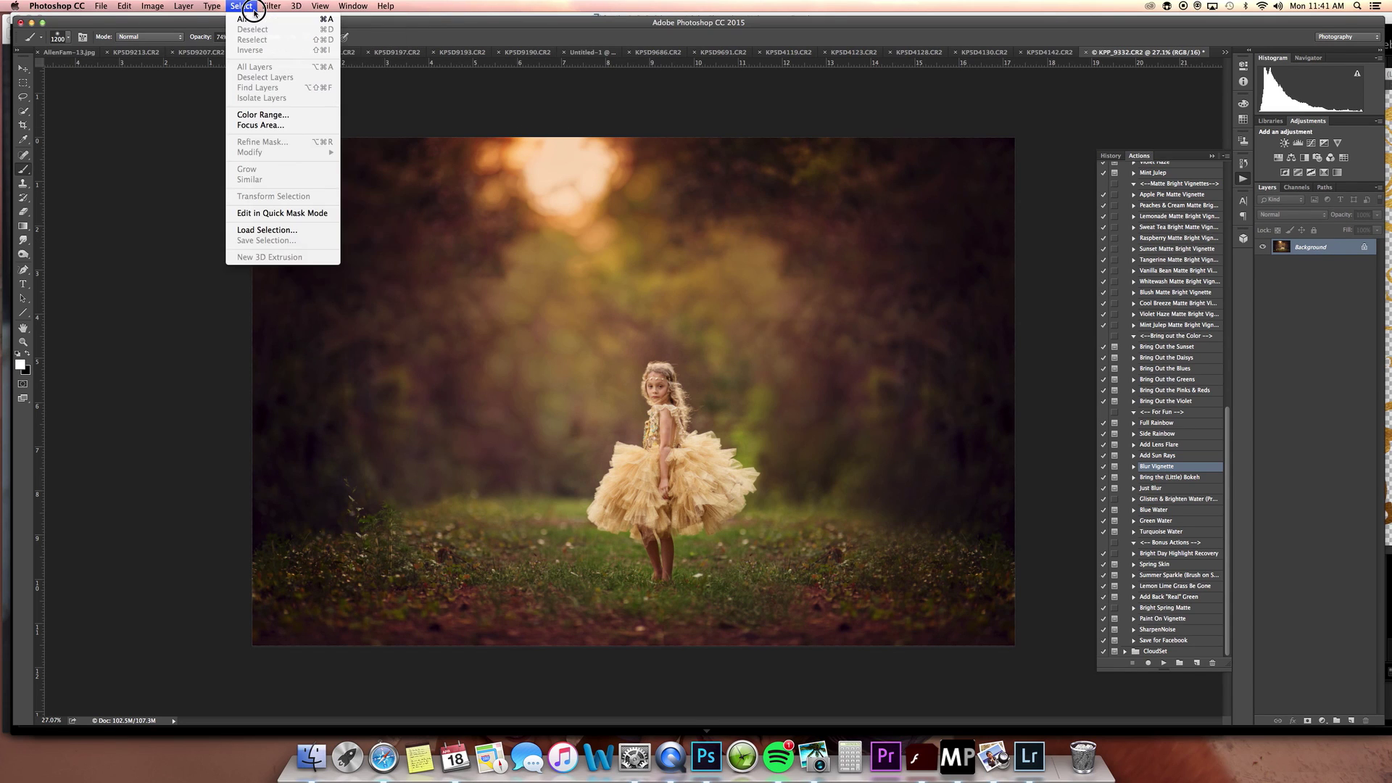
left_click(288, 230)
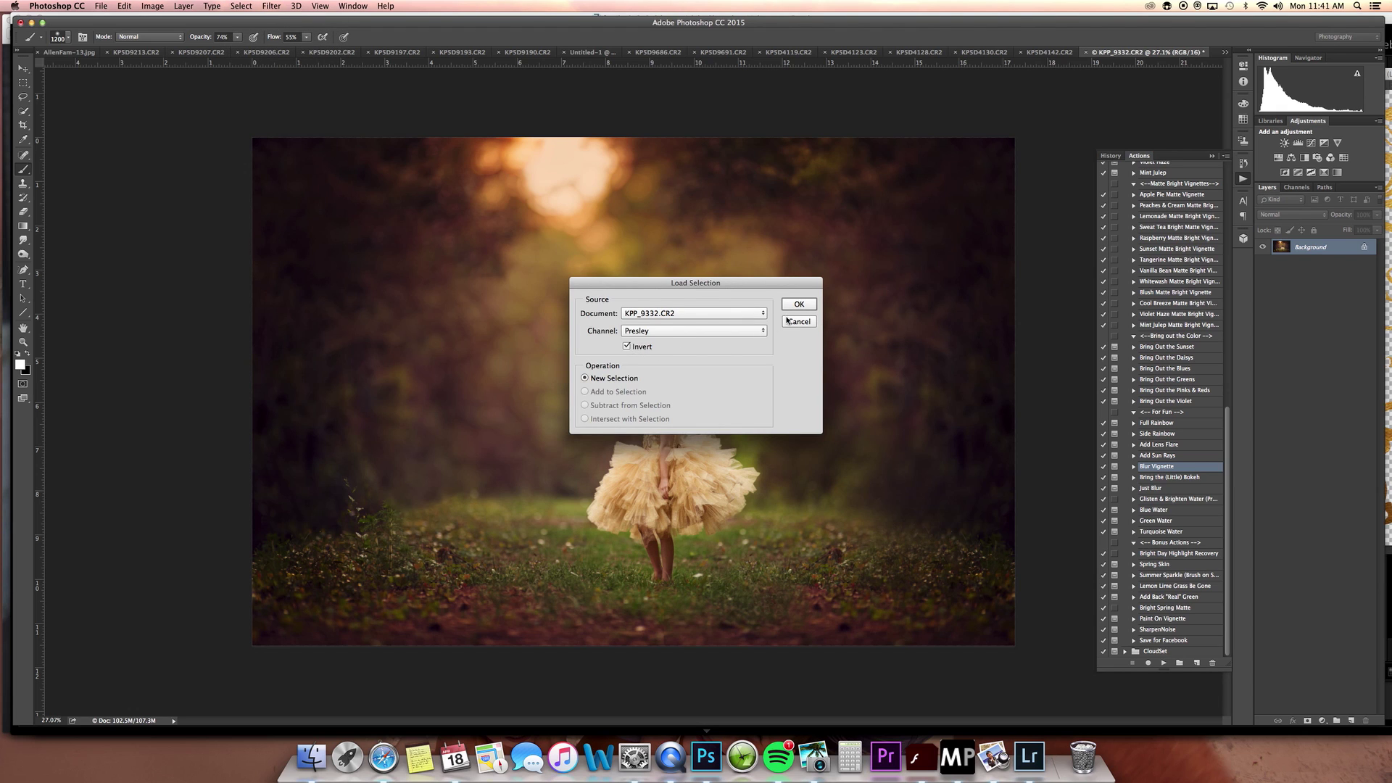
left_click(798, 305)
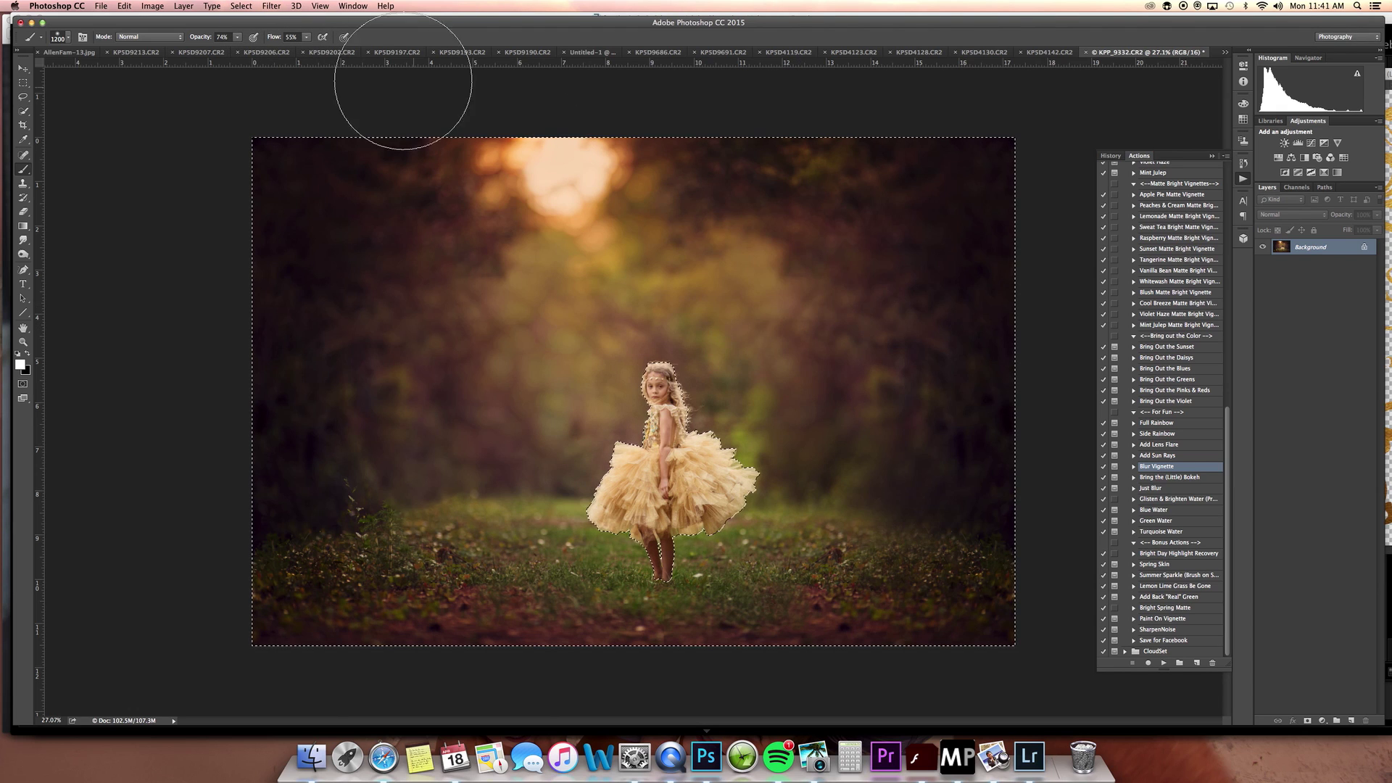
Apply a 15 px Tilt-Shift blur to the selected background, with the sharp zone spanning from the girl's head to her feet
left_click(272, 6)
mouse_move(298, 136)
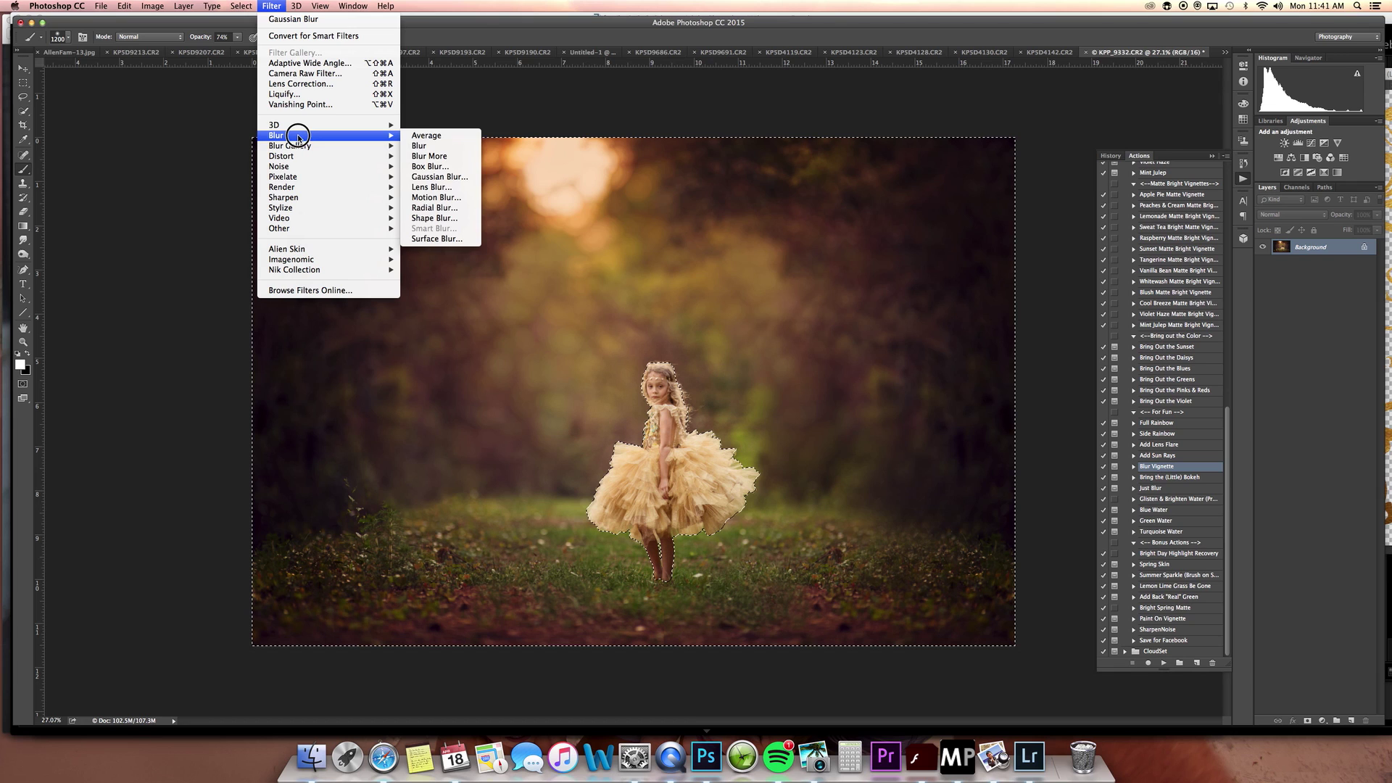
left_click(433, 167)
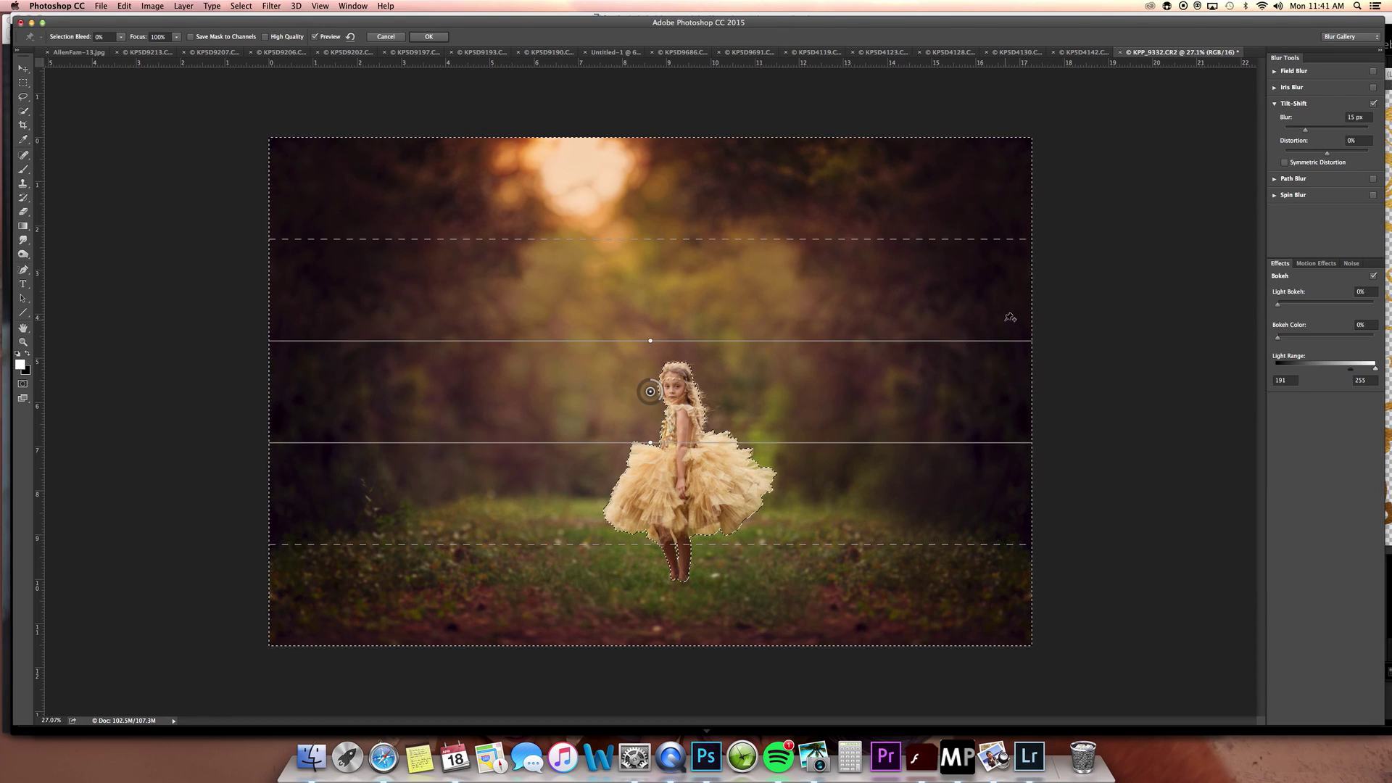
left_click_drag(805, 443, 802, 545)
left_click_drag(810, 370, 806, 435)
left_click_drag(769, 541, 769, 570)
left_click_drag(771, 392, 771, 371)
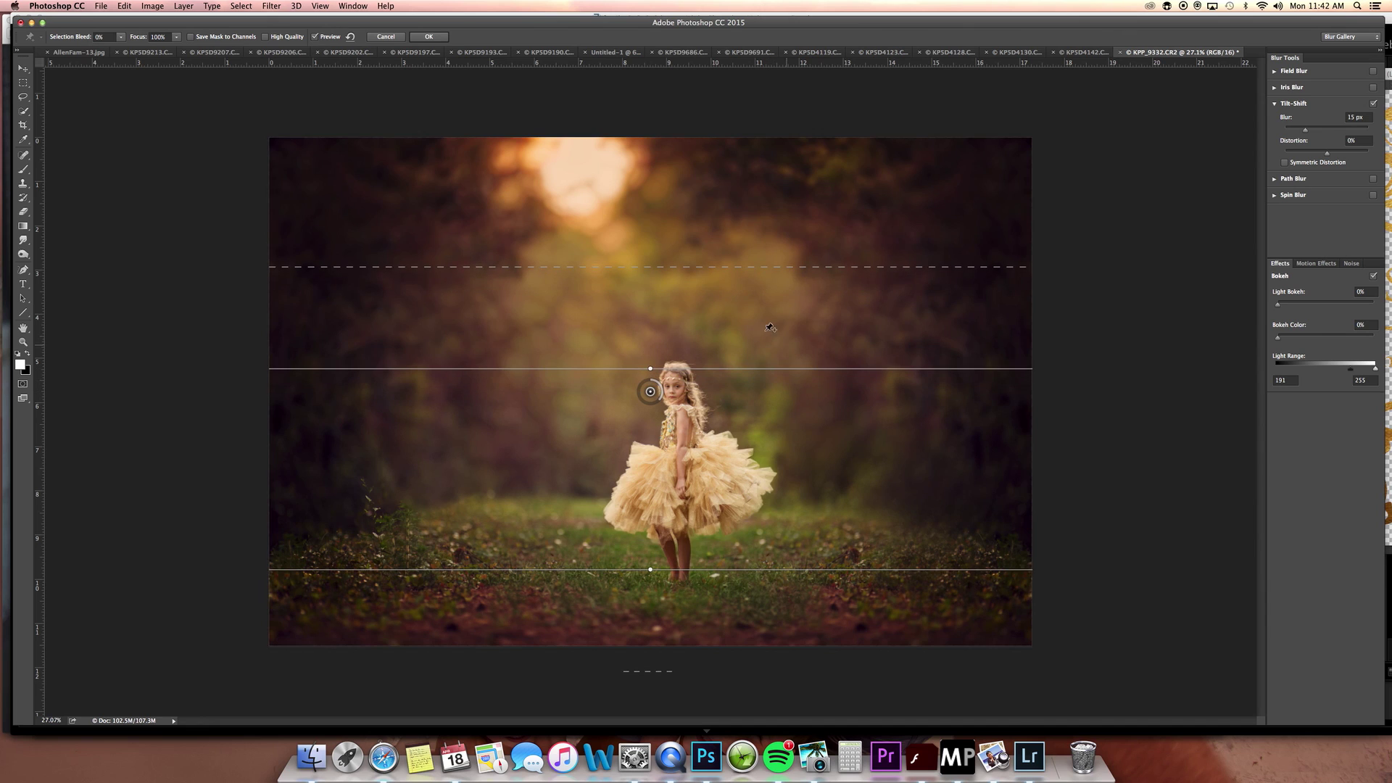
left_click(443, 37)
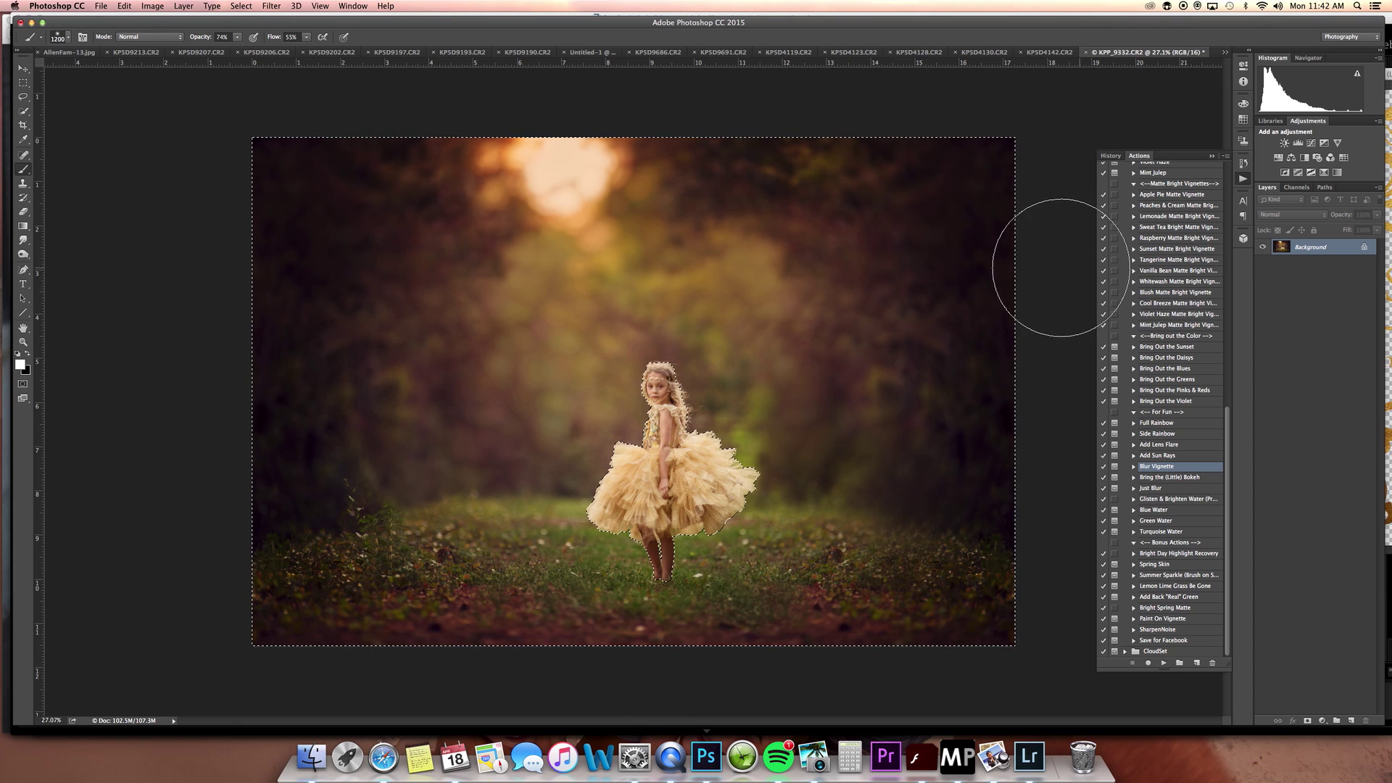
Step through the recent history states to compare the image with and without the blur, and clear the selection
left_click(125, 6)
left_click(132, 39)
left_click(125, 6)
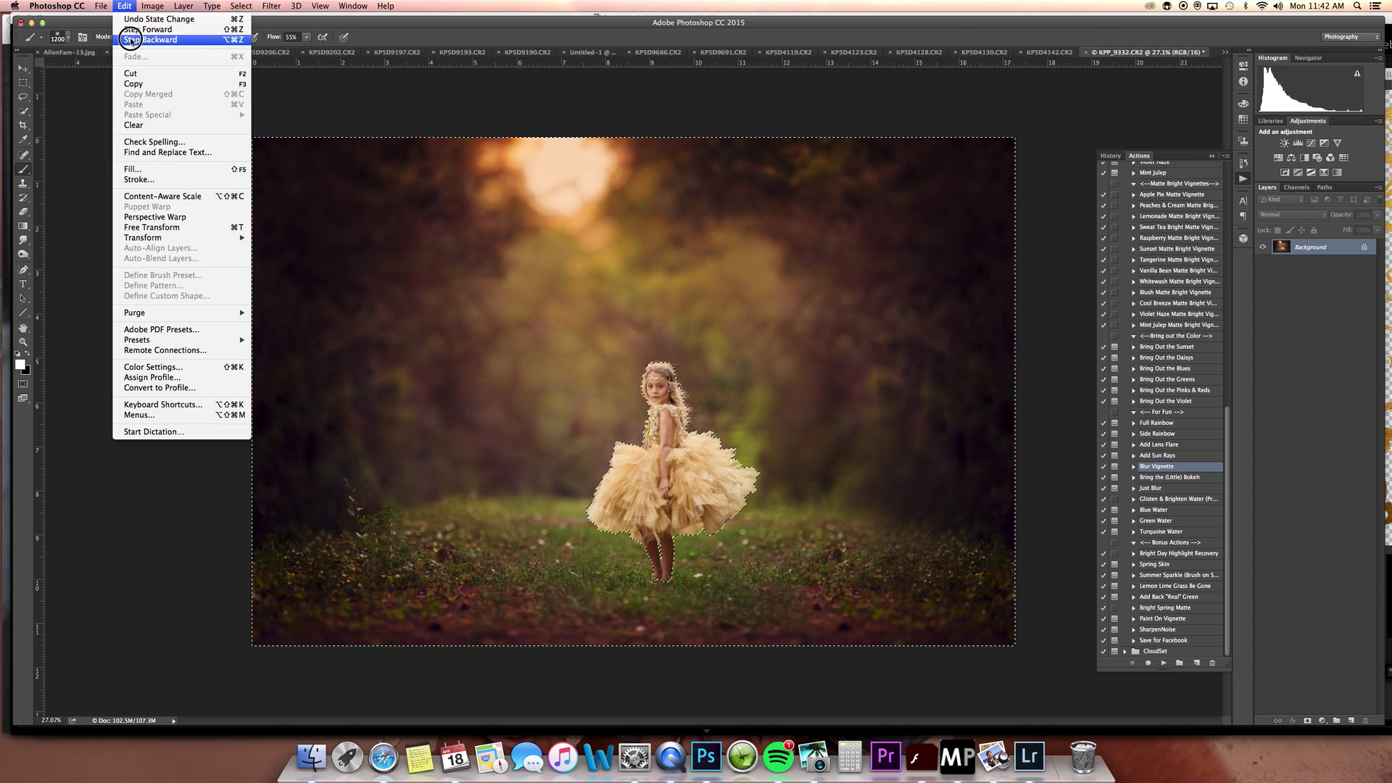
left_click(134, 39)
left_click(126, 5)
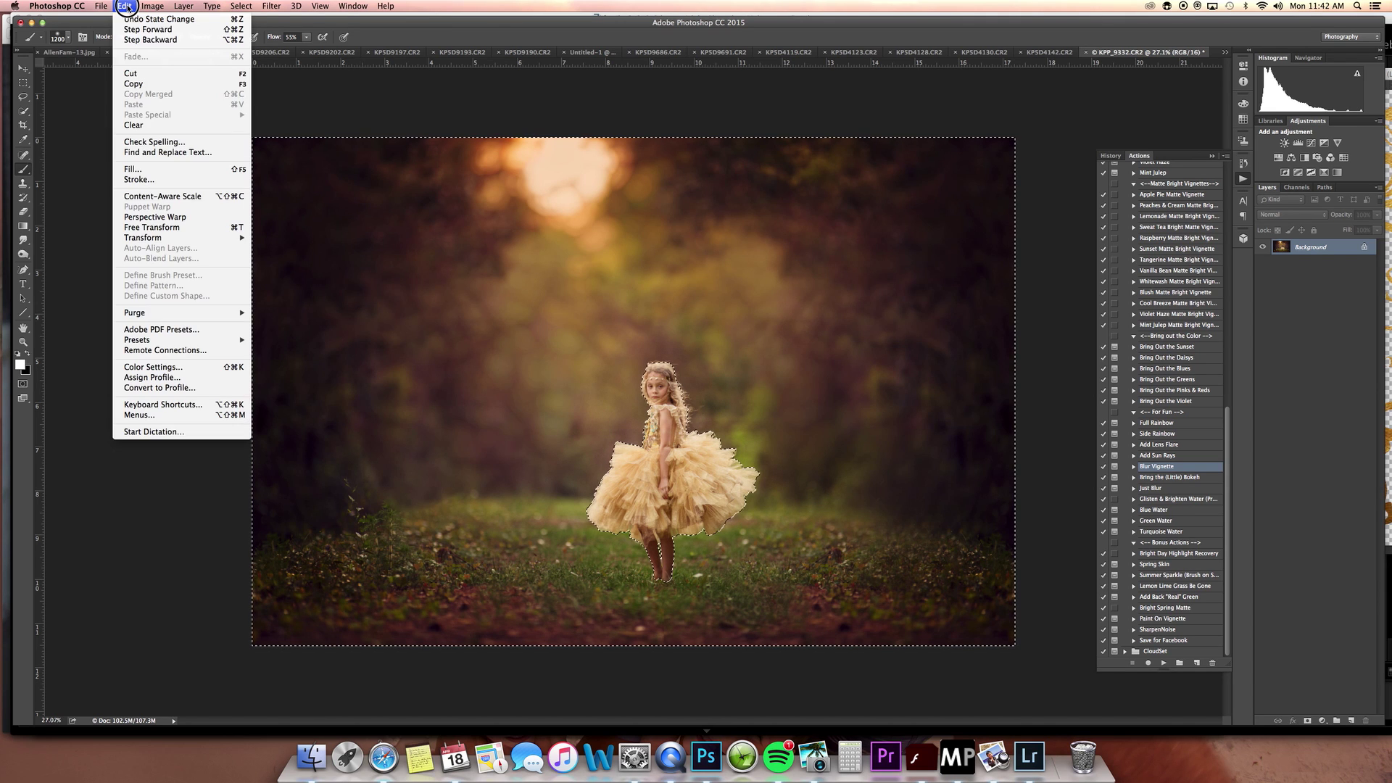
left_click(136, 39)
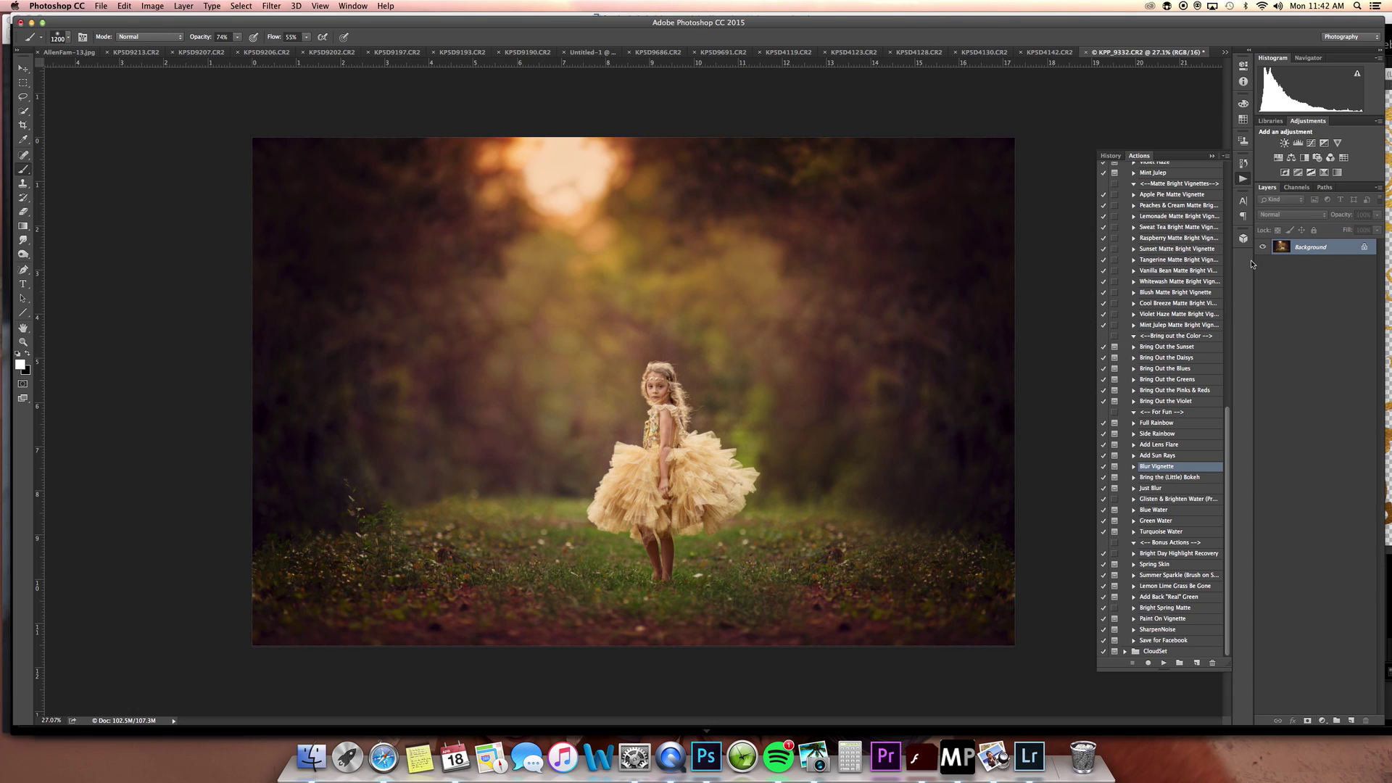
Add a Color Balance and a Selective Color adjustment layer, and fine-tune one color range in the Selective Color layer
left_click(1293, 158)
key("Tab")
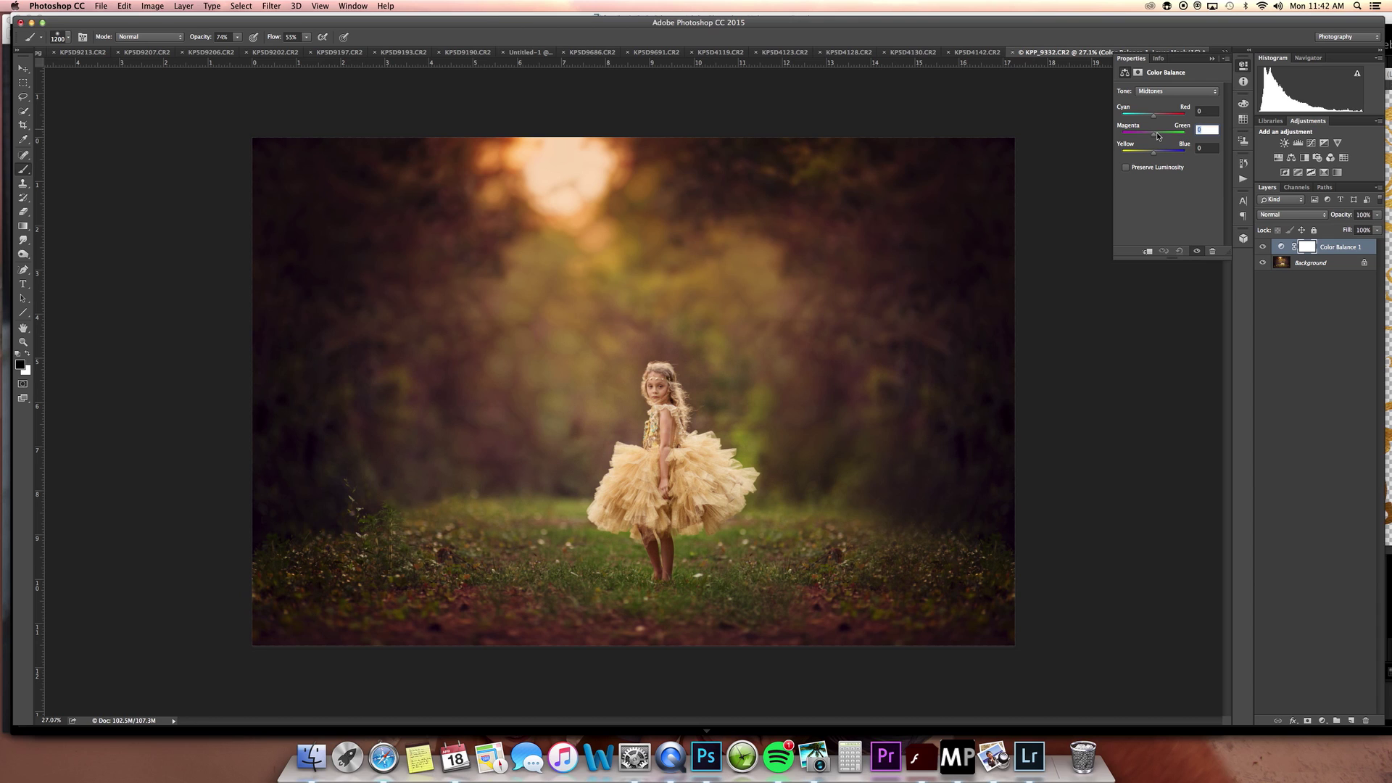
left_click(1324, 172)
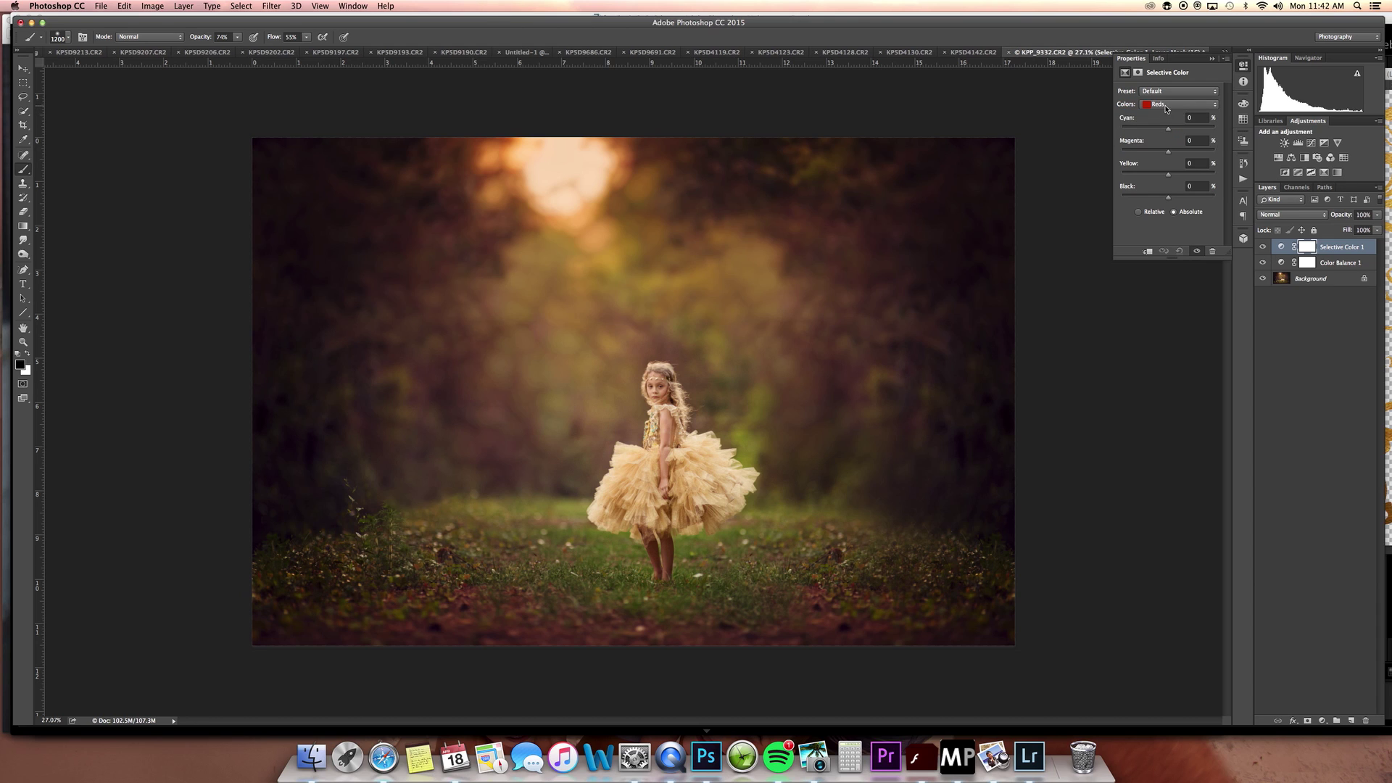
left_click(1166, 106)
left_click(1165, 117)
left_click_drag(1170, 176, 1169, 198)
Adjust the midtones of the Color Balance layer and flatten the image
left_click(1333, 266)
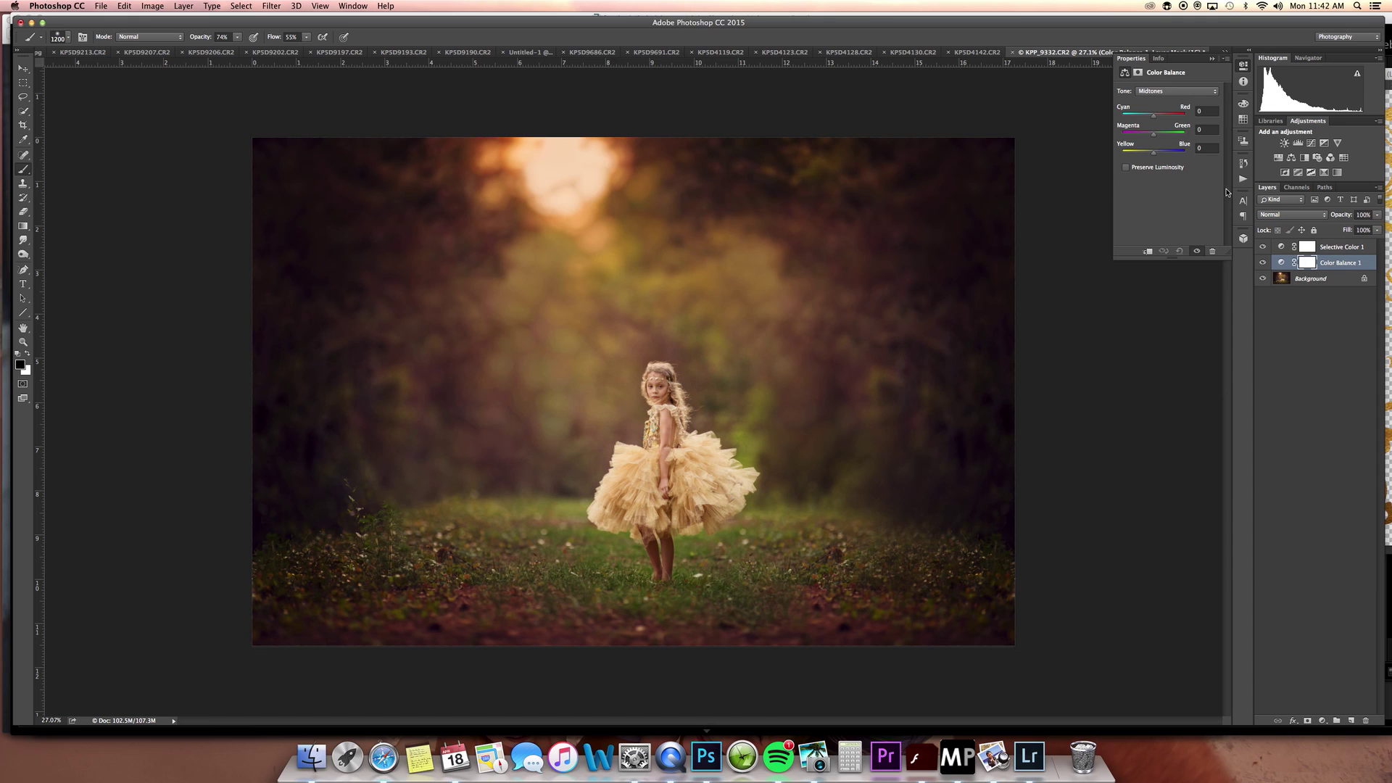
left_click(1208, 129)
key("Return")
left_click(1172, 125)
key("super+shift+e")
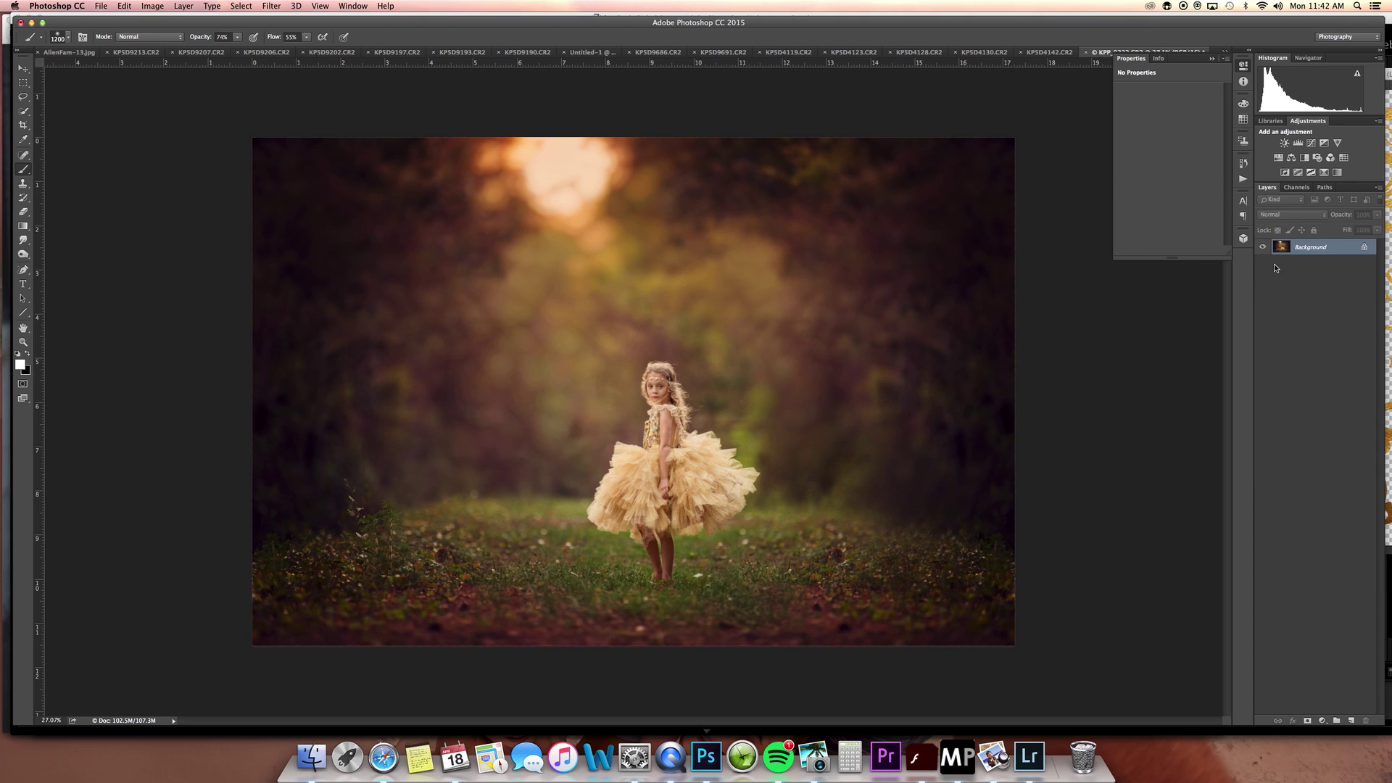
Compare the edited image with the original opening snapshot in the history, and return to the final flattened state
left_click(1242, 165)
key("alt+F9")
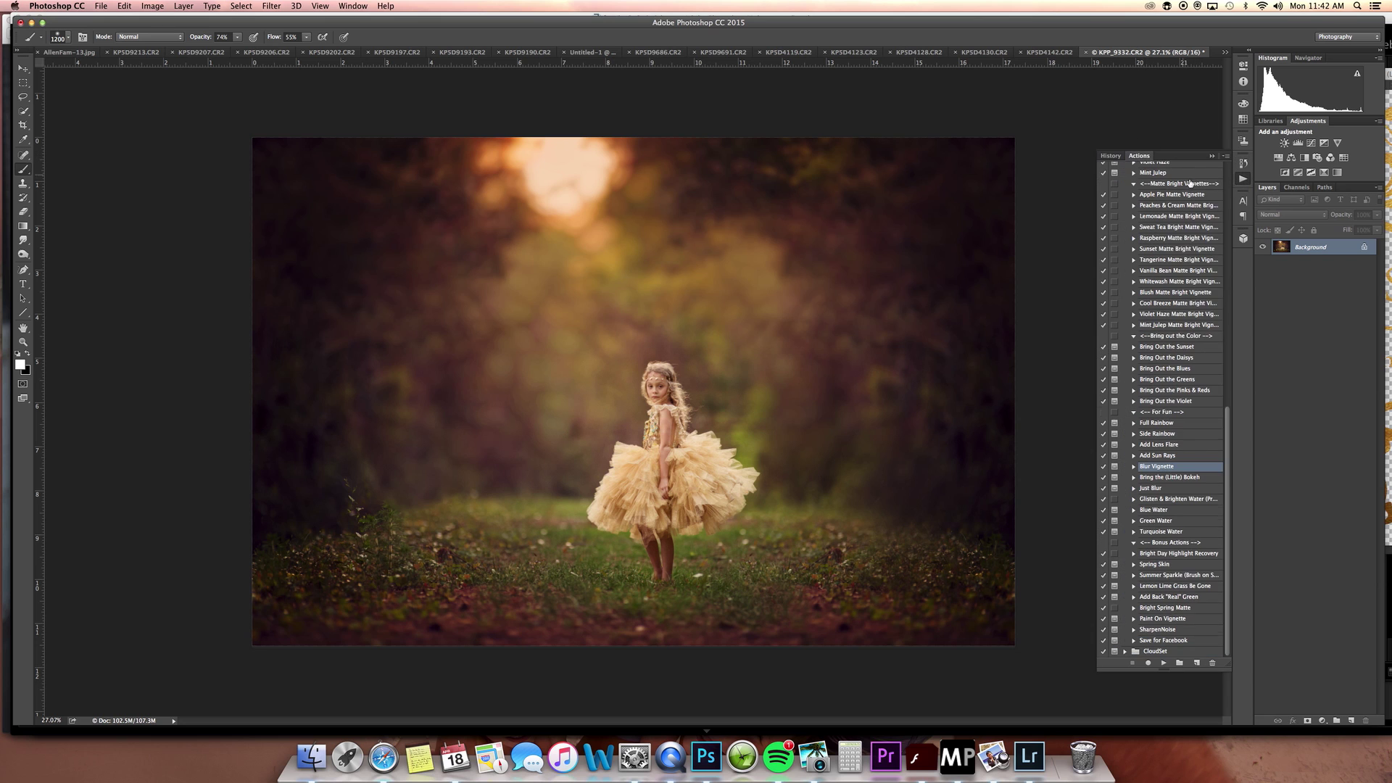
key("alt+F9")
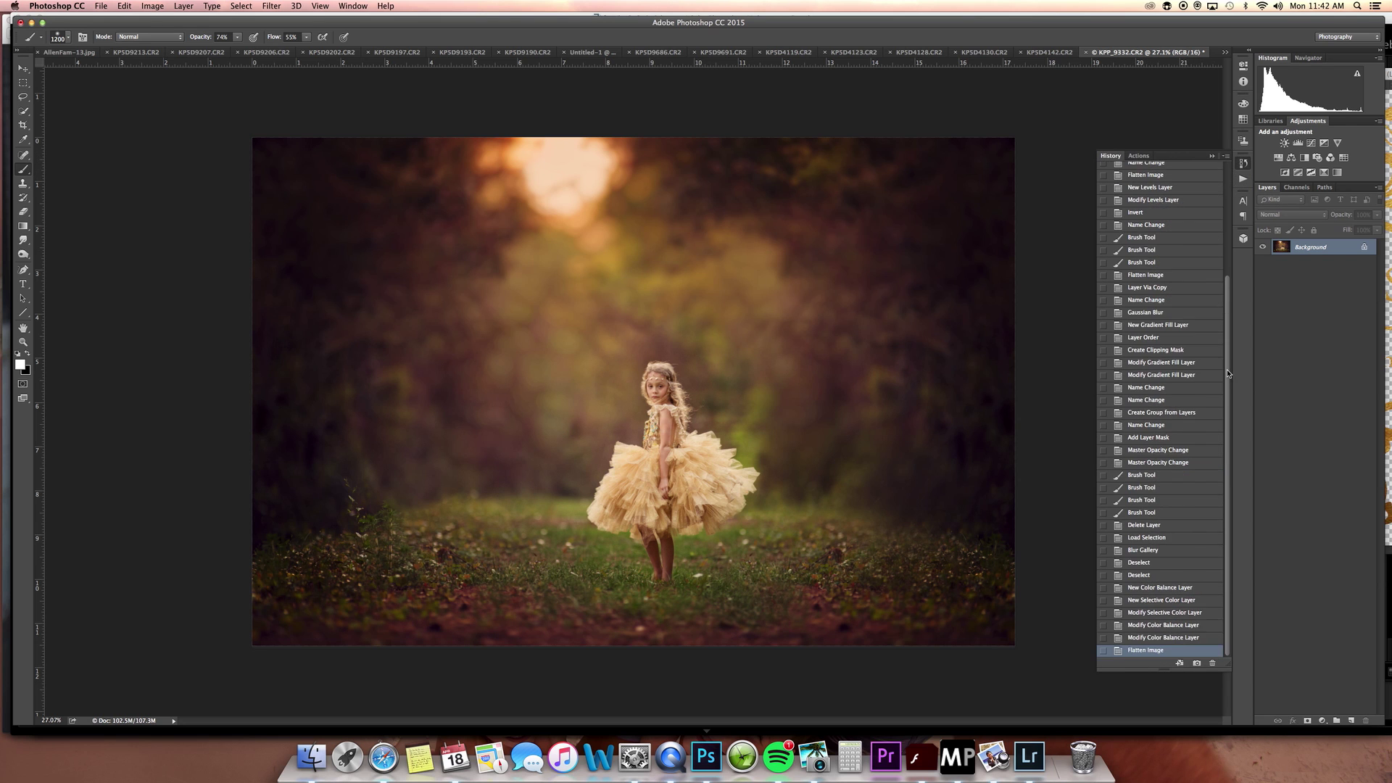
scroll(1227, 372, "up", 5)
left_click(1169, 170)
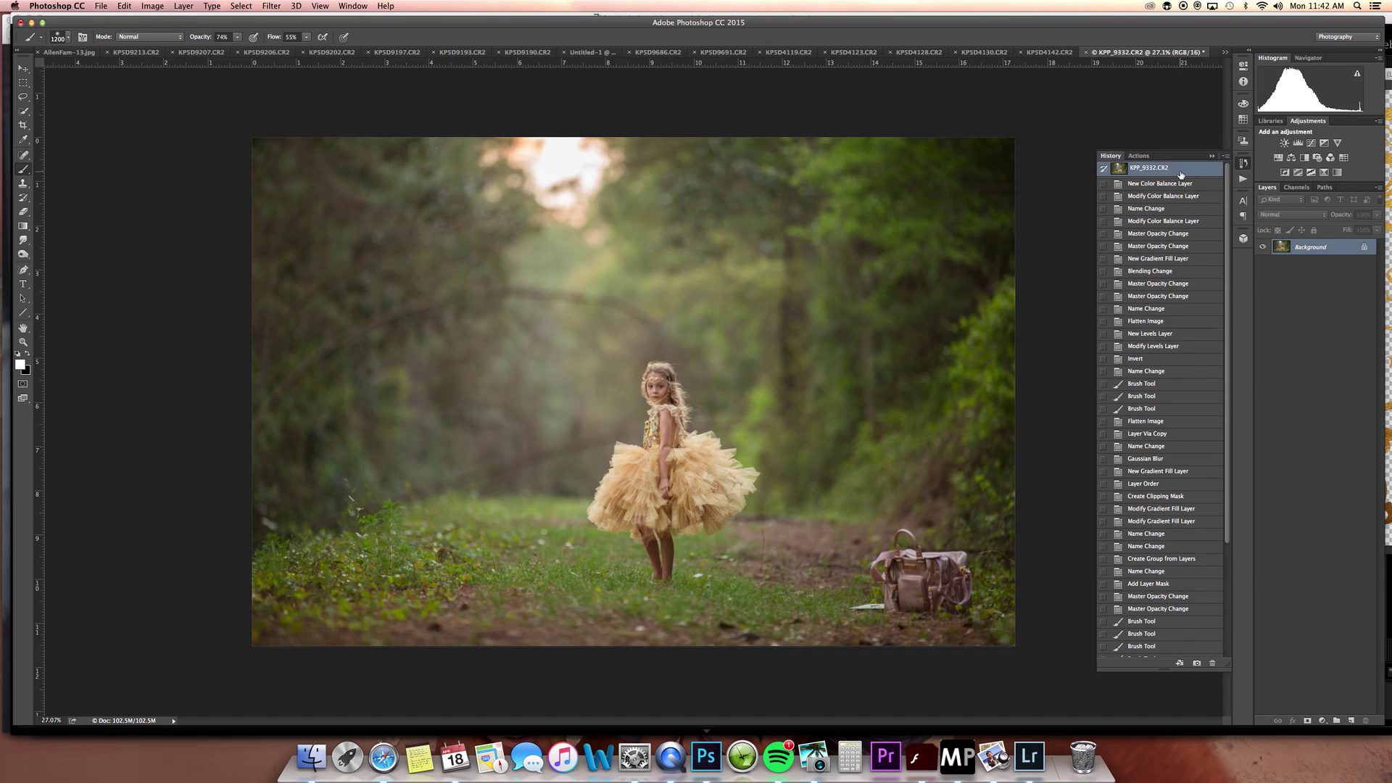
key("super+z")
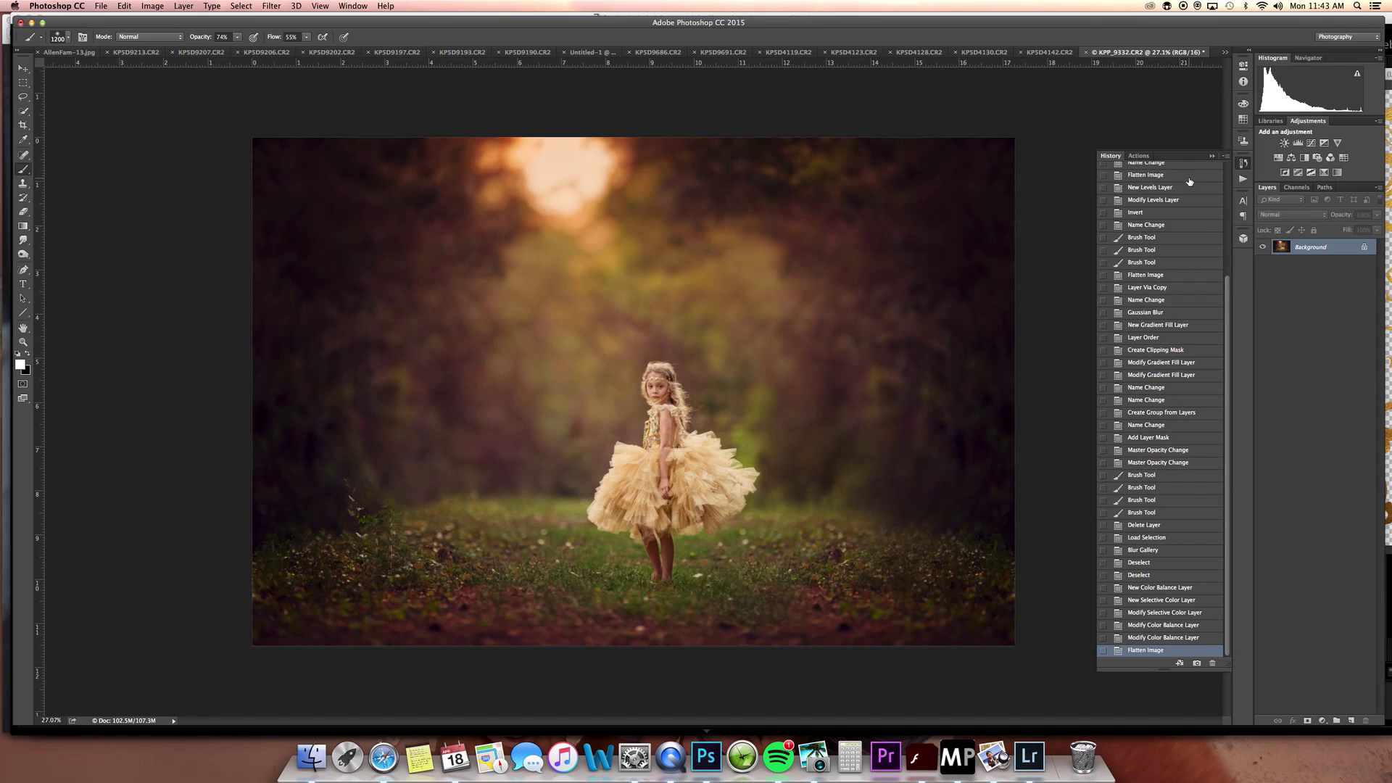
Run the SharpenNoise action on the flattened image and inspect its effect on the girl up close
left_click(1143, 156)
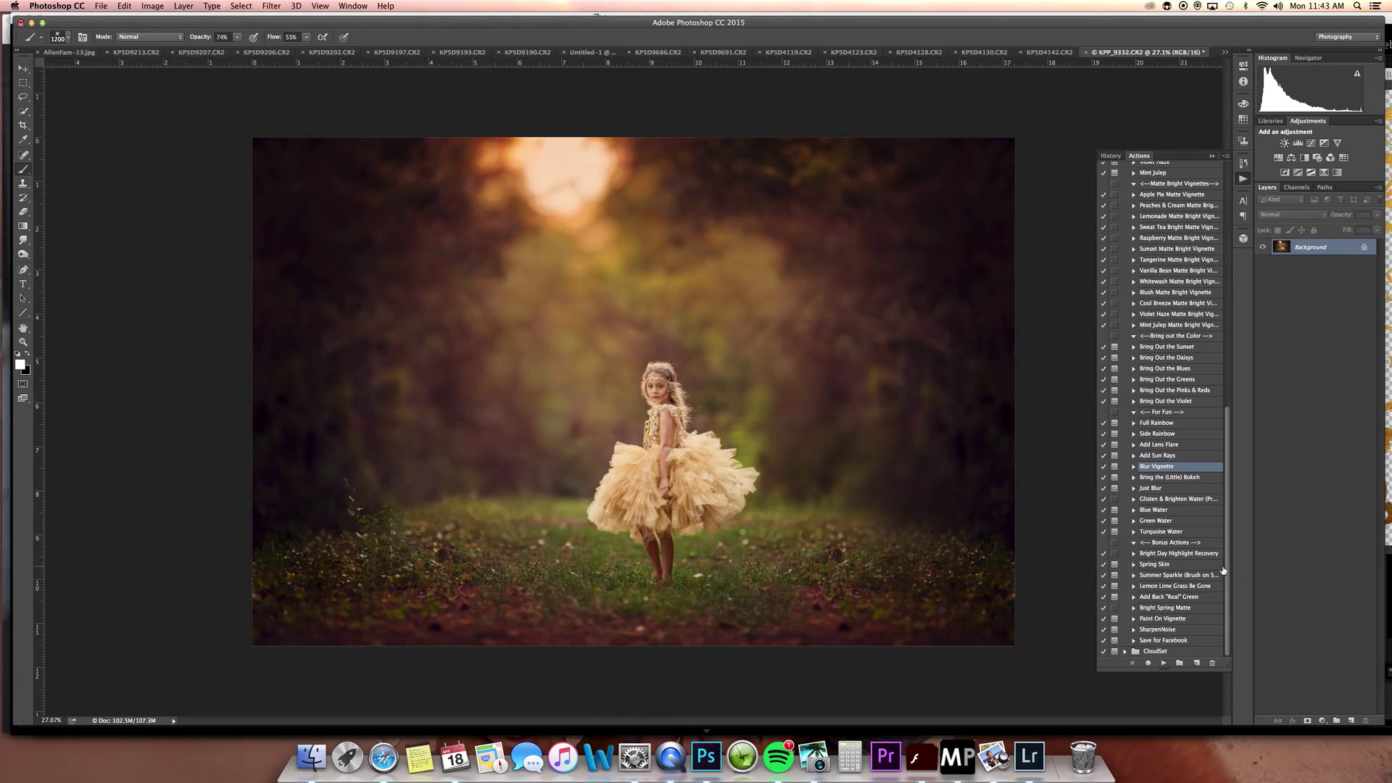
left_click(1182, 630)
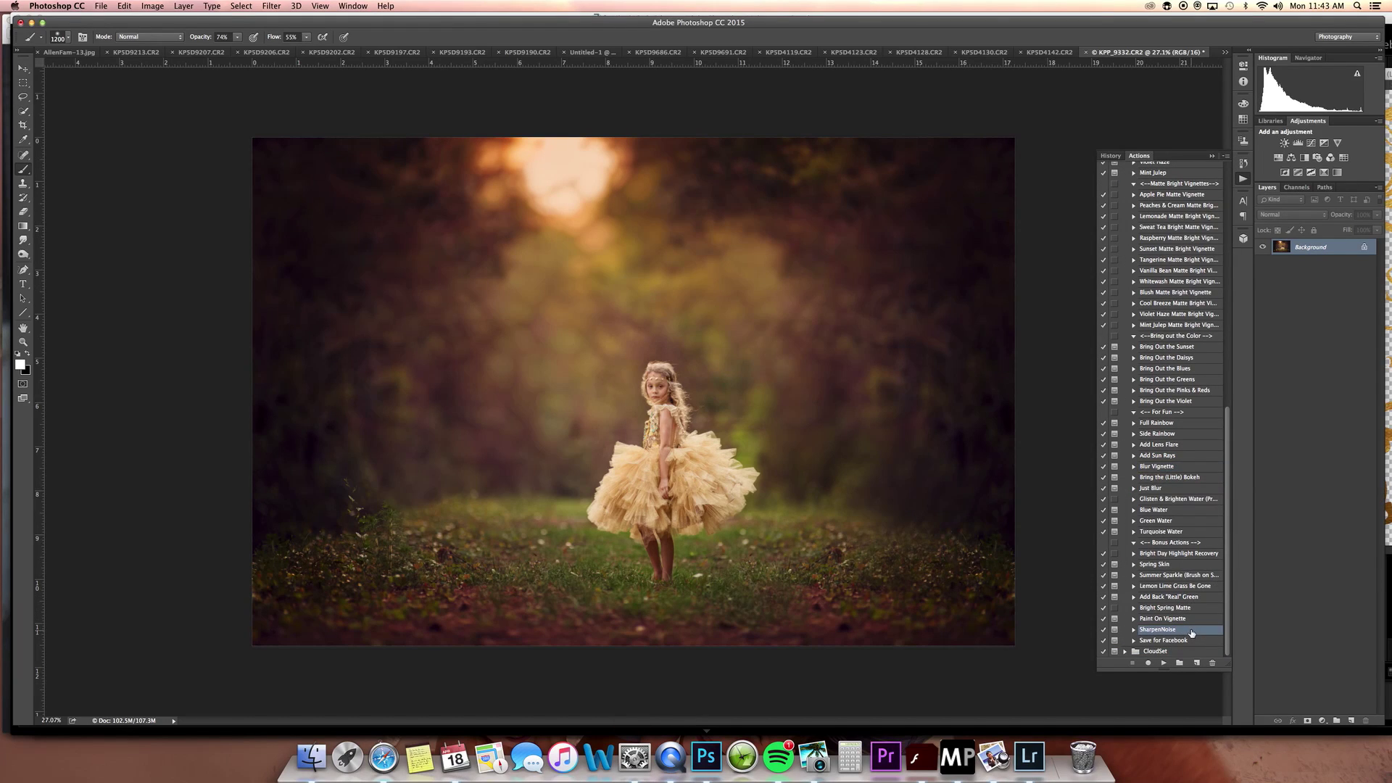
left_click(1164, 662)
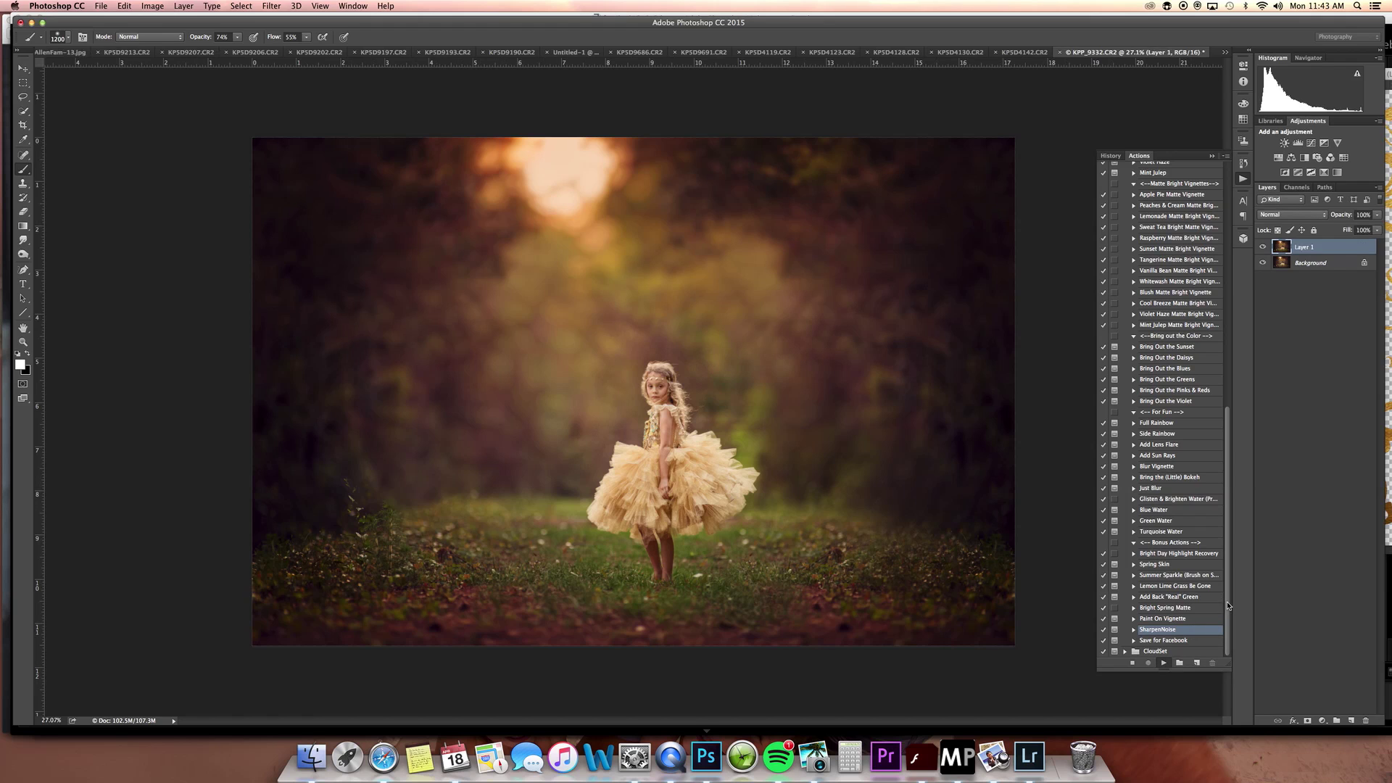
left_click(777, 271)
key("z")
mouse_move(667, 380)
left_mouse_down()
mouse_move(709, 351)
mouse_move(720, 363)
left_mouse_up()
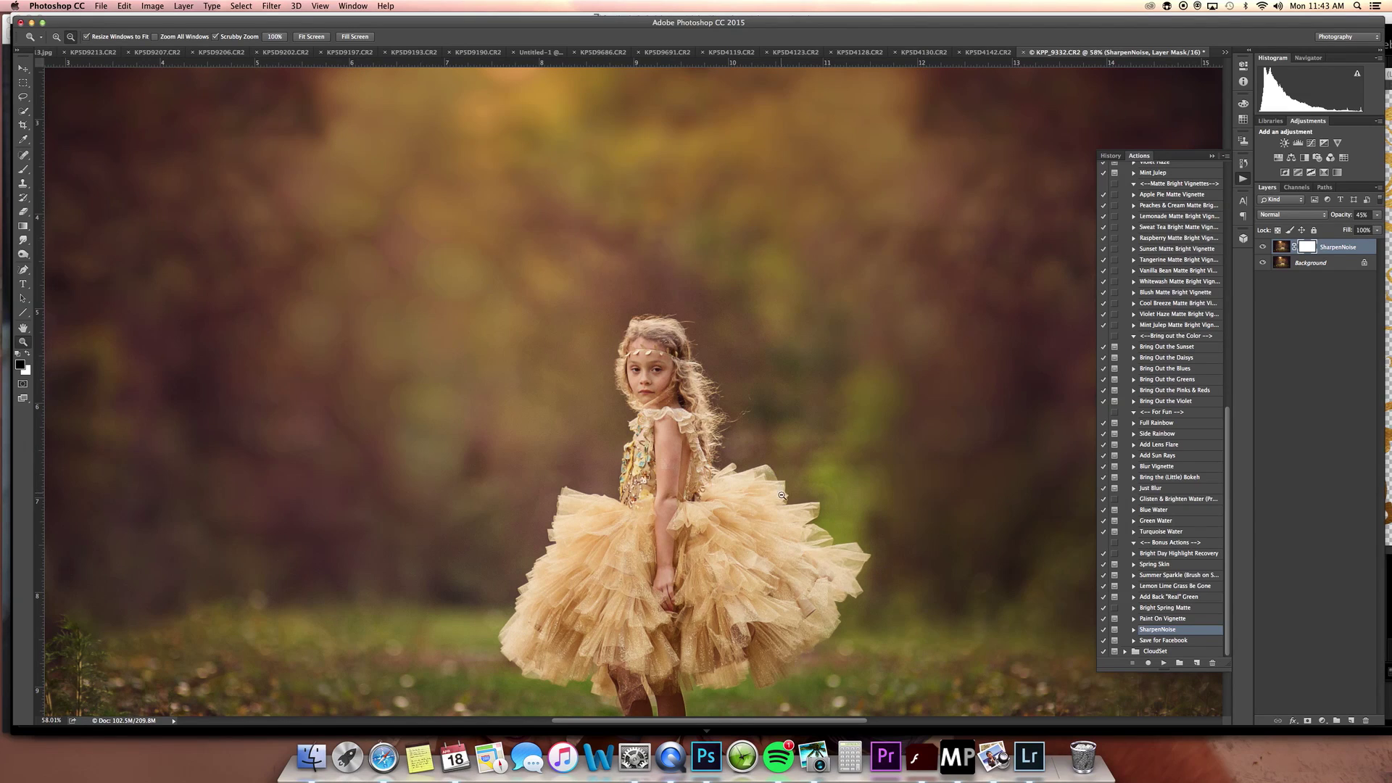
Merge the SharpenNoise layer into the background and patch small distractions around the girl's hair
key("super+e")
key("j")
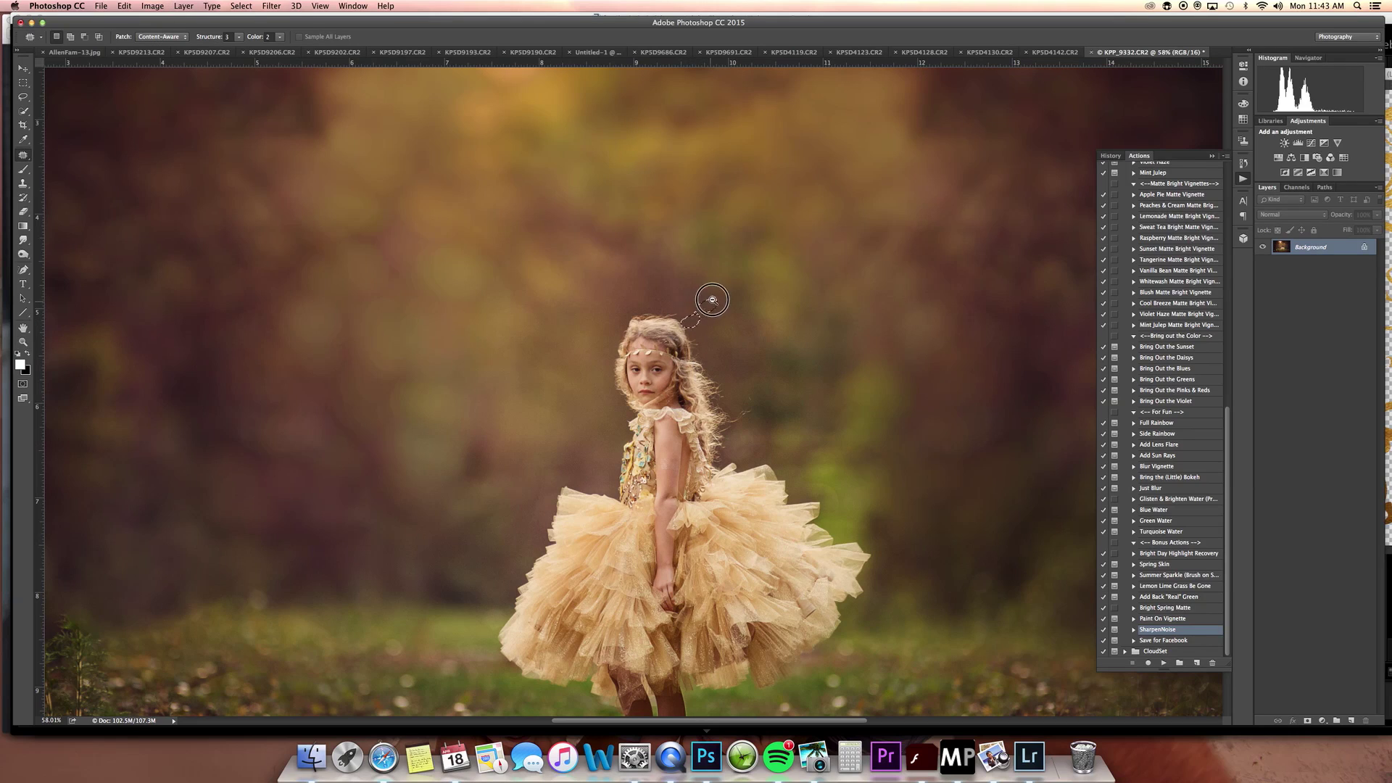
key("super+d")
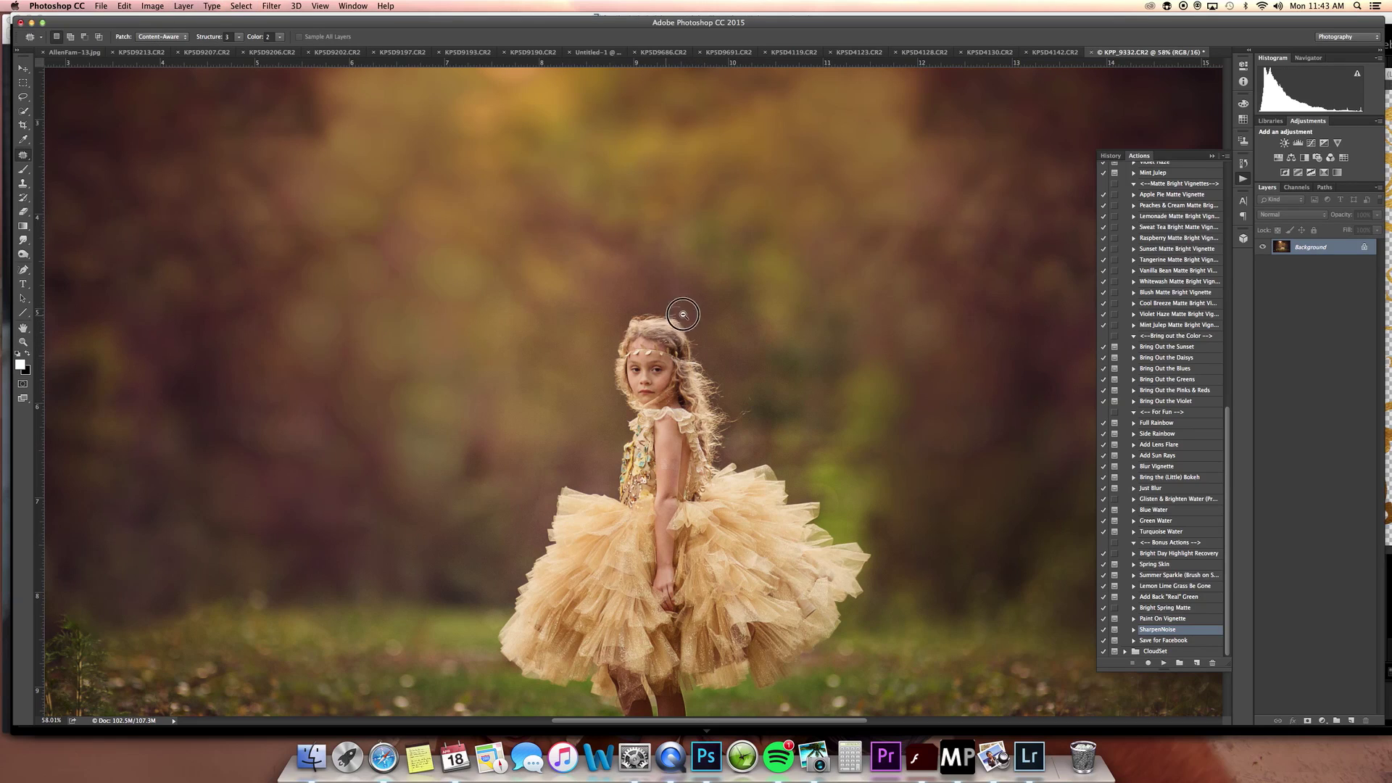
left_click_drag(666, 293, 701, 333)
key("super+d")
mouse_move(740, 403)
left_mouse_down()
mouse_move(743, 414)
mouse_move(763, 384)
mouse_move(725, 444)
mouse_move(741, 410)
mouse_move(769, 417)
left_mouse_up()
key("super+d")
key("super+d")
key("super+d")
key("z")
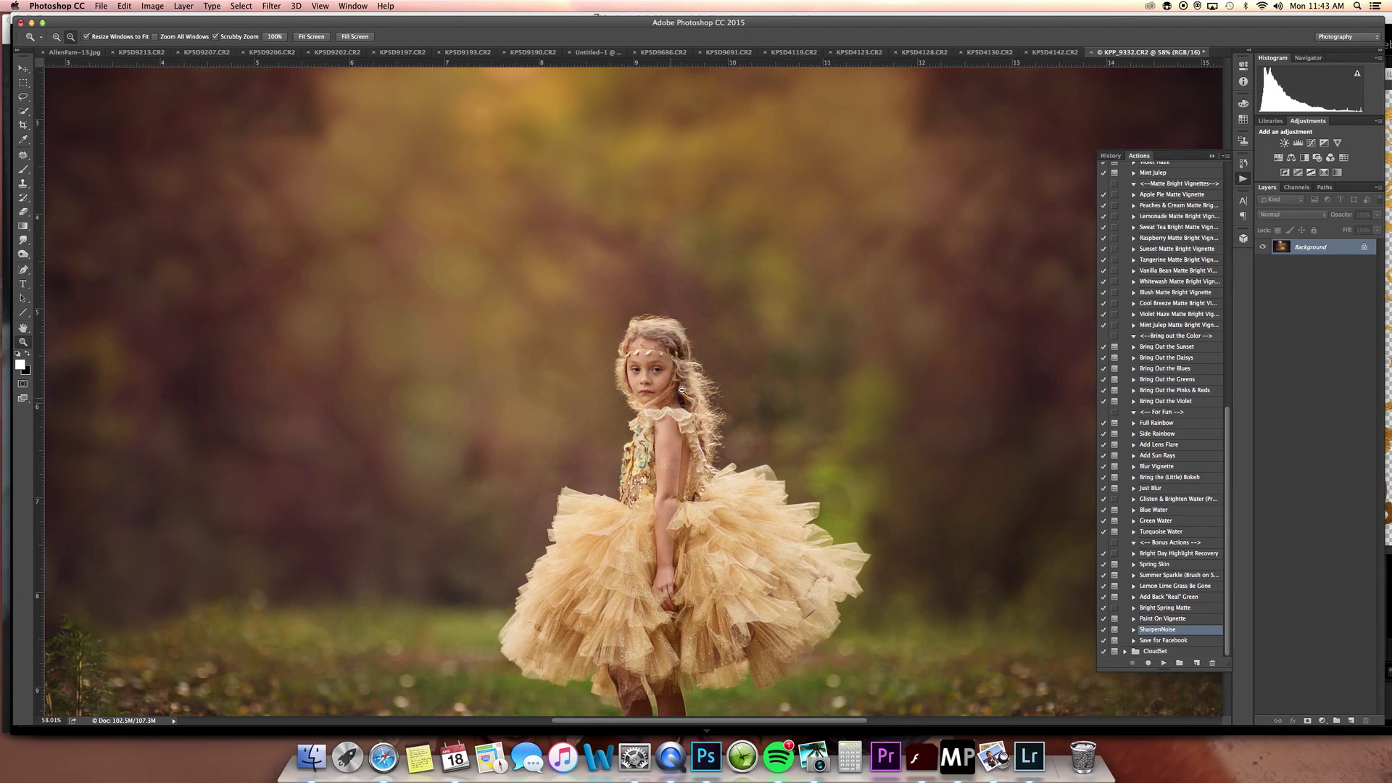
Try the Apple Pie Matte Vignette action on the whole image, compare it with the original, and delete its layer
left_click_drag(764, 458, 855, 412)
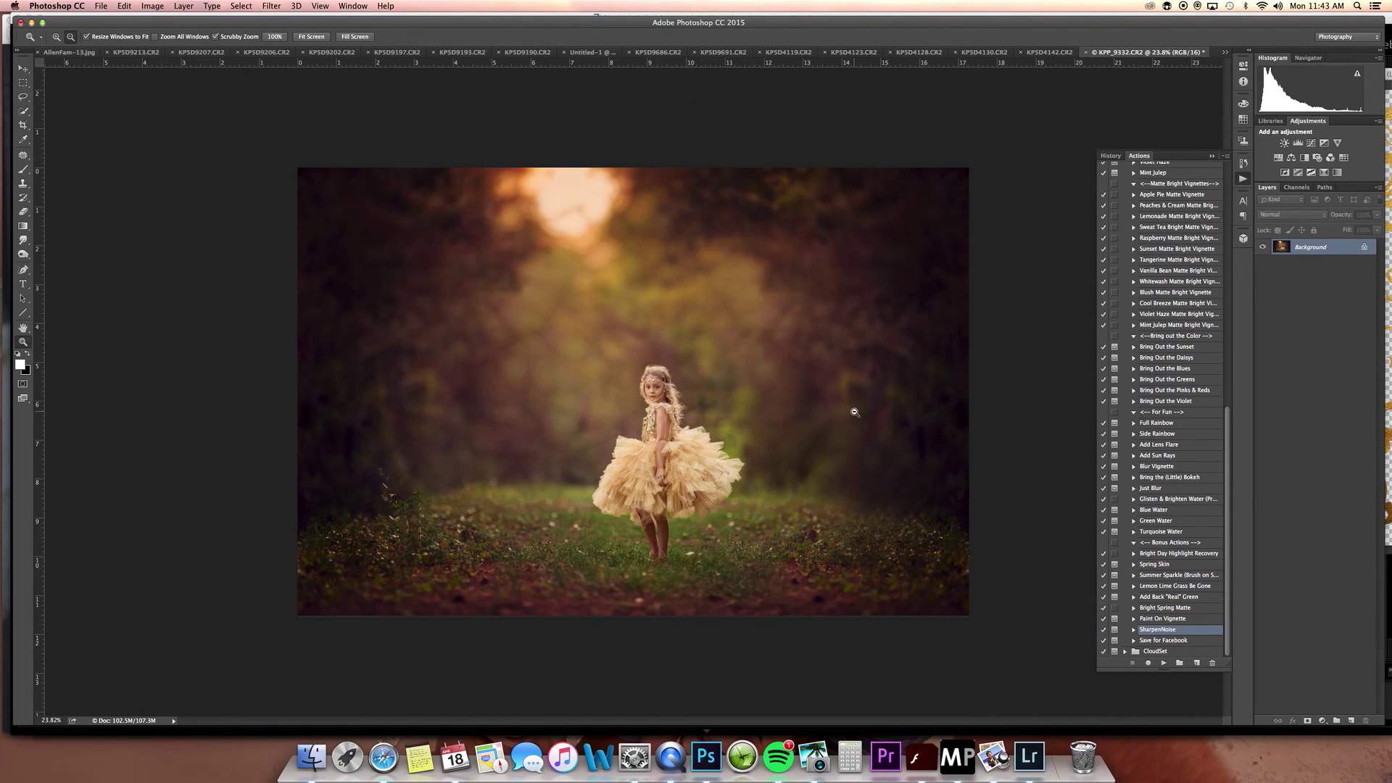
left_click(1183, 195)
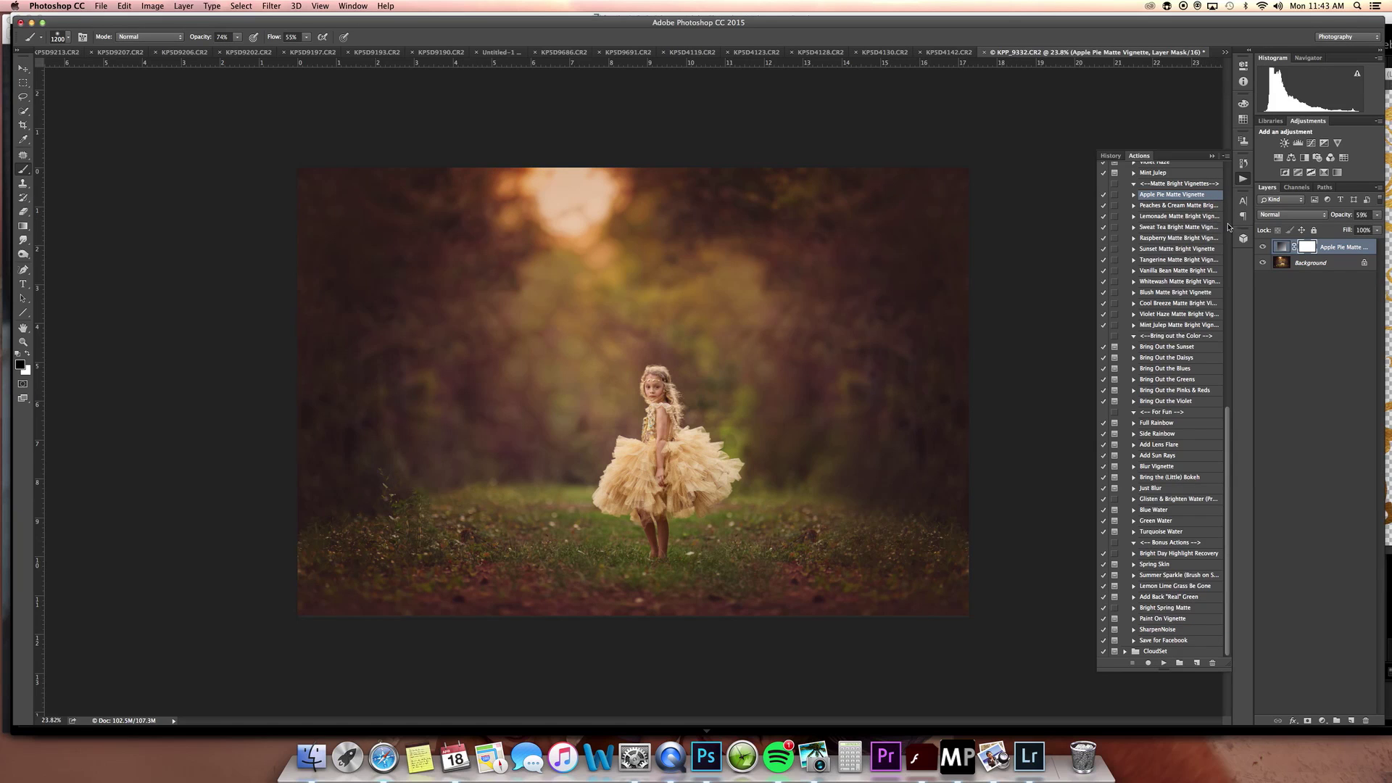
left_click(1263, 246)
left_click(1263, 246)
key("Delete")
Try the Tangerine Matte Bright Vignette action at 34% layer opacity and delete its layer
left_click(1179, 260)
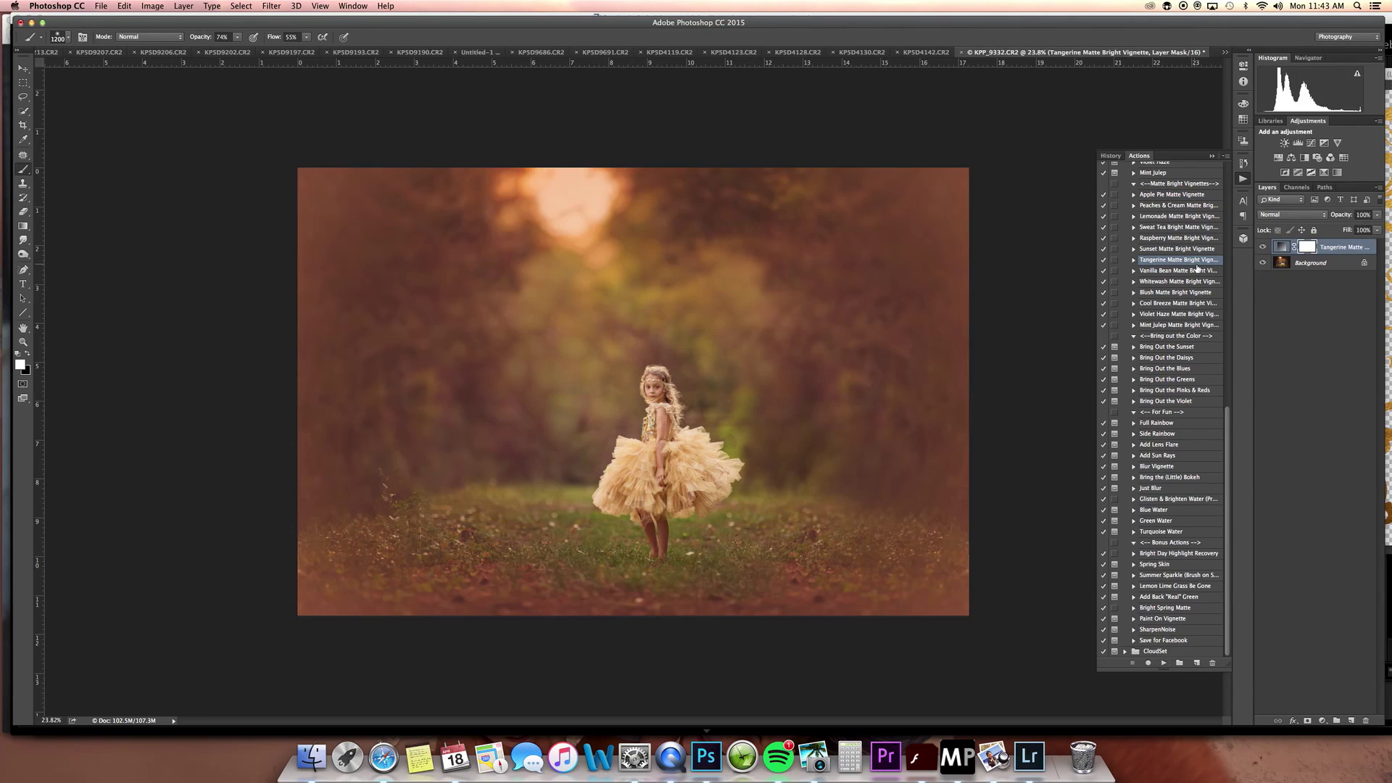
left_click_drag(1342, 214, 1317, 215)
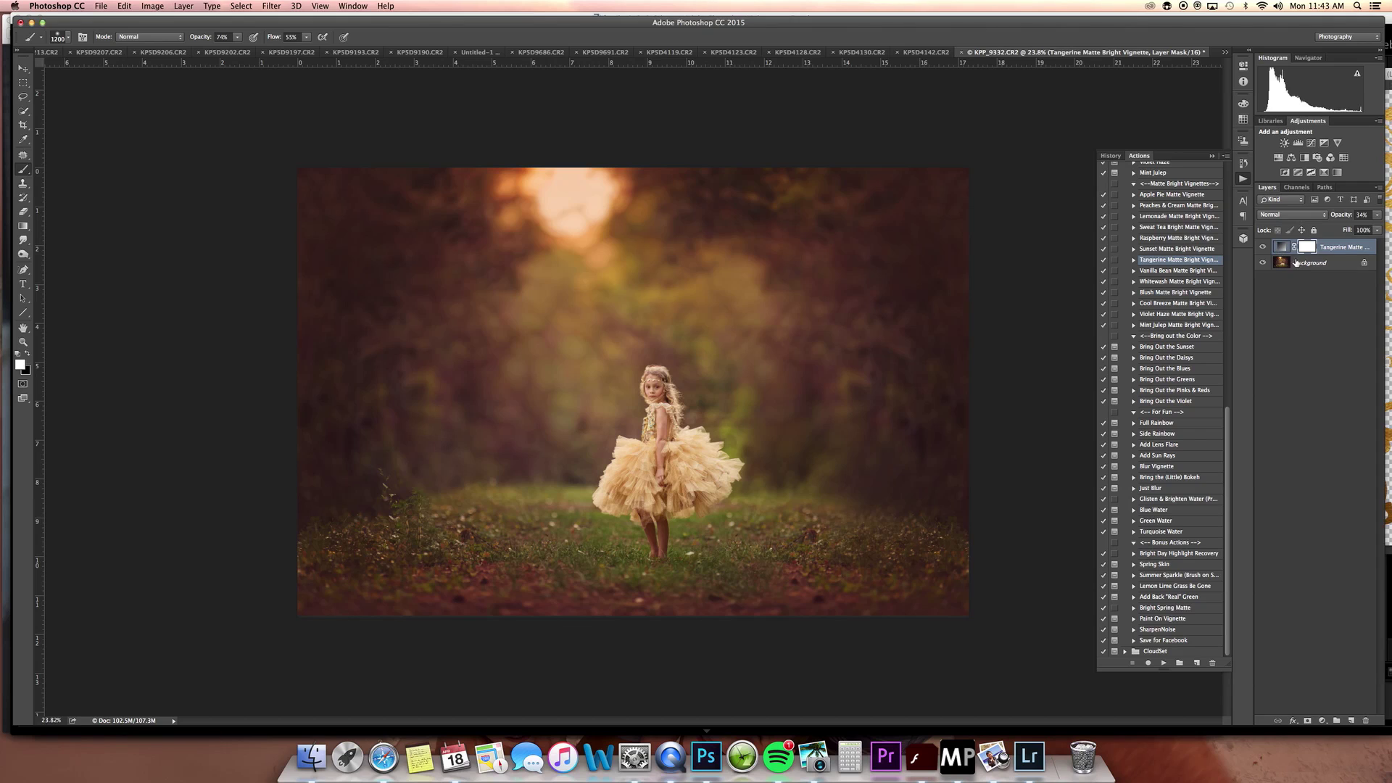
key("BackSpace")
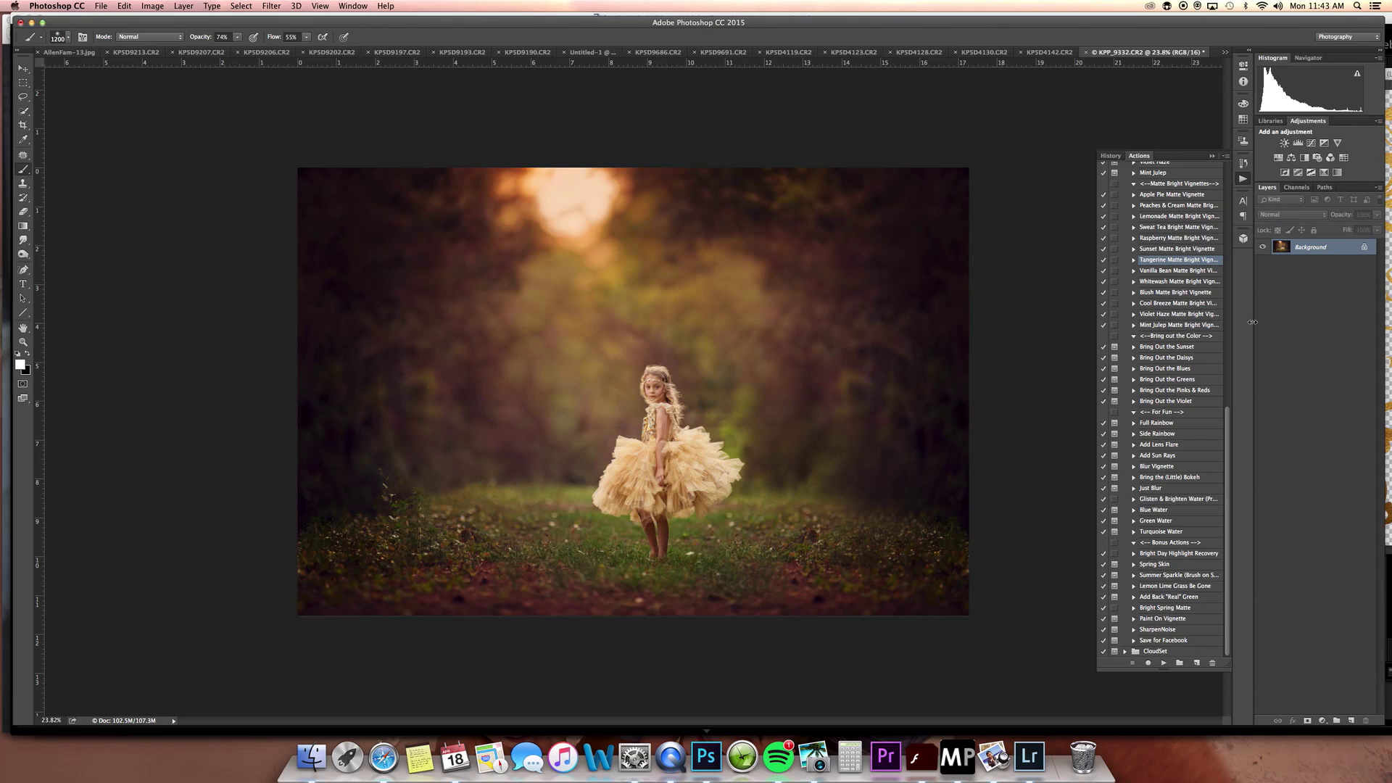
Run the Brighten/Deepen action from The Kansas Collection
left_click_drag(1229, 425, 1229, 392)
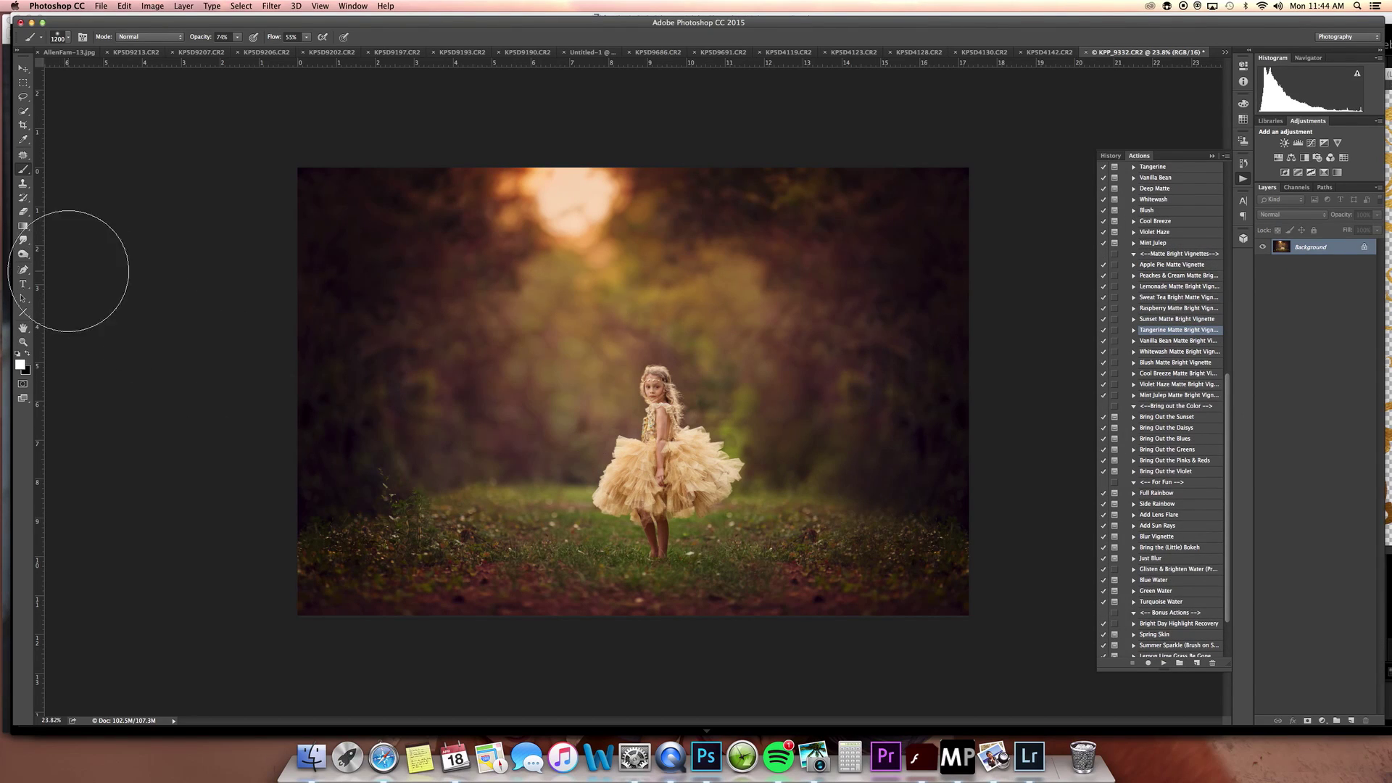
left_click_drag(1228, 385, 1227, 178)
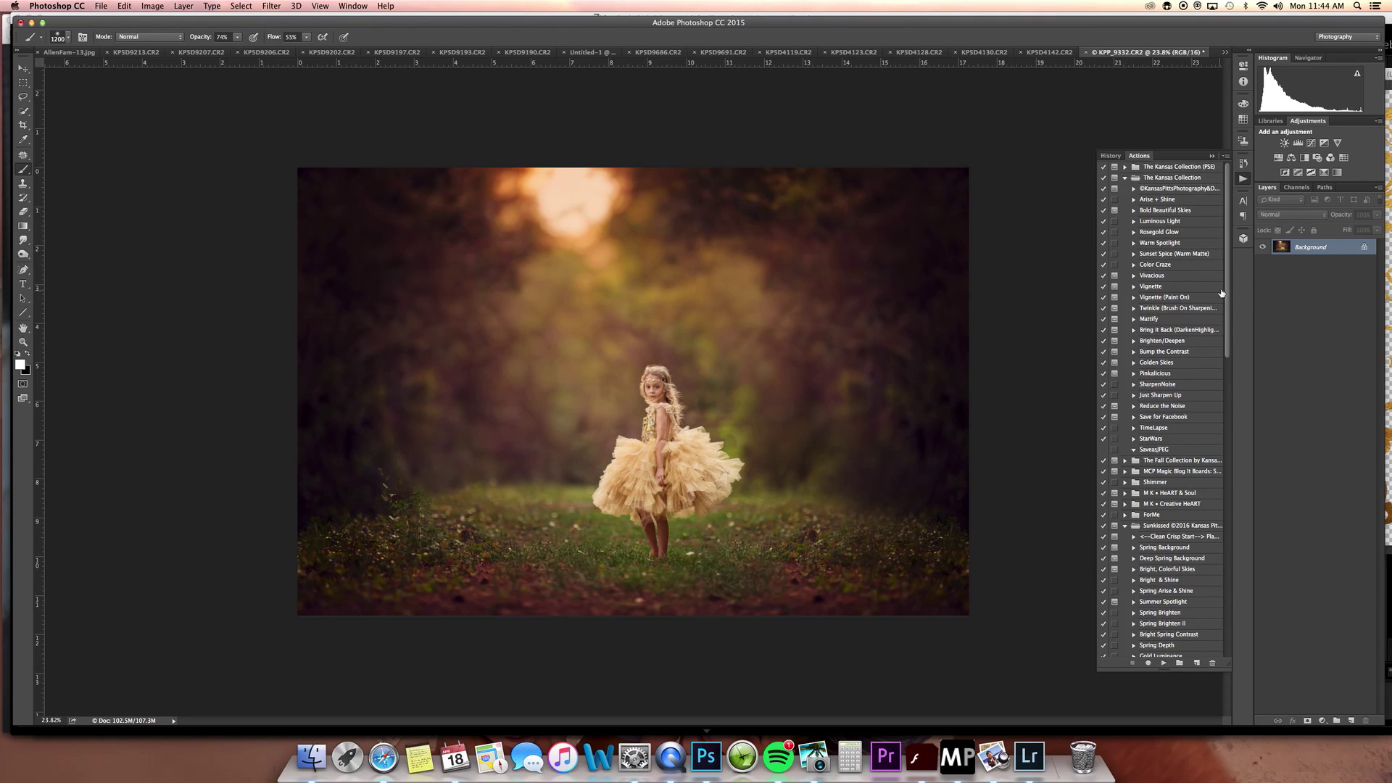
left_click(1184, 343)
left_click(1164, 663)
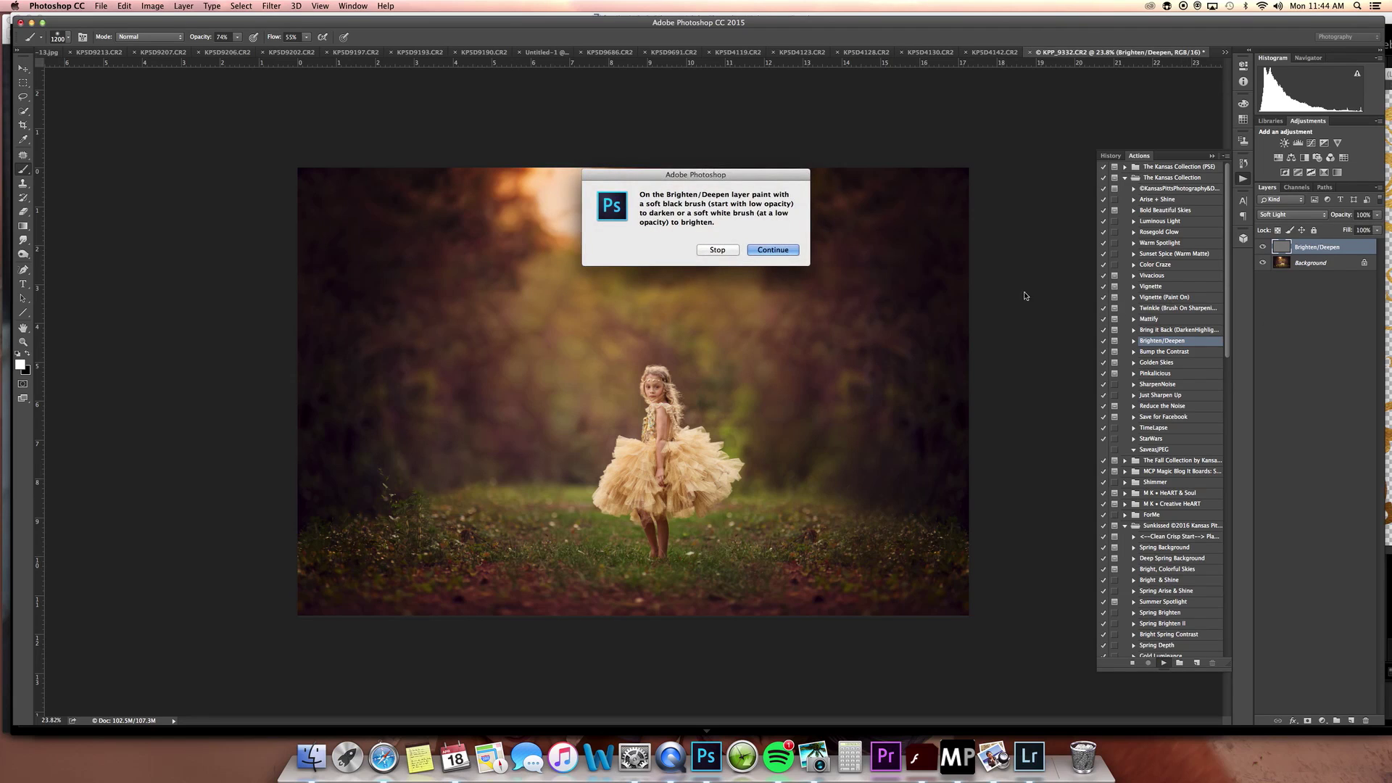
left_click(776, 248)
left_click_drag(1228, 302, 1228, 604)
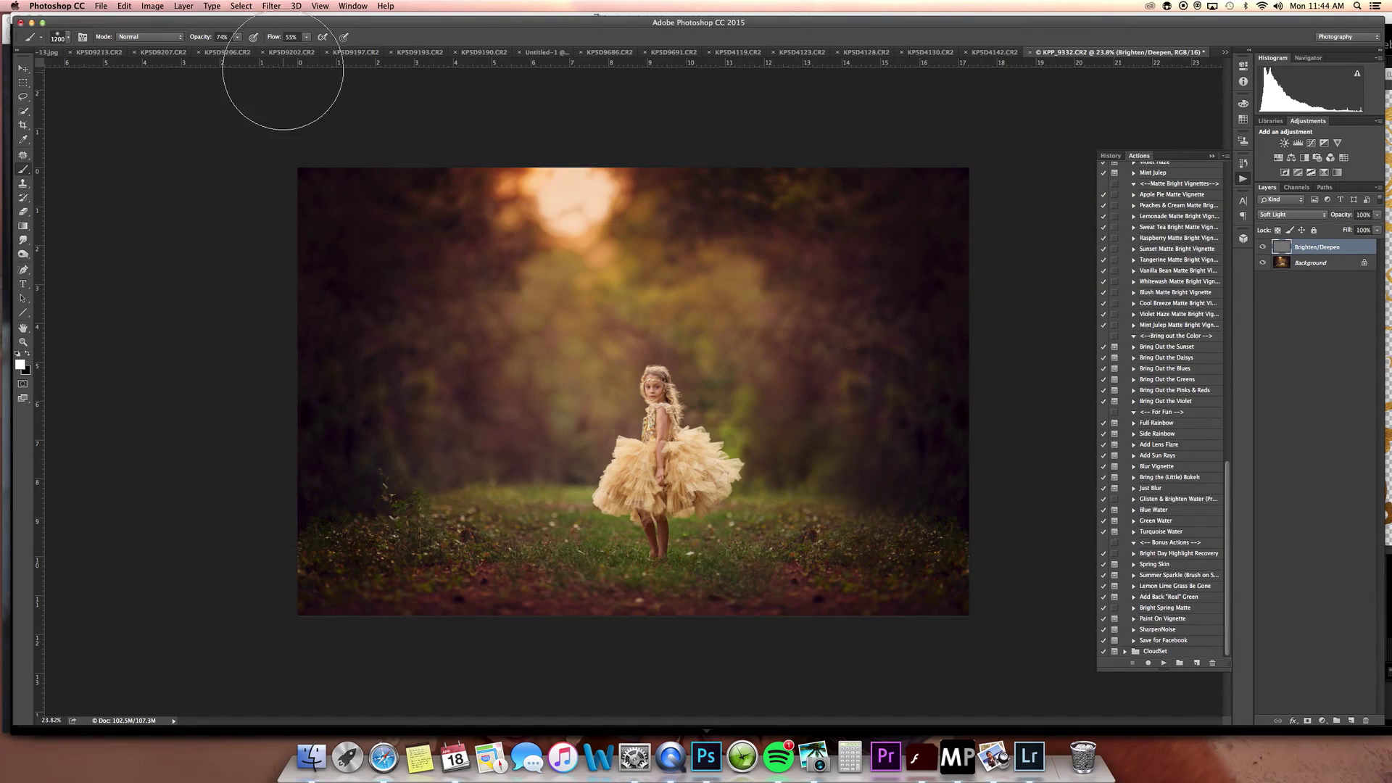
On the Brighten/Deepen layer, brush at 31% opacity with white around the background behind the girl and with black over the foreground
left_click_drag(237, 36, 216, 45)
mouse_move(562, 419)
left_mouse_down()
mouse_move(754, 504)
mouse_move(662, 559)
mouse_move(664, 392)
mouse_move(439, 464)
left_mouse_up()
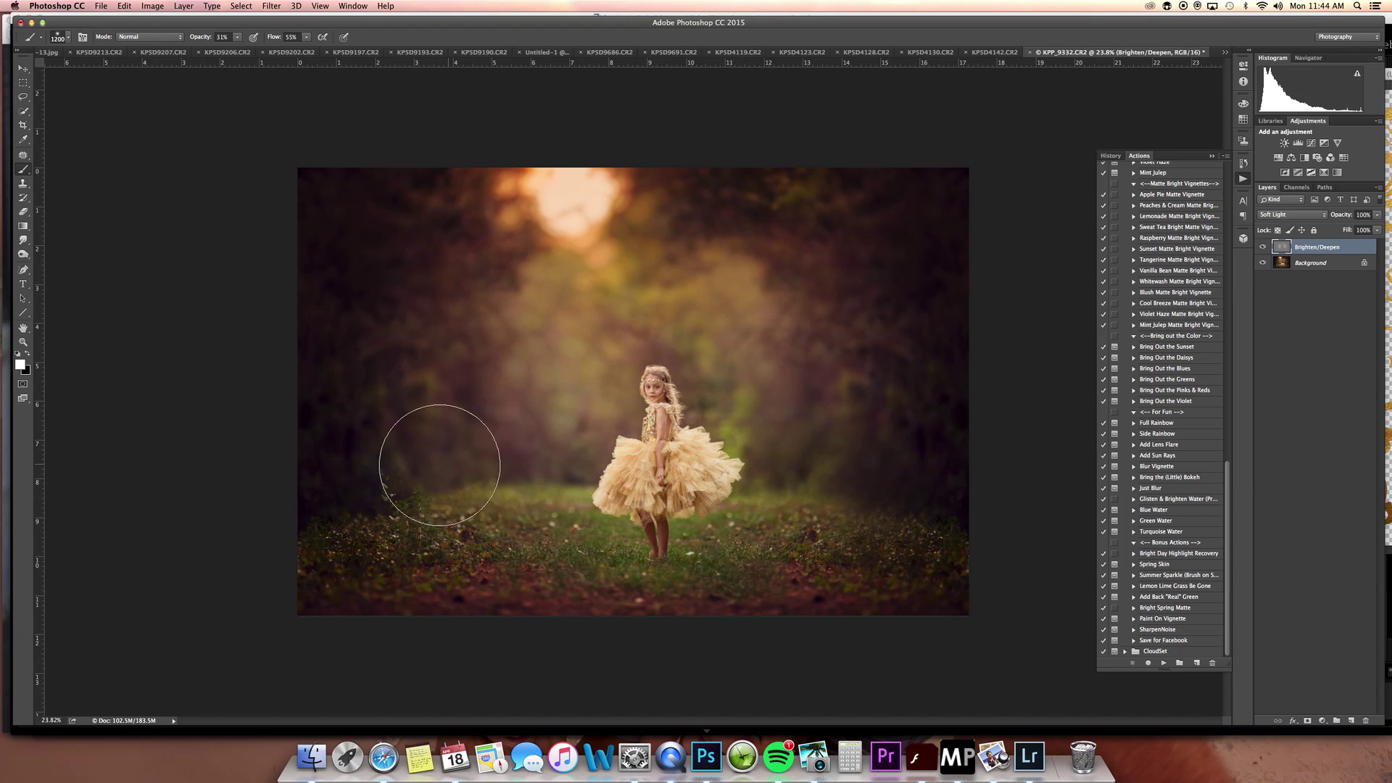
left_click(29, 353)
mouse_move(442, 484)
left_mouse_down()
mouse_move(792, 196)
mouse_move(905, 345)
mouse_move(902, 550)
mouse_move(533, 566)
left_mouse_up()
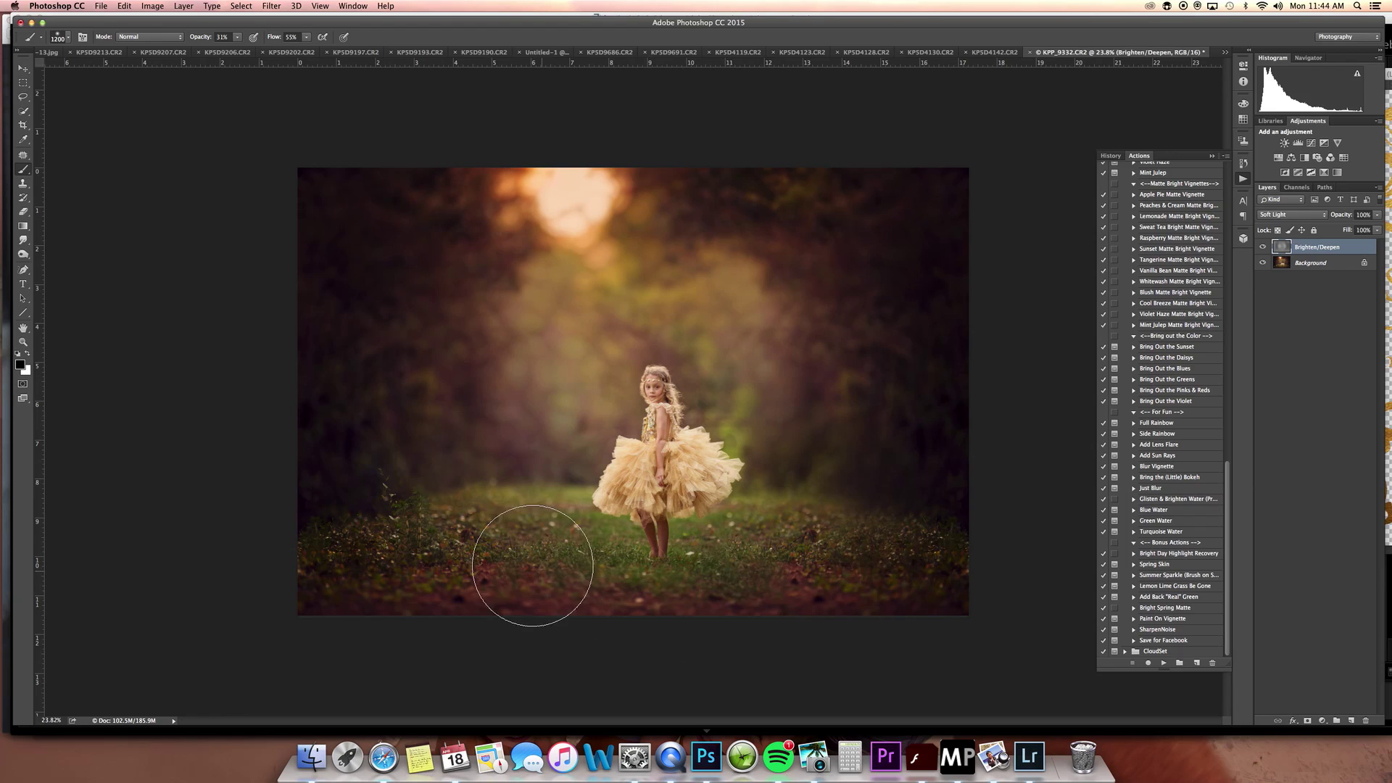
Compare the image with and without the Brighten/Deepen layer
left_click(1263, 248)
left_click(1264, 248)
left_click(1263, 247)
left_click(1262, 248)
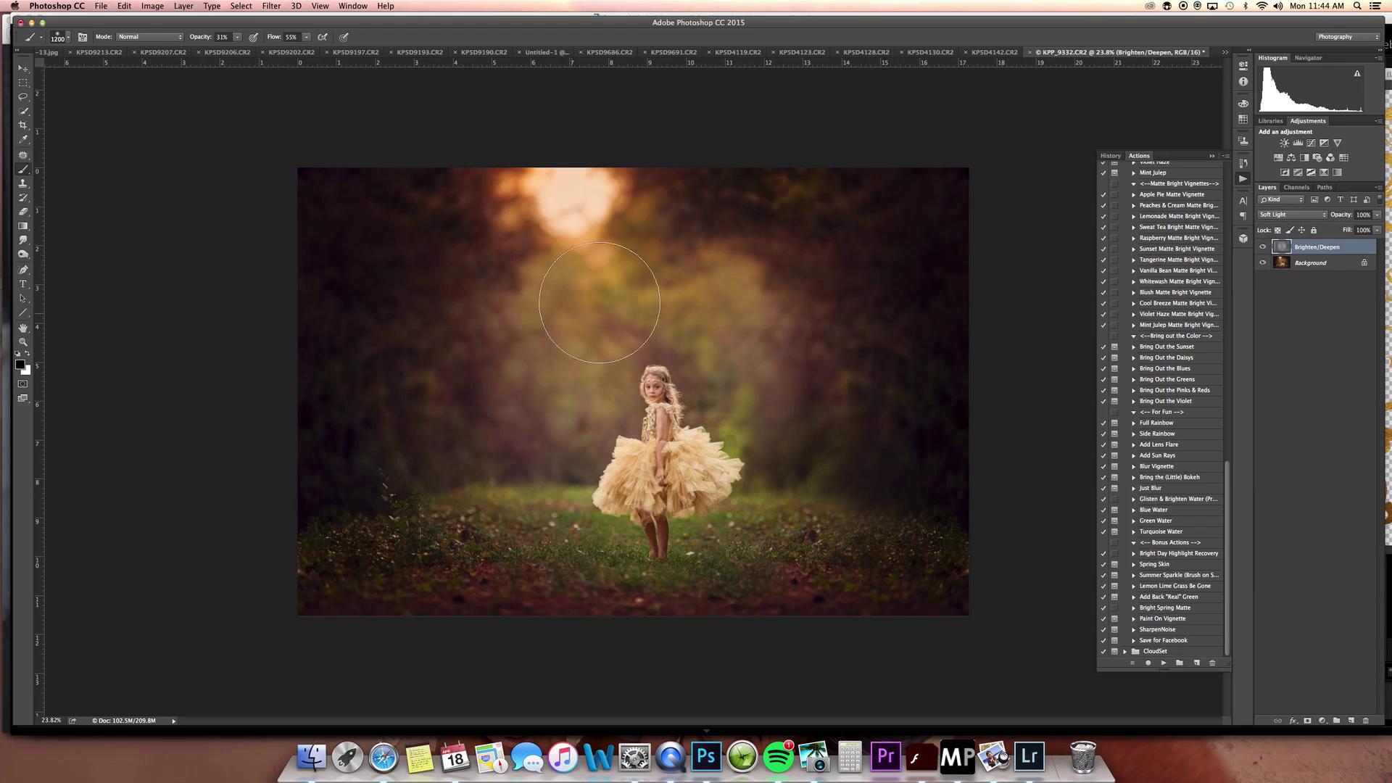
left_click(1265, 247)
left_click(1266, 248)
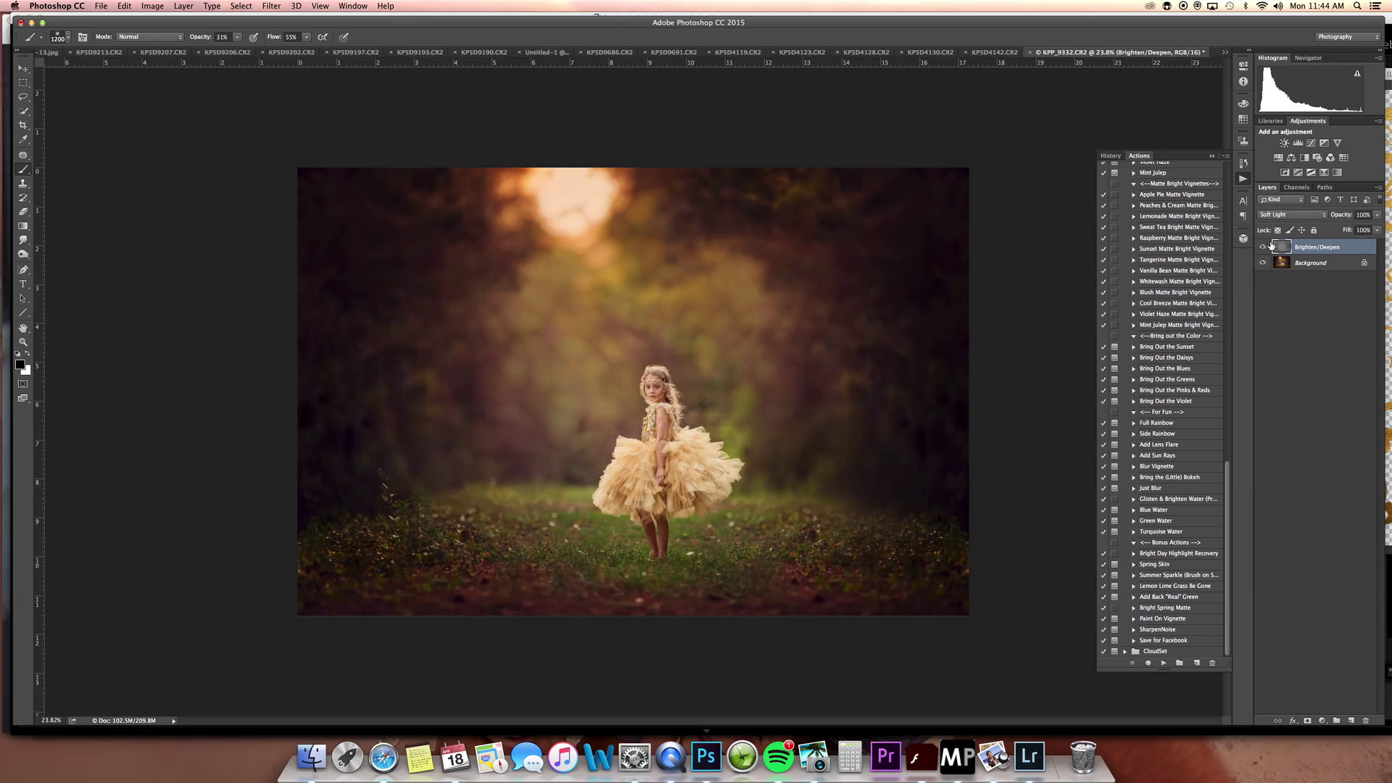
left_click(1263, 247)
left_click(1265, 247)
Expand the CloudSet actions, try the Brighten/Deepen layer at 34% opacity, and delete the layer
left_click_drag(1378, 216, 1263, 251)
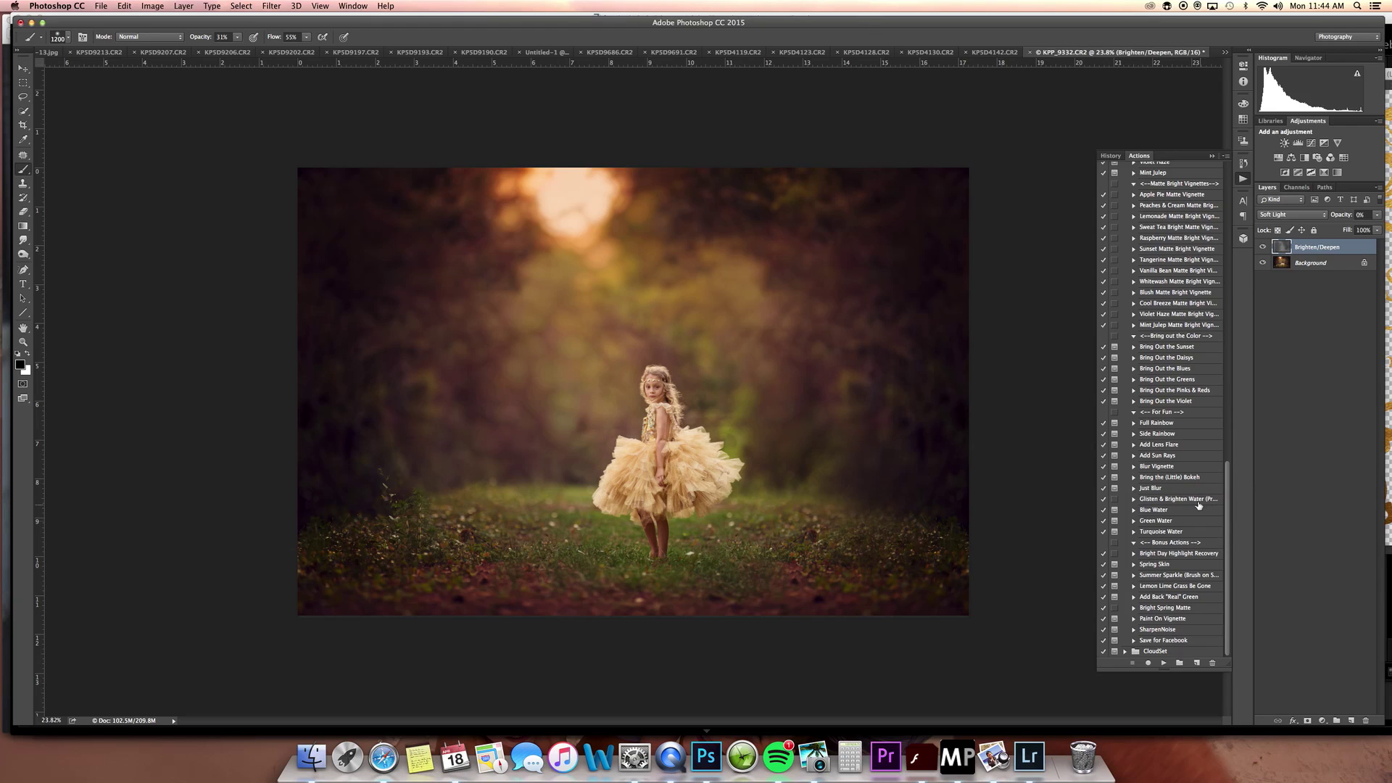
left_click(1124, 652)
scroll(1218, 587, "down", 5)
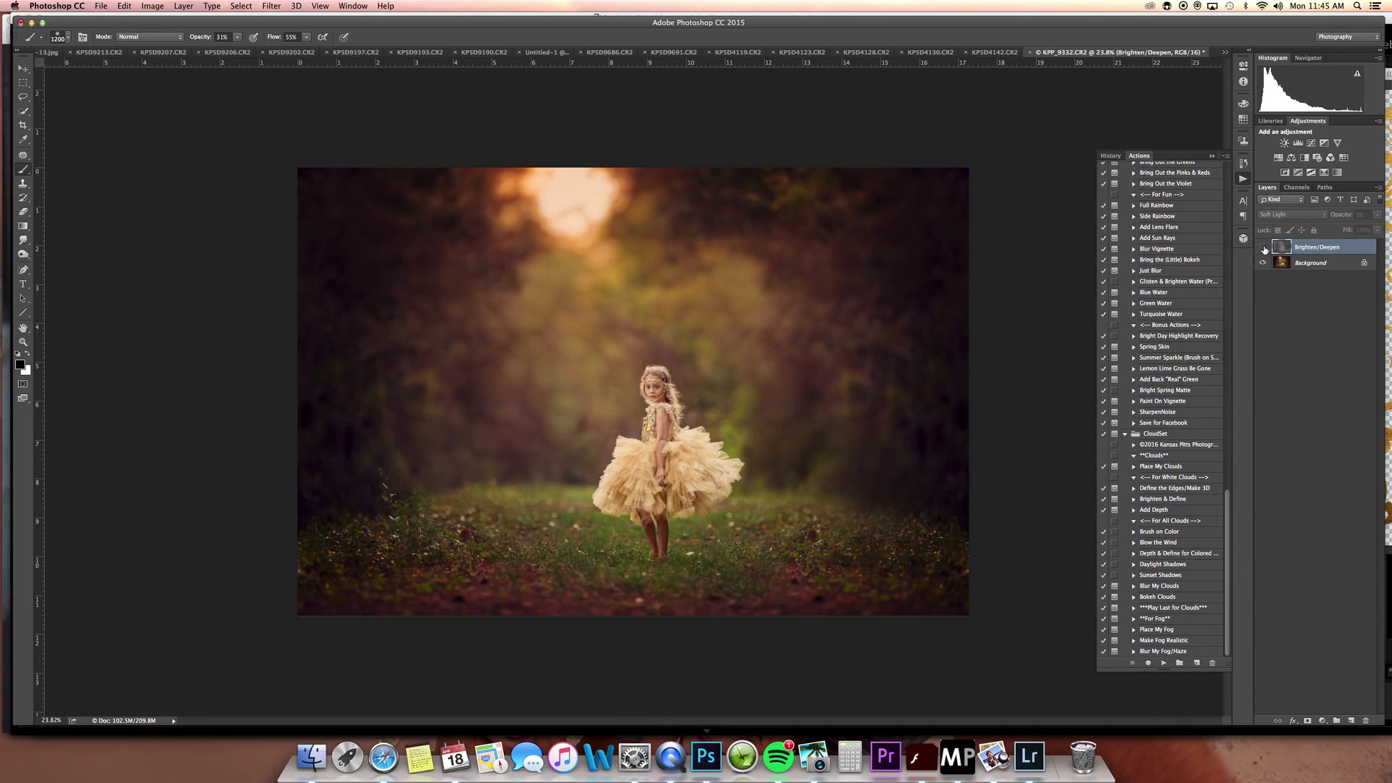
left_click(1377, 215)
left_click_drag(1344, 228, 1346, 229)
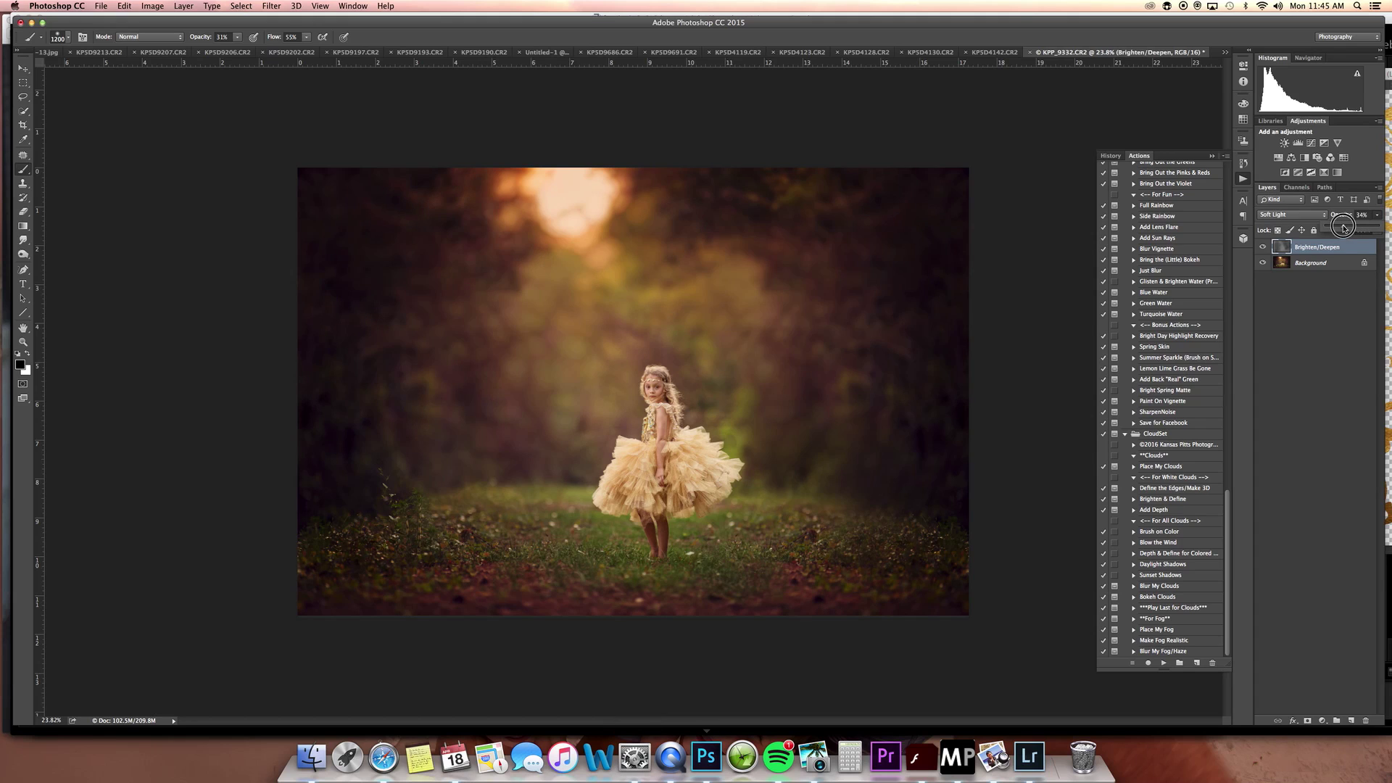
key("BackSpace")
Run the Place My Fog action from CloudSet to add a Fog layer
left_click(1176, 631)
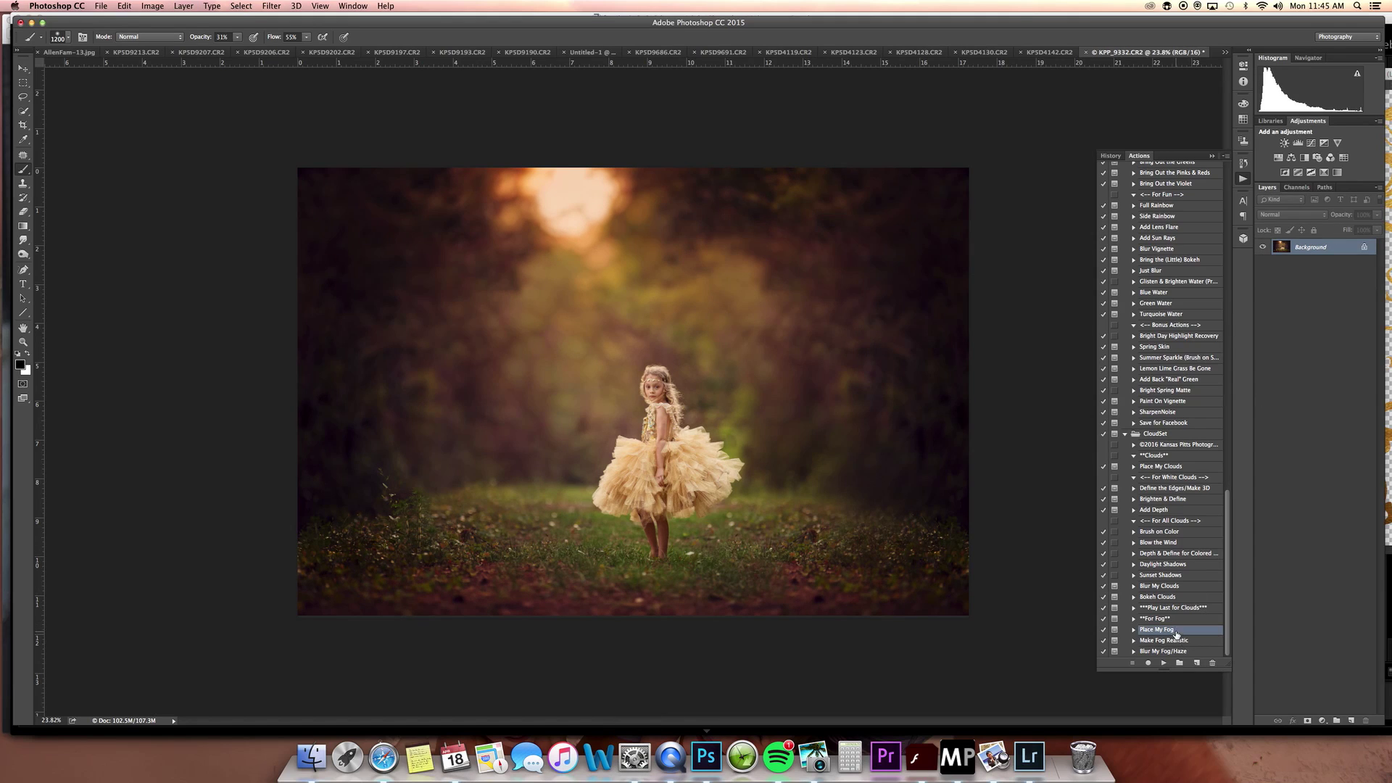
left_click(1163, 663)
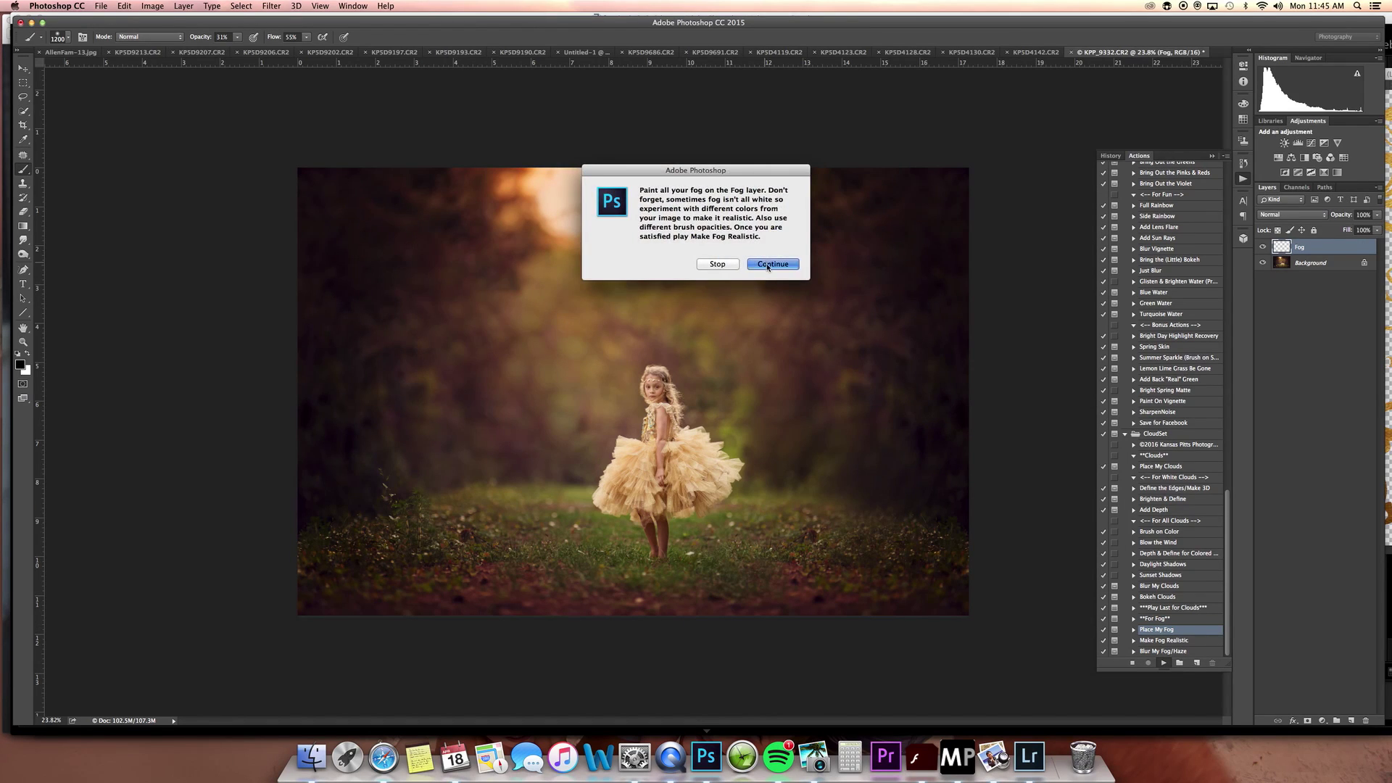
left_click(773, 266)
Choose an irregular textured brush tip and enlarge it to 800 px
left_click(64, 36)
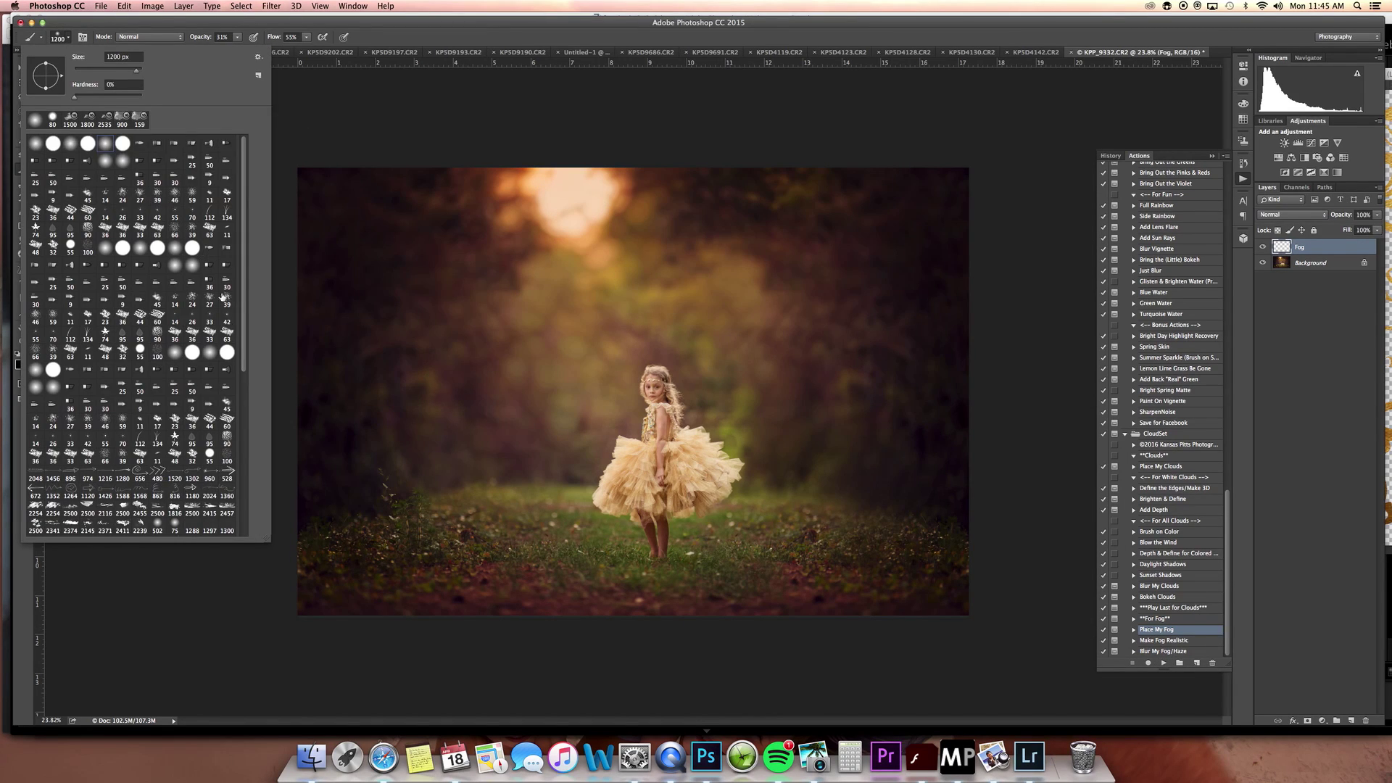
scroll(243, 328, "down", 5)
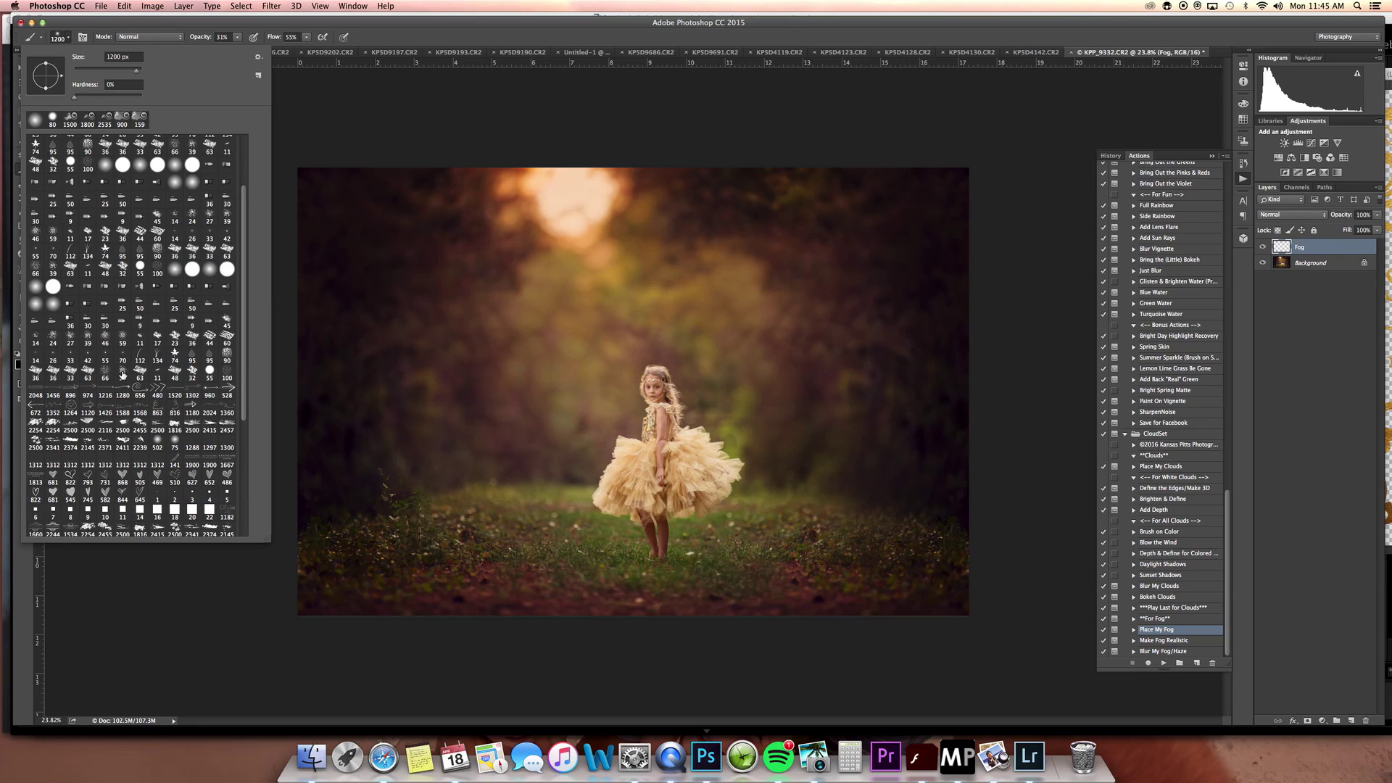
left_click(224, 322)
left_click(76, 340)
key("Return")
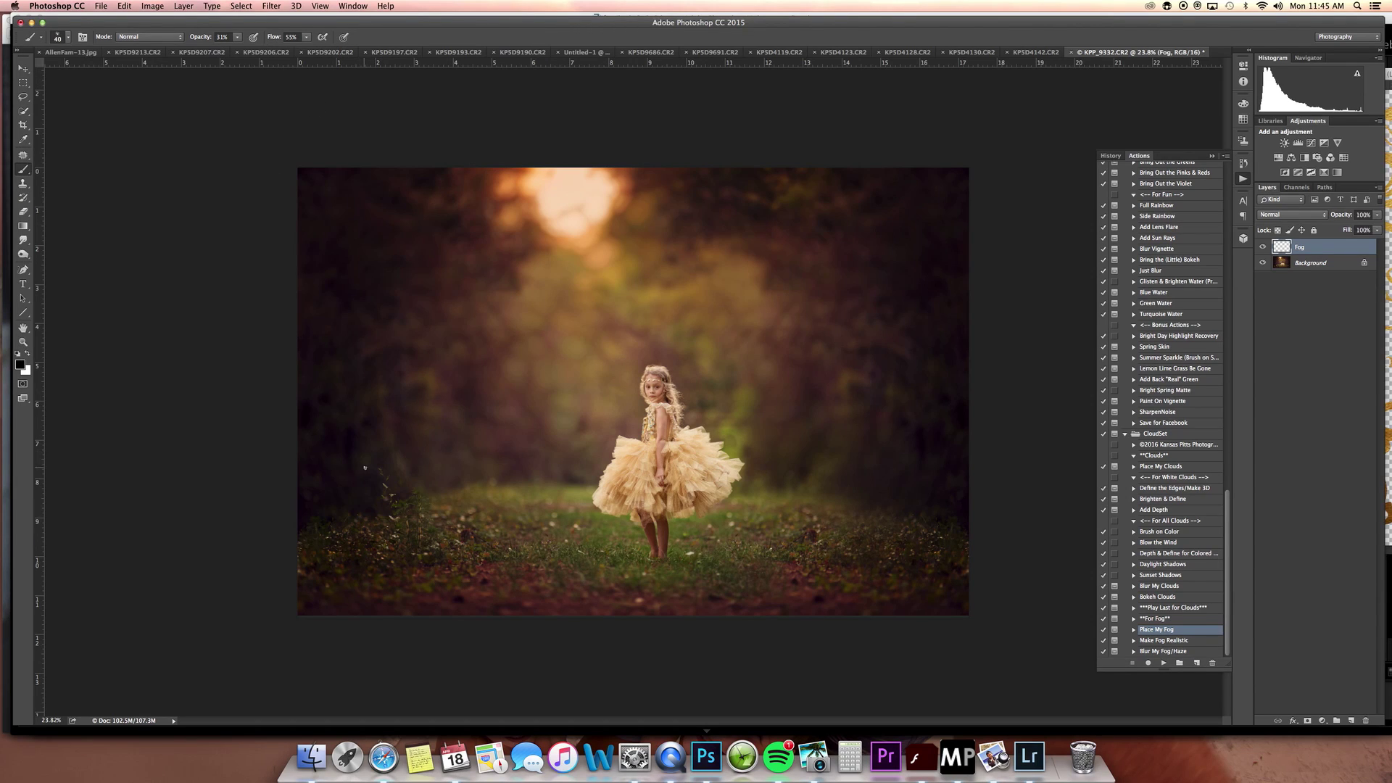
key("bracketright")
key("bracketright")
key("bracketright")
key("bracketright")
key("bracketright")
key("bracketright")
key("bracketright")
key("bracketright")
key("bracketright")
key("bracketright")
key("bracketright")
key("bracketright")
Paint a band of white fog across the scene at the girl's dress height and run the Make Fog Realistic action
key("x")
mouse_move(373, 484)
left_mouse_down()
mouse_move(717, 485)
mouse_move(900, 444)
mouse_move(812, 448)
mouse_move(781, 458)
mouse_move(933, 435)
left_mouse_up()
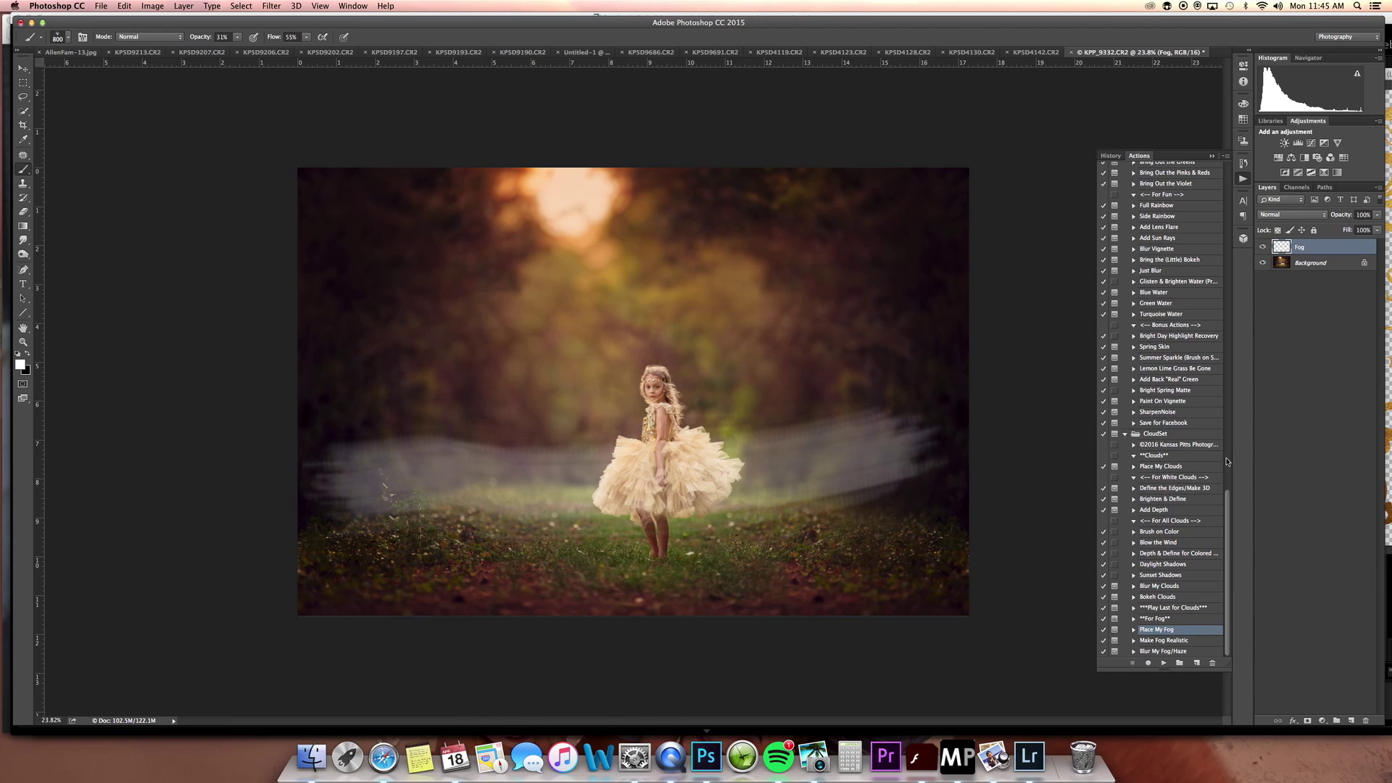
left_click(1168, 641)
left_click(1163, 661)
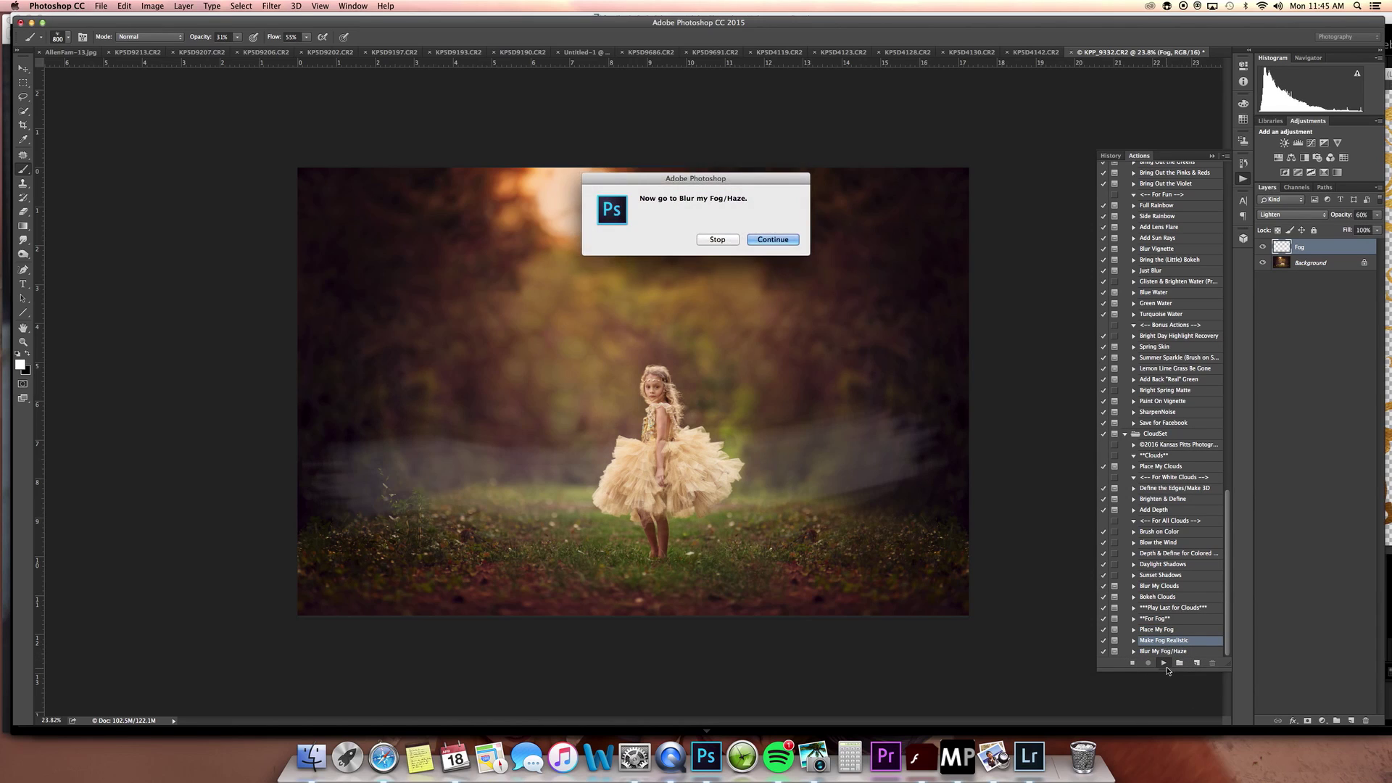
key("Return")
Run the Blur My Fog/Haze action on the white fog, compare the result, and delete the Fog layer
left_click(1163, 652)
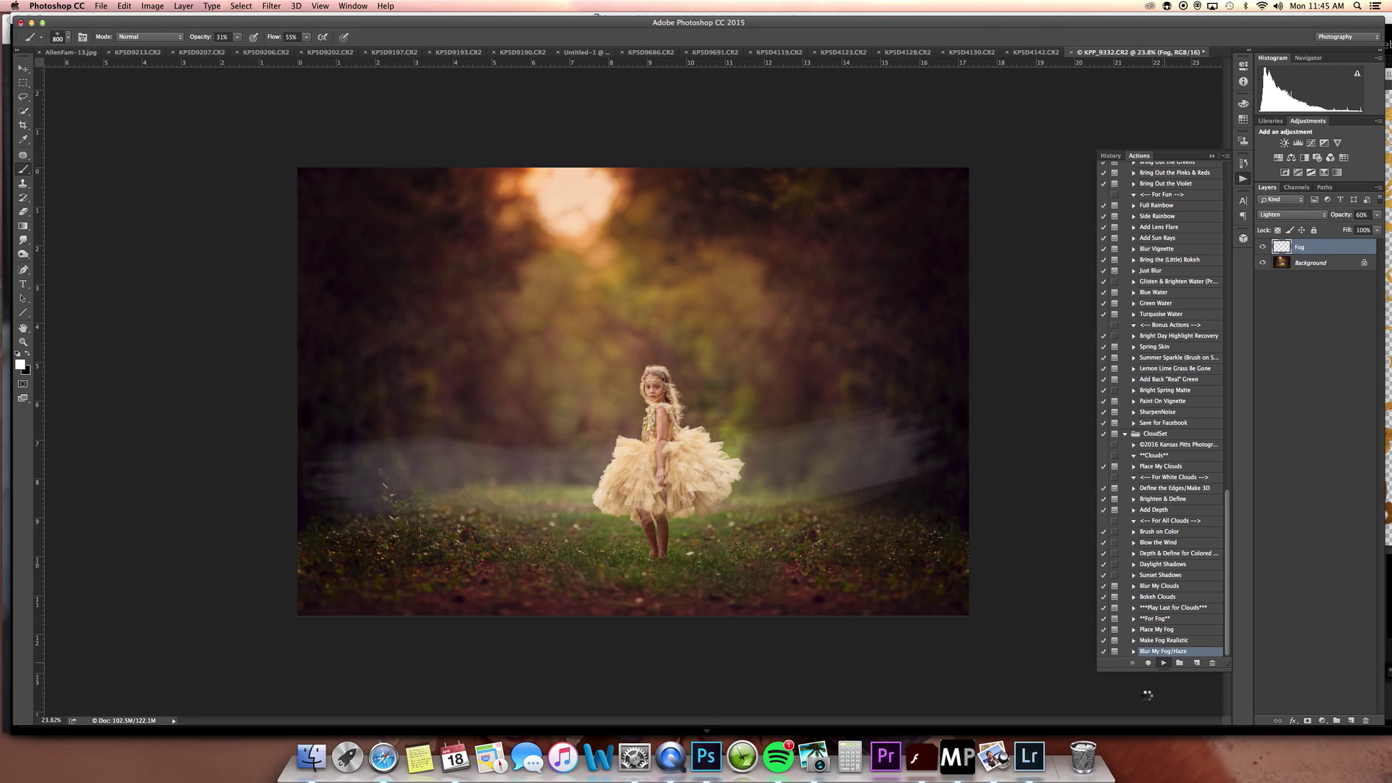
left_click(773, 243)
left_click(1263, 248)
left_click(1263, 248)
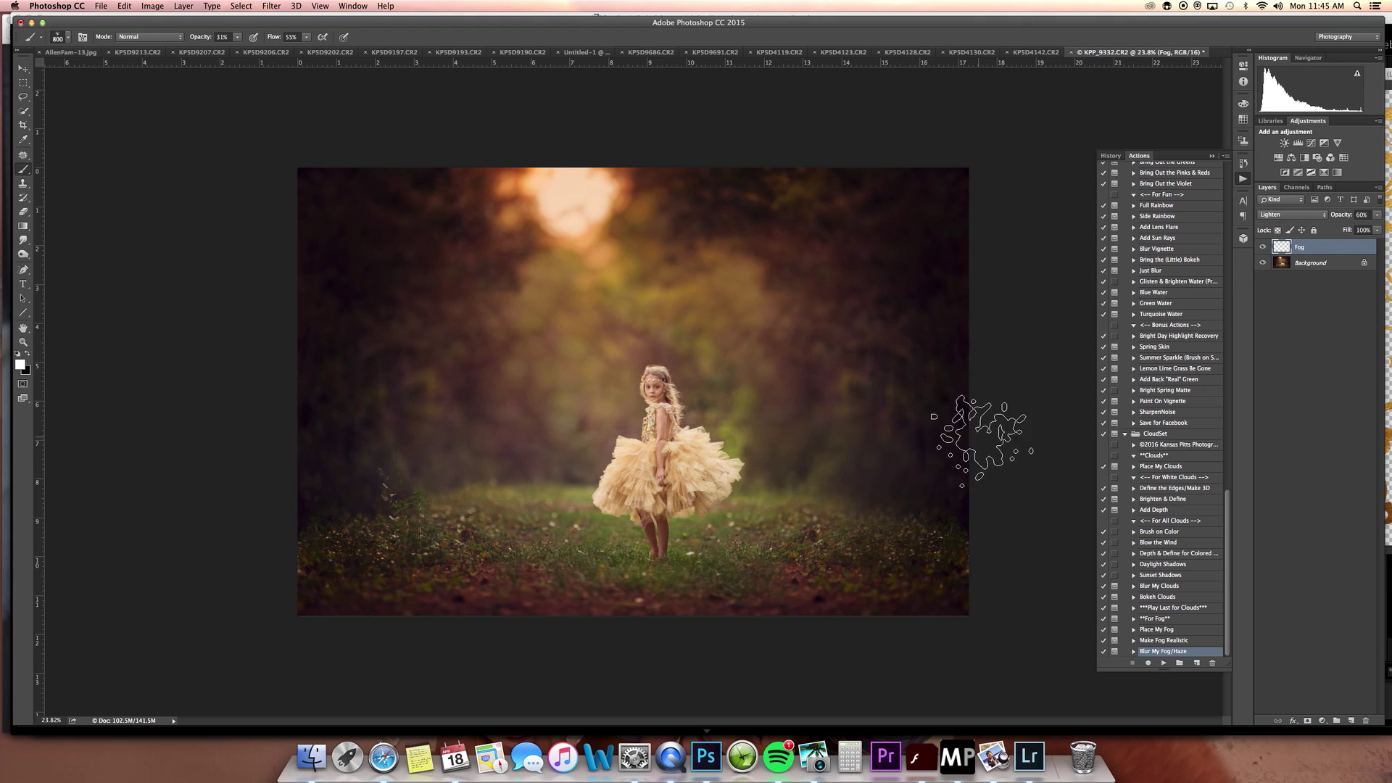
key("BackSpace")
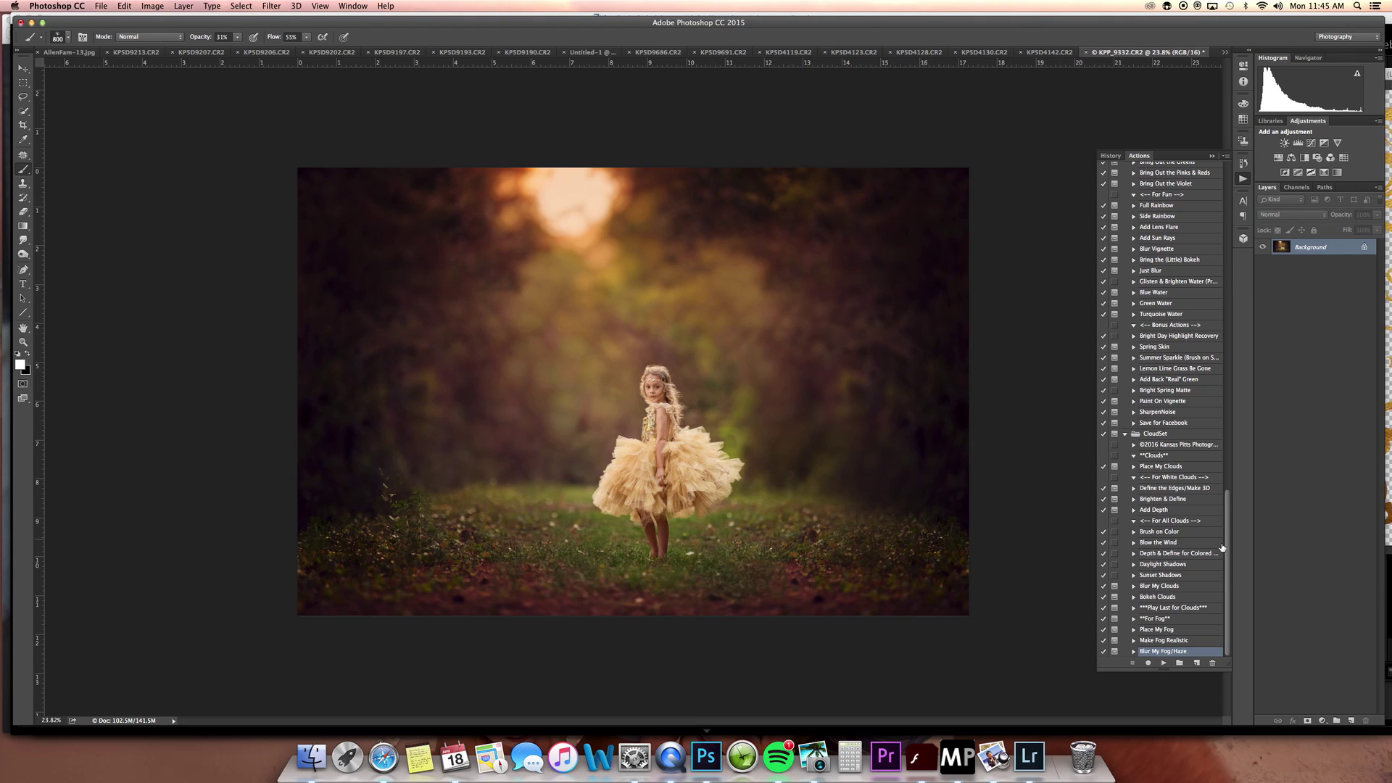
Run the Place My Fog action again to add a fresh Fog layer
left_click(1168, 630)
left_click(1164, 663)
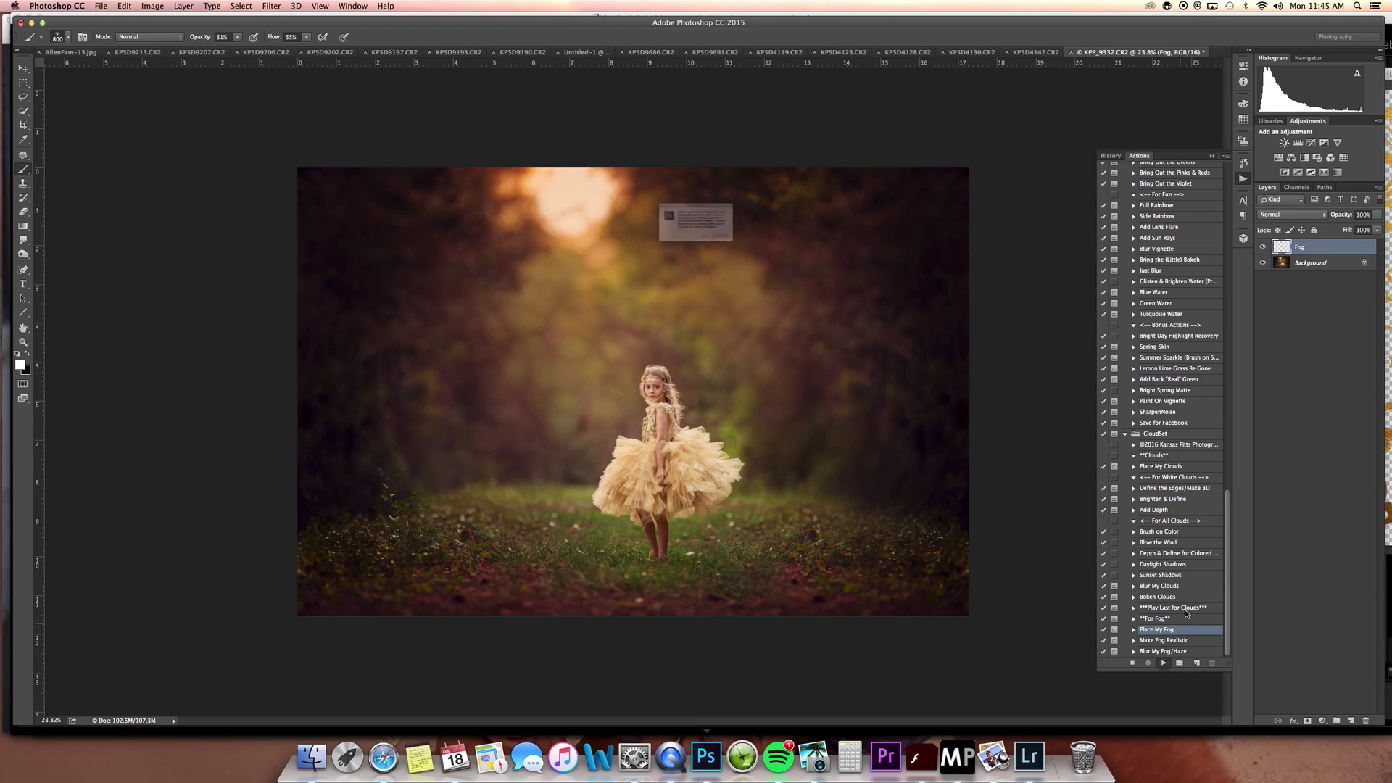
key("Return")
Sample warm orange eeae63 from the sun glow as the foreground color and paint a fog band across the scene behind the girl
left_click(24, 363)
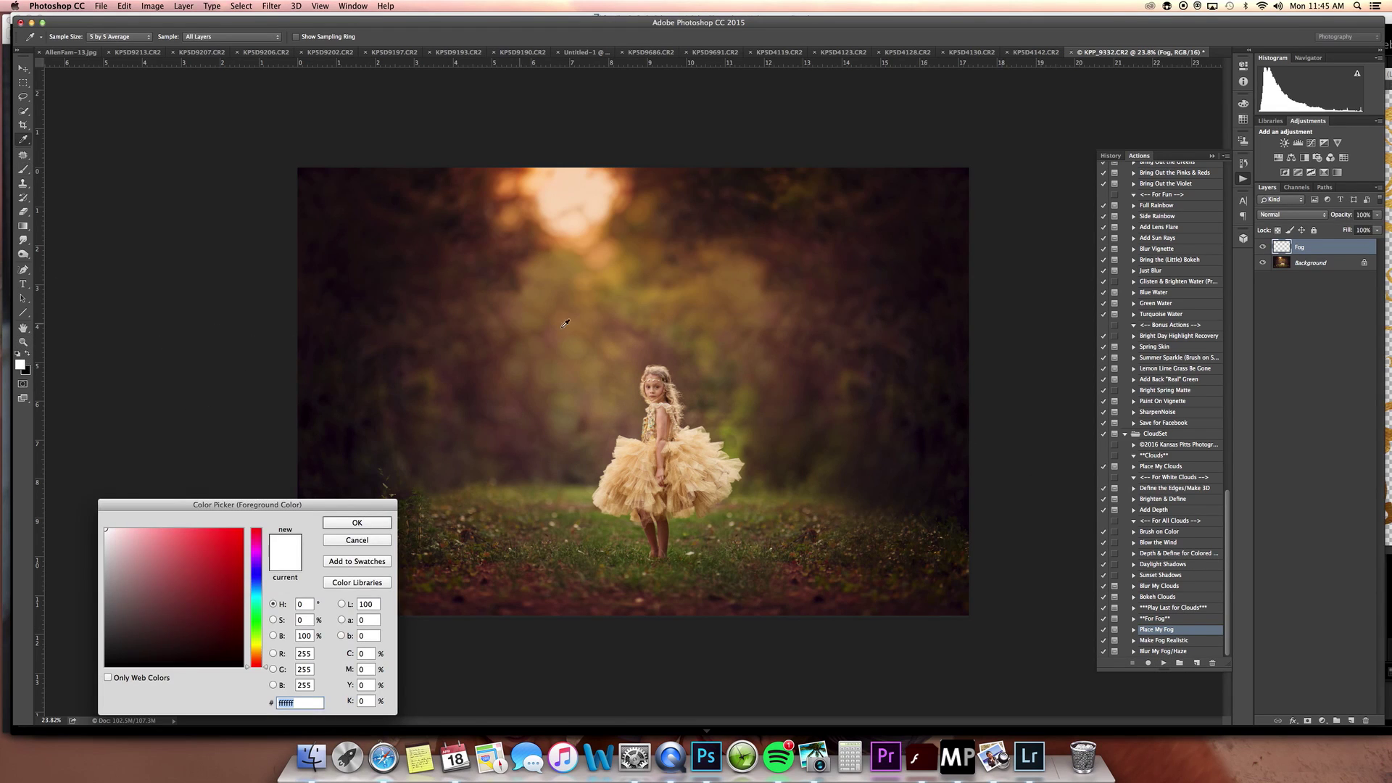
left_click(592, 234)
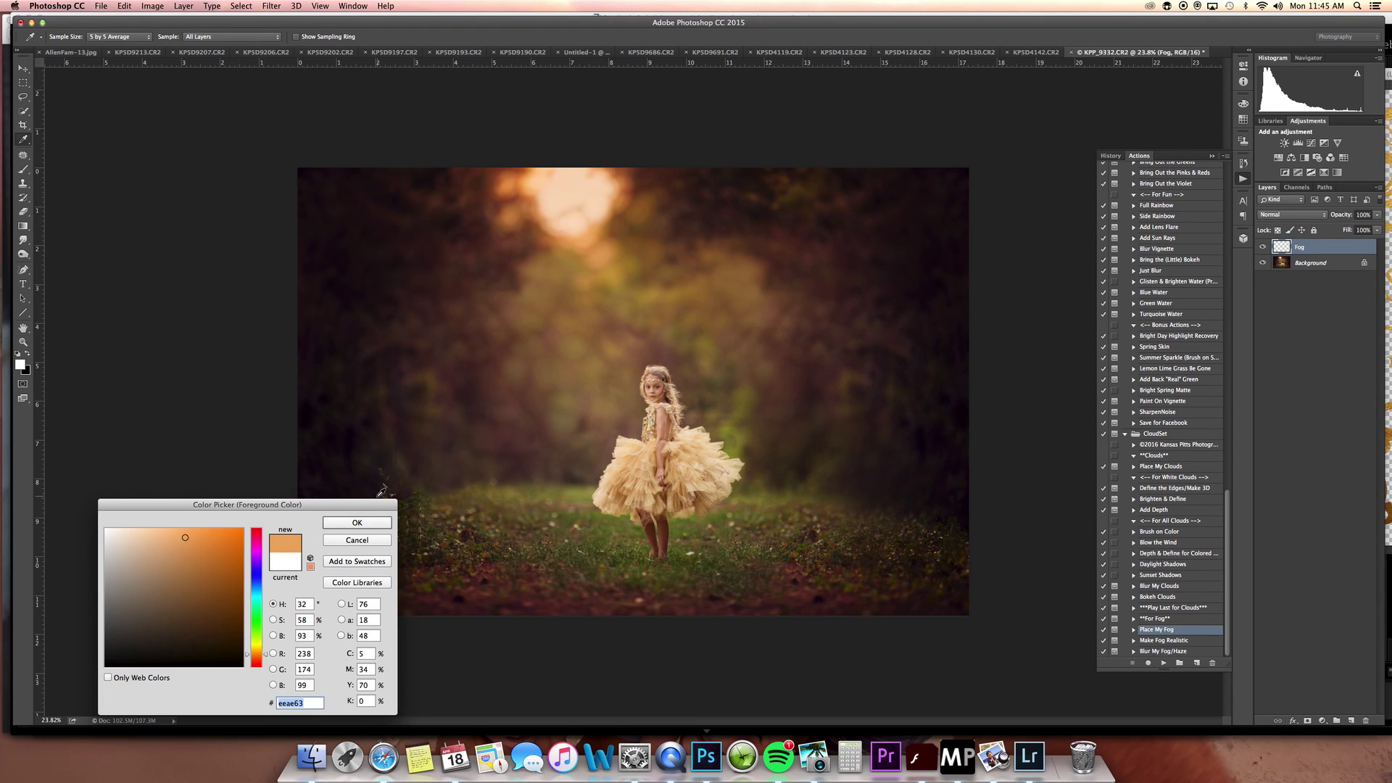
left_click(365, 526)
mouse_move(375, 507)
left_mouse_down()
mouse_move(416, 461)
mouse_move(643, 474)
mouse_move(794, 463)
mouse_move(898, 489)
mouse_move(1016, 464)
left_mouse_up()
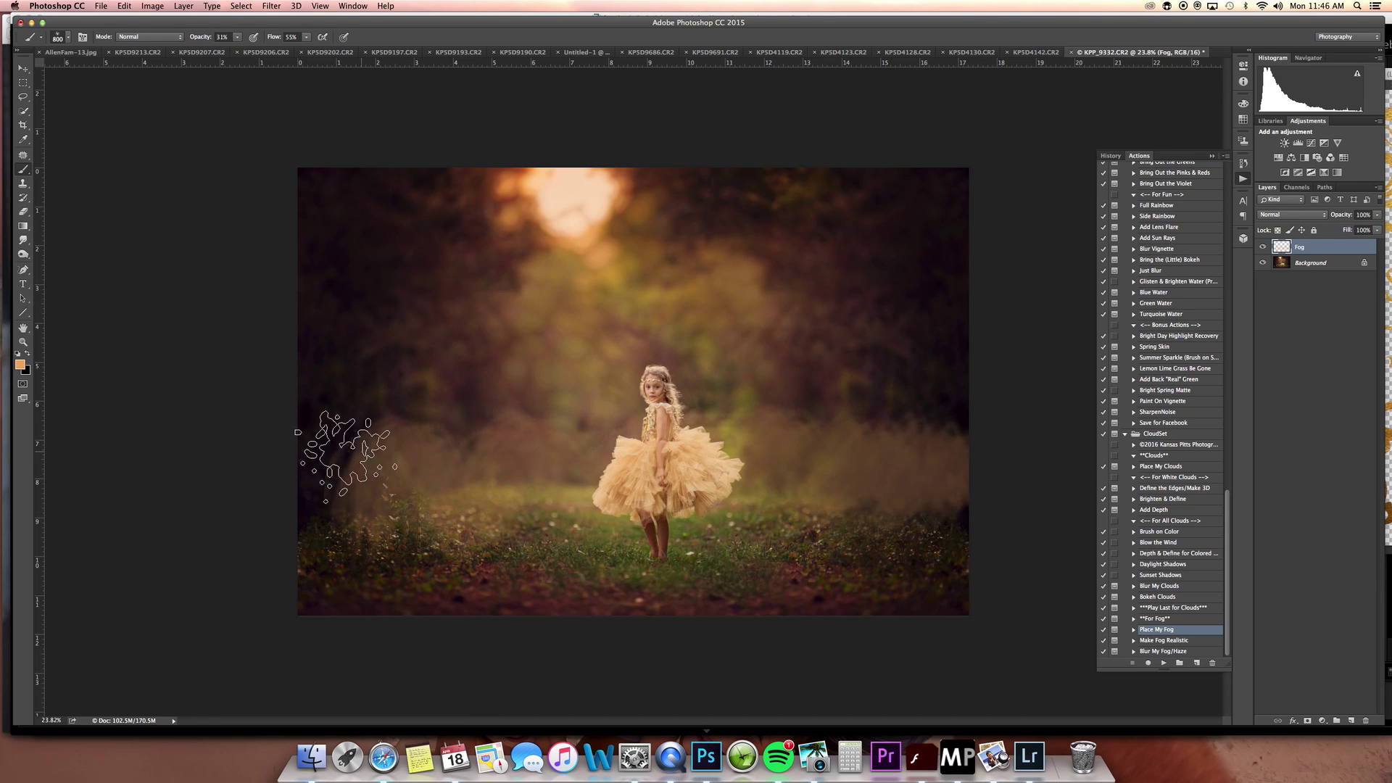
Run the Make Fog Realistic and Blur My Fog/Haze actions on the orange fog
left_click(1164, 640)
left_click(1164, 663)
key("Return")
left_click(1176, 651)
left_click(1164, 663)
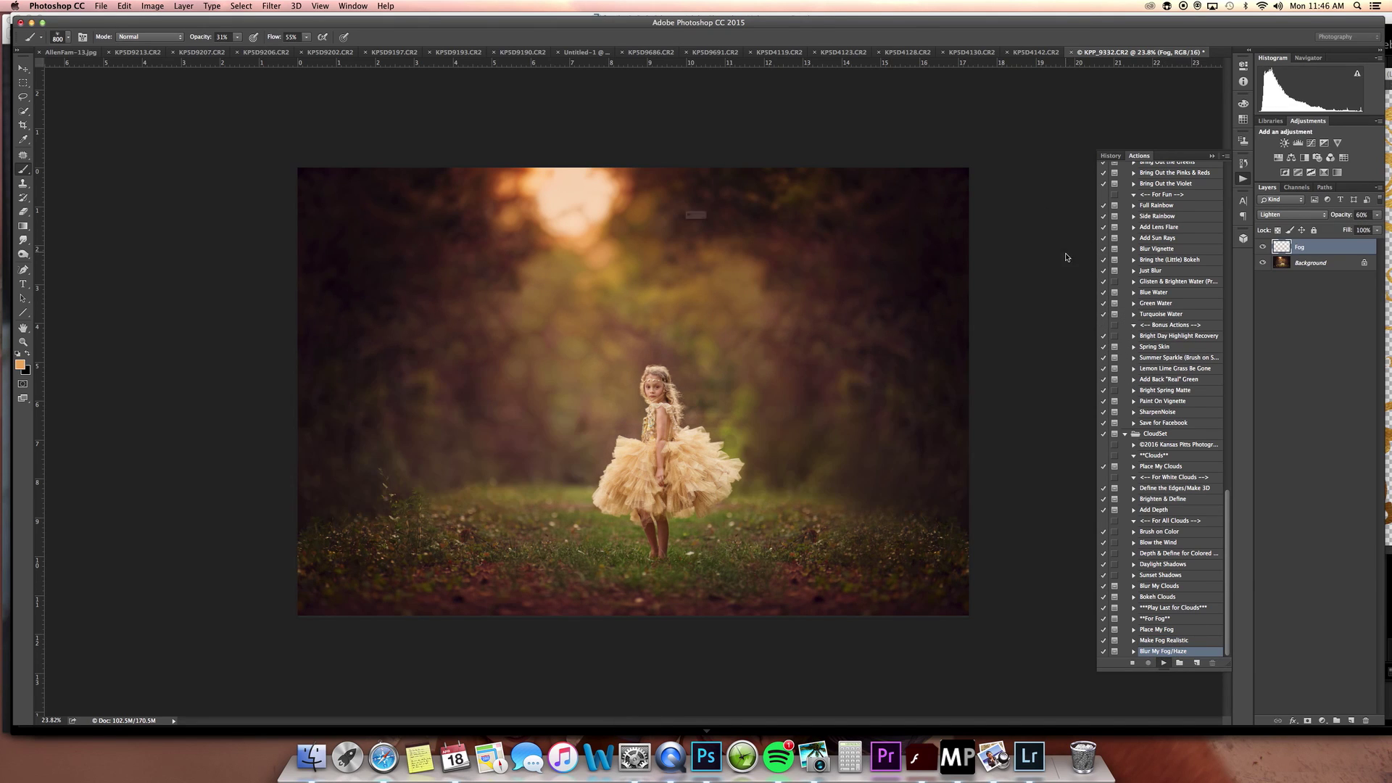
key("Return")
Compare the image with and without the Fog layer and lower the layer's opacity to 14%
left_click(1264, 247)
left_click(1264, 247)
left_click(1265, 248)
left_click(1264, 248)
left_click(1373, 216)
left_click_drag(1356, 228, 1333, 227)
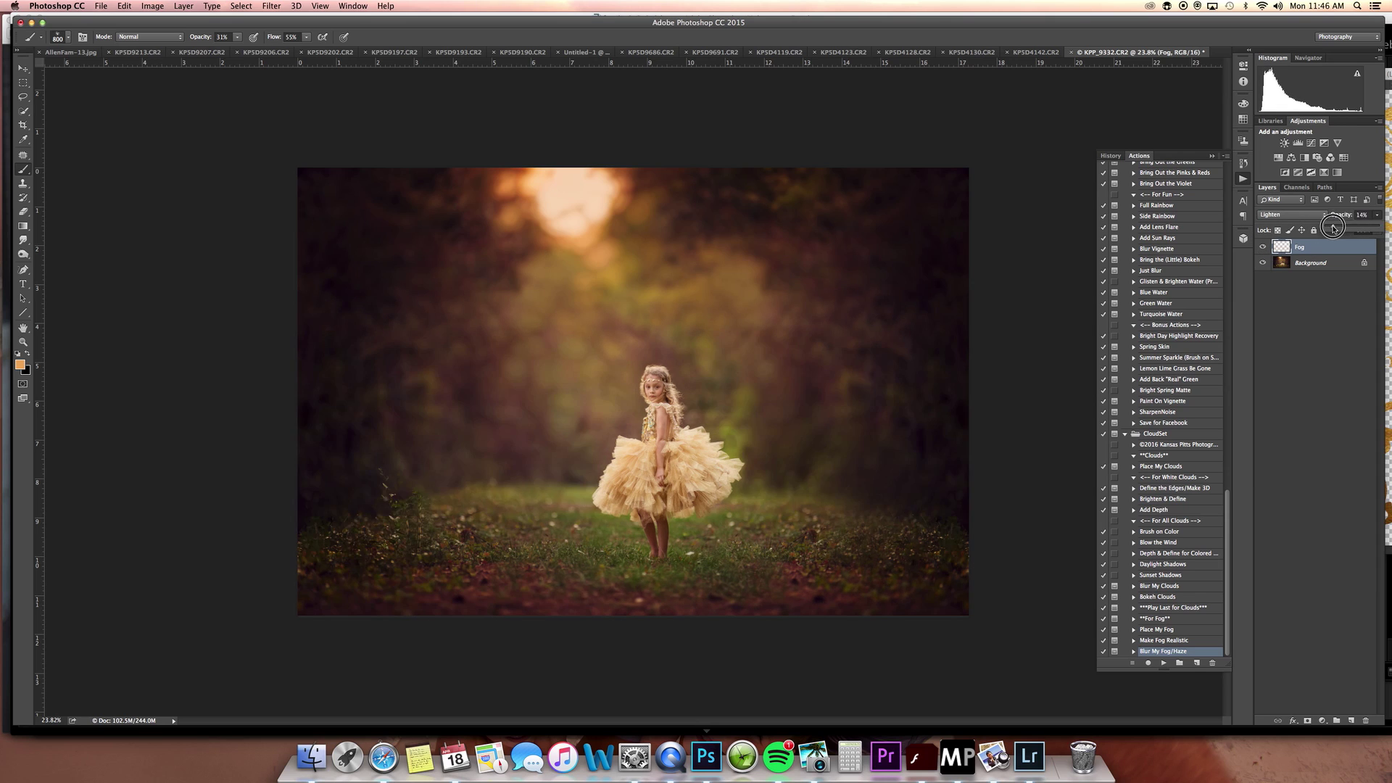
Toggle the Fog layer's visibility to check its effect at the reduced opacity
left_click(1264, 248)
left_click(1264, 248)
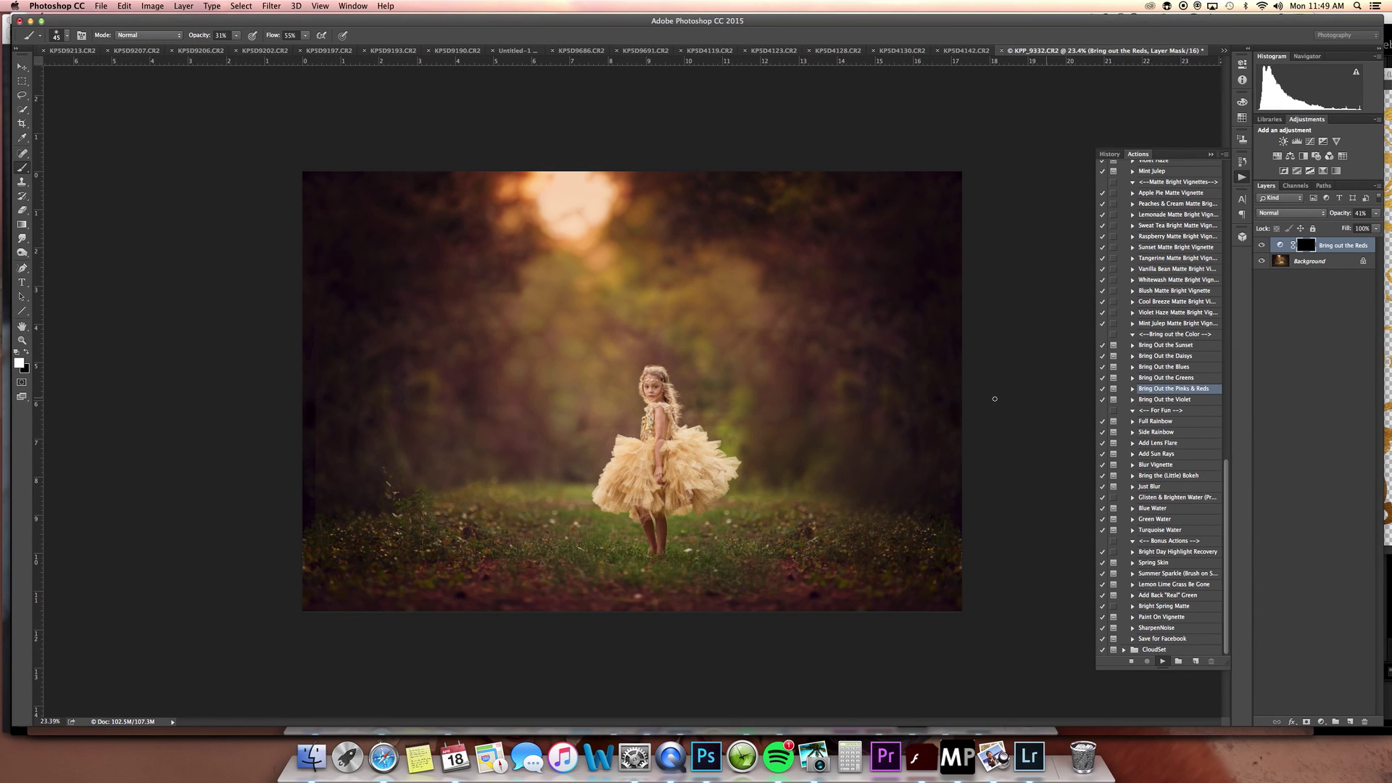
Brush the Bring out the Reds effect onto the girl's lips through the layer mask and flatten the image
key("Return")
left_click_drag(650, 401, 684, 370)
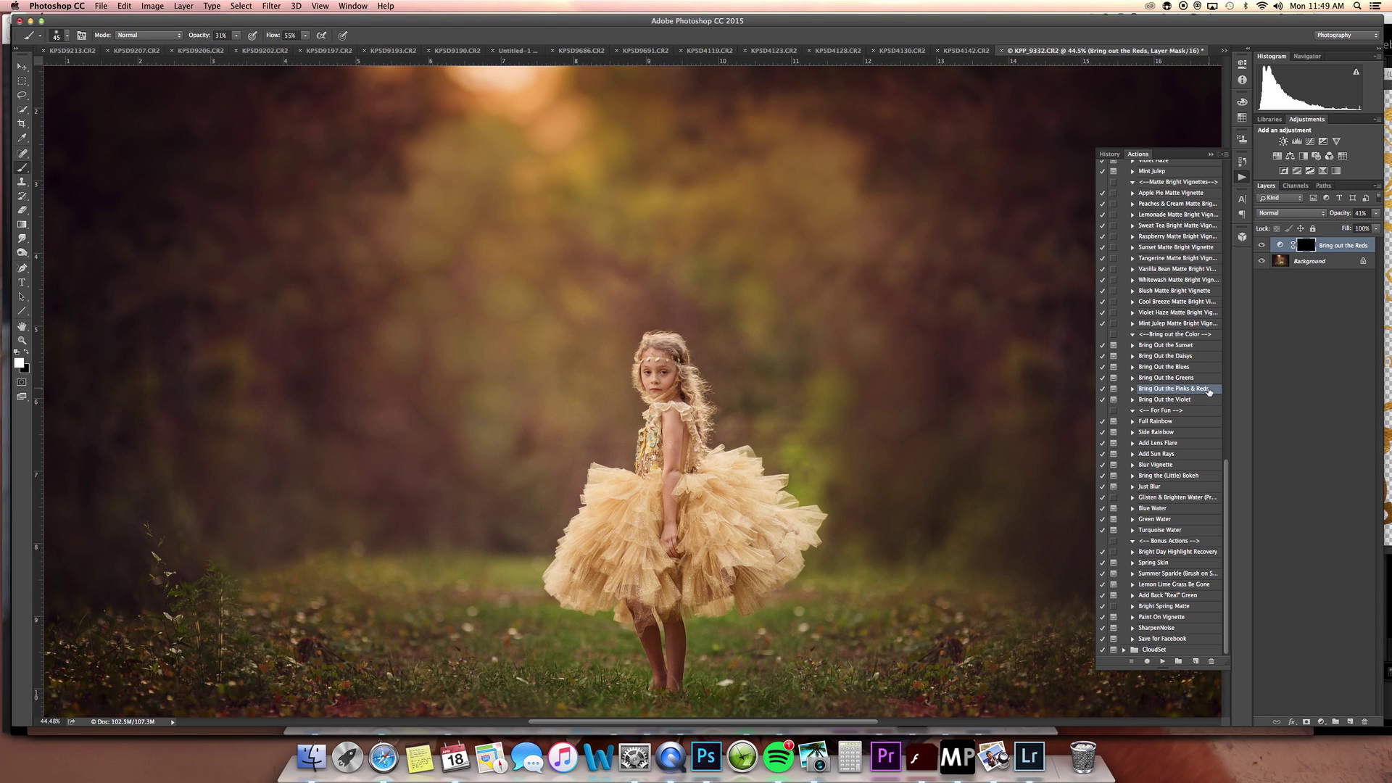
left_click_drag(673, 385, 646, 385)
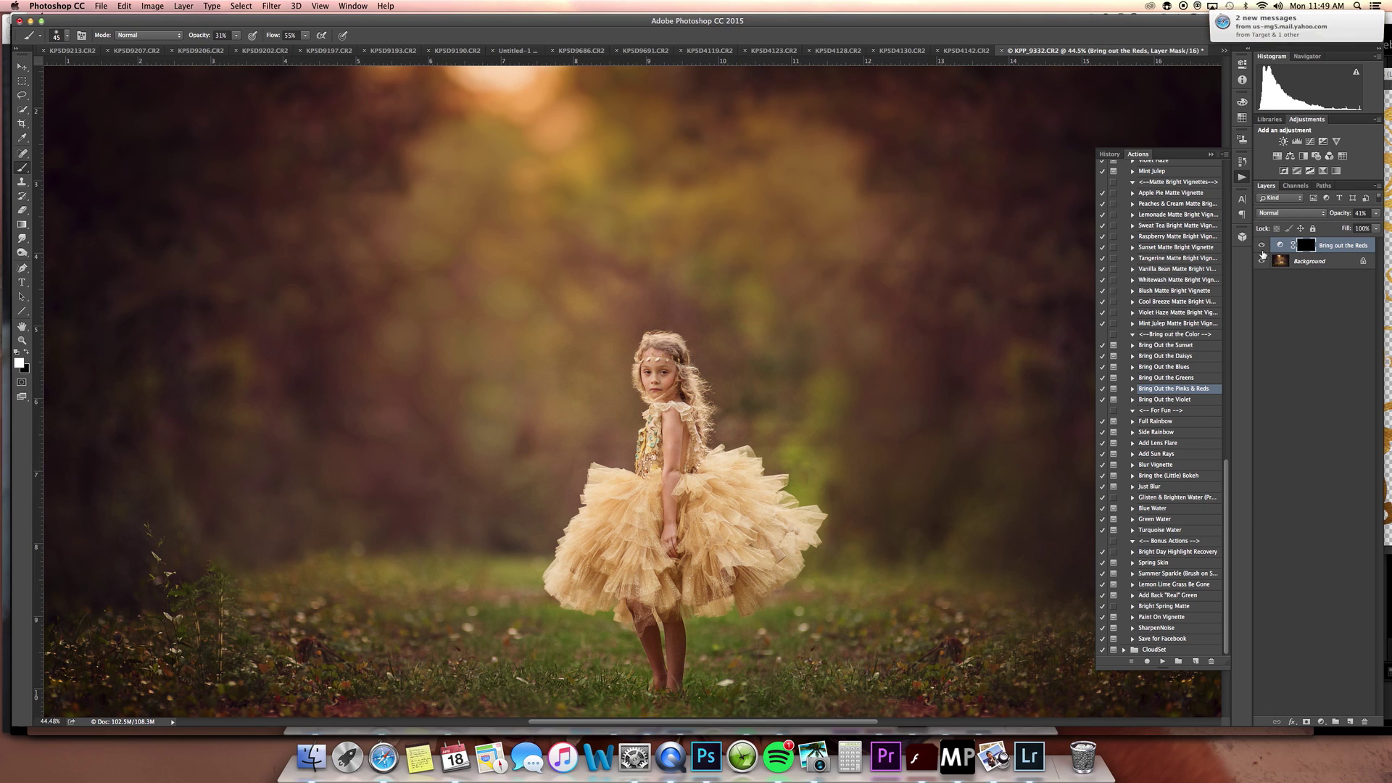
key("super+alt+shift+e")
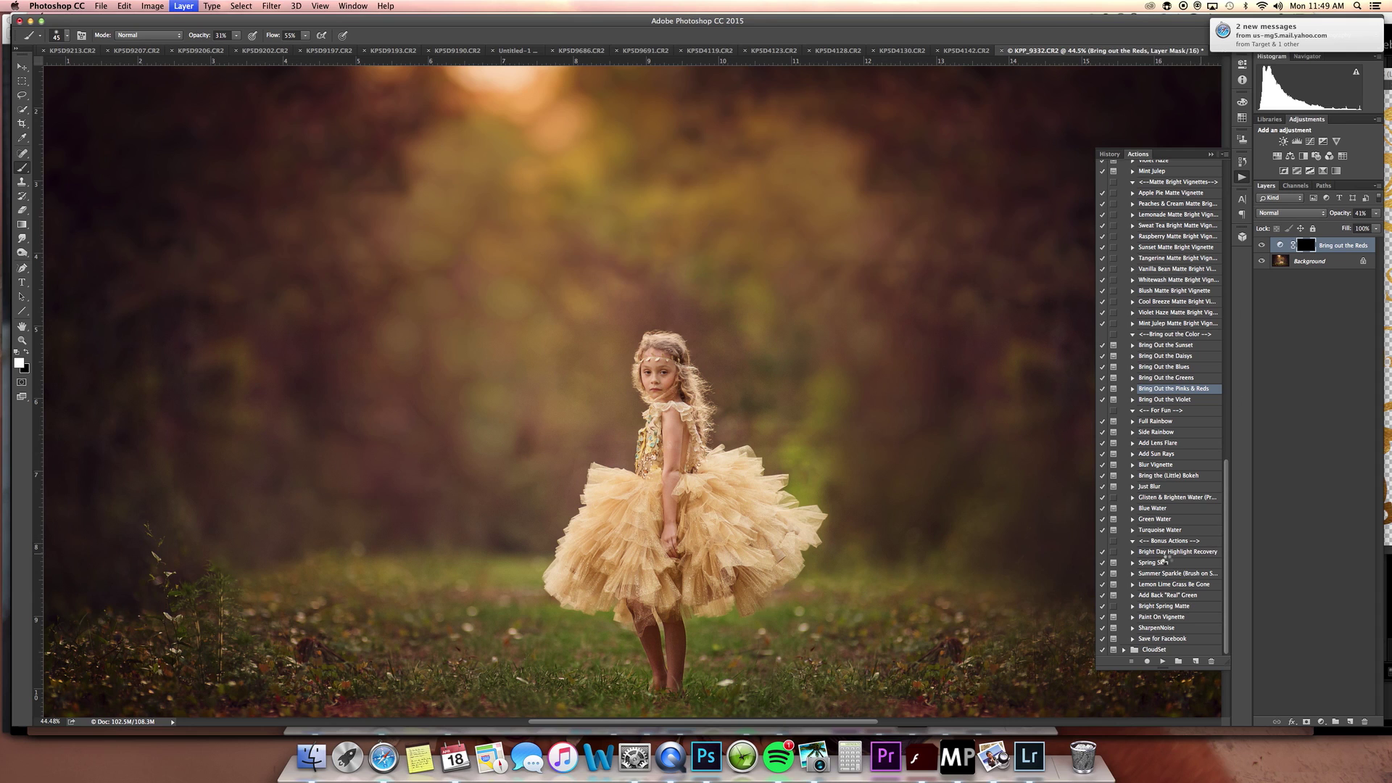
Run the Spring Skin action on the image and continue past its message
left_click(1176, 564)
double_click(1182, 565, "super")
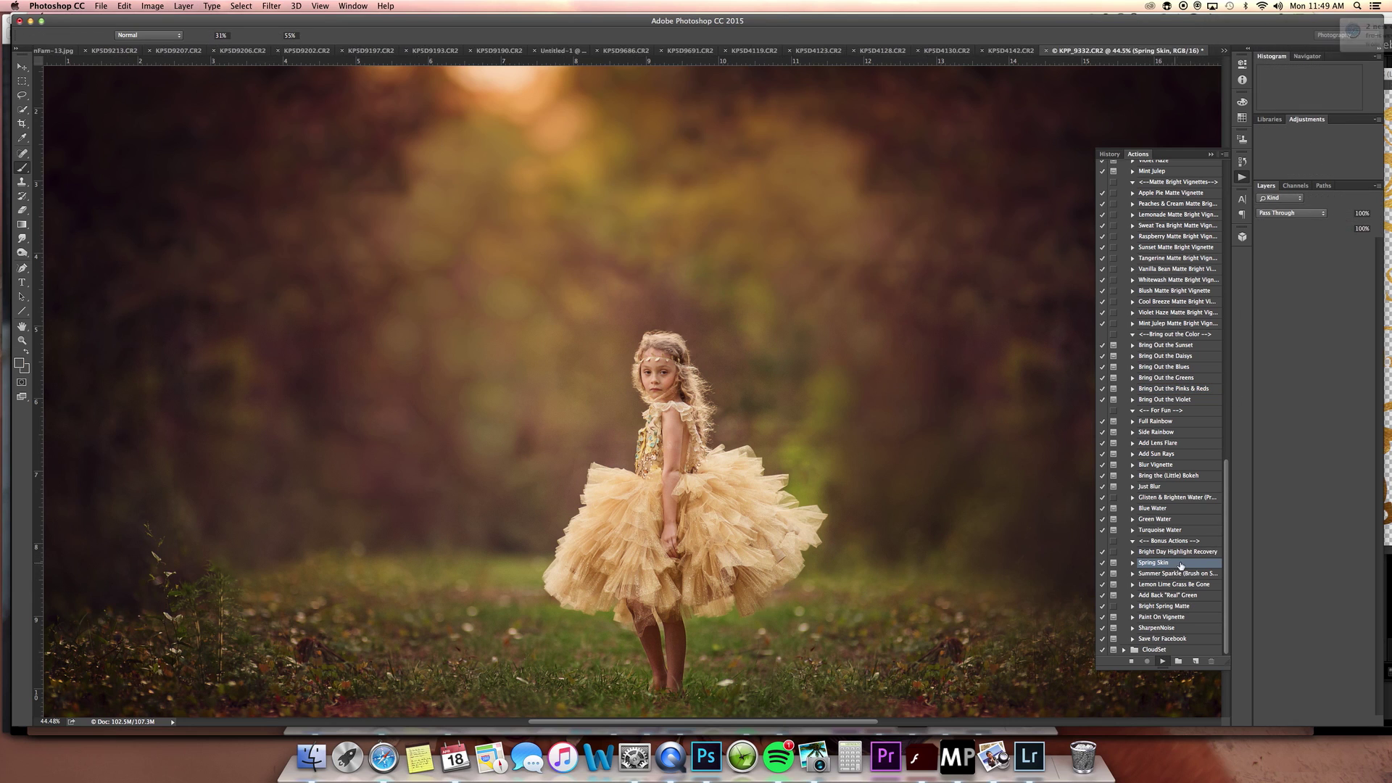
key("Return")
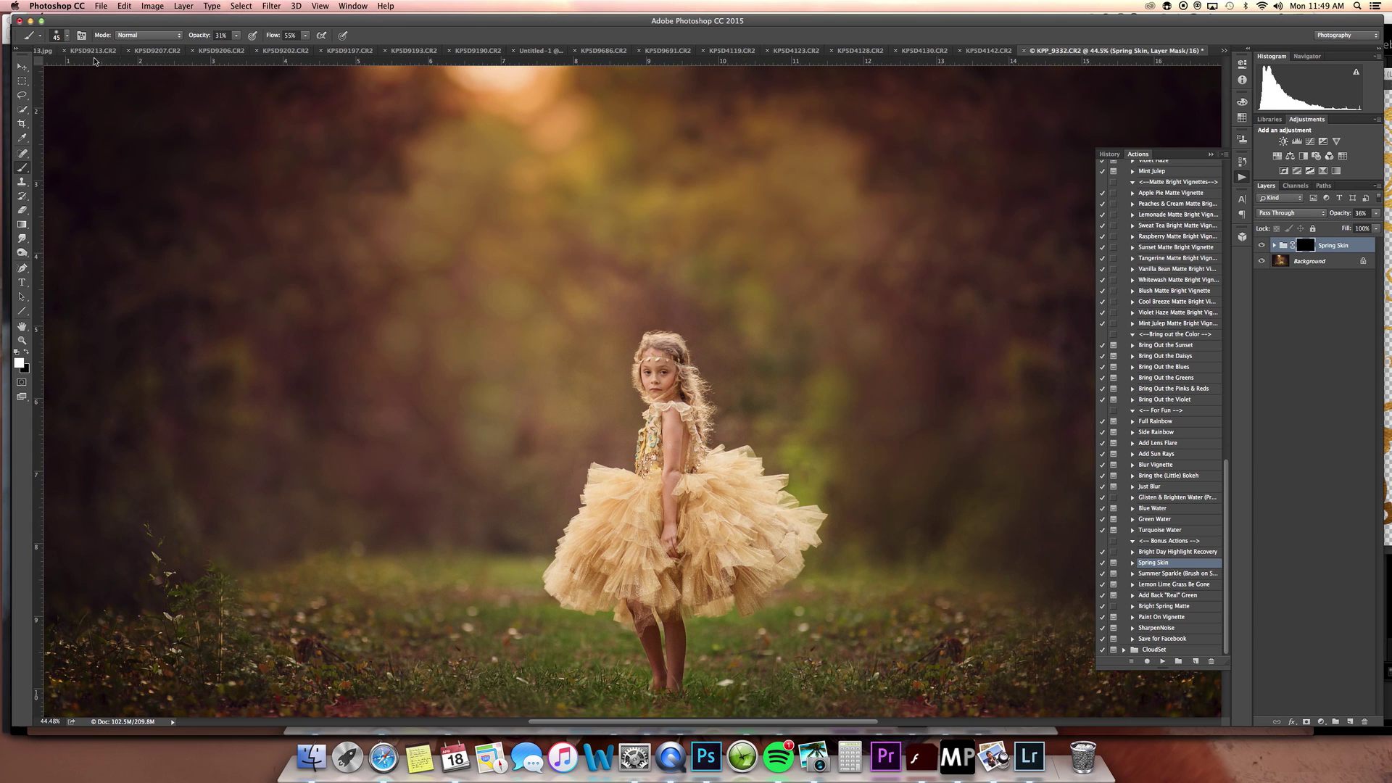
Adjust the 45 px brush's hardness and paint the Spring Skin effect onto the girl's arm and legs
left_click(61, 35)
key("Escape")
left_click(66, 36)
left_click_drag(94, 96, 113, 95)
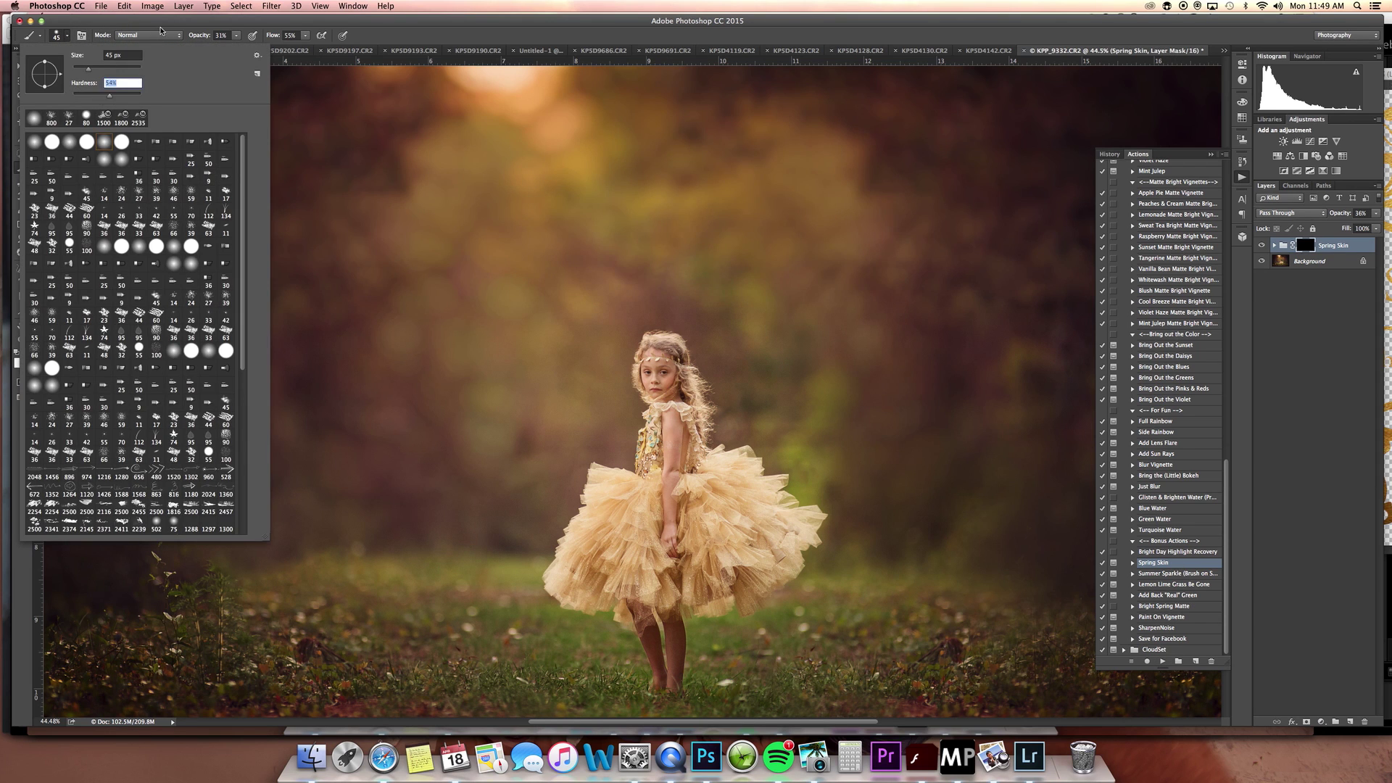
key("Return")
mouse_move(675, 455)
left_mouse_down()
mouse_move(674, 635)
mouse_move(649, 651)
mouse_move(648, 637)
left_mouse_up()
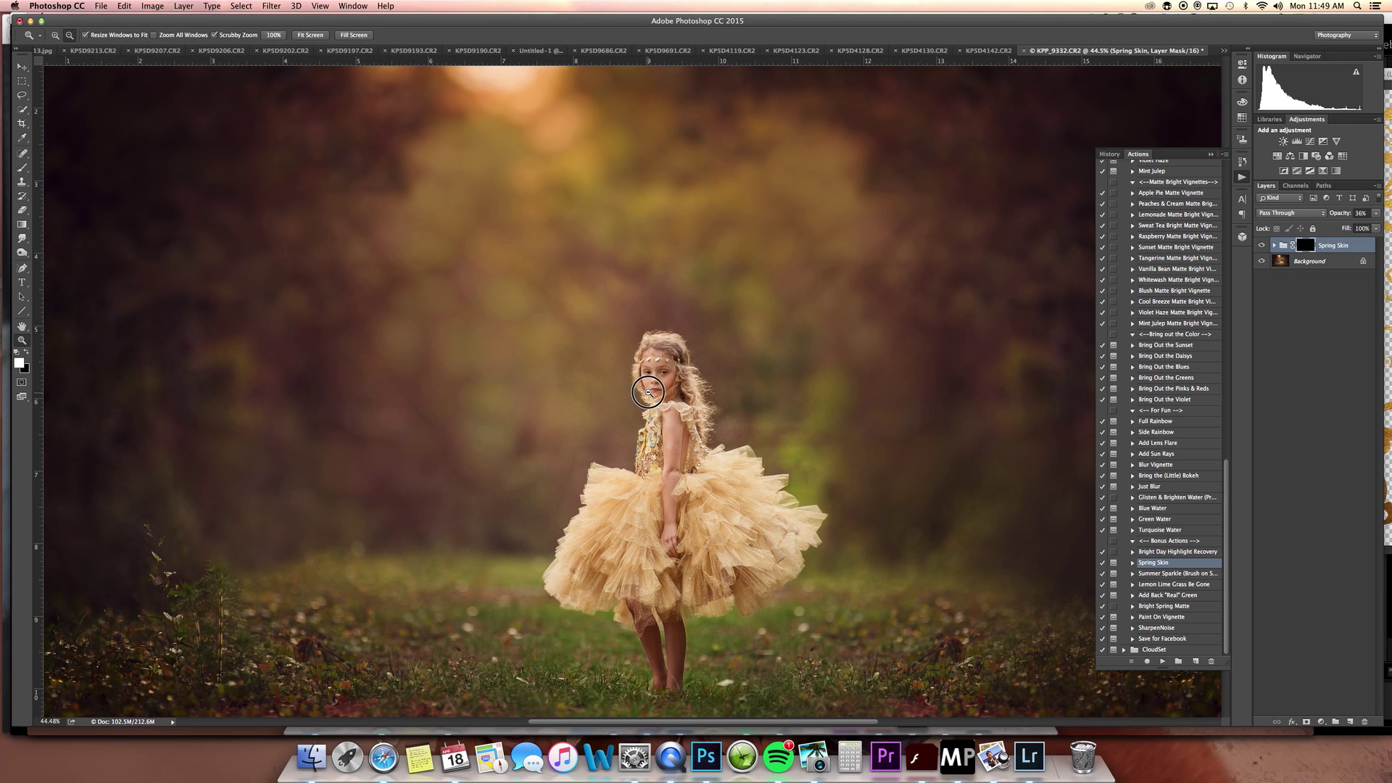
scroll(655, 386, "up", 2)
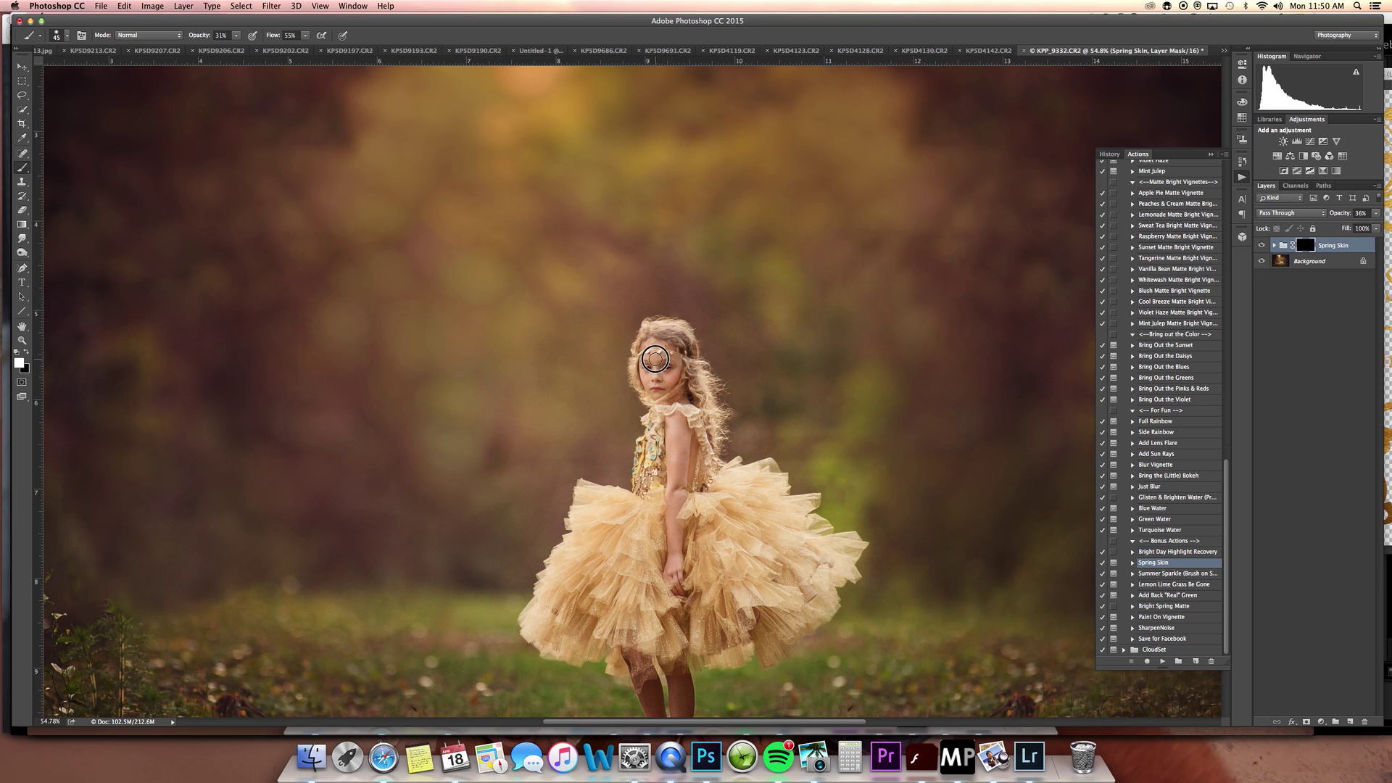
Compare the girl's skin with and without the Spring Skin group
key("x")
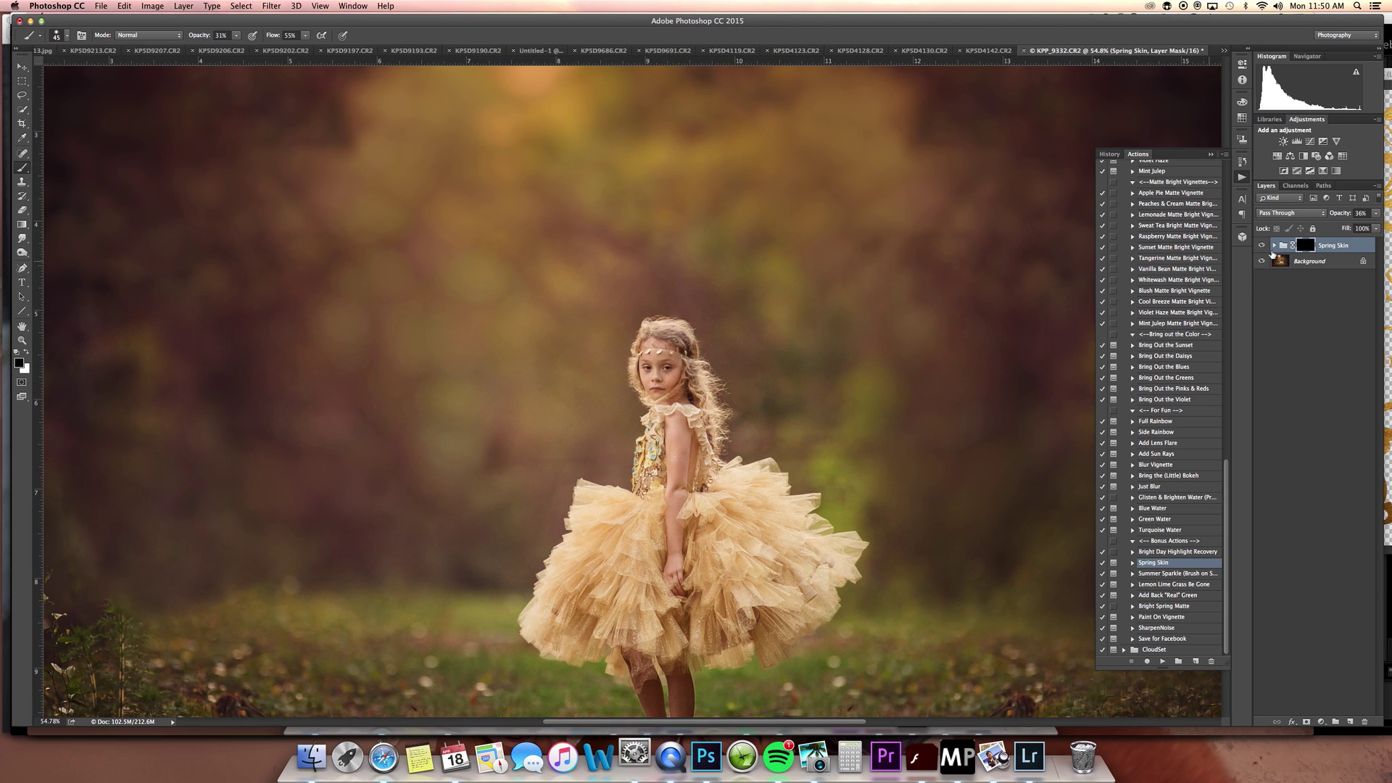
left_click(1263, 247)
left_click(1263, 247)
key("x")
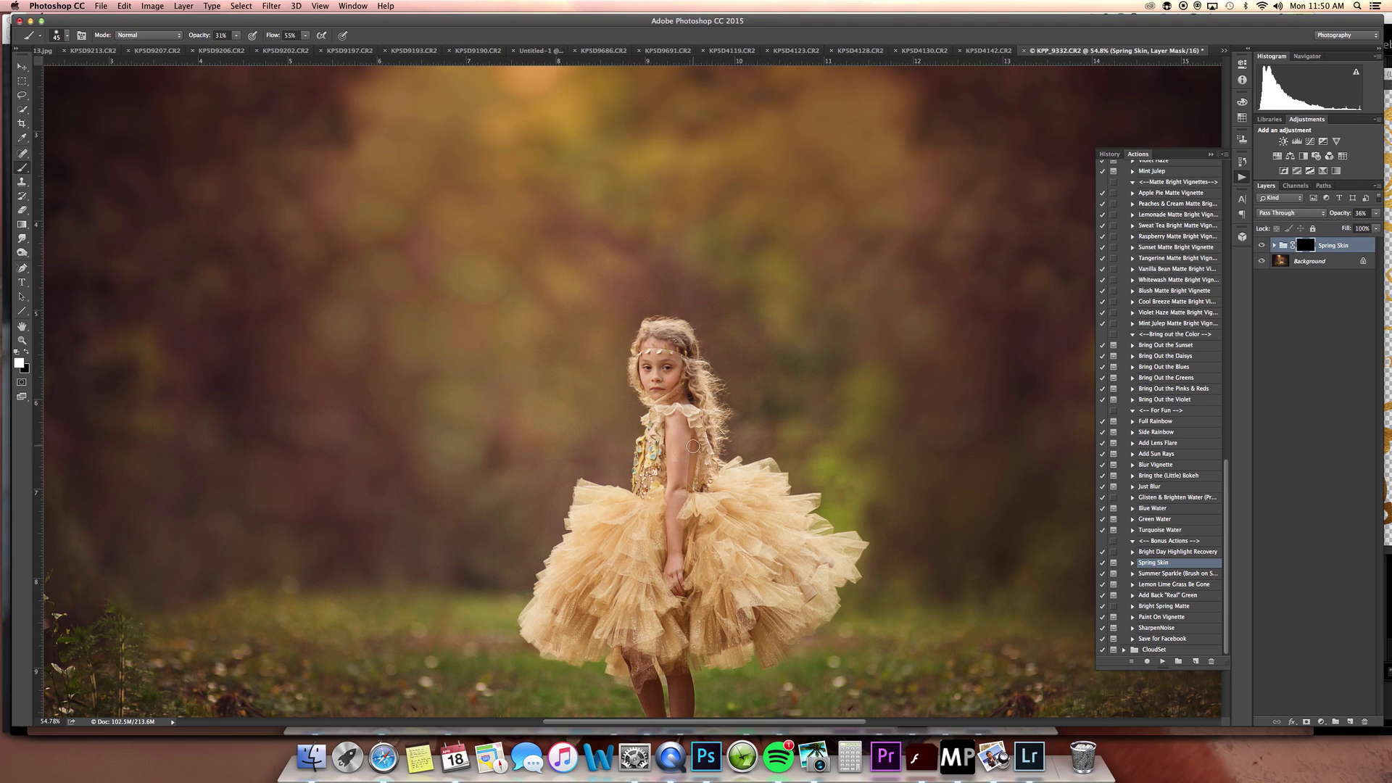
Brush more of the Spring Skin effect over the girl's arm, legs and face and check it against the original
mouse_move(689, 453)
left_mouse_down()
mouse_move(677, 479)
mouse_move(680, 455)
left_mouse_up()
mouse_move(680, 457)
left_mouse_down()
mouse_move(668, 451)
mouse_move(675, 558)
mouse_move(679, 432)
mouse_move(702, 458)
left_mouse_up()
scroll(693, 487, "down", 5)
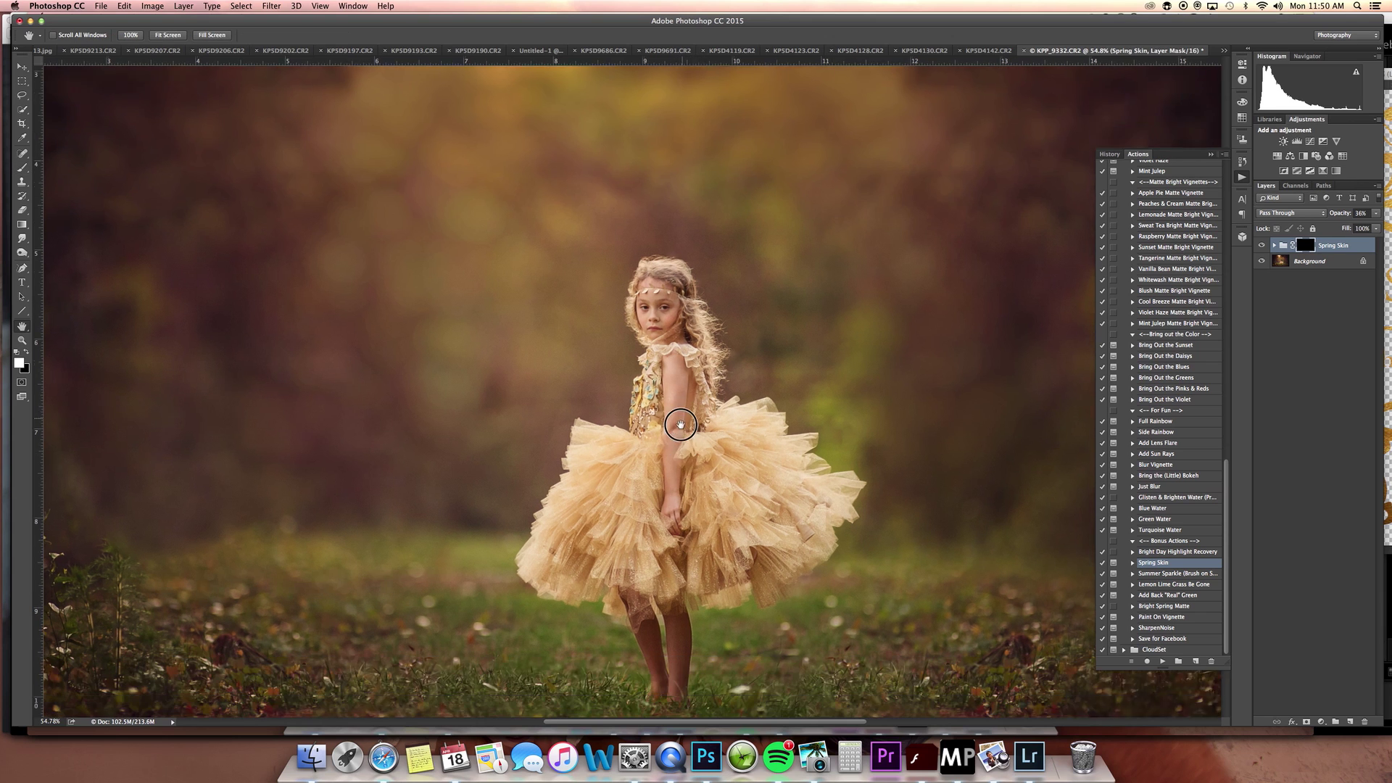
mouse_move(689, 570)
left_mouse_down()
mouse_move(675, 618)
mouse_move(676, 555)
mouse_move(671, 609)
mouse_move(641, 577)
mouse_move(676, 616)
mouse_move(655, 613)
mouse_move(644, 559)
left_mouse_up()
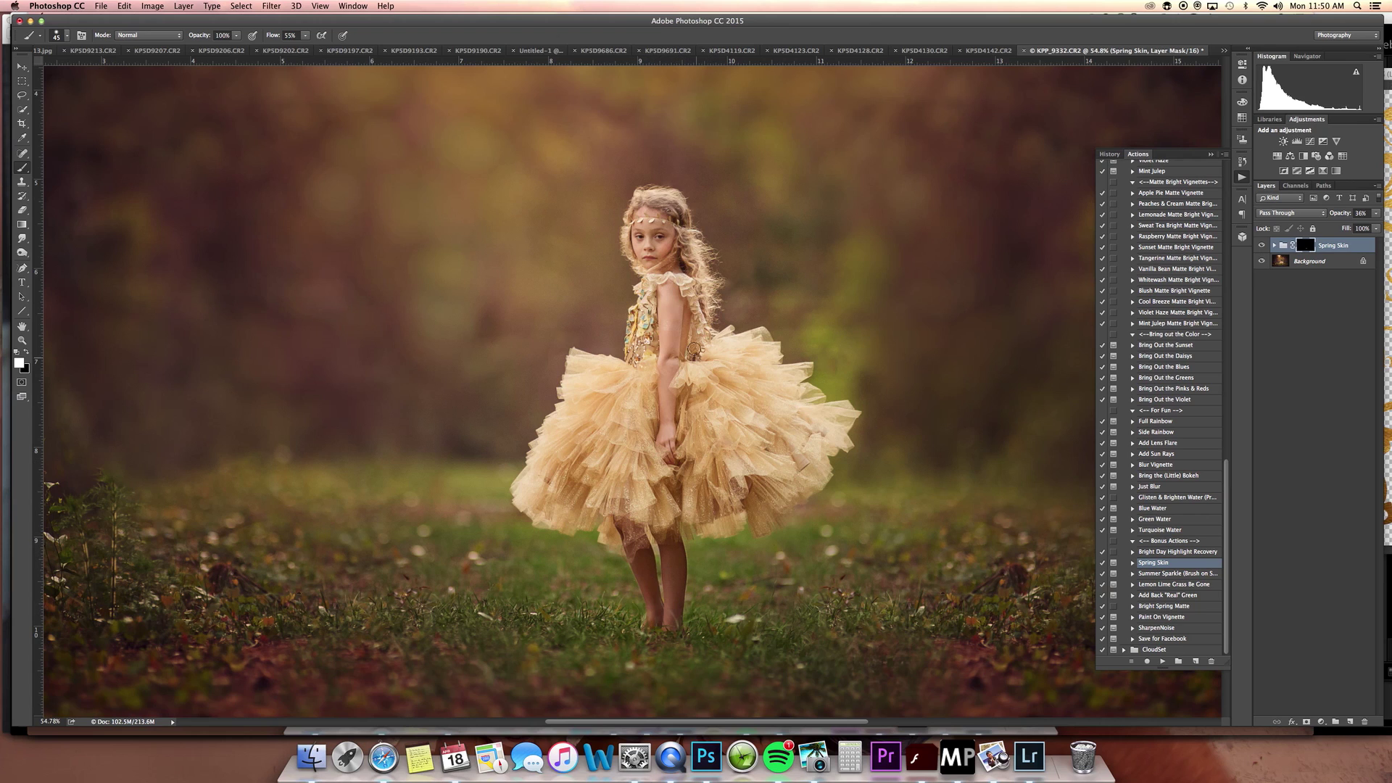
mouse_move(648, 236)
left_mouse_down()
mouse_move(649, 225)
mouse_move(653, 268)
mouse_move(675, 269)
mouse_move(660, 217)
left_mouse_up()
left_click(1262, 246)
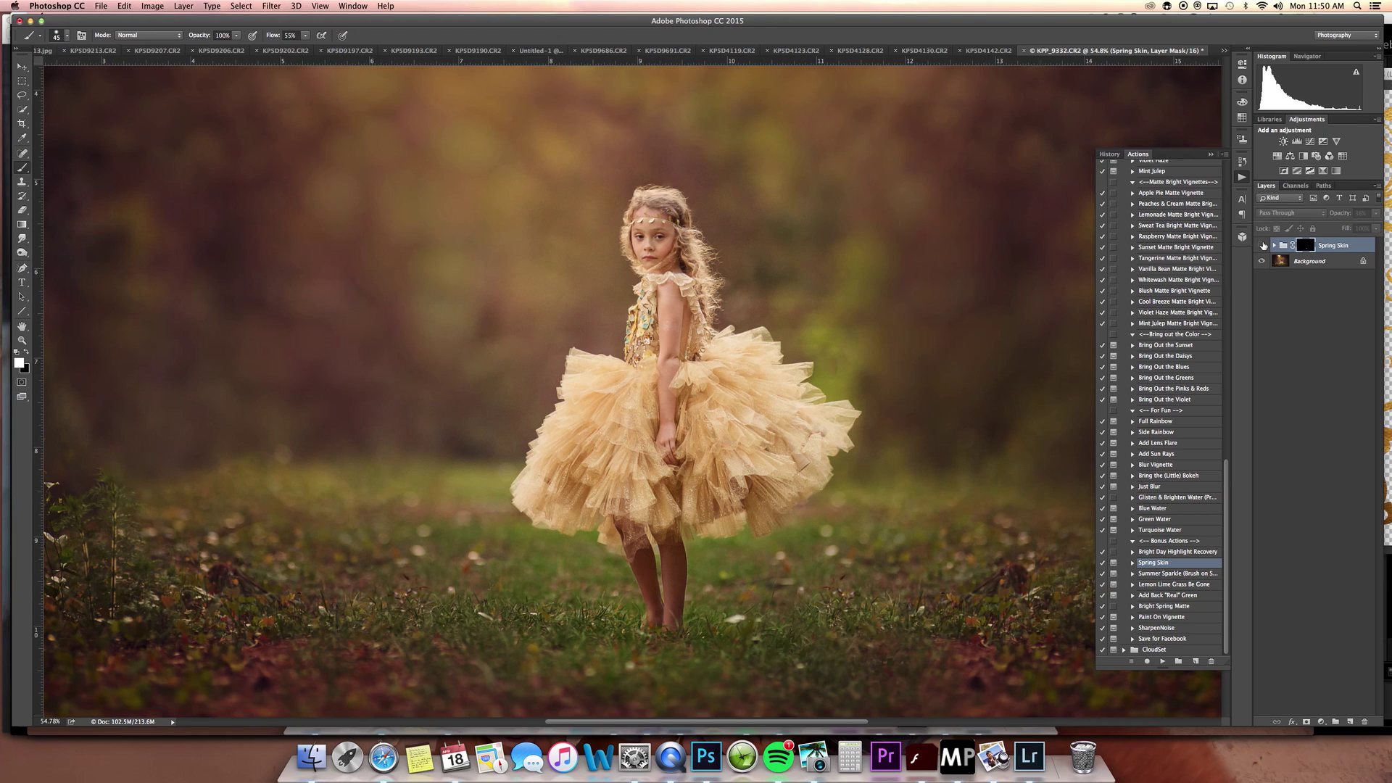
key("x")
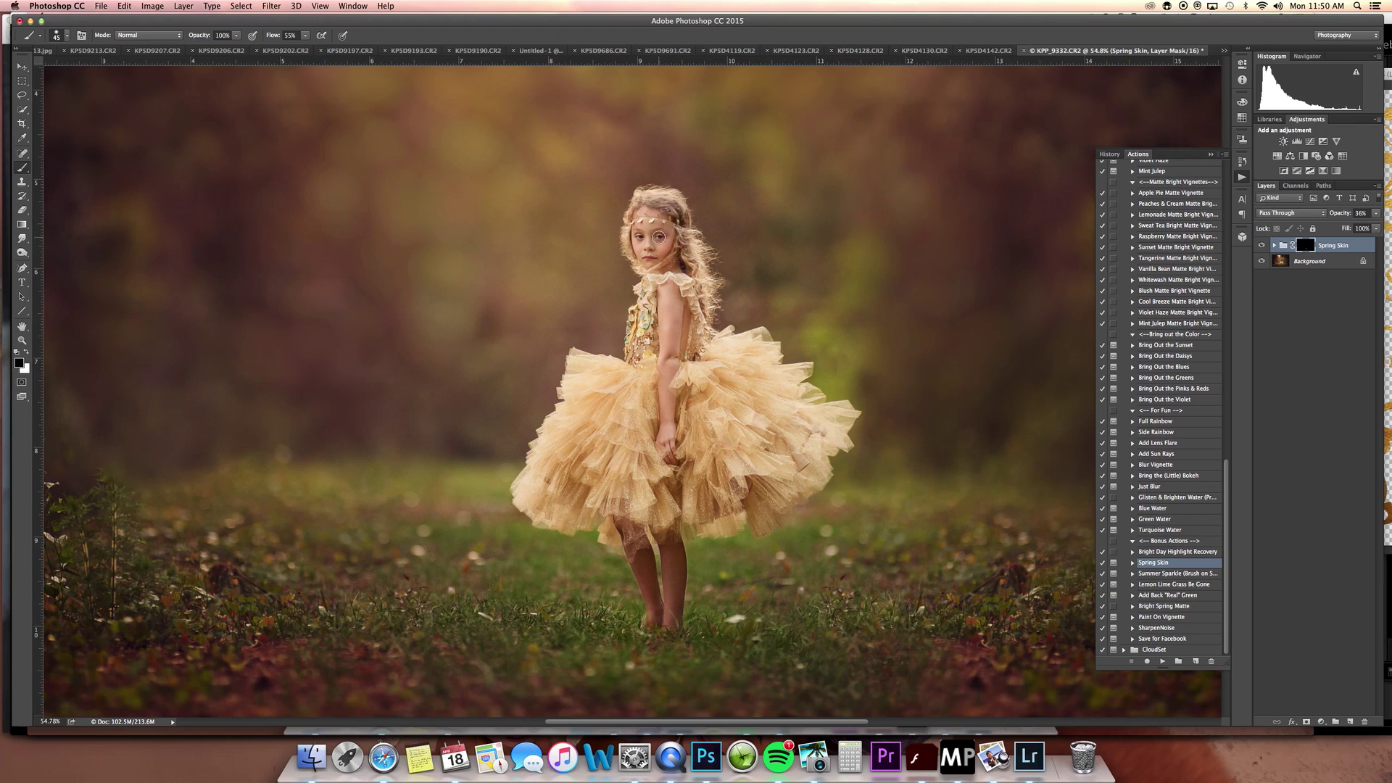
key("x")
Try painting the Spring Skin effect across the forest background with an 800 px brush at 40% opacity
key("z")
left_click_drag(745, 438, 823, 406)
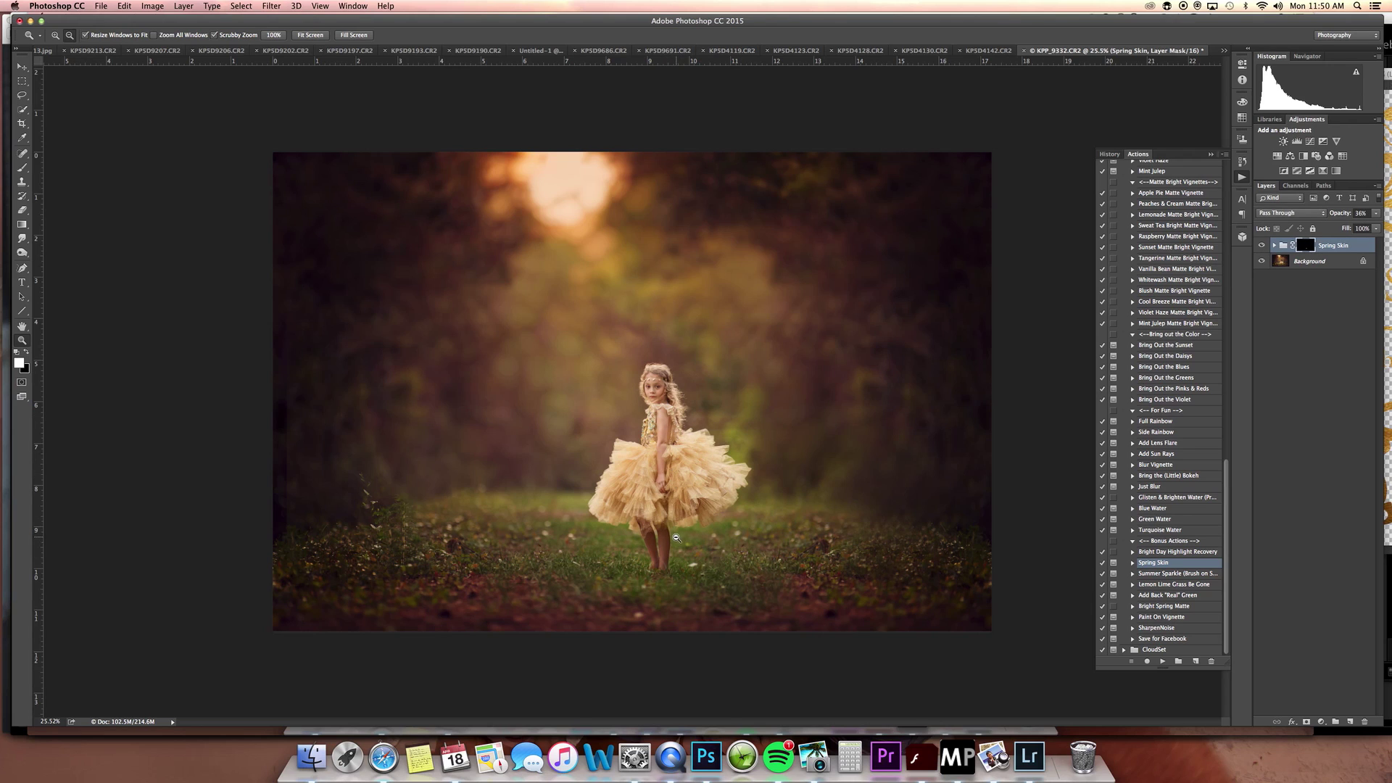
key("b")
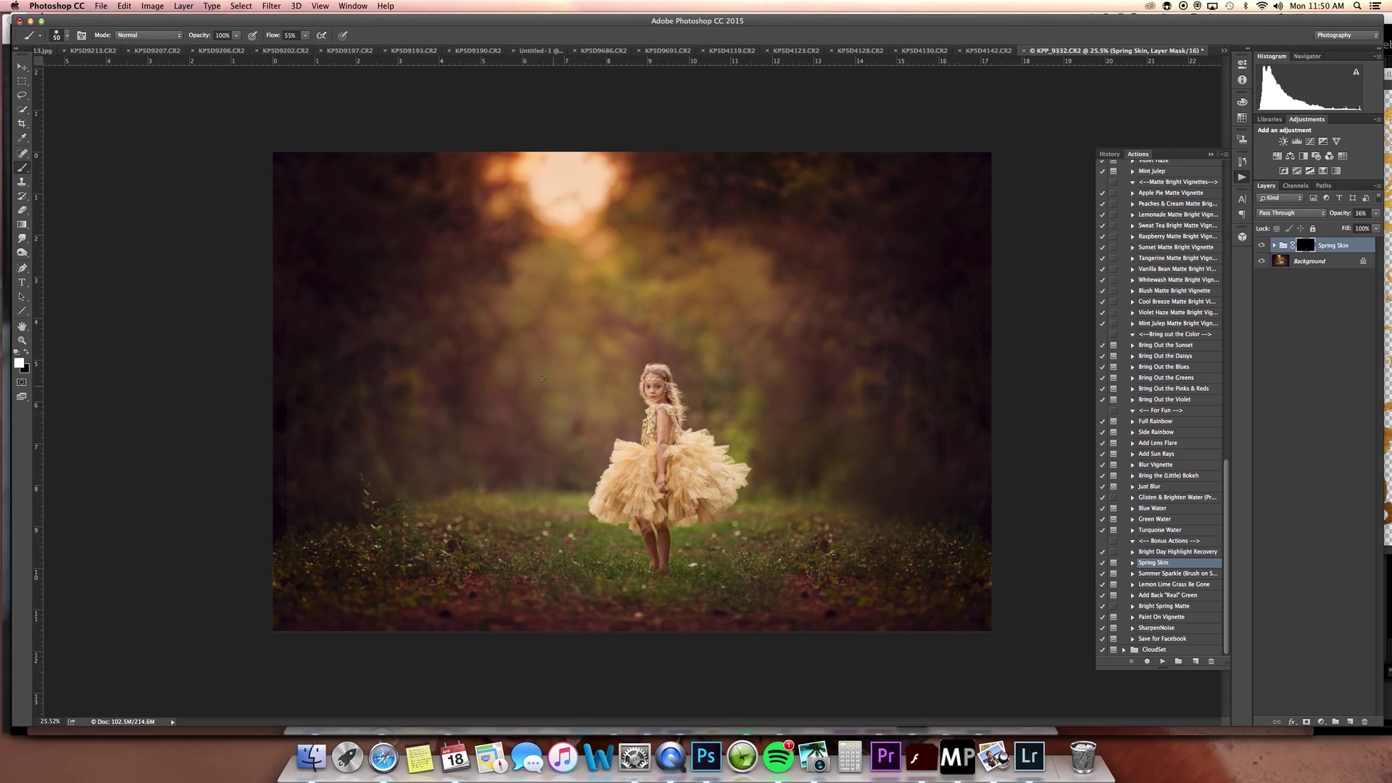
key("bracketright")
key("bracketright")
key("bracketright")
key("bracketright")
key("bracketright")
key("bracketright")
key("bracketright")
key("bracketright")
key("bracketright")
key("bracketright")
key("bracketright")
key("4")
mouse_move(592, 290)
left_mouse_down()
mouse_move(698, 279)
mouse_move(786, 333)
left_mouse_up()
Compare the Spring Skin group on and off, and undo the background brush stroke
left_click(1263, 246)
left_click(1262, 246)
left_click(124, 6)
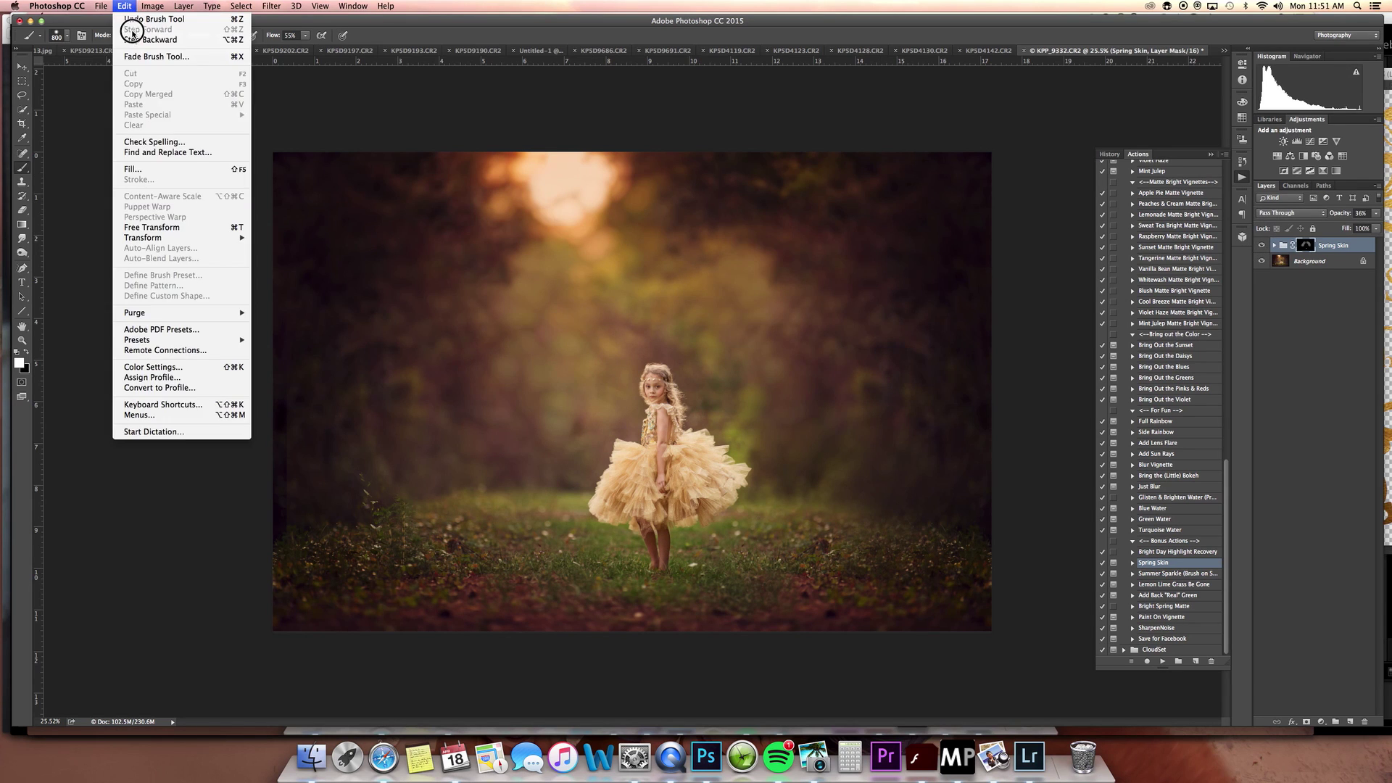
left_click(139, 41)
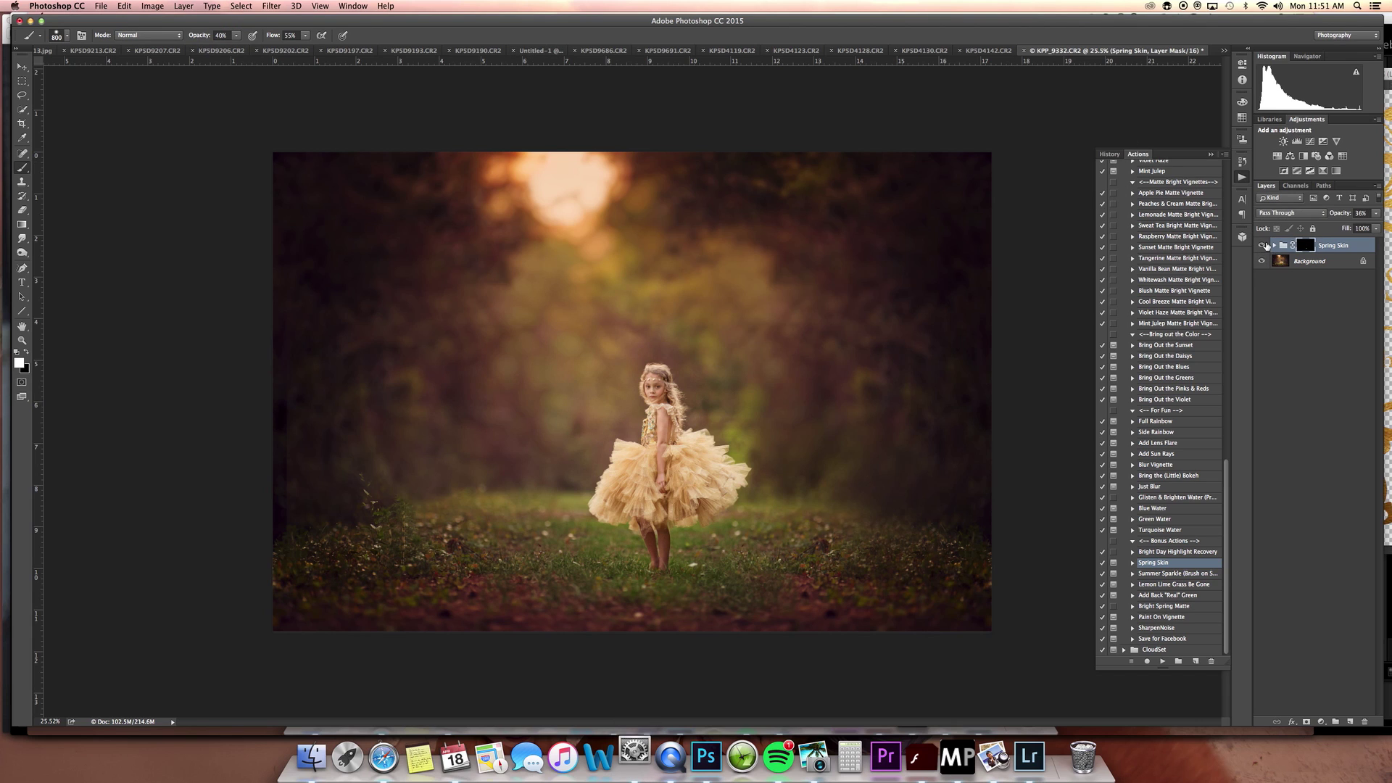
Reduce the brush size to 400 px
key("bracketleft")
key("bracketleft")
key("bracketleft")
key("bracketleft")
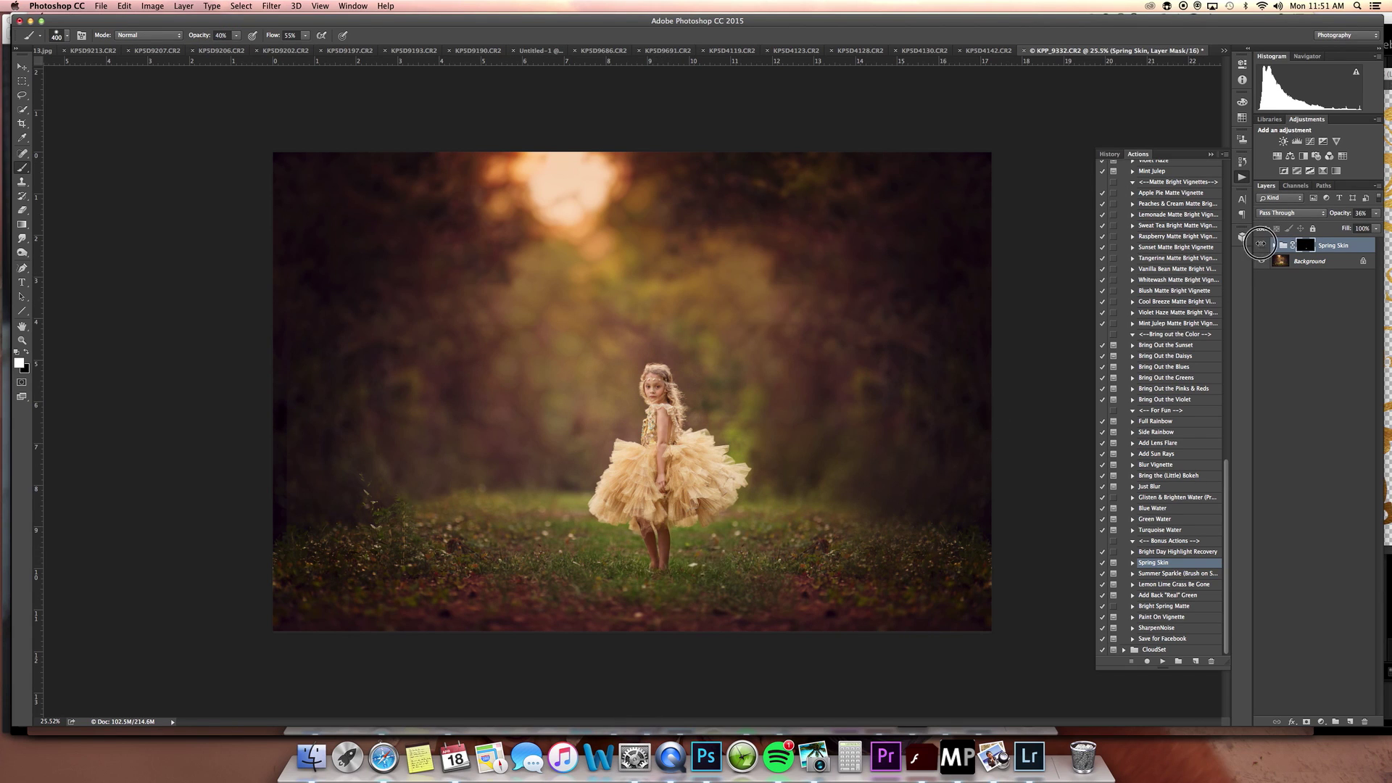
Lower the Spring Skin group's opacity to 23%, comparing the image with and without it
left_click(1379, 211)
left_click(1367, 225)
left_click_drag(1367, 226, 1337, 227)
left_click(1261, 247)
left_click(1262, 248)
left_click(1377, 216)
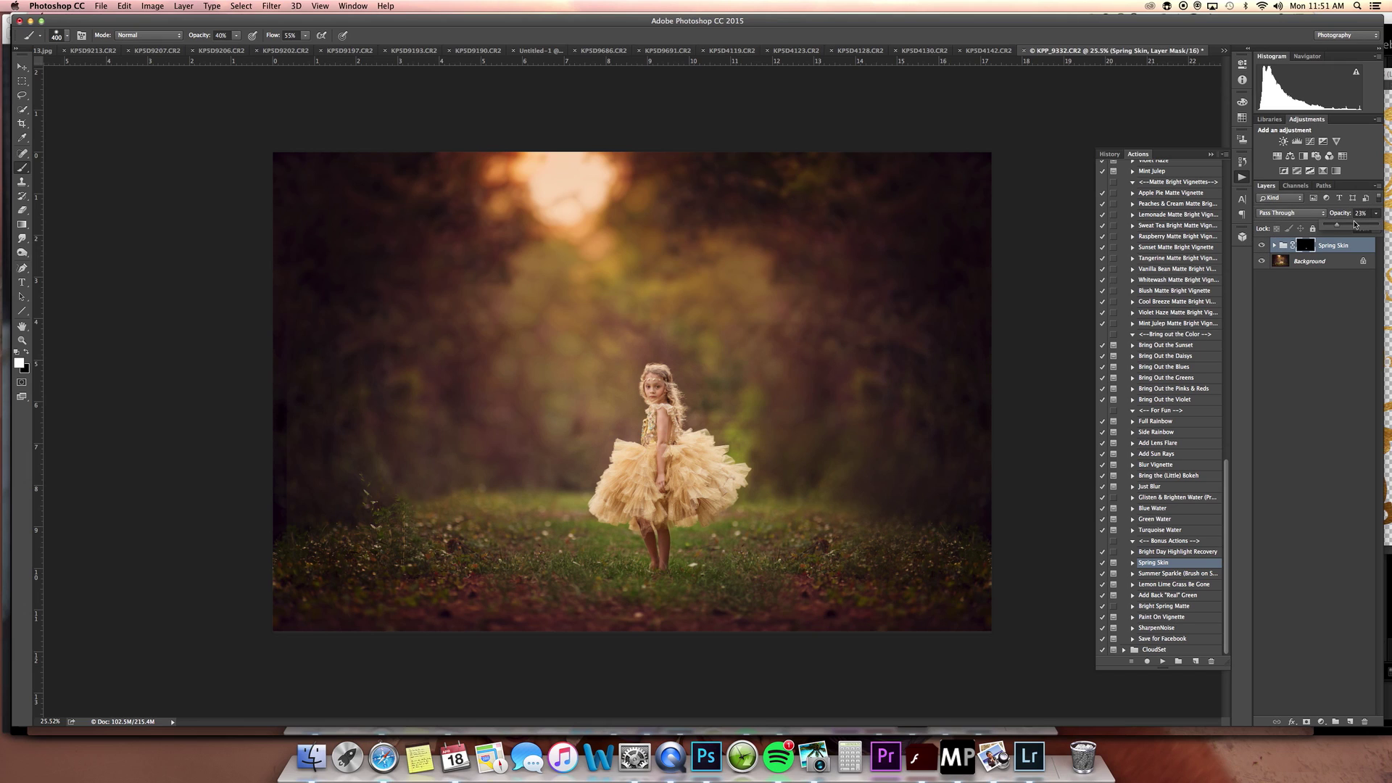
left_click_drag(1335, 227, 1335, 226)
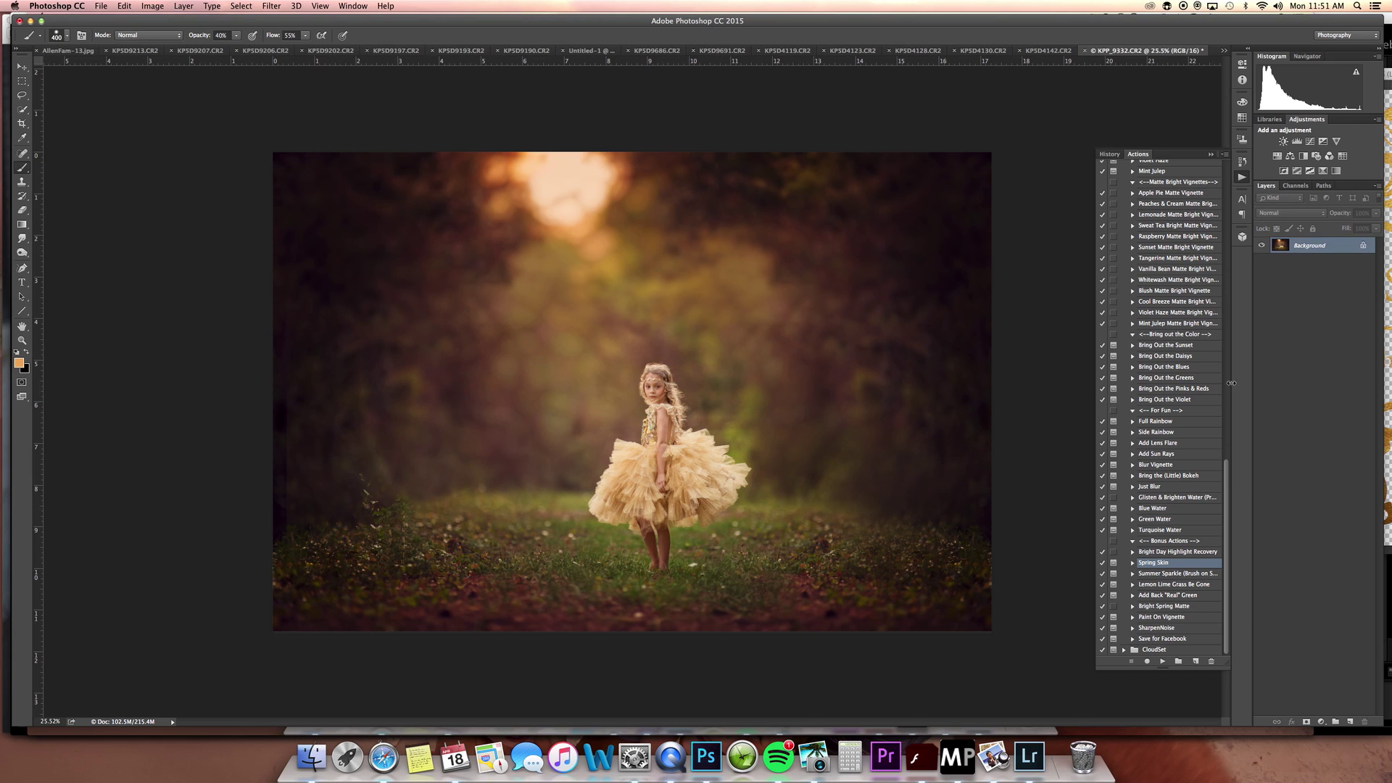
Run the Brighten/Deepen action from The Kansas Collection and continue past its message
left_click_drag(1226, 503, 1166, 183)
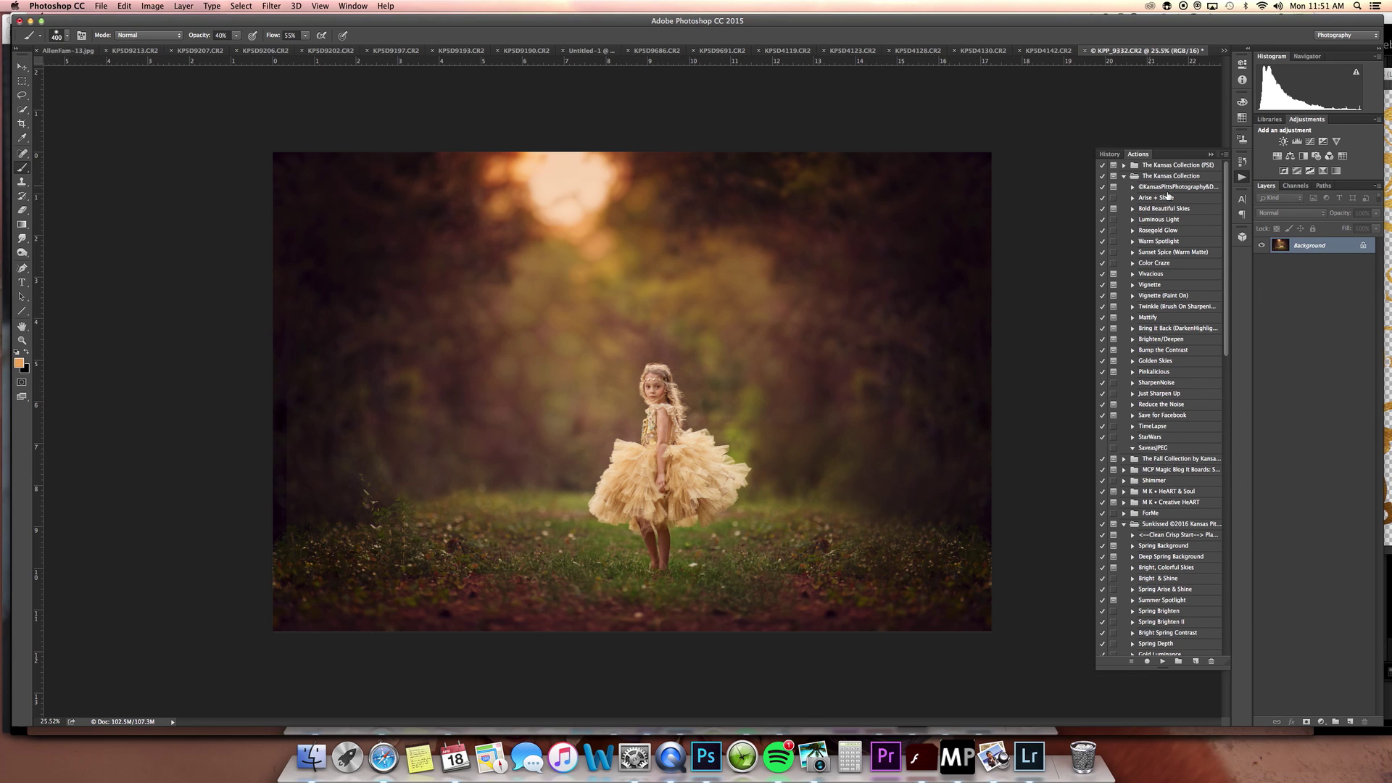
left_click(1170, 340)
left_click(1162, 660)
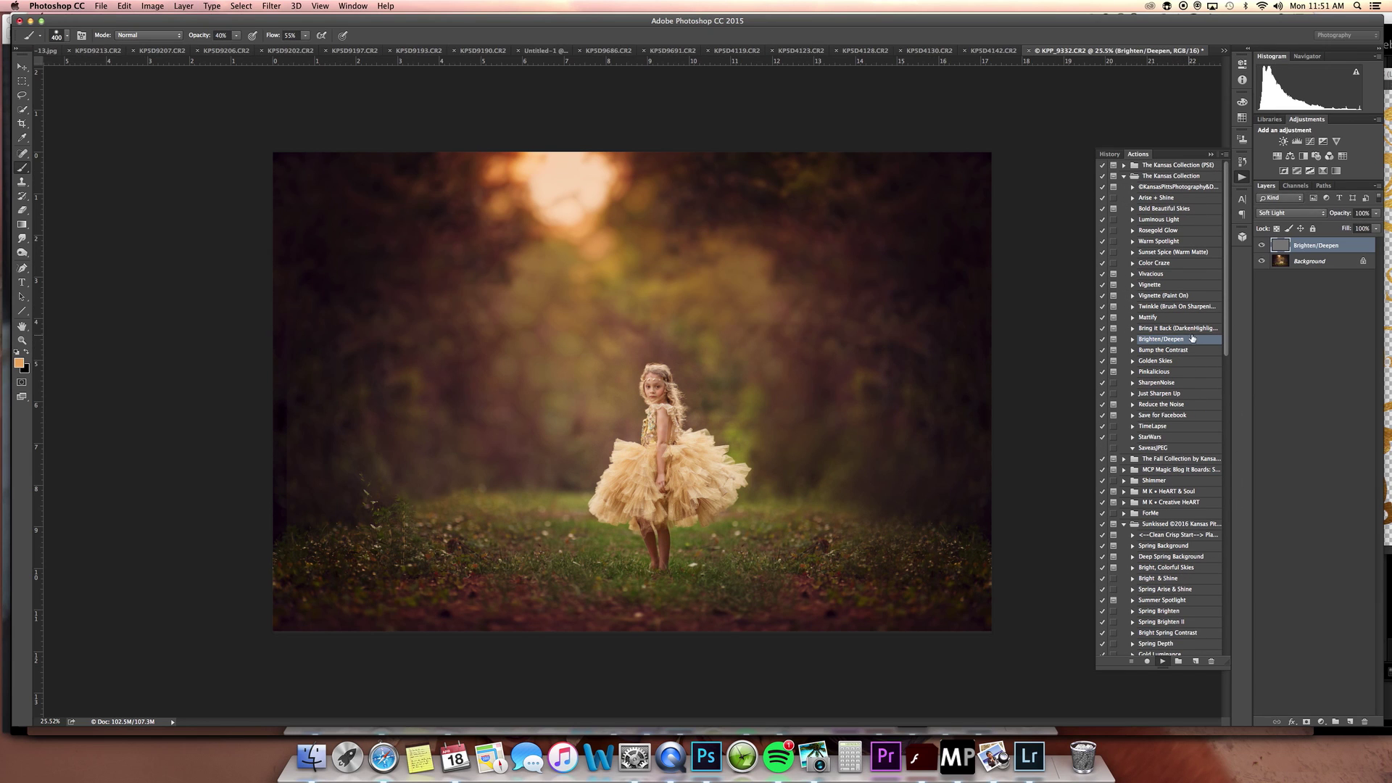
left_click(769, 252)
left_click_drag(1226, 314, 1243, 520)
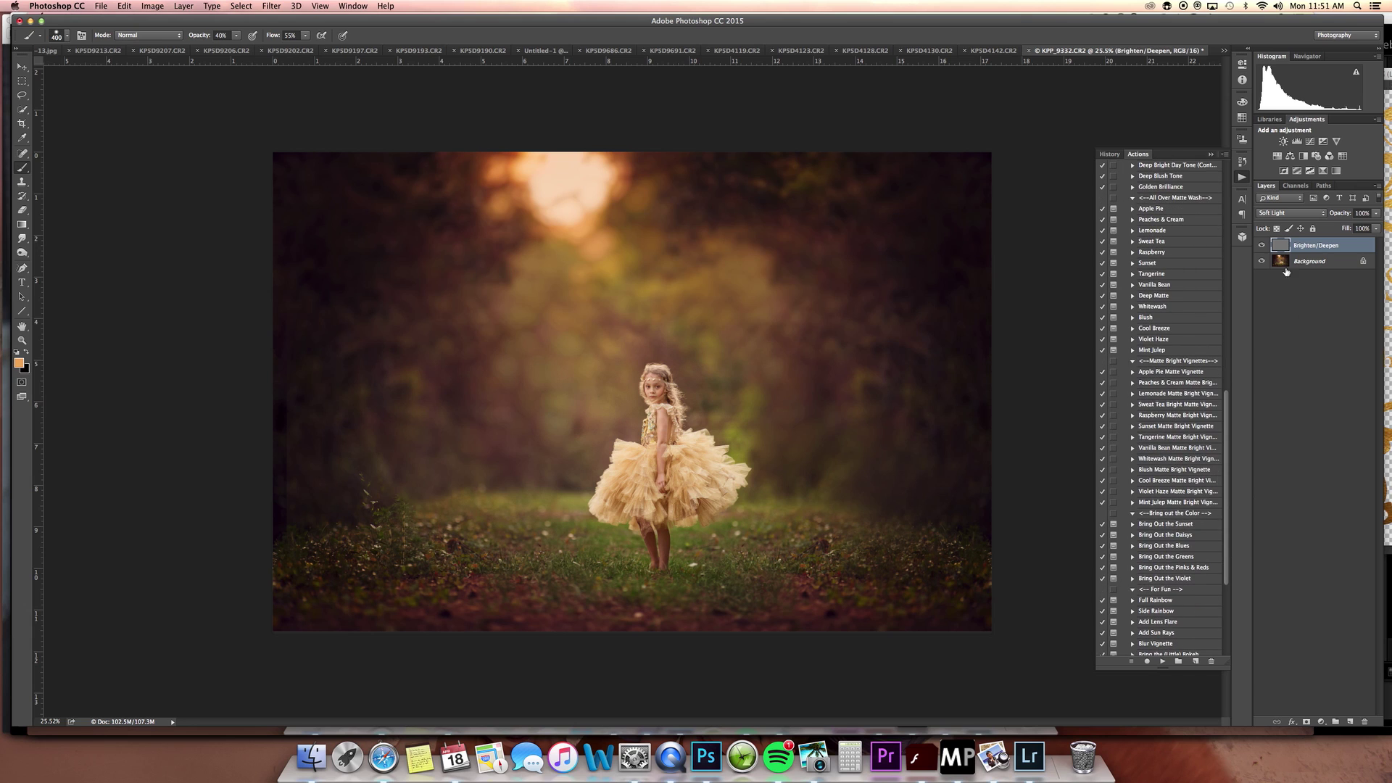
Paint white over the girl's lower legs on the Brighten/Deepen layer with a 100 px brush
left_click(17, 352)
left_click(27, 352)
key("bracketleft")
key("bracketleft")
key("bracketleft")
key("bracketleft")
key("bracketleft")
key("bracketleft")
key("bracketleft")
mouse_move(669, 553)
left_mouse_down()
mouse_move(645, 562)
mouse_move(662, 525)
mouse_move(671, 570)
left_mouse_up()
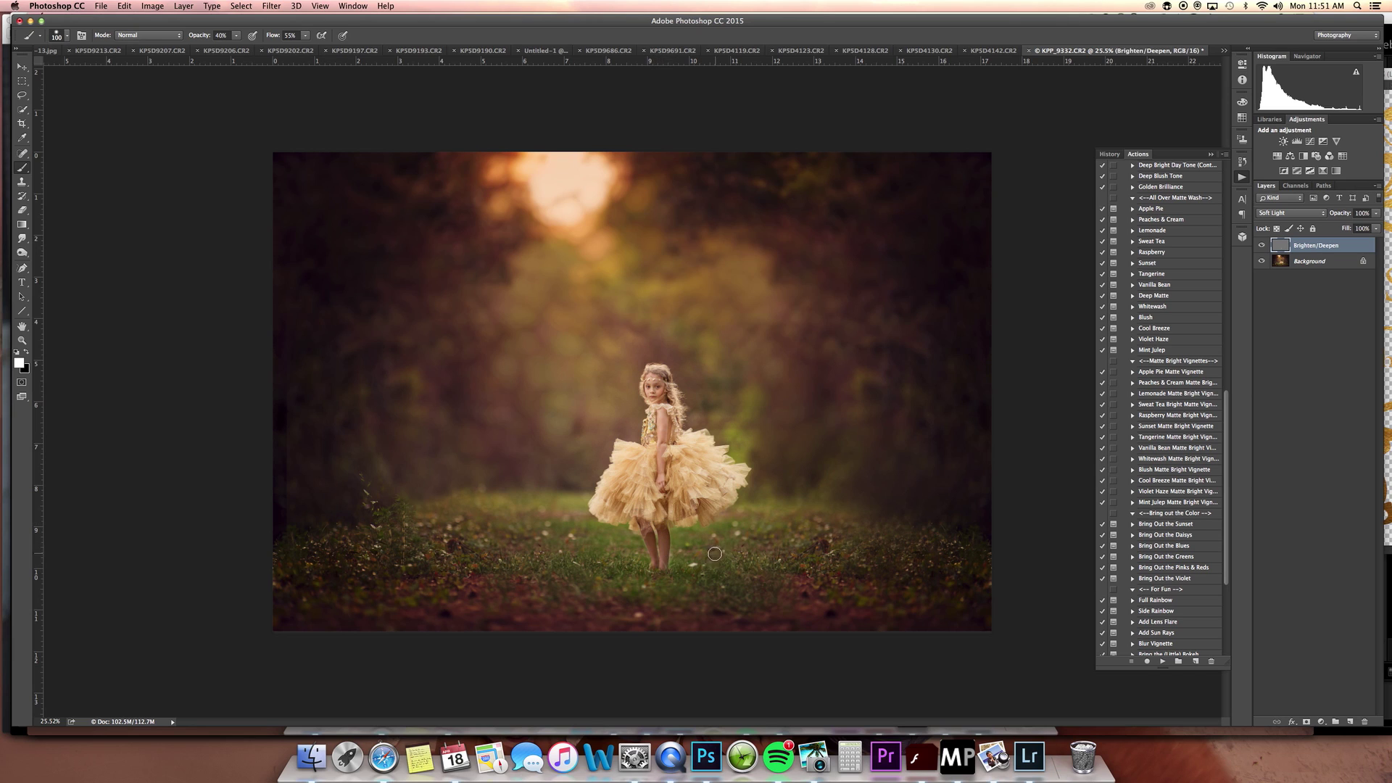
Lower the Brighten/Deepen layer's opacity to 12%, compare it on and off, and merge it into the background
left_click(1261, 246)
left_click(1262, 245)
left_click_drag(1376, 213, 1316, 248)
left_click(1262, 247)
left_click(1263, 248)
left_click_drag(1376, 213, 1338, 229)
left_click(1262, 247)
left_click(1262, 248)
key("super+e")
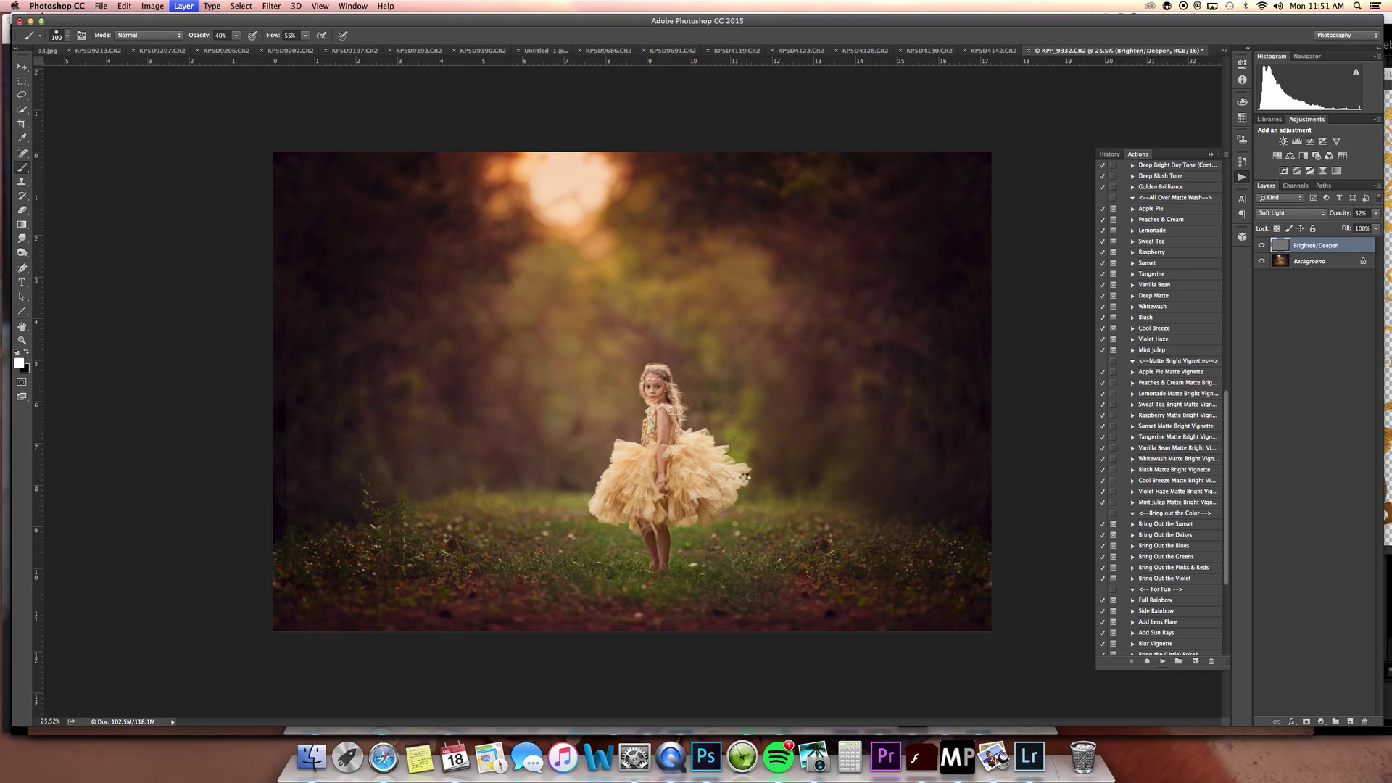
Run the Deep Matte action on the whole image and lower the Deep Spring Matte layer's opacity to 41%
key("z")
left_click_drag(747, 479, 734, 515)
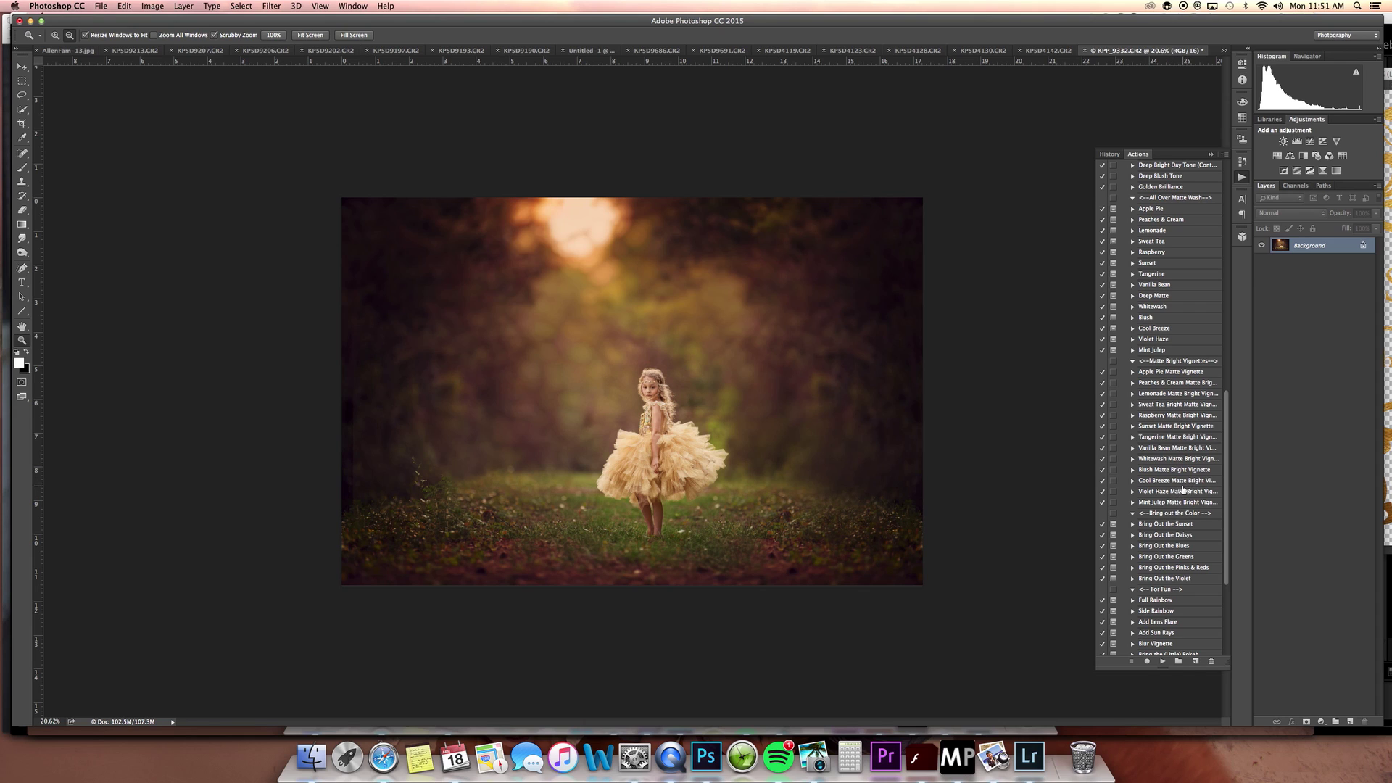
left_click(1186, 298)
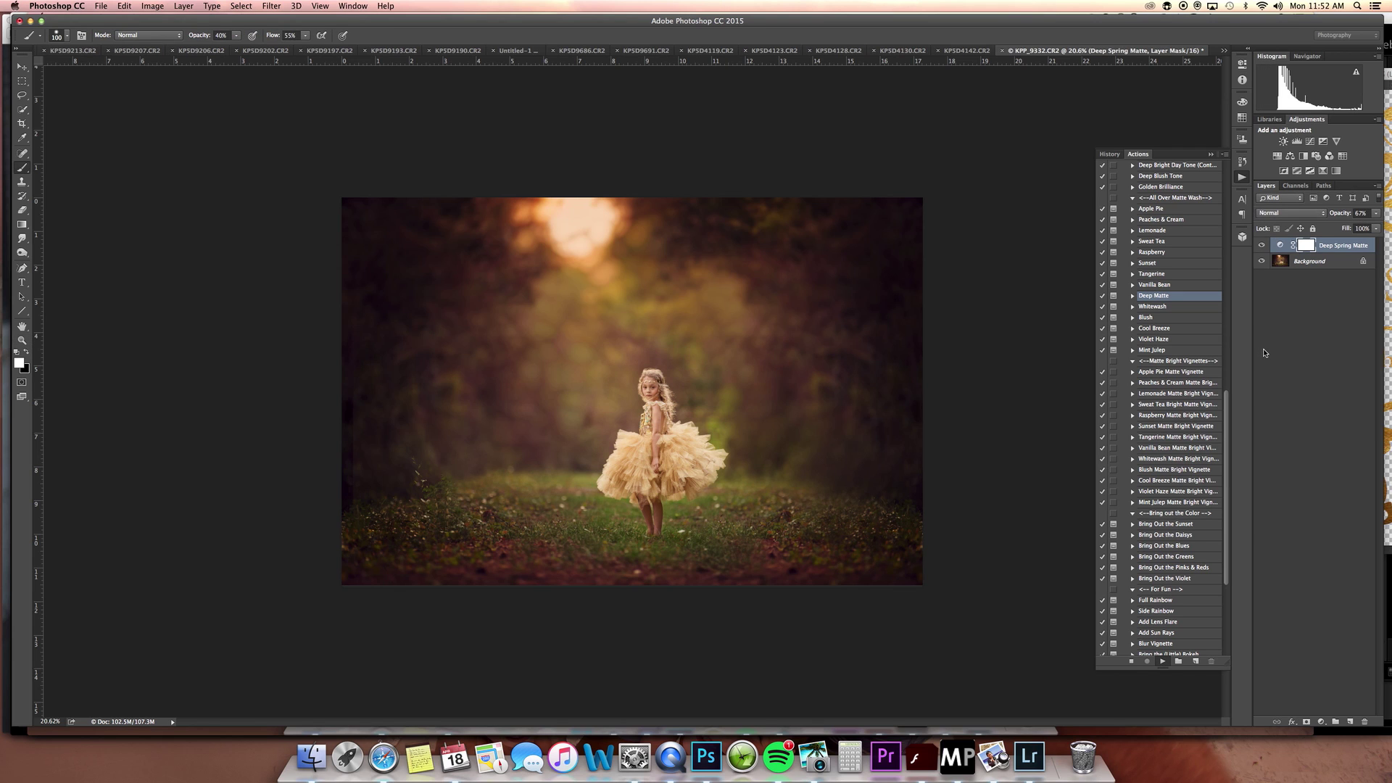
key("Return")
left_click(1375, 214)
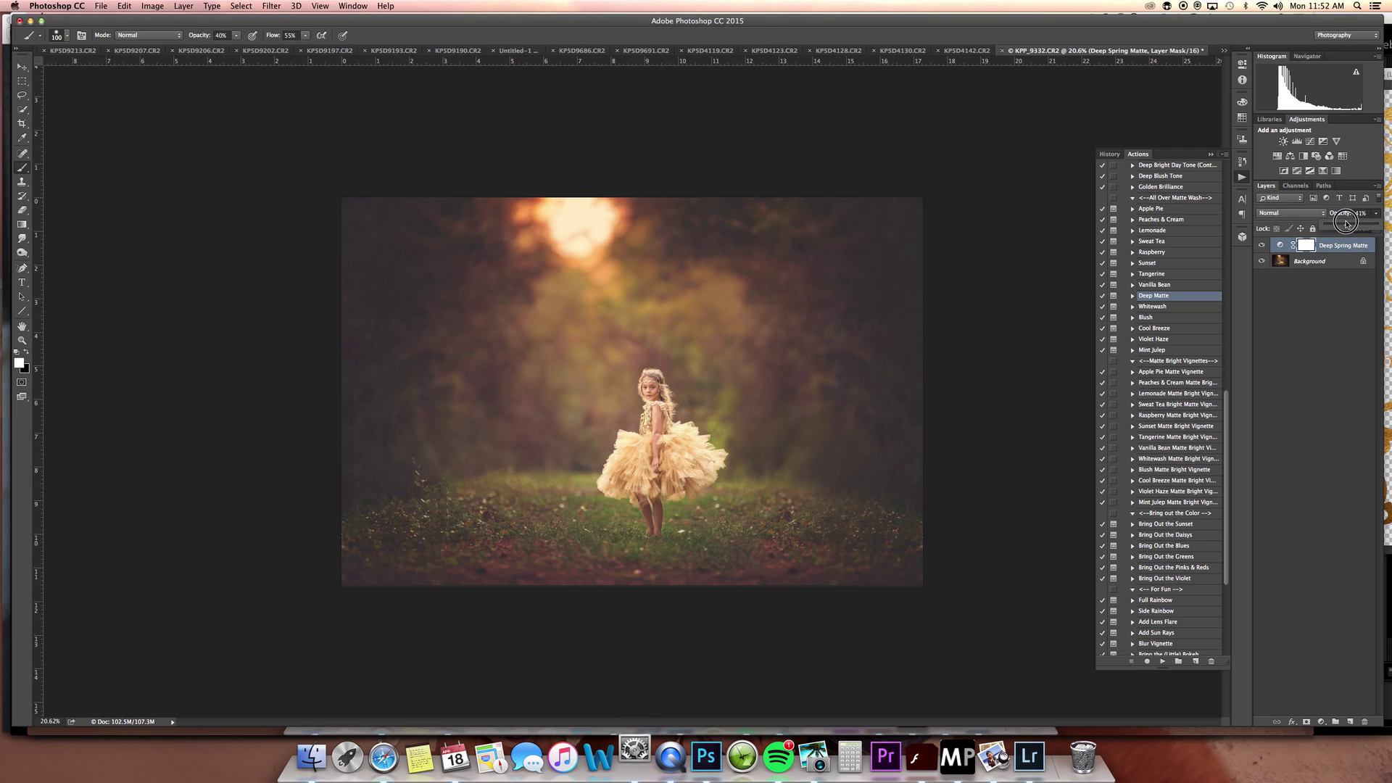
left_click_drag(1366, 225, 1353, 224)
Compare the image with and without the Deep Spring Matte layer and delete that layer
left_click(1261, 247)
left_click(1262, 248)
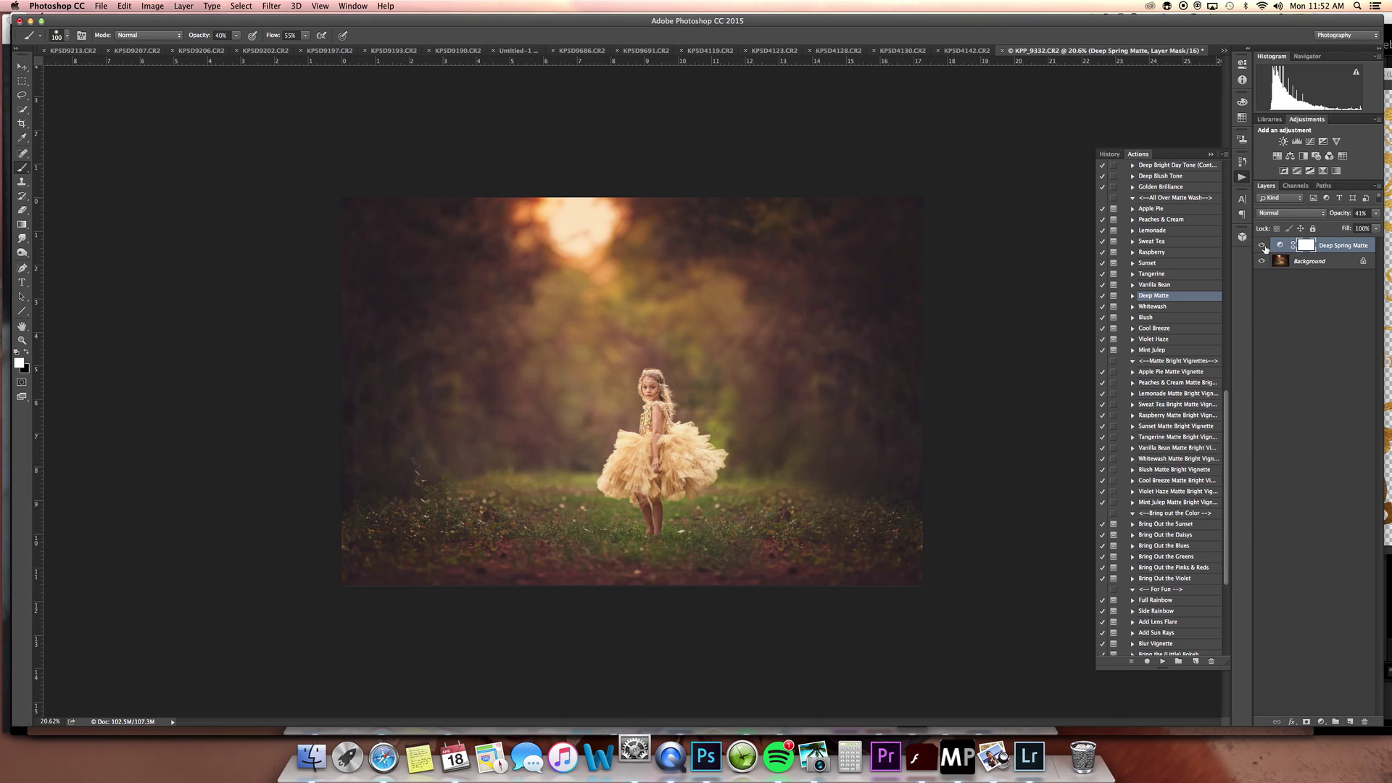
key("BackSpace")
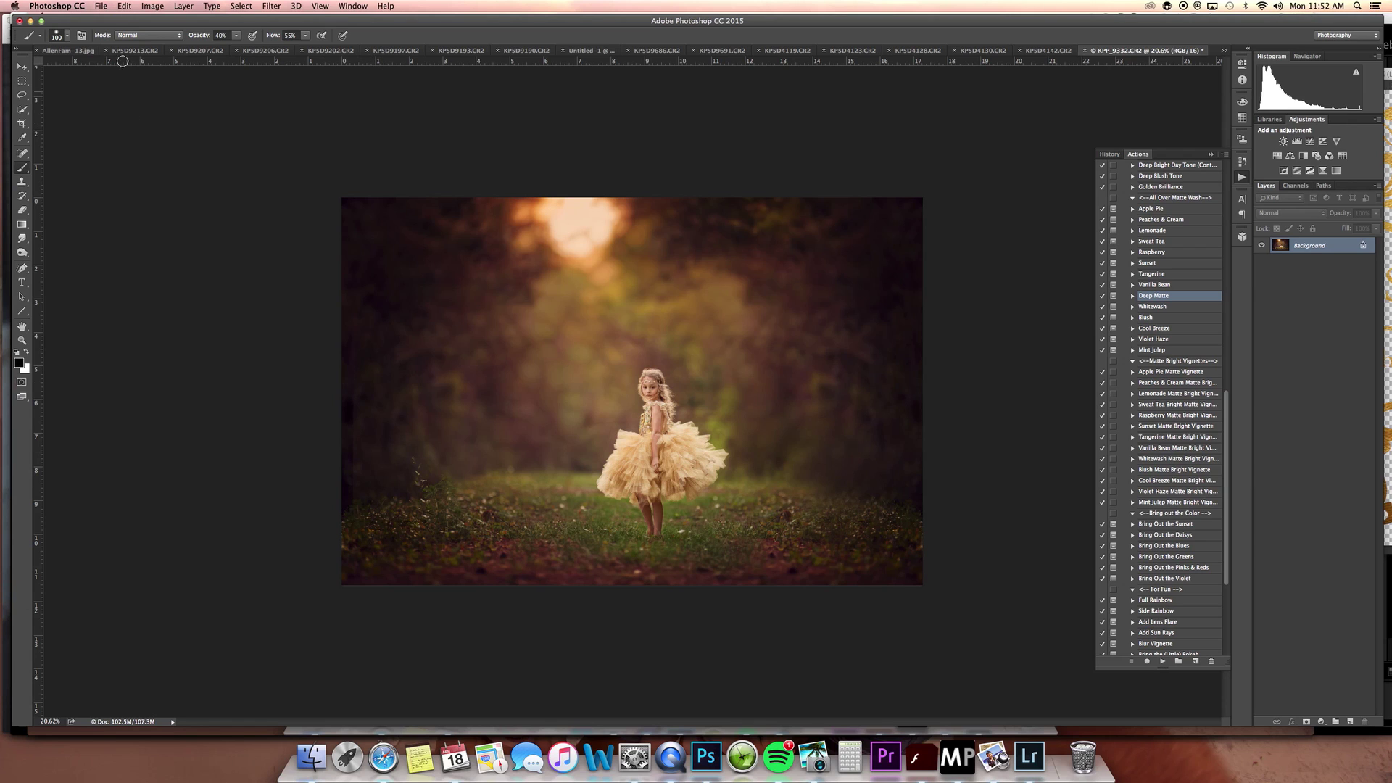
Undo the matte layer's deletion, switch to the Spot Healing Brush, and redo the deletion
left_click(124, 6)
left_click(134, 33)
key("j")
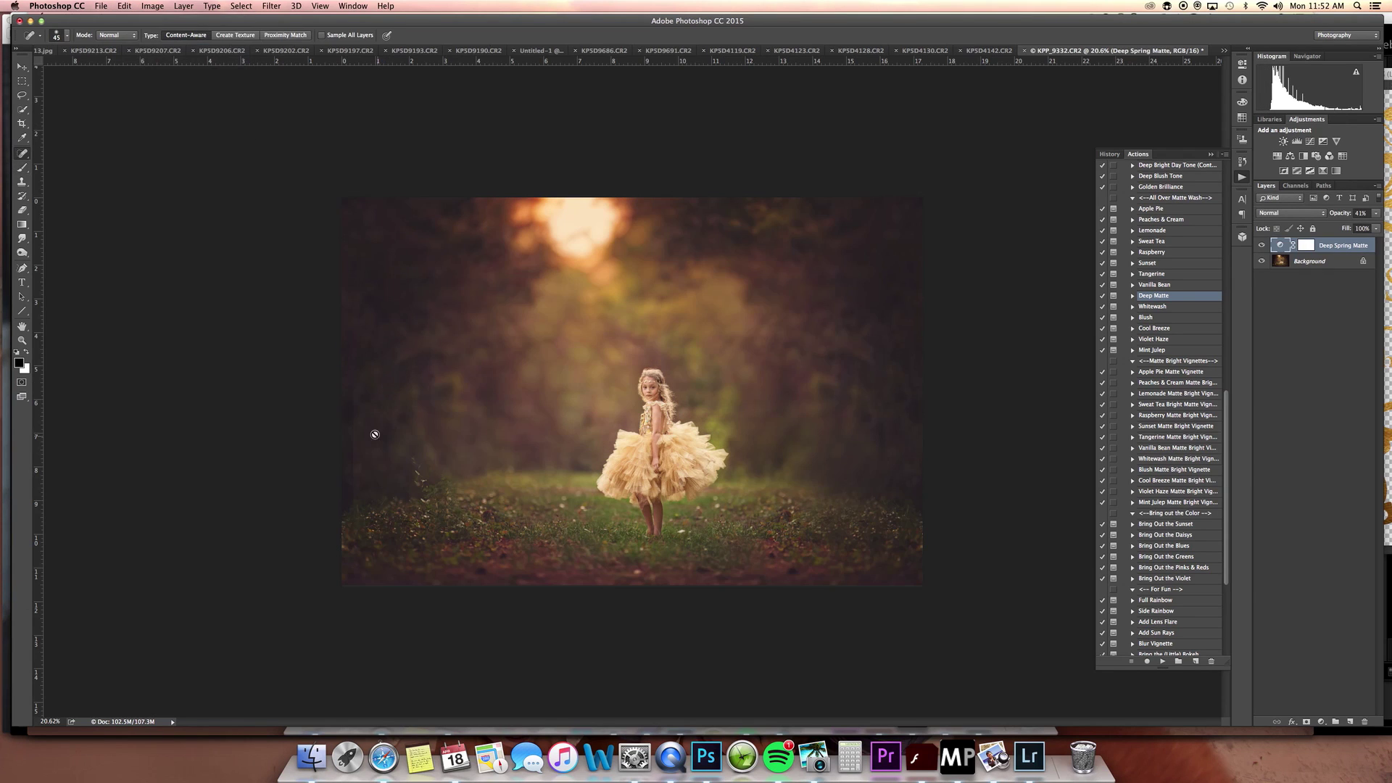
left_click(124, 5)
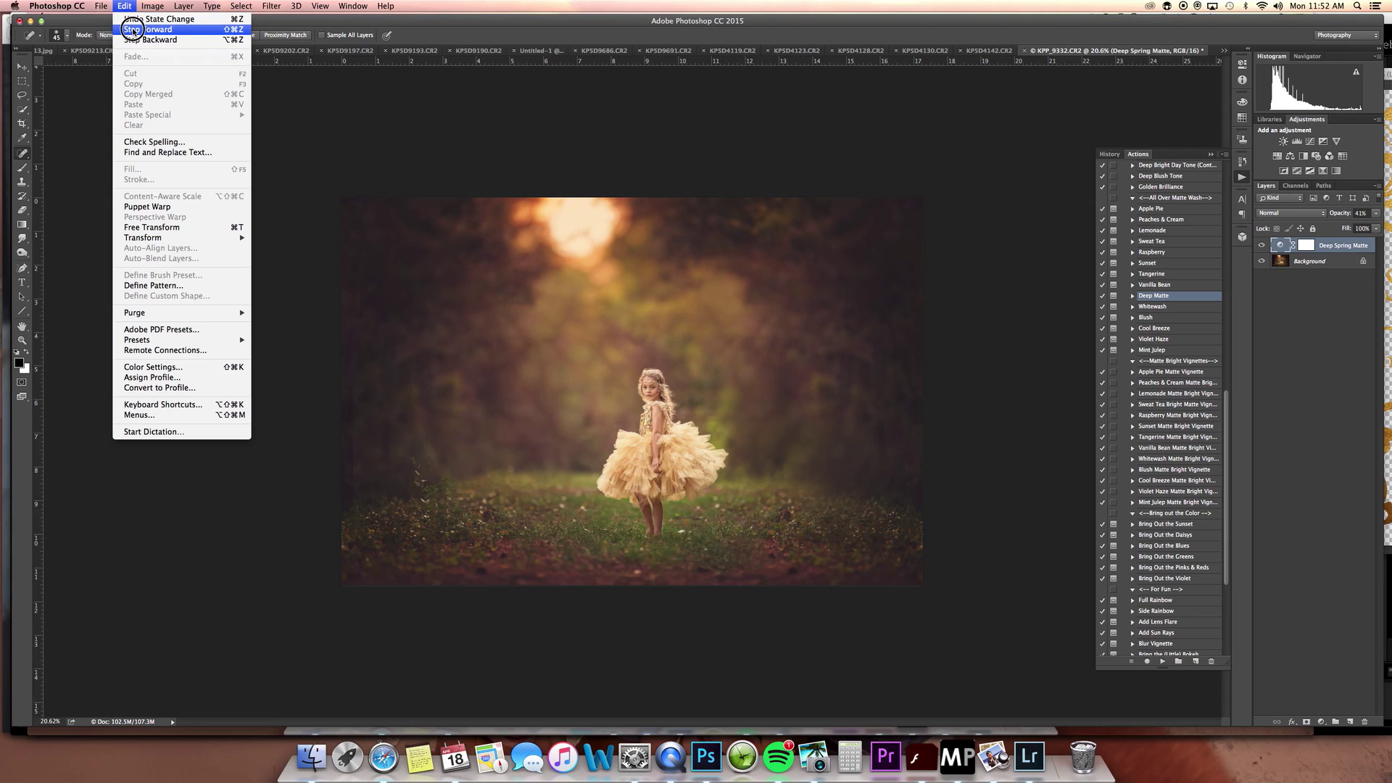
left_click(144, 36)
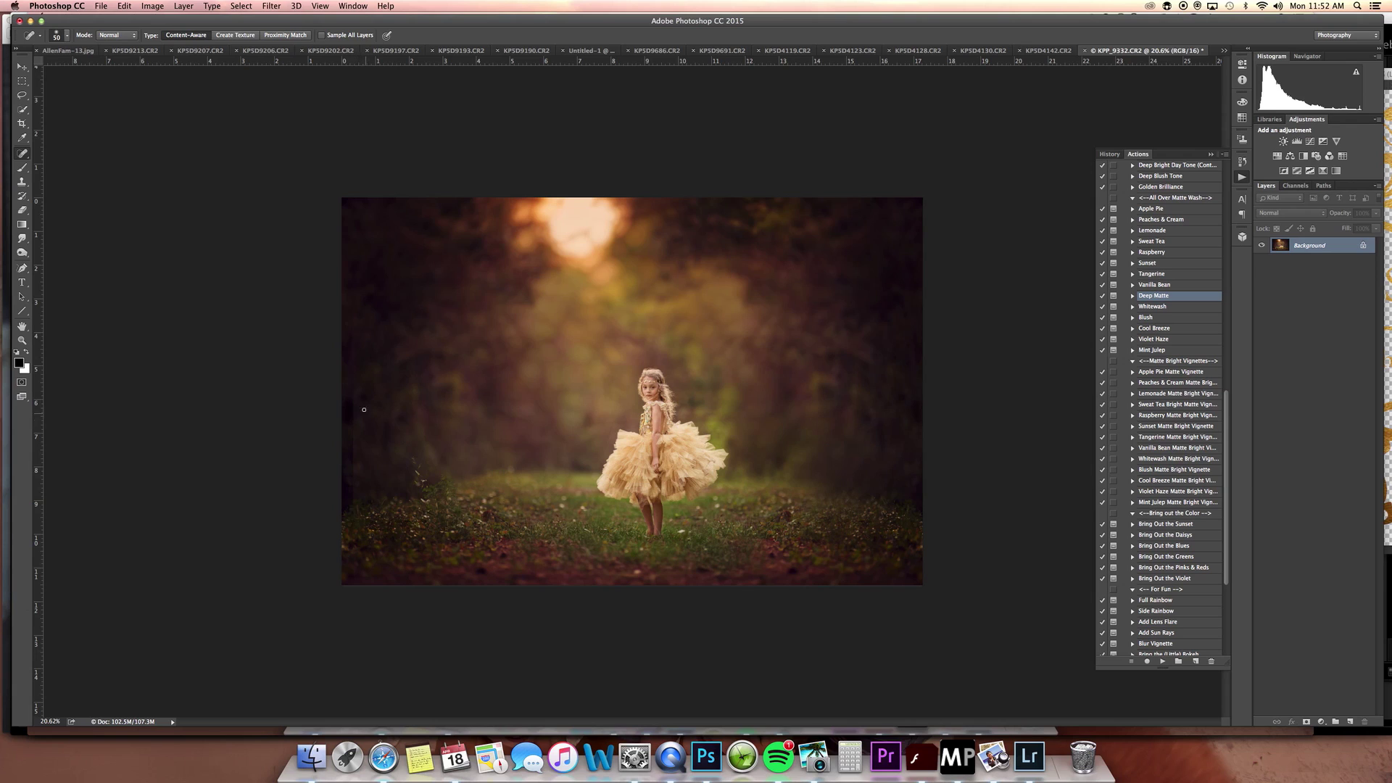
Heal the dark trees along the photo's left edge with the Spot Healing Brush, enlarging the brush to 175 px
left_click_drag(354, 399, 358, 466)
key("bracketright")
key("bracketright")
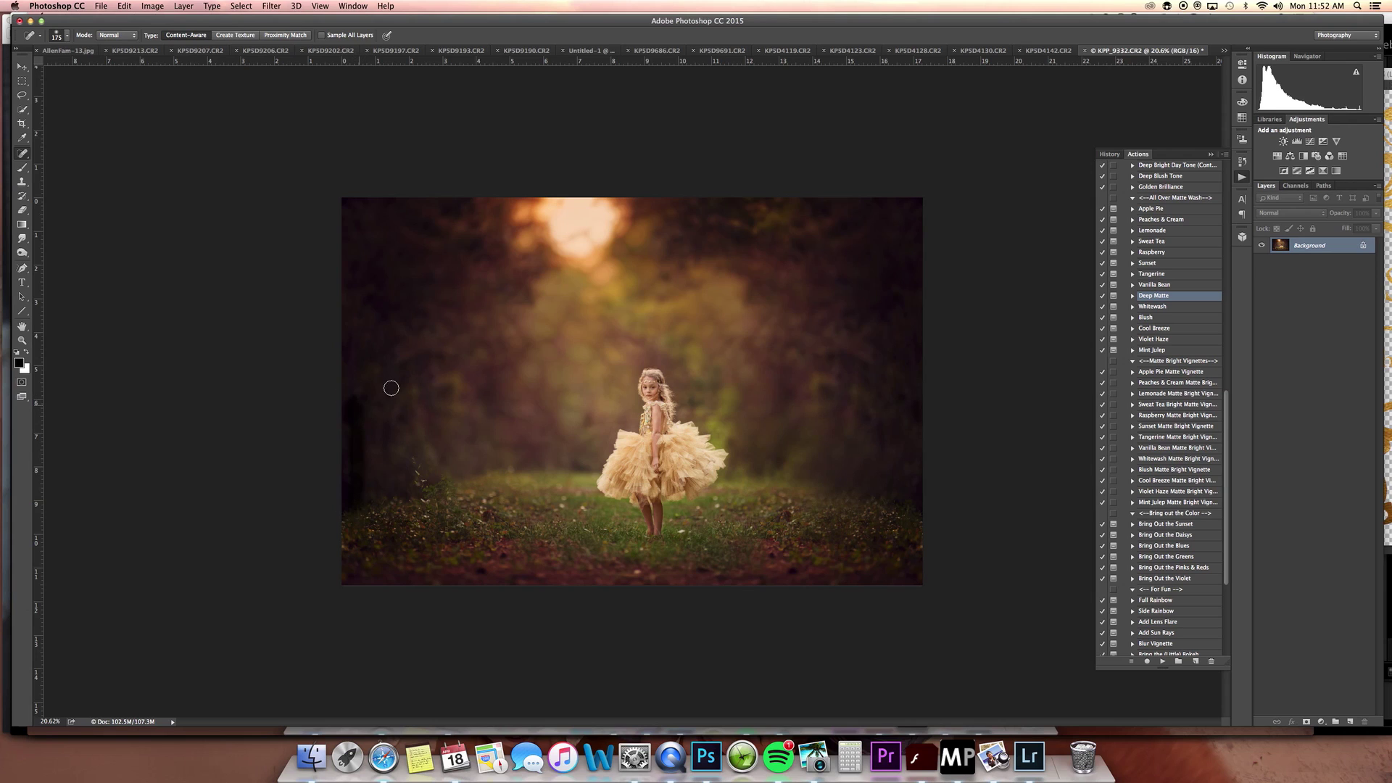
left_click_drag(362, 406, 354, 471)
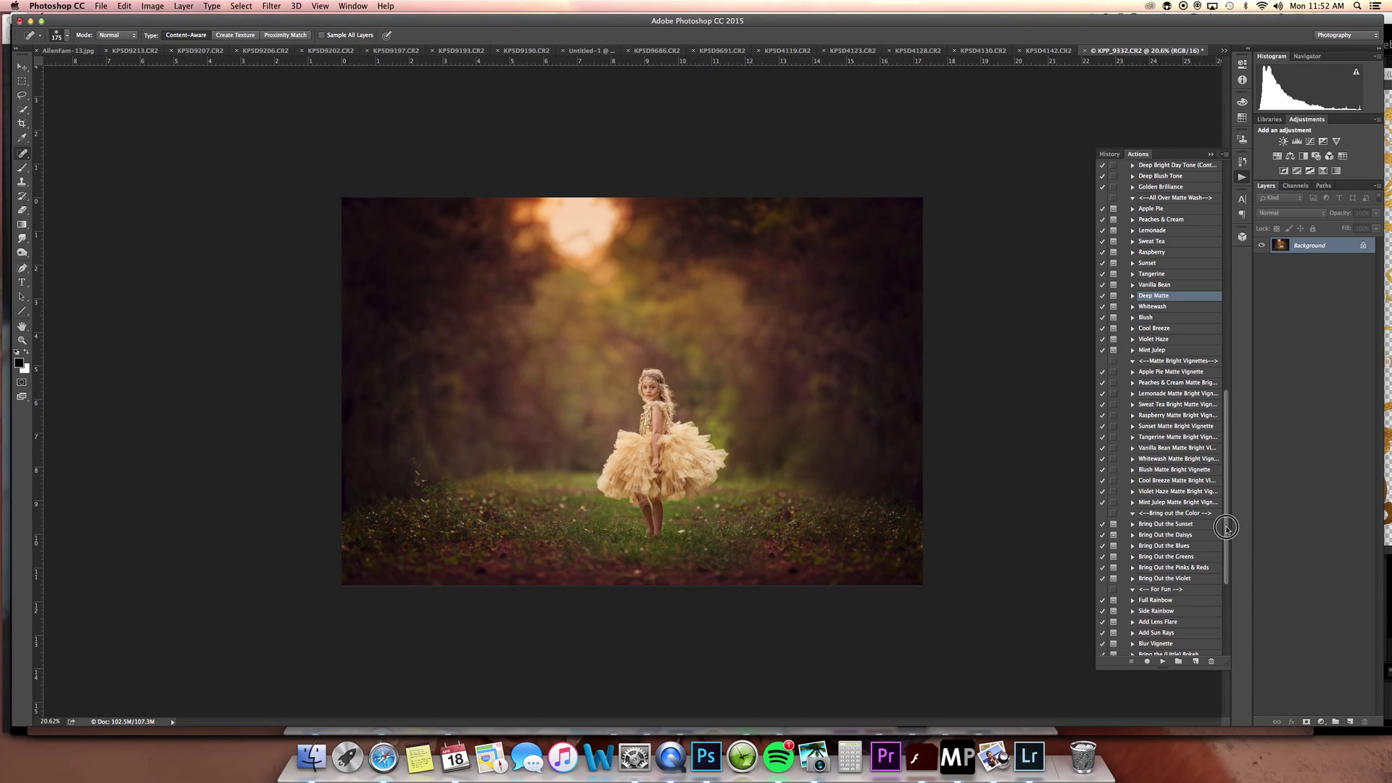
Run the Paint On Vignette action and enlarge the brush to 1100 px
left_click_drag(1226, 529, 1215, 638)
left_click(1187, 617)
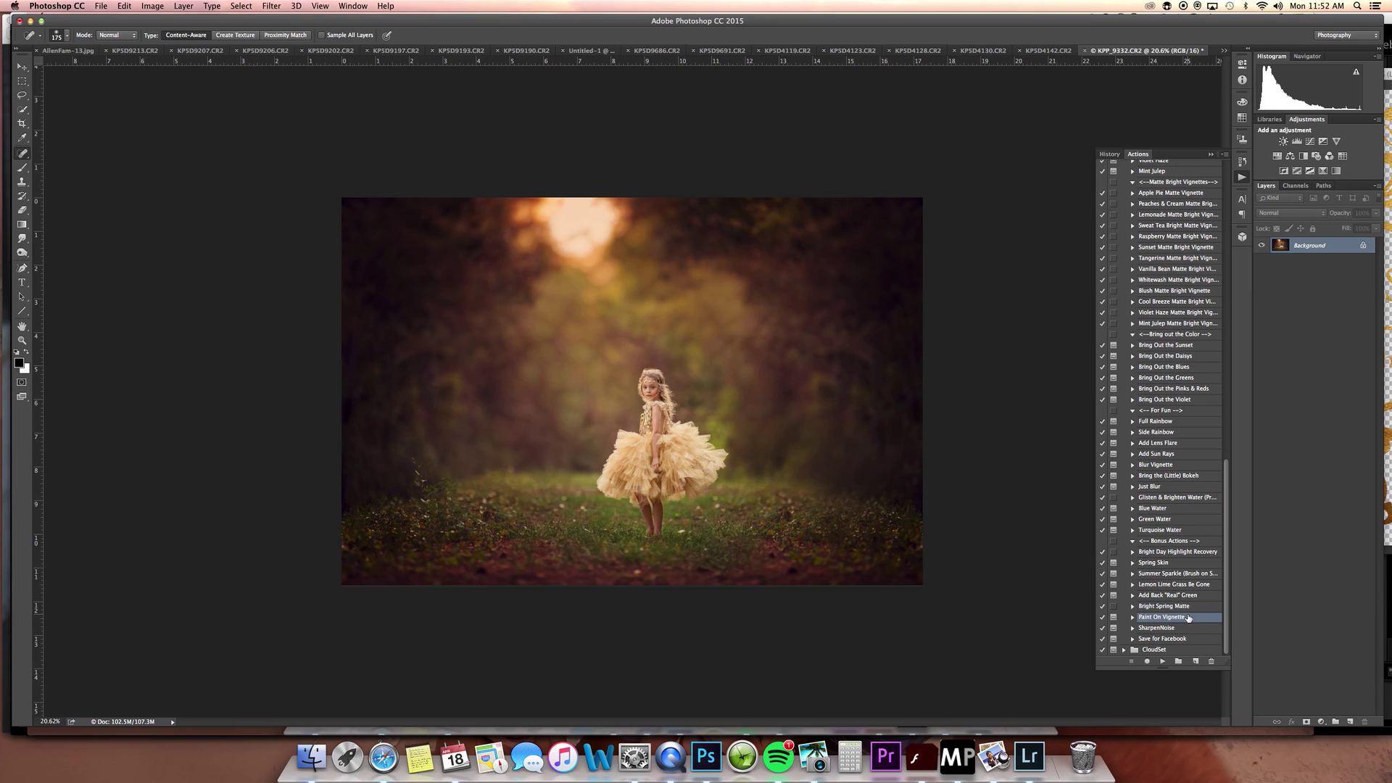
left_click(774, 249)
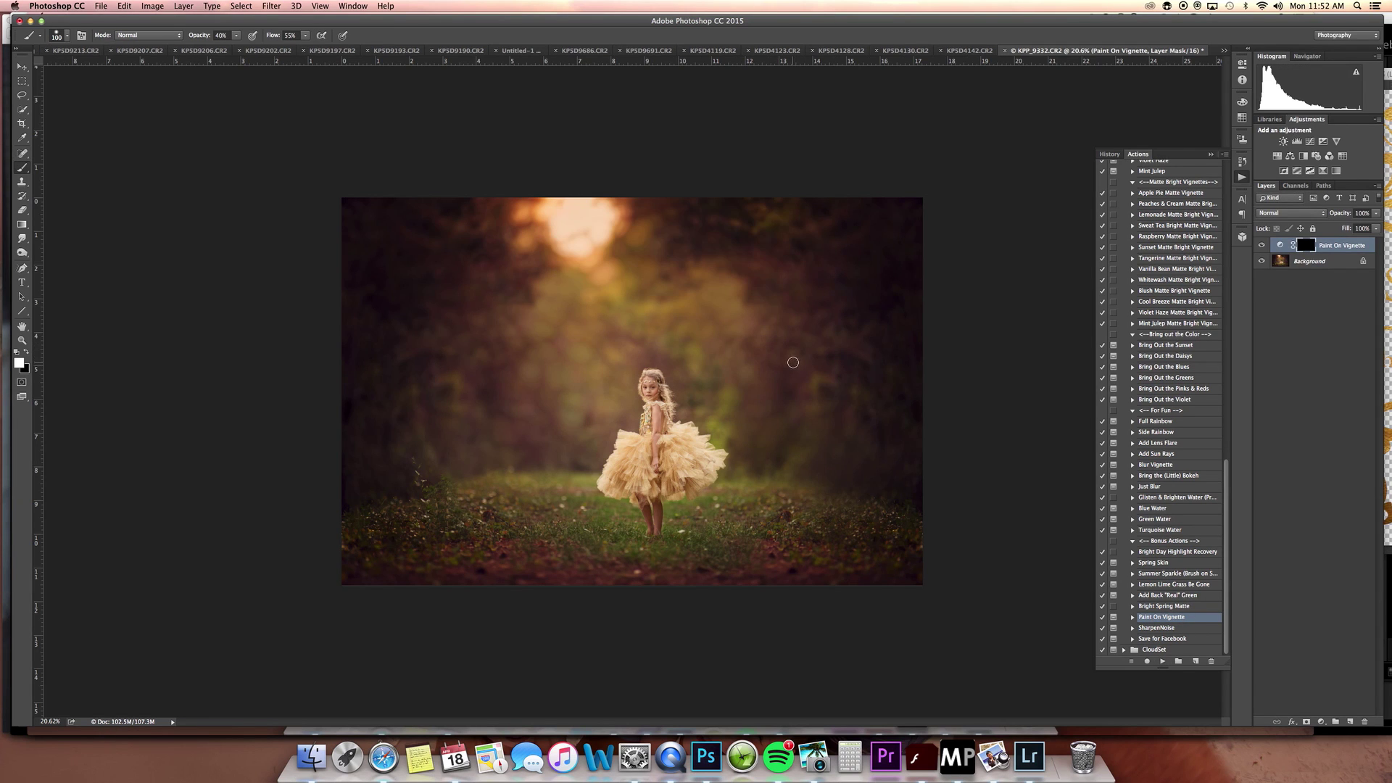
key("bracketright")
key("bracketright")
key("bracketright")
key("bracketright")
key("bracketright")
key("bracketright")
key("bracketright")
key("bracketright")
key("bracketright")
key("bracketright")
key("bracketright")
key("bracketright")
key("bracketright")
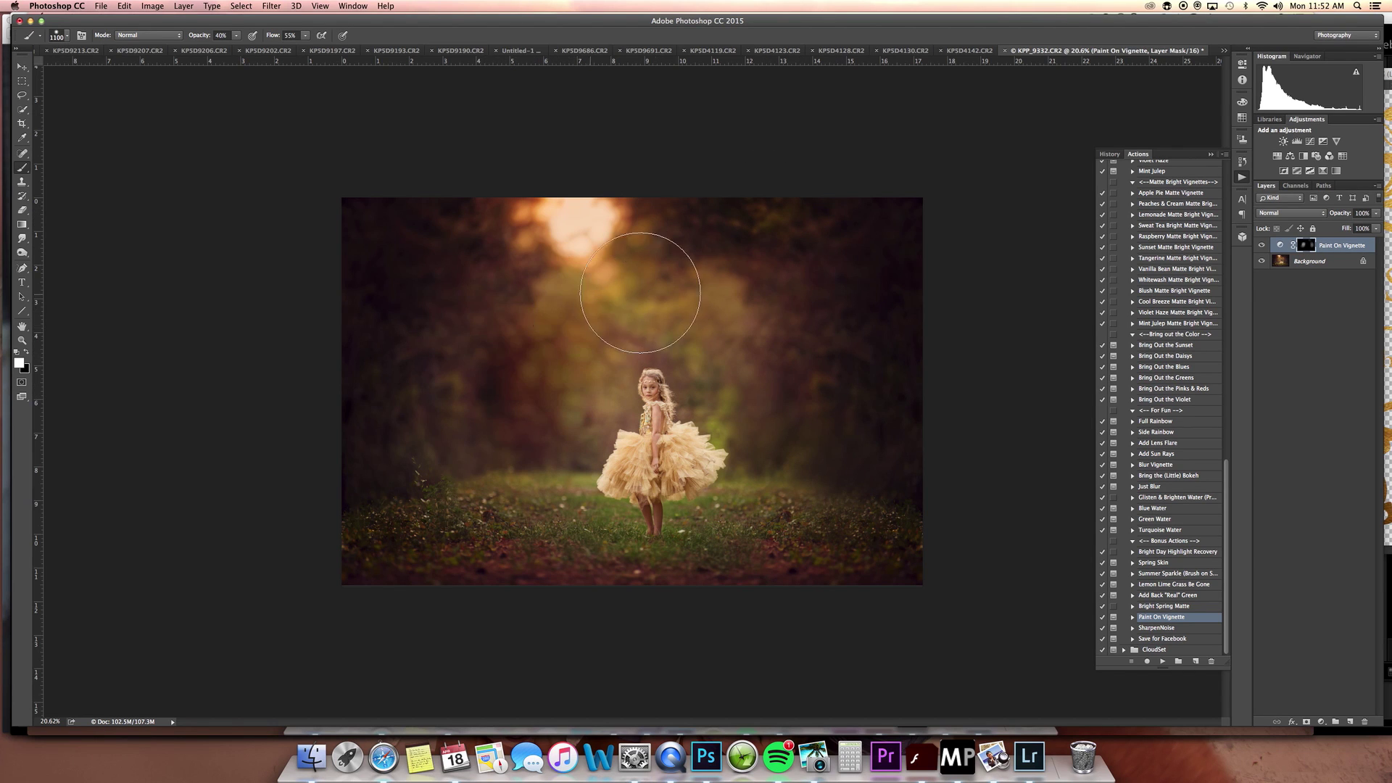
Try painting the vignette across the background behind the girl and step back through the brush strokes
left_click_drag(734, 329, 849, 373)
left_click(124, 6)
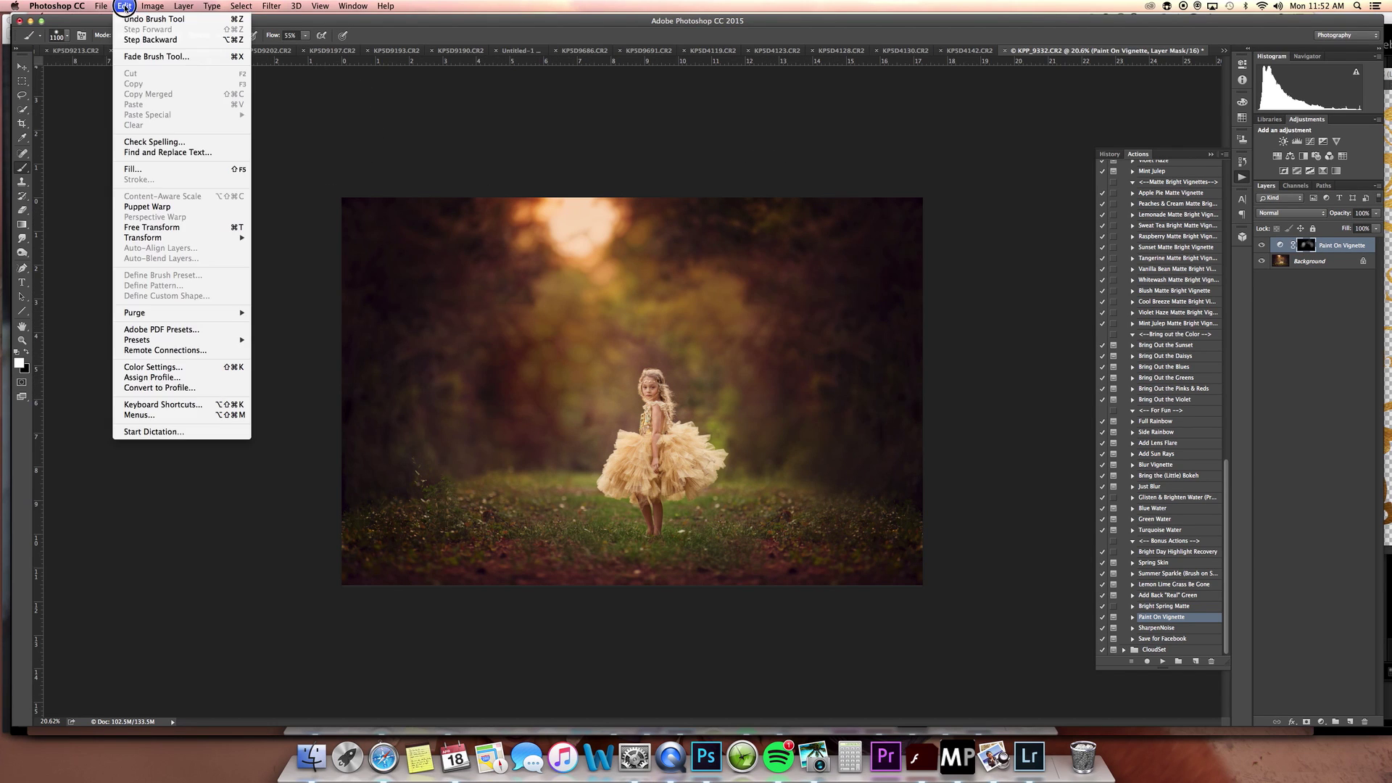
left_click(130, 40)
left_click(124, 6)
left_click(129, 39)
left_click(124, 6)
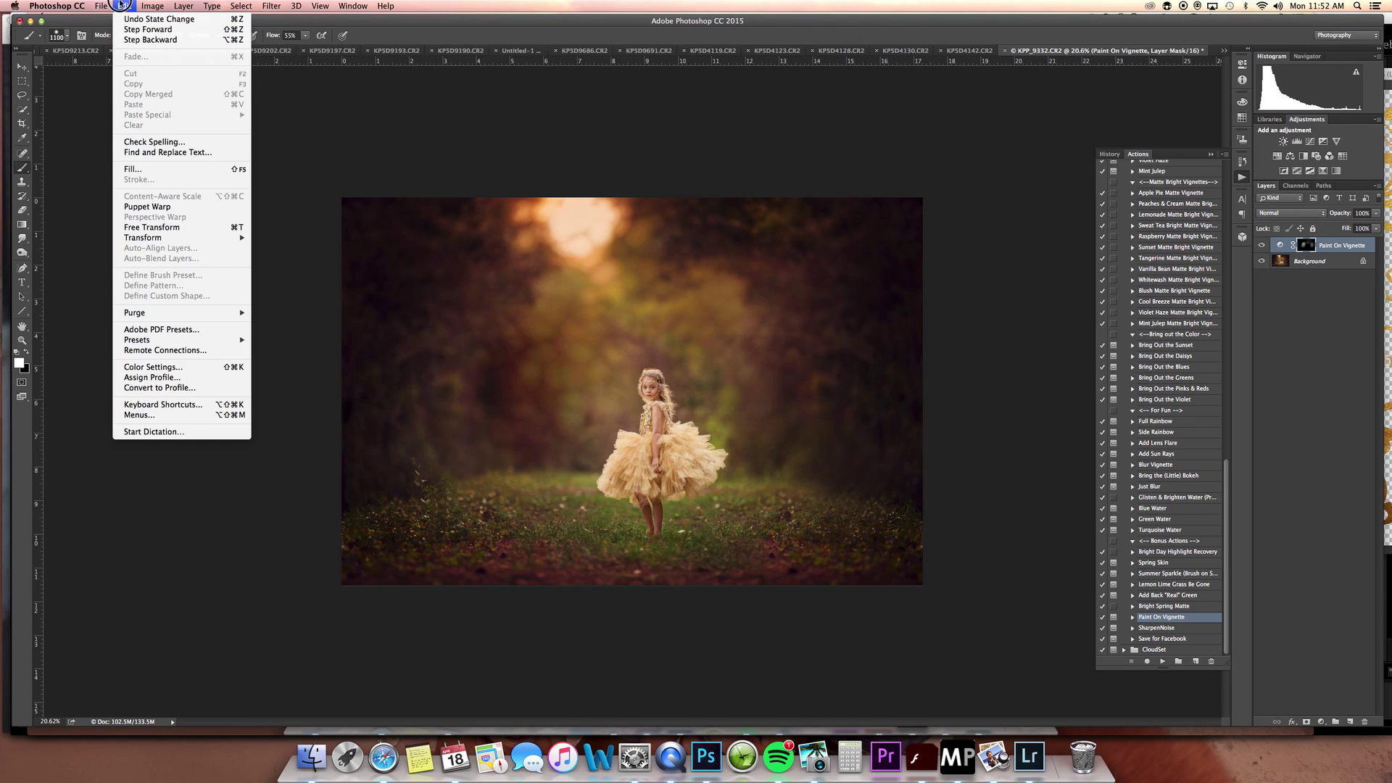
left_click(129, 40)
left_click(124, 6)
left_click(129, 40)
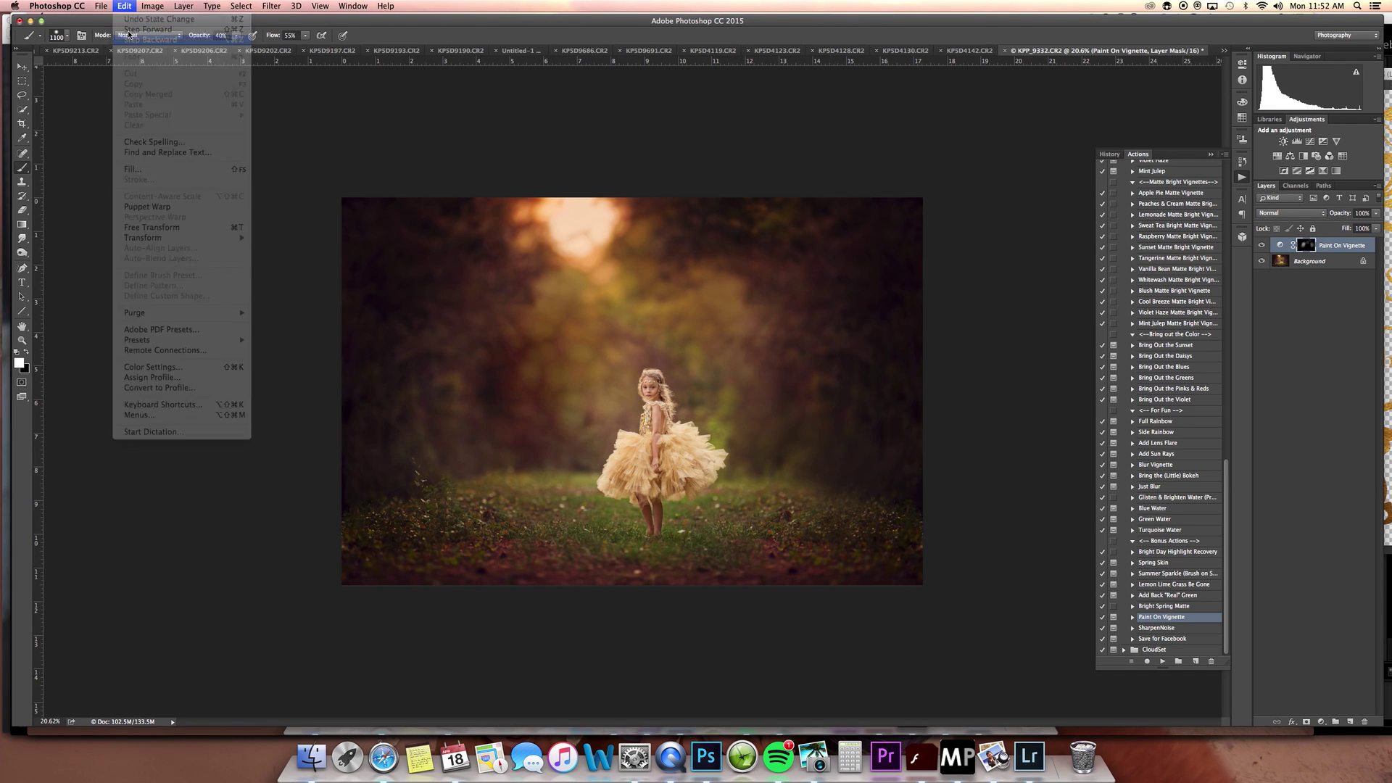
left_click(124, 6)
left_click(129, 39)
left_click(124, 6)
left_click(129, 40)
left_click(124, 6)
left_click(129, 39)
left_click(124, 6)
left_click(129, 40)
left_click(124, 6)
left_click(129, 40)
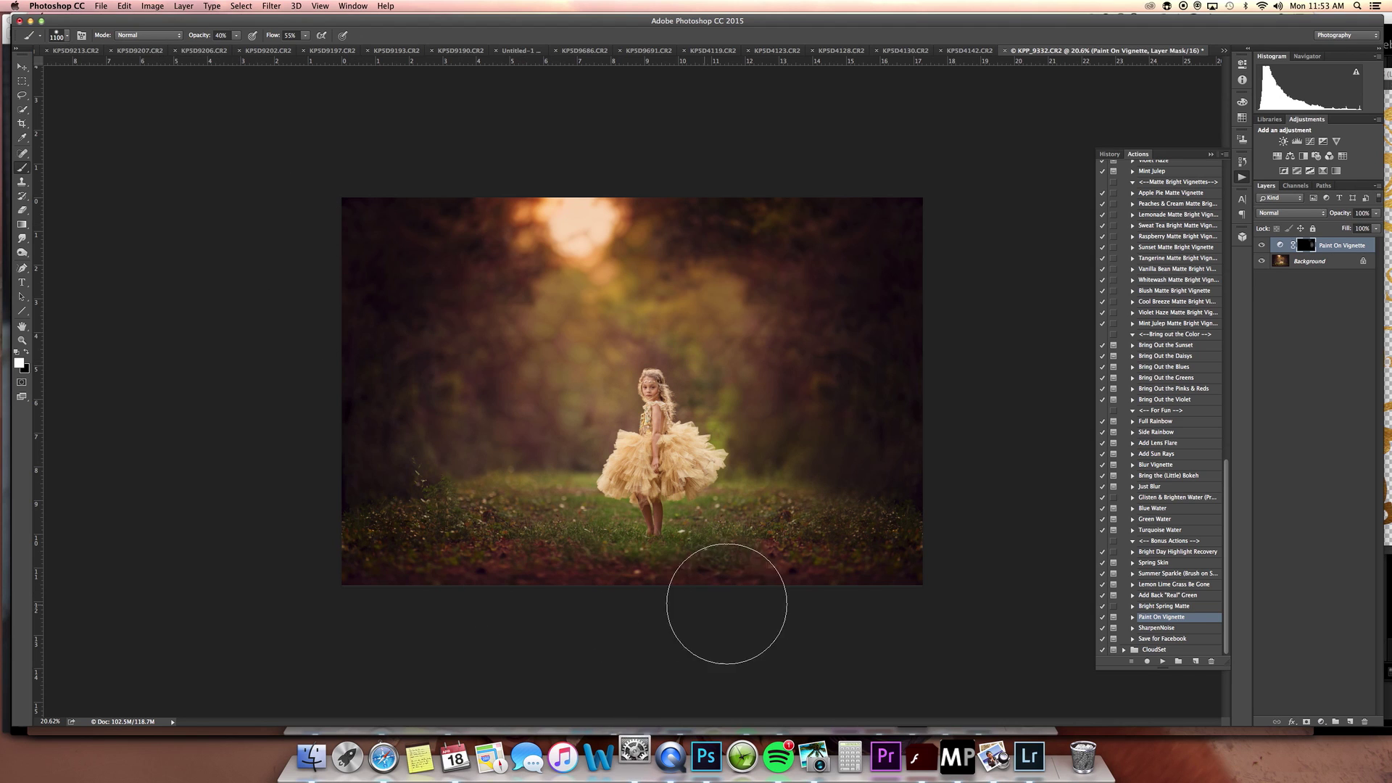
Brush the vignette along the photo's bottom edge and left side, checking the layer on and off
key("super+z")
mouse_move(789, 604)
left_mouse_down()
mouse_move(629, 621)
mouse_move(385, 609)
left_mouse_up()
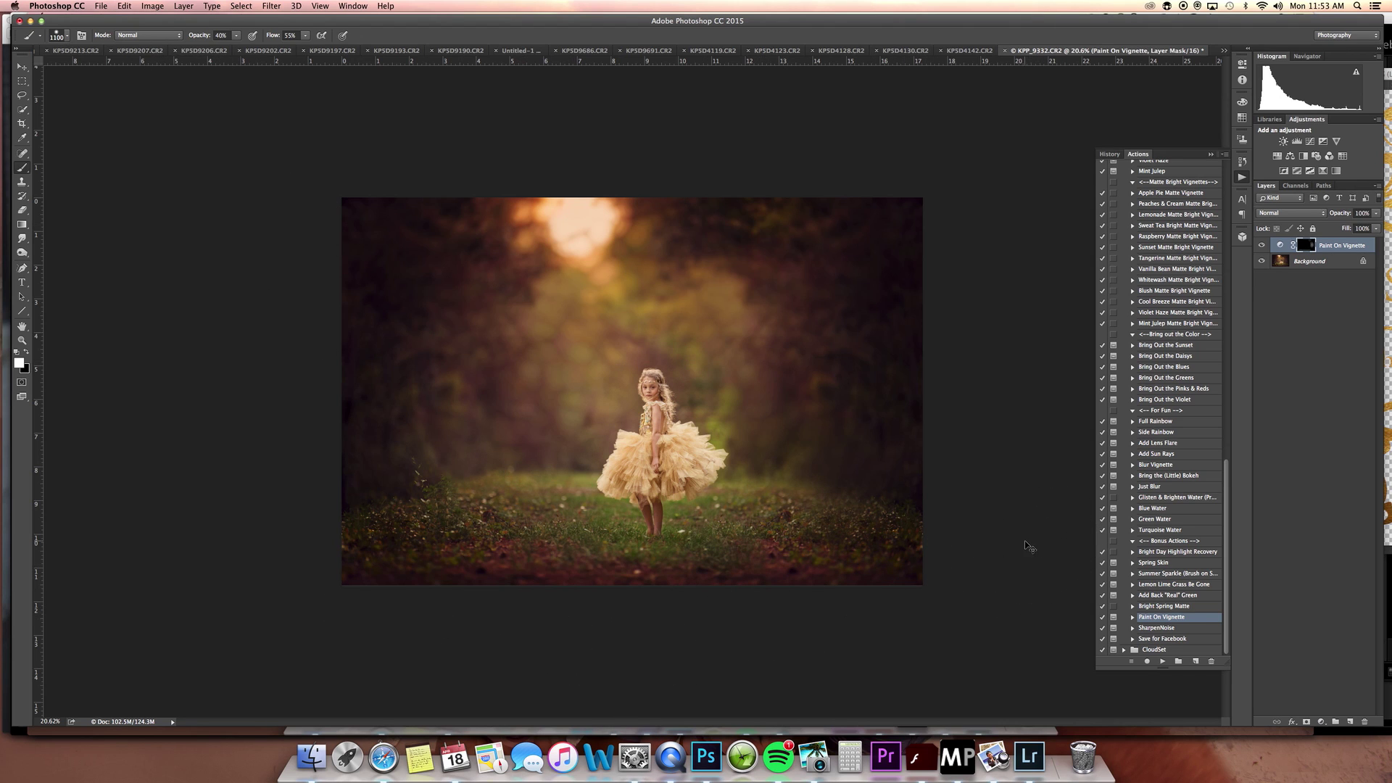
key("super+z")
left_click(1262, 247)
left_click(1262, 246)
mouse_move(467, 432)
left_mouse_down()
mouse_move(414, 425)
mouse_move(385, 379)
left_mouse_up()
Compare the photo with and without the Paint On Vignette layer and merge it into the background
left_click(1263, 246)
left_click(1263, 246)
key("super+e")
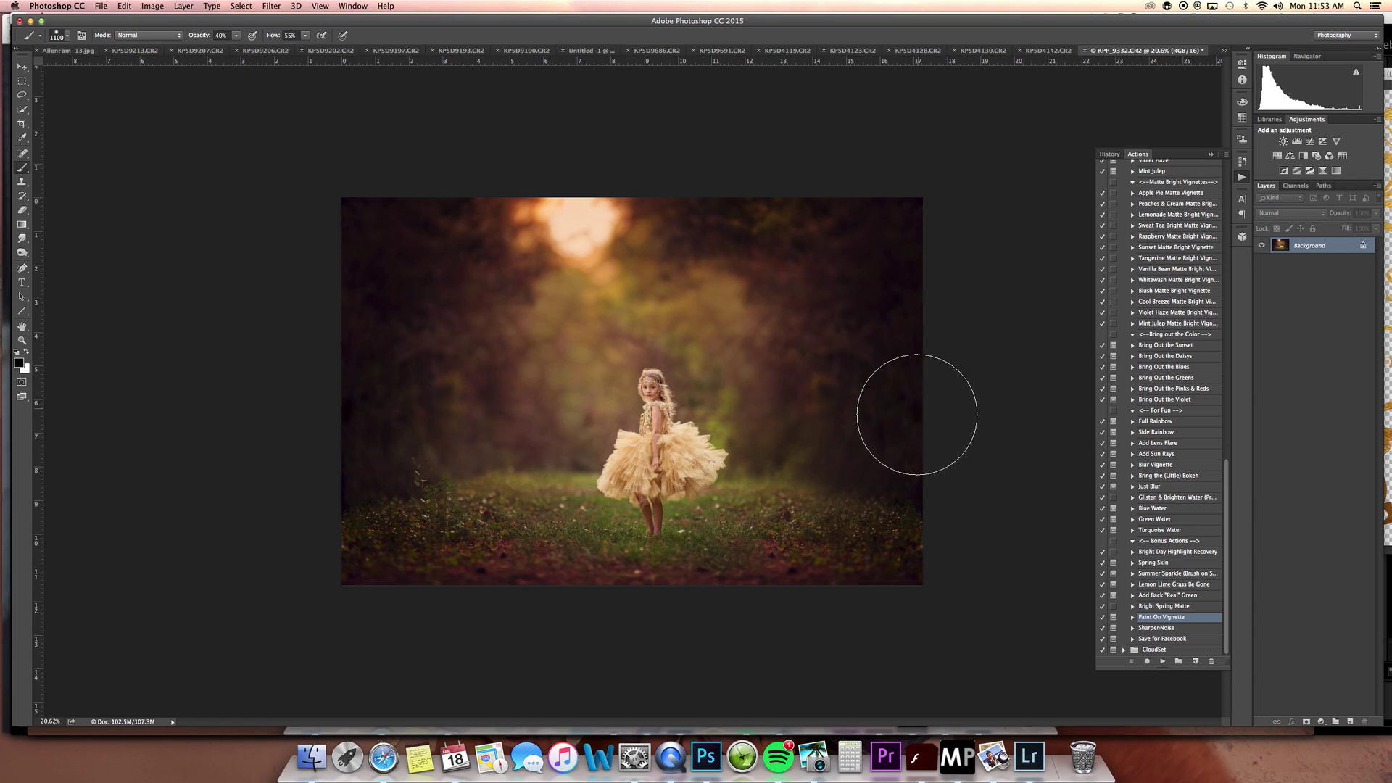
Compare the finished edit with the original opened photo in the history and return to the latest state
left_click(1110, 154)
left_click_drag(1222, 300, 1223, 230)
left_click(1169, 168)
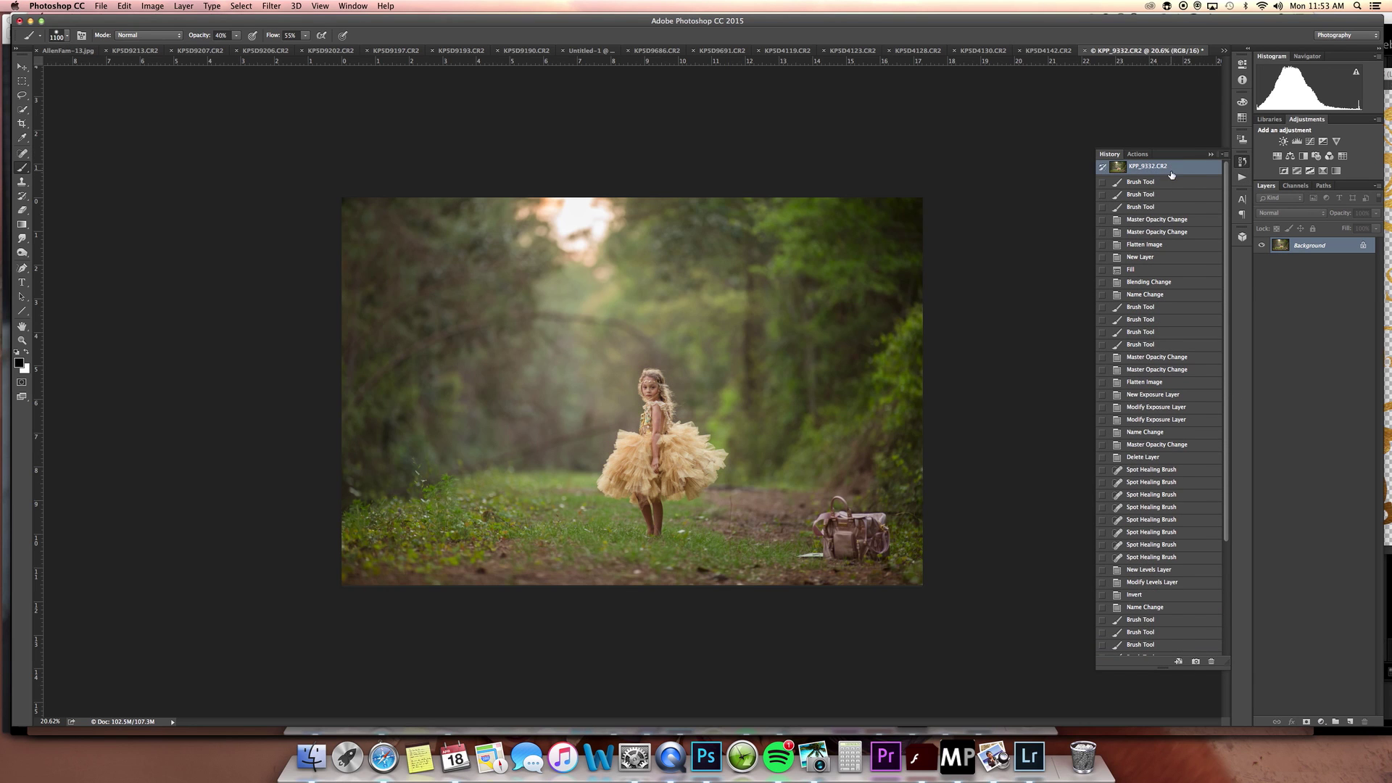
key("super+z")
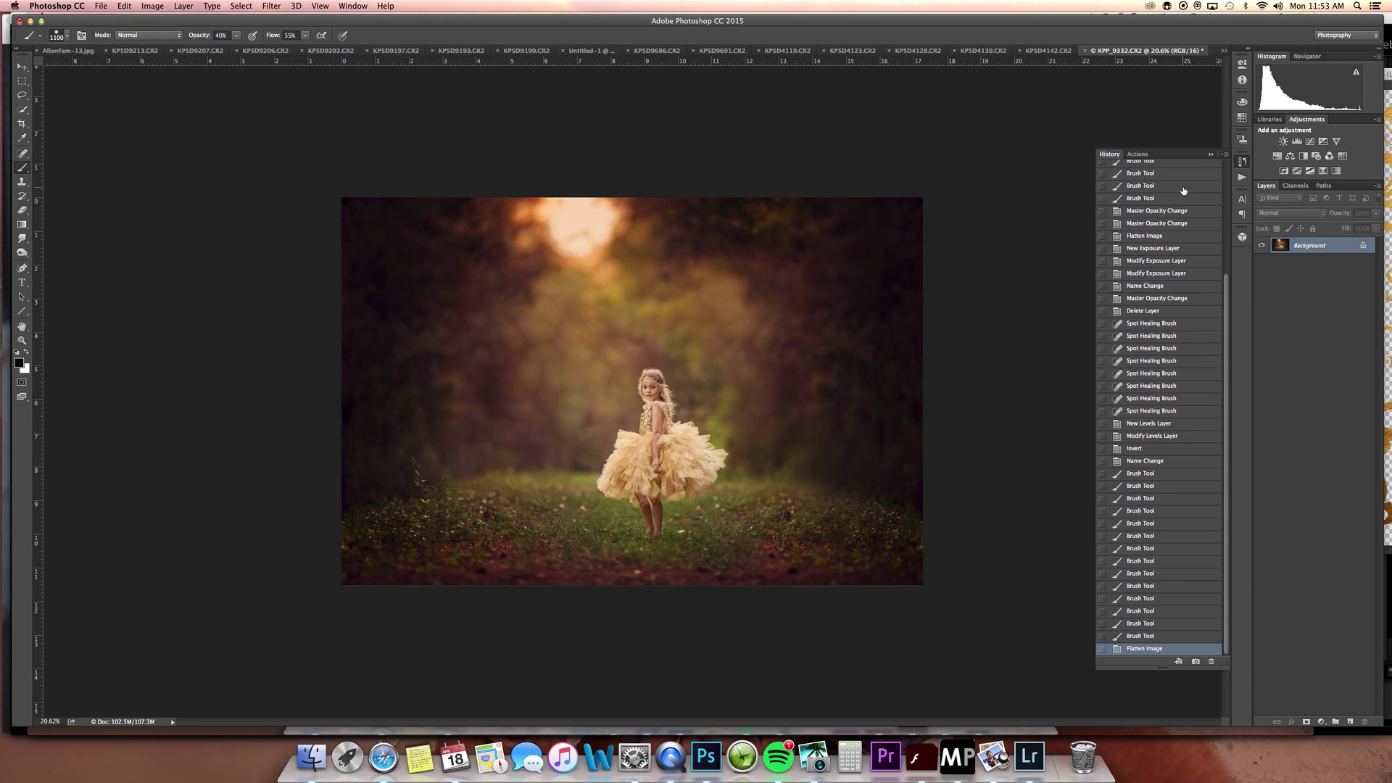